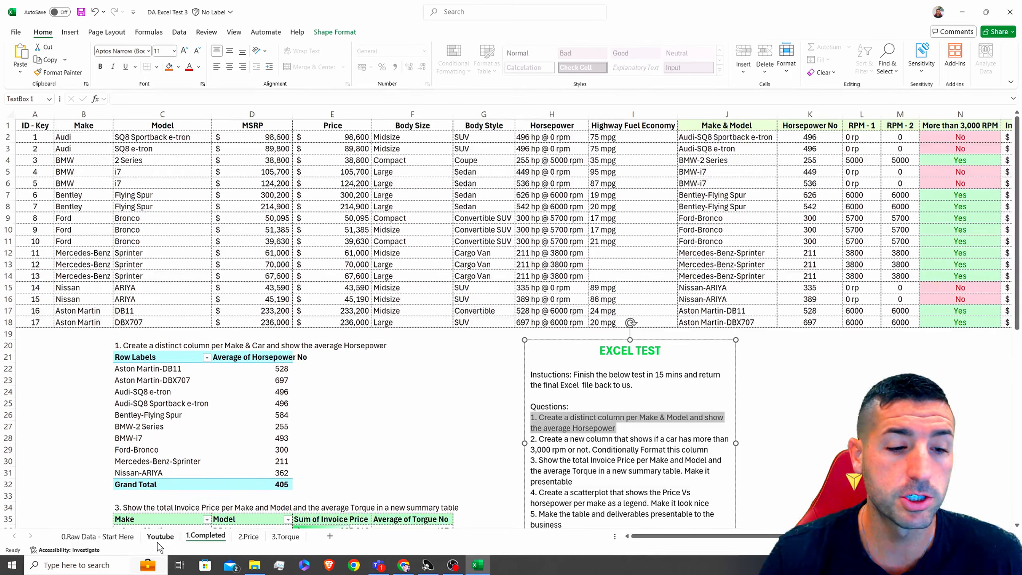
# Open the 0.Raw Data - Start Here sheet and look over the full car data table and the EXCEL TEST text box.
pyautogui.click(85, 536)
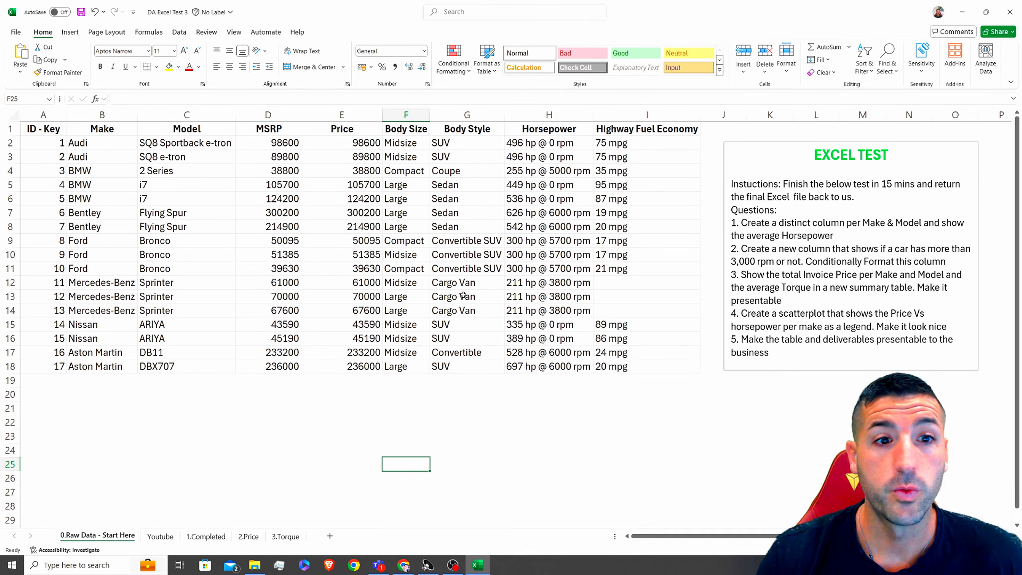
pyautogui.press('Right')
pyautogui.click(52, 133)
pyautogui.hotkey('ctrl', 'a')
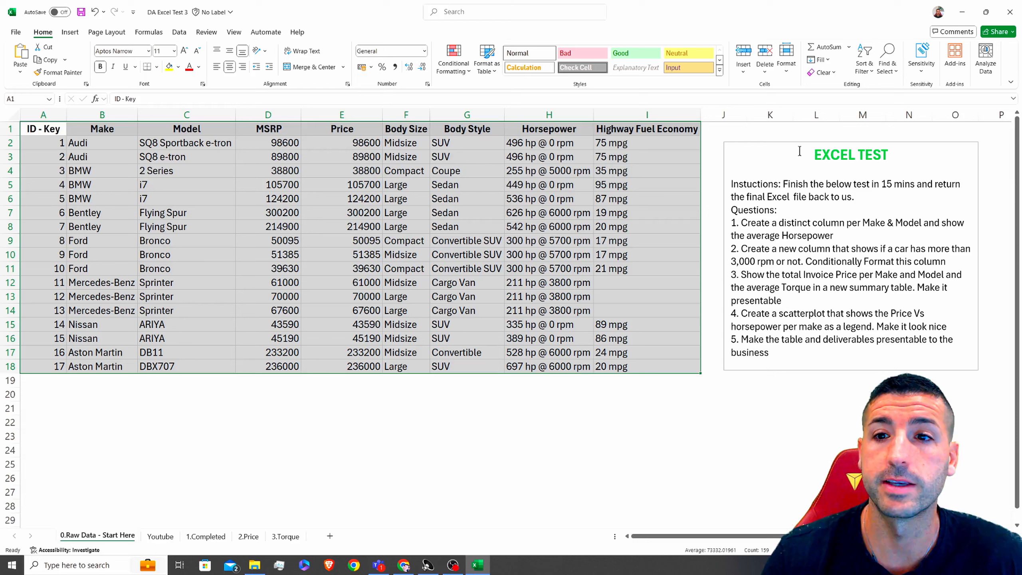
pyautogui.click(782, 148)
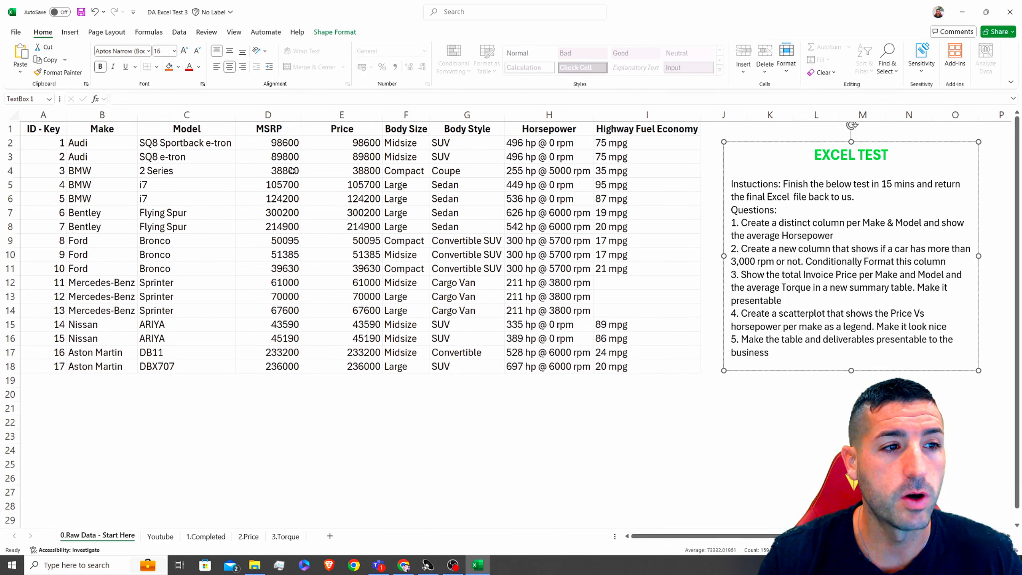
pyautogui.moveTo(55, 130); pyautogui.dragTo(641, 365)
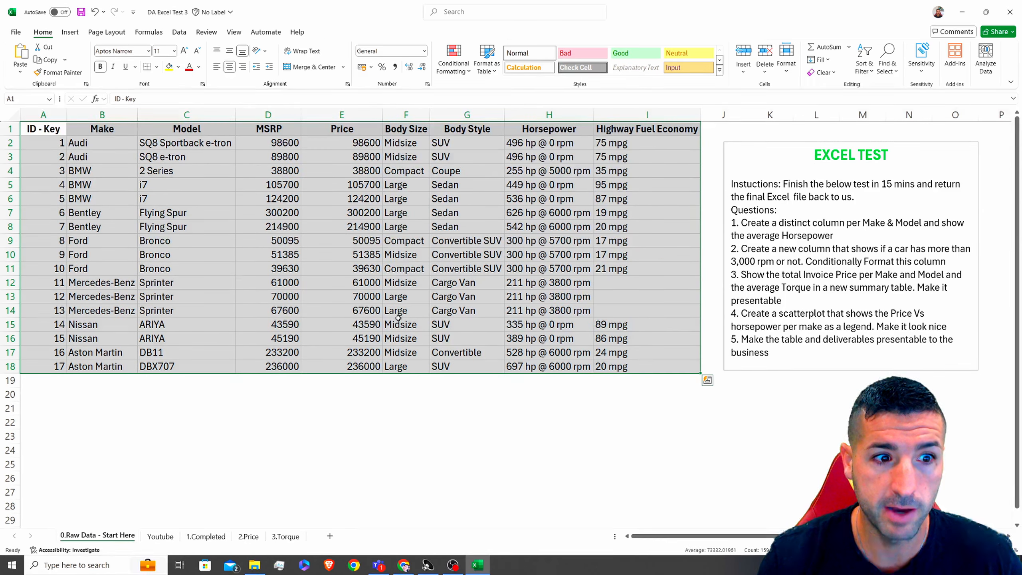
# Examine the Make, Model and MSRP columns of the car data table.
pyautogui.click(176, 225)
pyautogui.moveTo(266, 155); pyautogui.dragTo(264, 174)
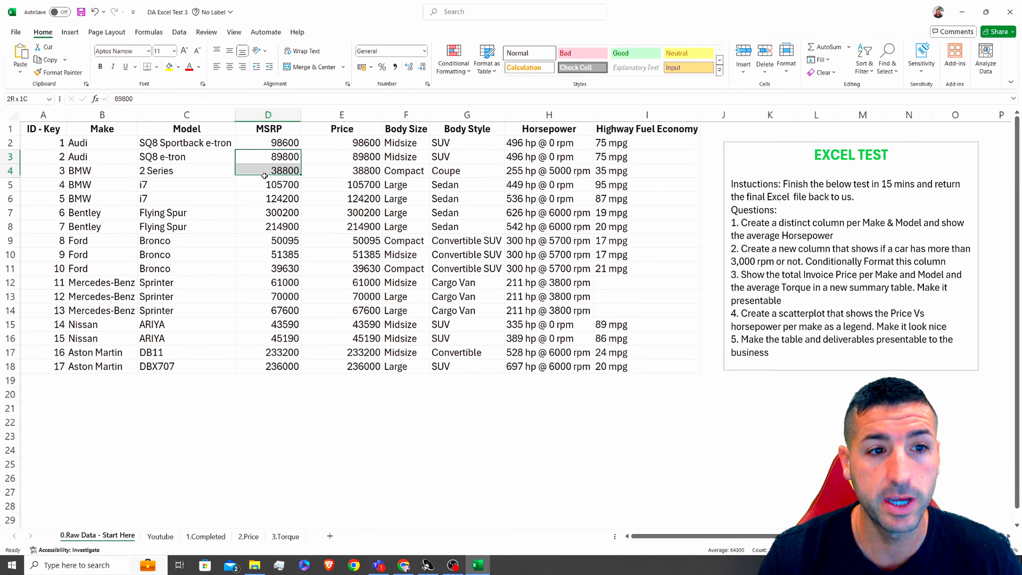
pyautogui.click(193, 186)
pyautogui.moveTo(101, 144); pyautogui.dragTo(135, 341)
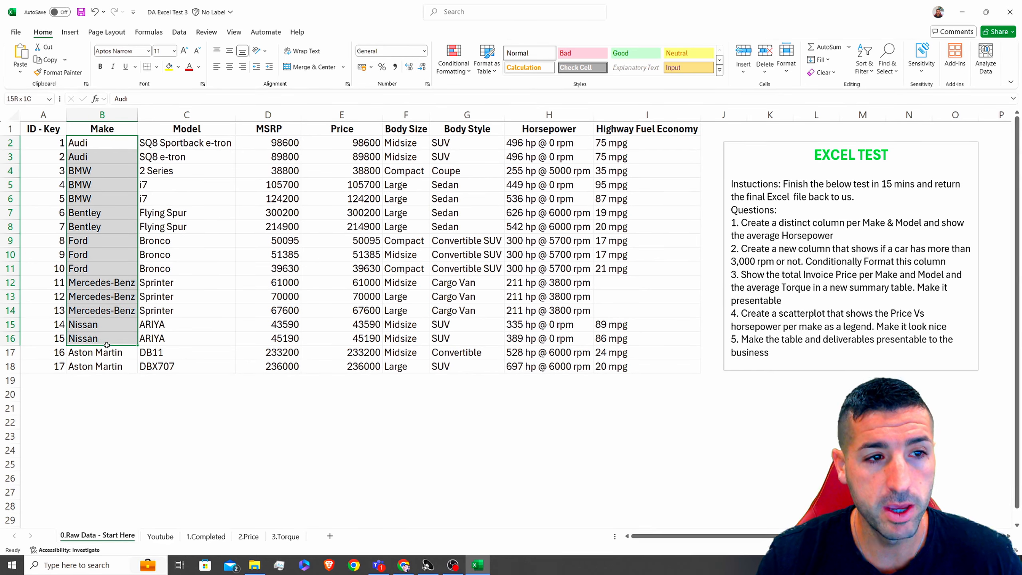
pyautogui.moveTo(186, 149); pyautogui.dragTo(190, 301)
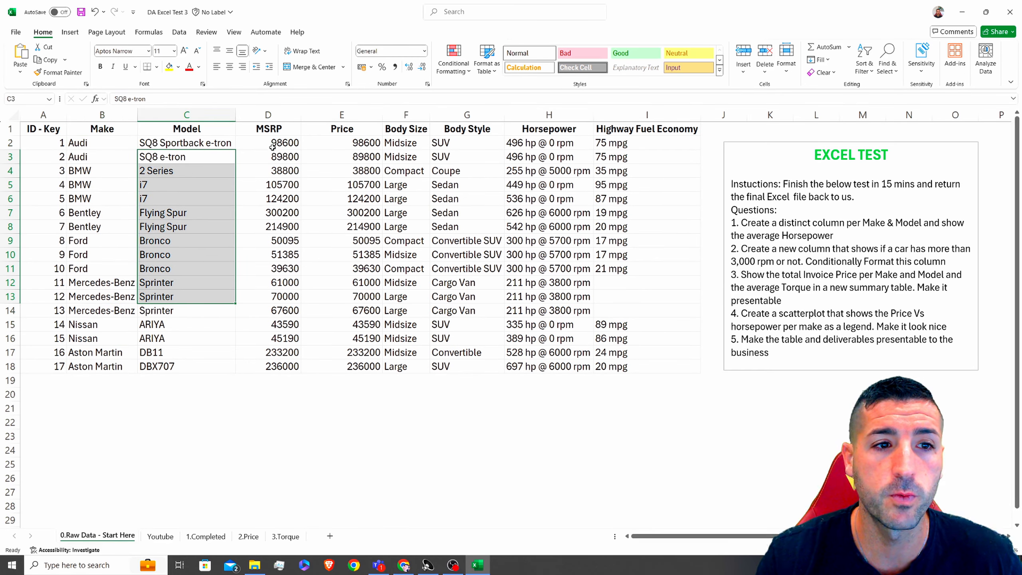
pyautogui.moveTo(273, 145); pyautogui.dragTo(265, 269)
pyautogui.click(258, 131)
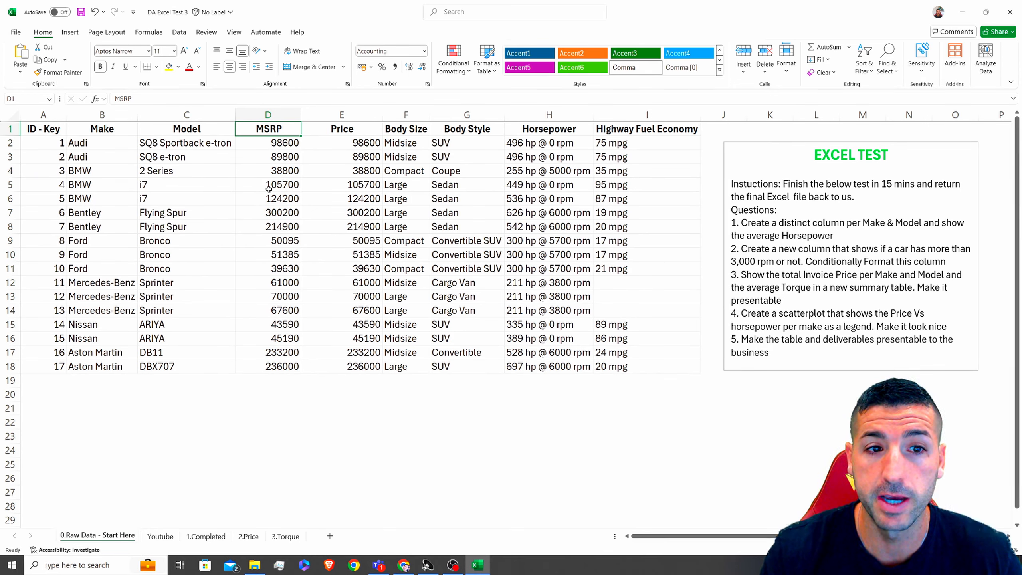
# Compare the Price column with the MSRP column across several car rows.
pyautogui.moveTo(339, 146); pyautogui.dragTo(373, 312)
pyautogui.click(350, 184)
pyautogui.click(270, 170)
pyautogui.click(340, 158)
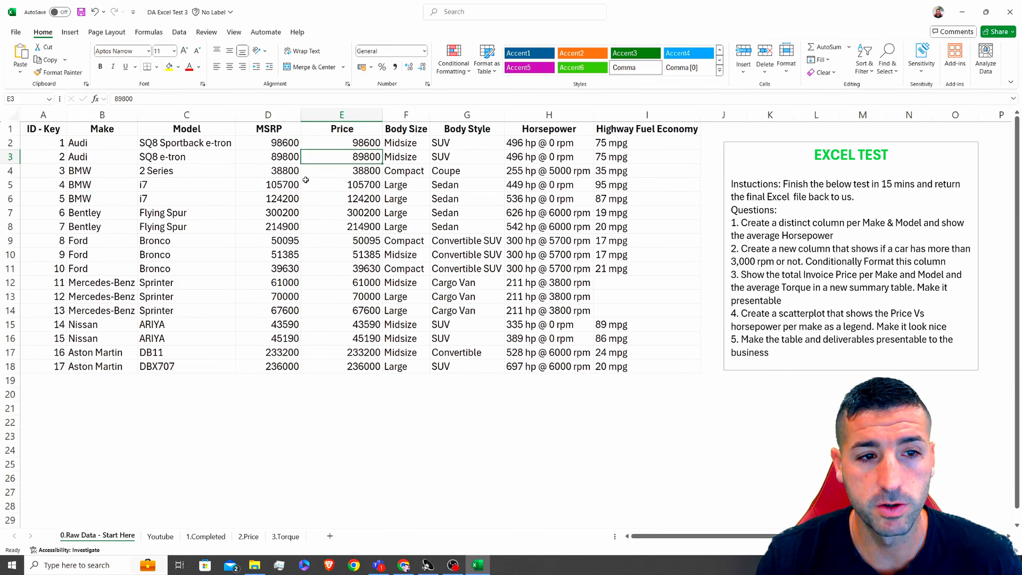
pyautogui.click(331, 187)
pyautogui.click(291, 200)
pyautogui.click(320, 203)
pyautogui.click(289, 213)
pyautogui.click(310, 213)
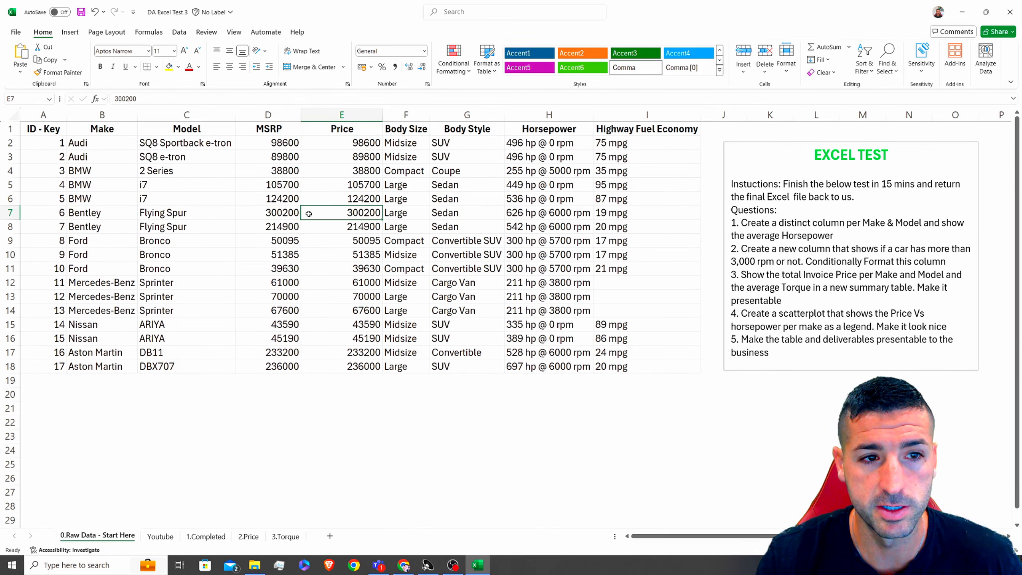
pyautogui.click(276, 134)
pyautogui.click(364, 131)
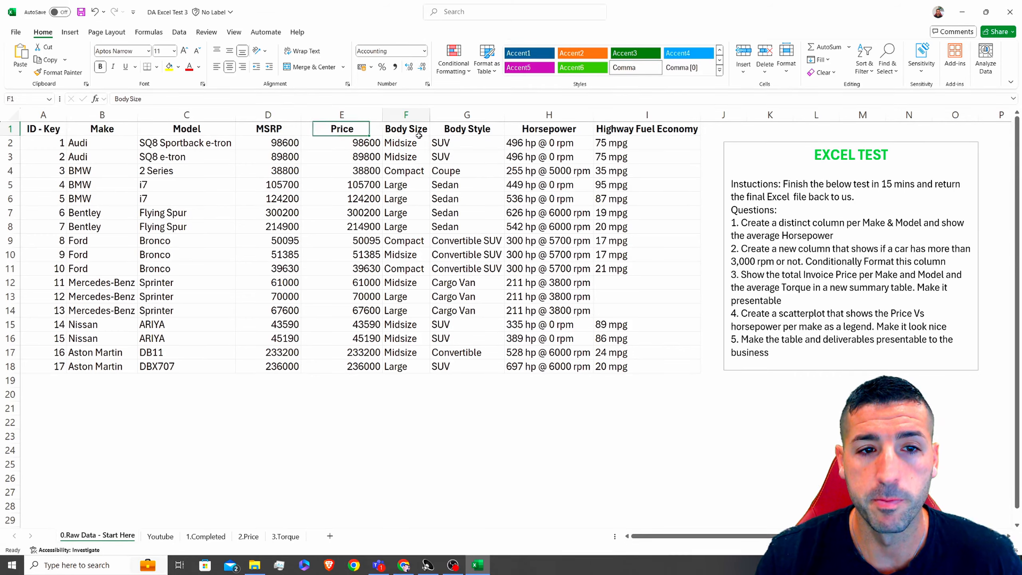
# Examine the Body Size, Body Style, Horsepower and Highway Fuel Economy columns.
pyautogui.moveTo(419, 130); pyautogui.dragTo(416, 227)
pyautogui.moveTo(487, 130); pyautogui.dragTo(487, 228)
pyautogui.moveTo(550, 129); pyautogui.dragTo(563, 241)
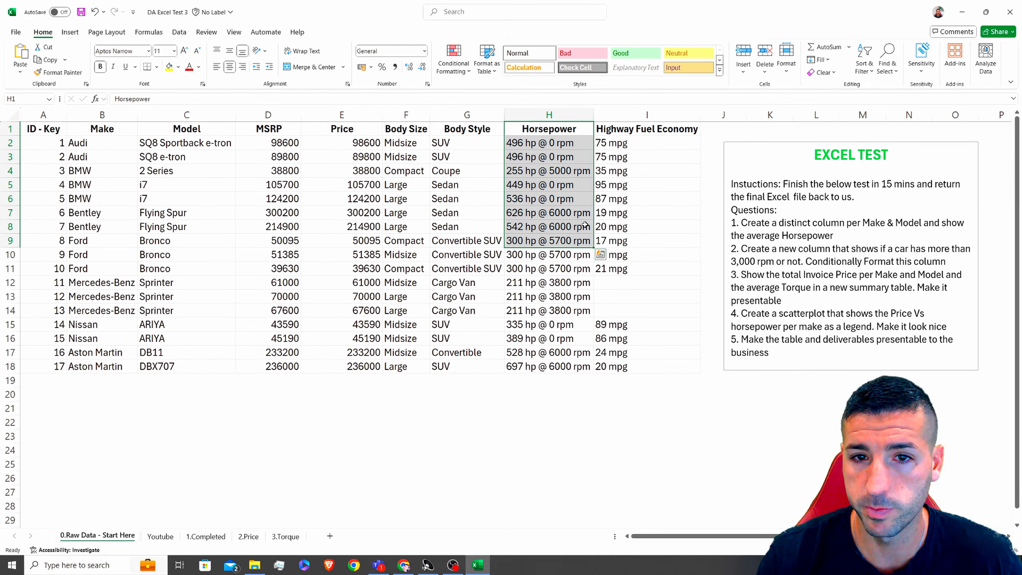
pyautogui.moveTo(646, 130); pyautogui.dragTo(652, 240)
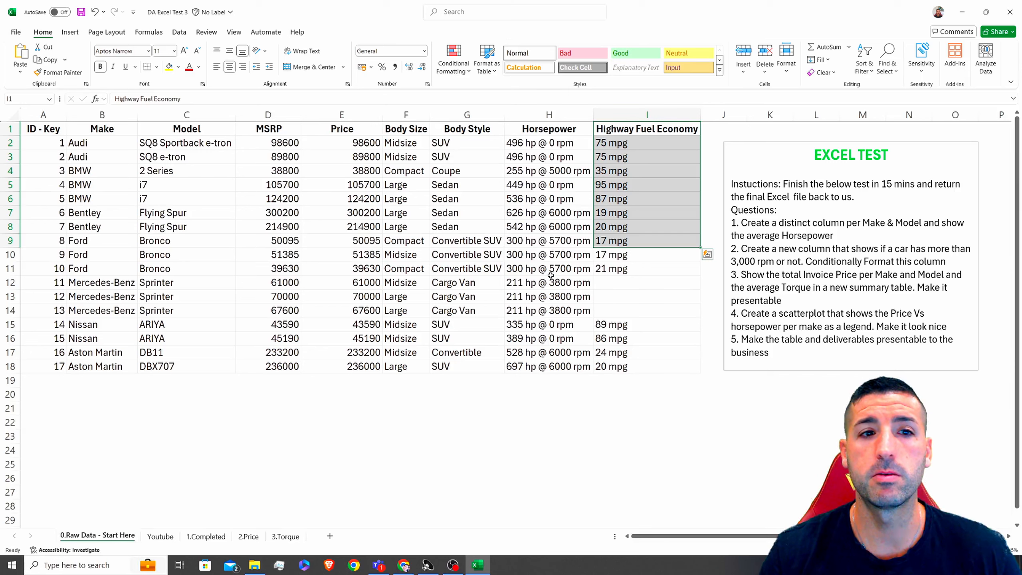
pyautogui.click(271, 129)
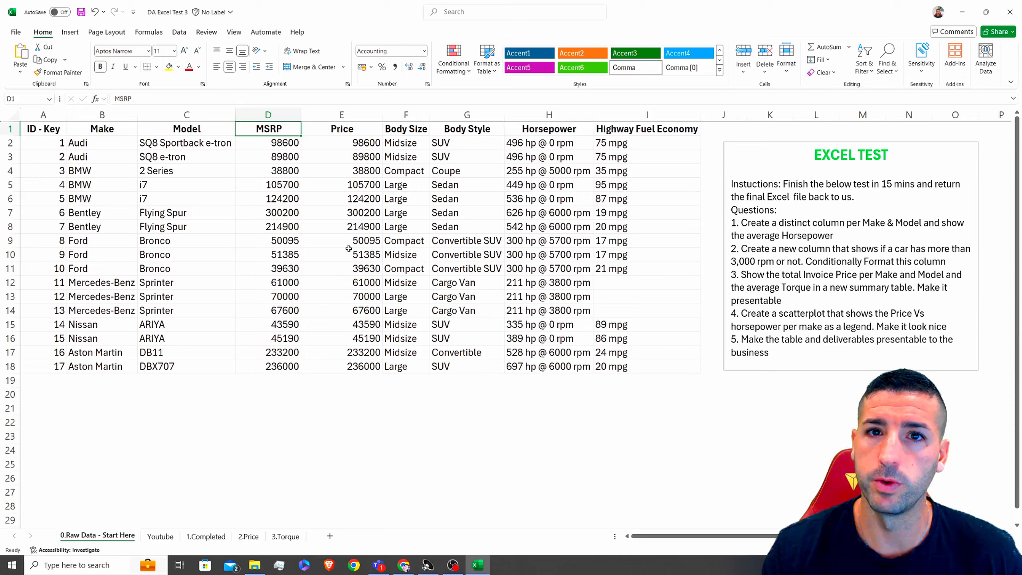
pyautogui.click(696, 171)
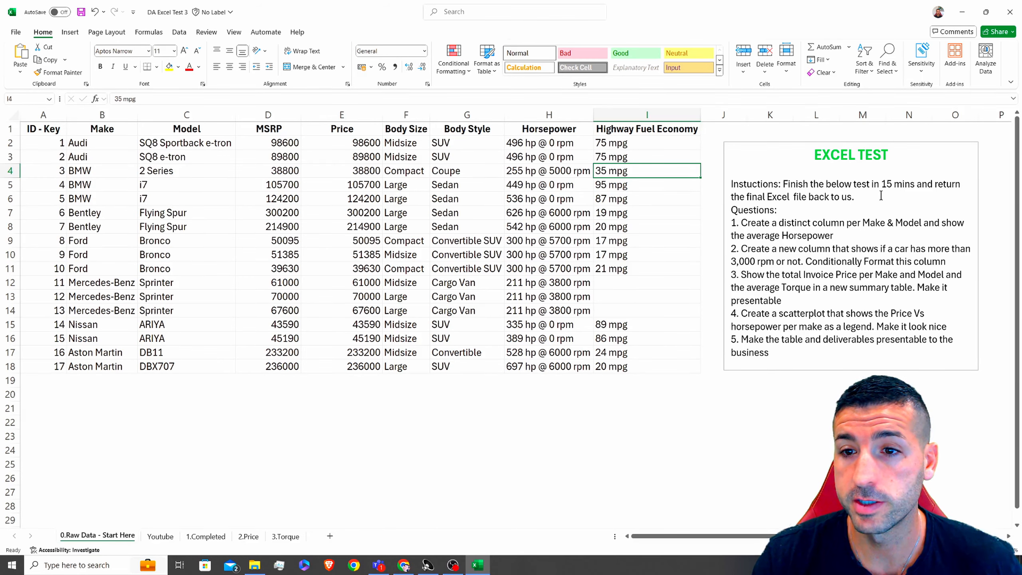
# Read the test instructions, the five questions and the time limit in the EXCEL TEST text box.
pyautogui.moveTo(881, 196); pyautogui.dragTo(853, 197)
pyautogui.click(799, 196)
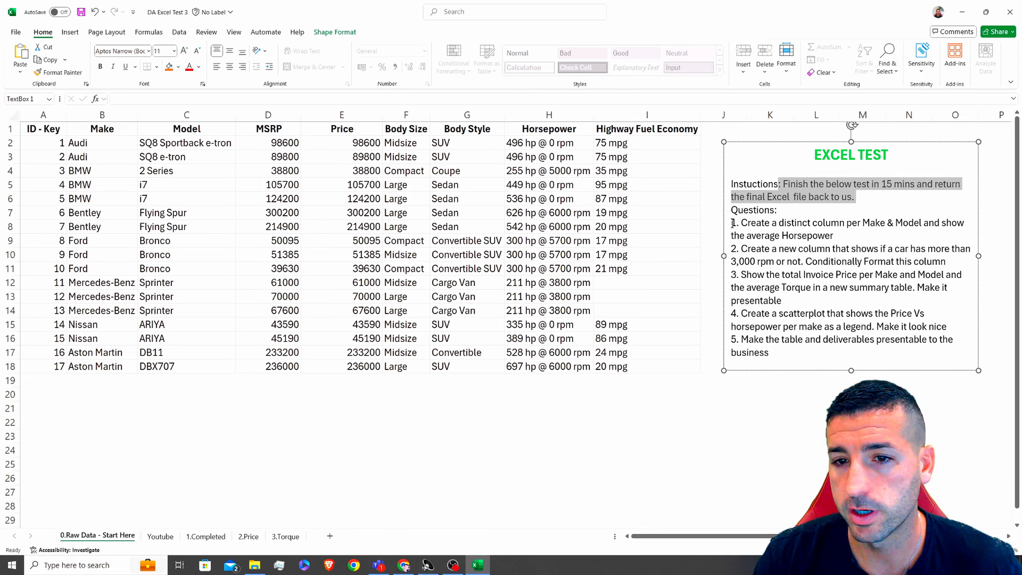
pyautogui.moveTo(732, 223); pyautogui.dragTo(766, 337)
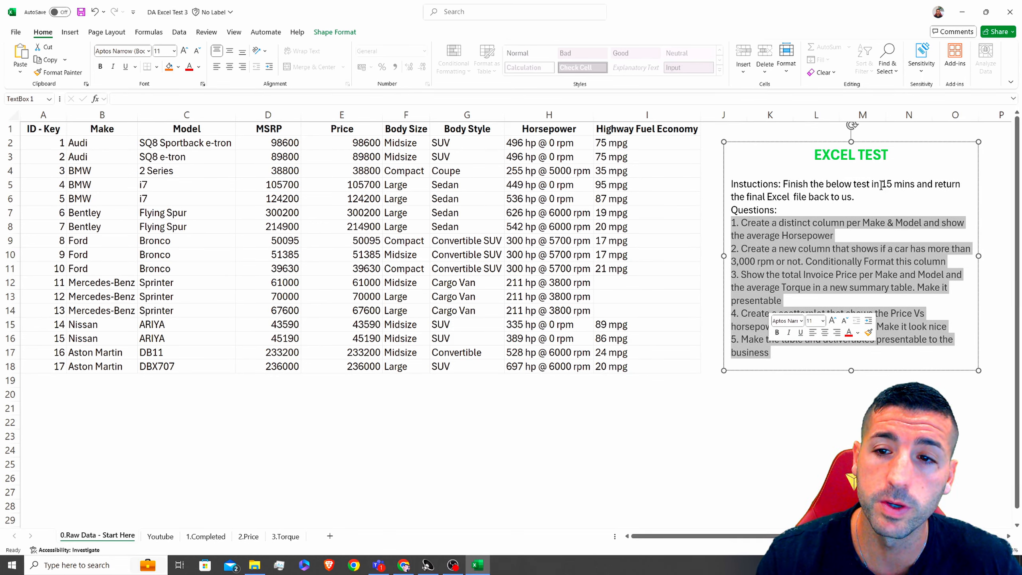
pyautogui.moveTo(881, 185); pyautogui.dragTo(916, 185)
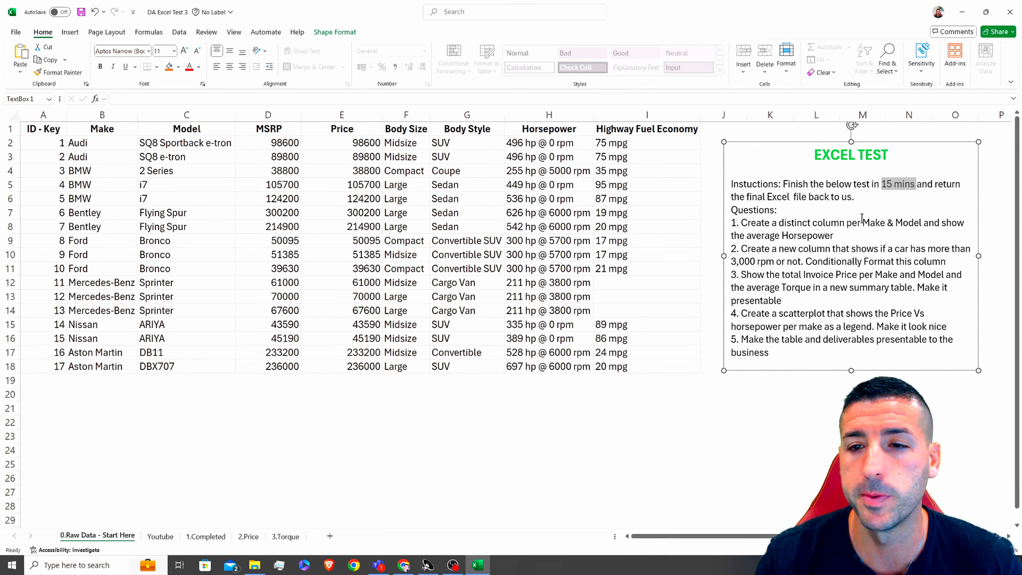
# Copy the text of question 1 from the EXCEL TEST box into cell A20 below the table.
pyautogui.moveTo(856, 236); pyautogui.dragTo(725, 227)
pyautogui.hotkey('ctrl', 'c')
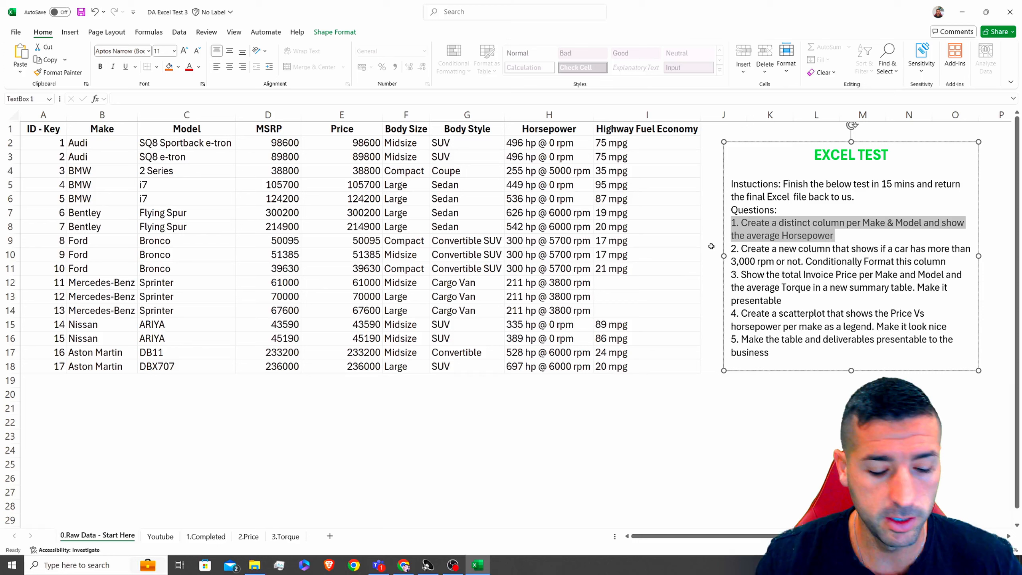
pyautogui.click(51, 387)
pyautogui.click(51, 394)
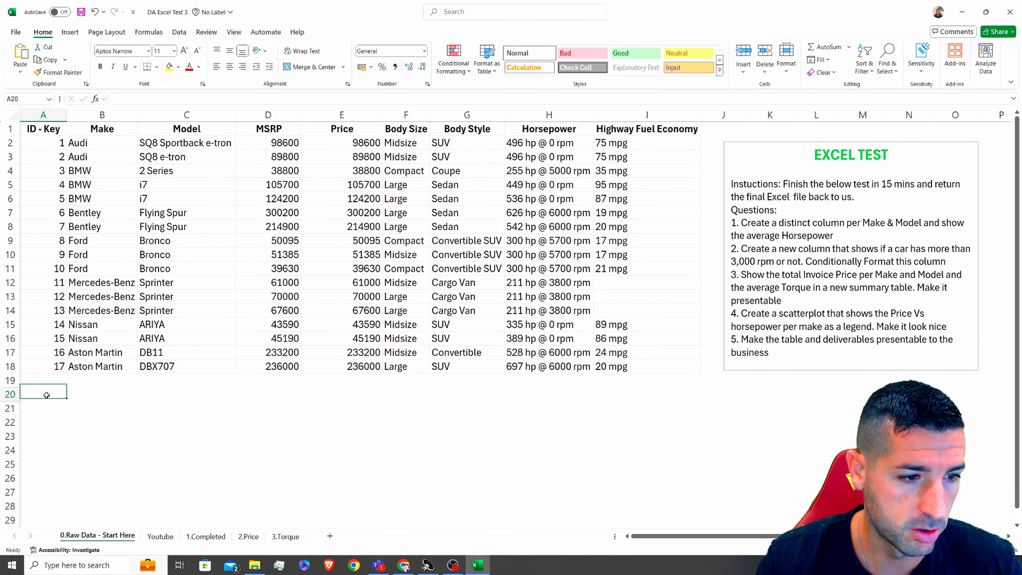
pyautogui.hotkey('ctrl', 'v')
pyautogui.click(140, 436)
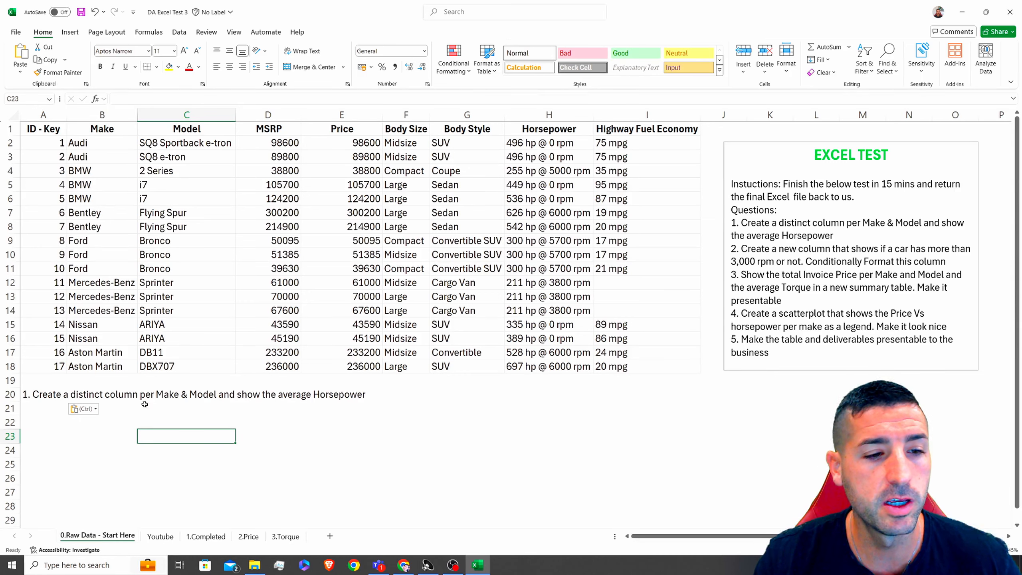
# Examine the Make, Model and Horsepower columns that question 1 refers to.
pyautogui.moveTo(110, 131); pyautogui.dragTo(110, 212)
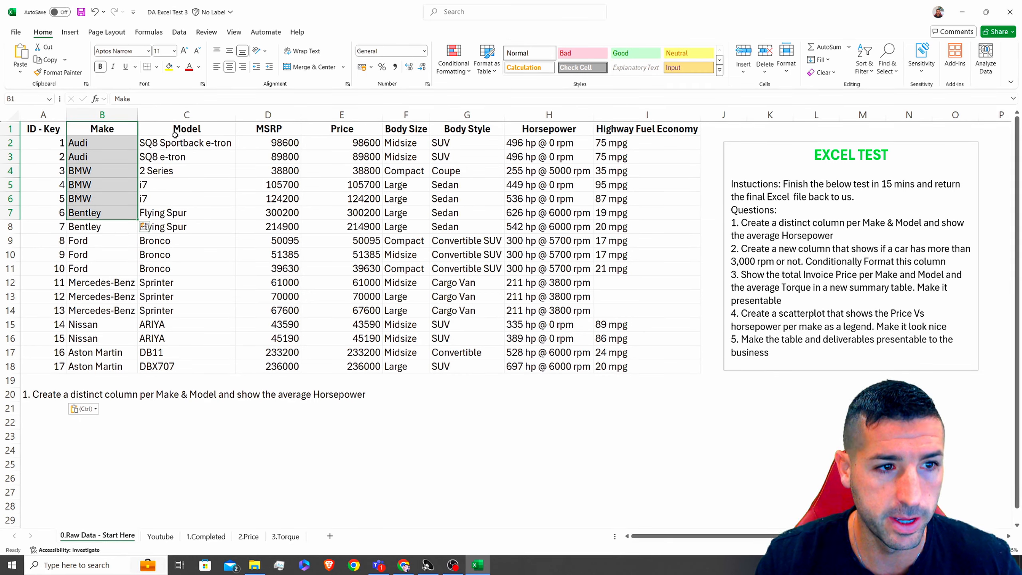
pyautogui.moveTo(175, 135); pyautogui.dragTo(177, 198)
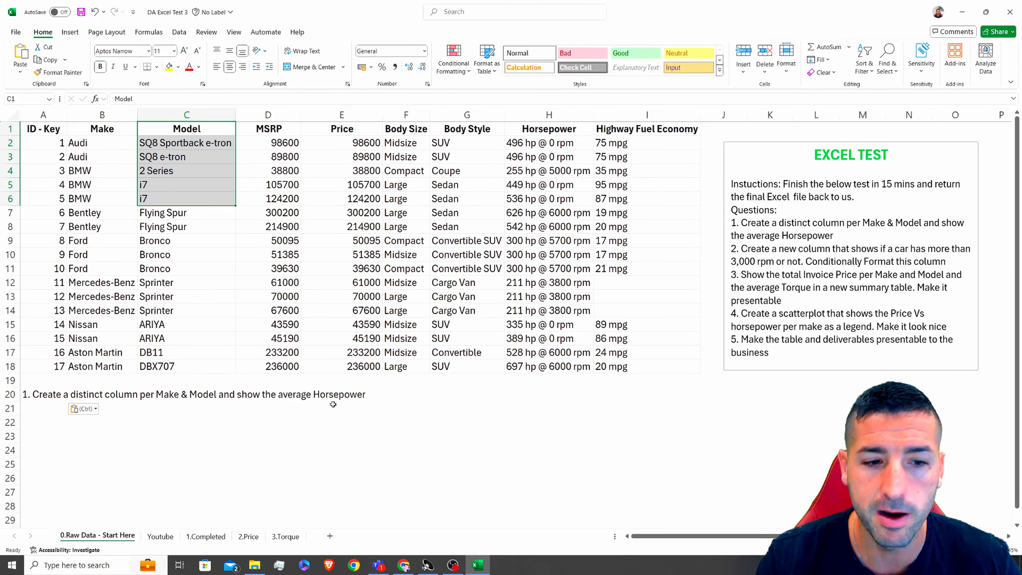
pyautogui.moveTo(542, 128); pyautogui.dragTo(541, 241)
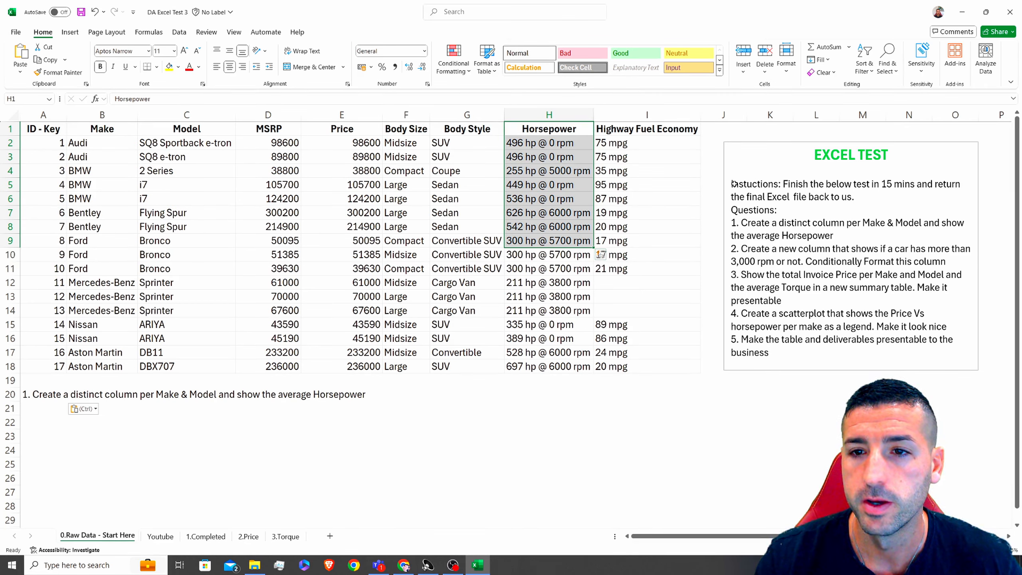
# Move the EXCEL TEST text box below the data table, under the Horsepower and Highway Fuel Economy columns.
pyautogui.click(777, 145)
pyautogui.moveTo(777, 144); pyautogui.dragTo(572, 383)
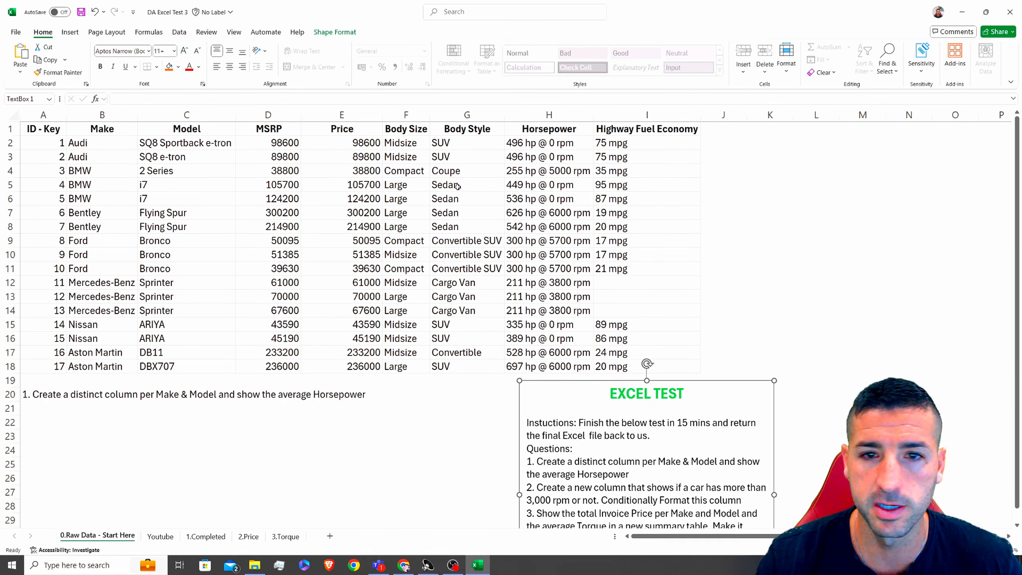
pyautogui.moveTo(136, 144); pyautogui.dragTo(144, 141)
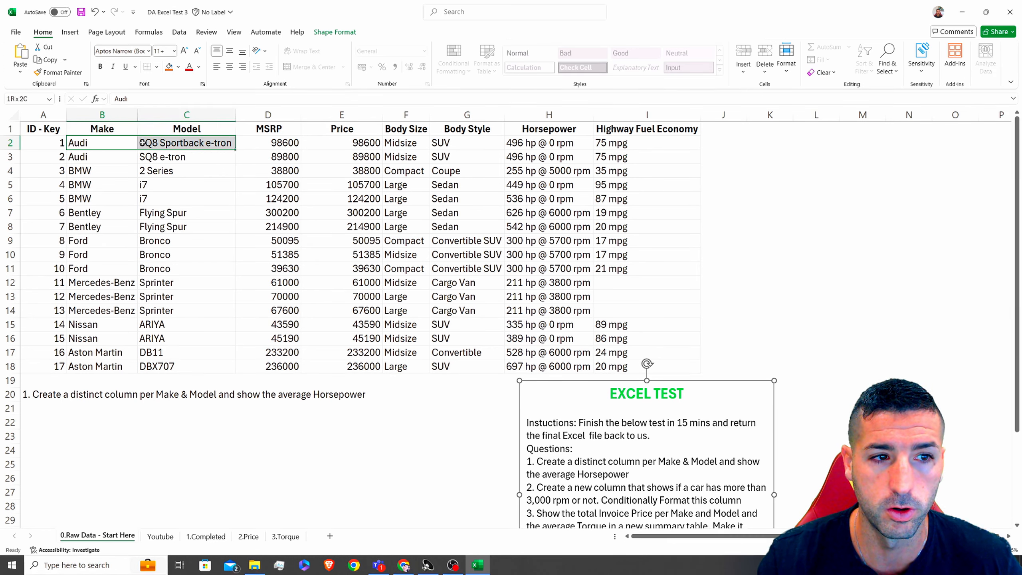
# Copy the Make heading text from B1 into cell J1 beside Highway Fuel Economy.
pyautogui.click(124, 131)
pyautogui.moveTo(134, 99); pyautogui.dragTo(86, 105)
pyautogui.hotkey('ctrl', 'c')
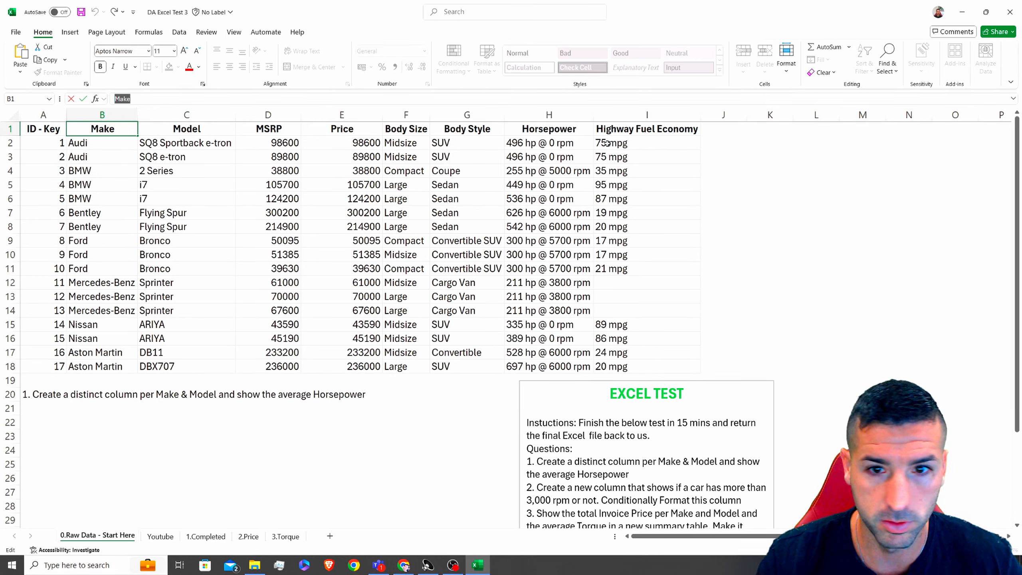
pyautogui.click(727, 132)
pyautogui.hotkey('ctrl', 'v')
# Append a hyphen and the copied Model heading text to the heading in J1.
pyautogui.click(187, 130)
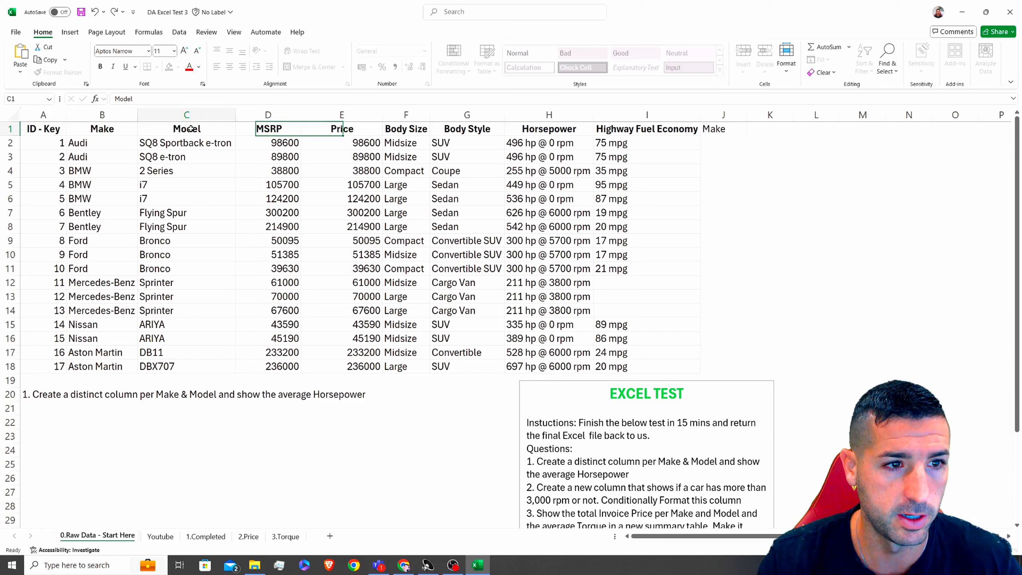
pyautogui.moveTo(134, 99); pyautogui.dragTo(90, 99)
pyautogui.click(724, 129)
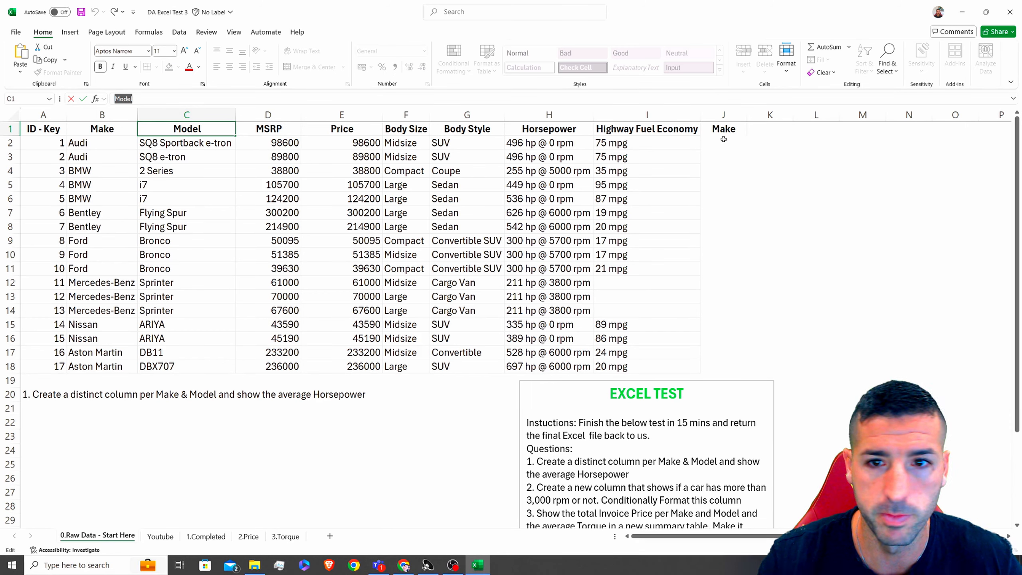
pyautogui.click(160, 98)
pyautogui.write('-')
pyautogui.hotkey('ctrl', 'v')
pyautogui.hotkey('ctrl', 'v')
pyautogui.press('Return')
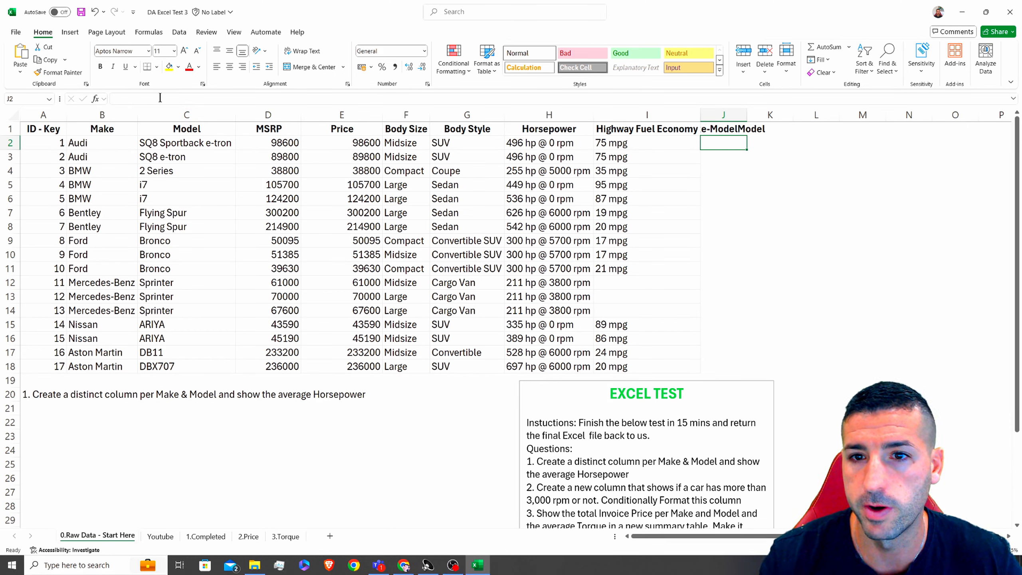
# Autofit column J to its heading and remove the duplicated word so J1 reads Make-Model.
pyautogui.click(768, 171)
pyautogui.doubleClick(747, 115)
pyautogui.click(740, 131)
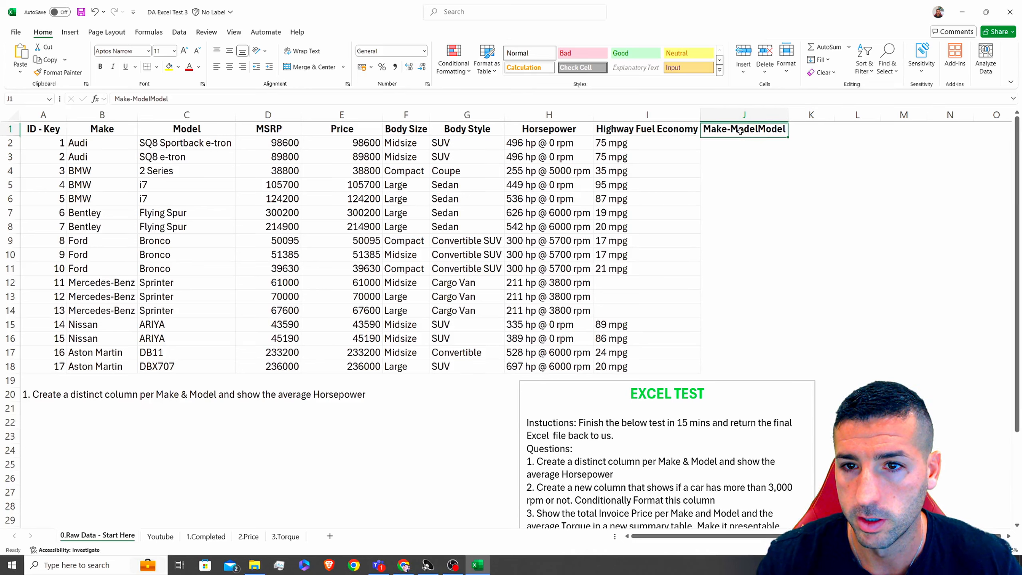
pyautogui.click(167, 99)
pyautogui.press('BackSpace')
pyautogui.press('BackSpace')
pyautogui.press('BackSpace')
pyautogui.press('BackSpace')
pyautogui.press('BackSpace')
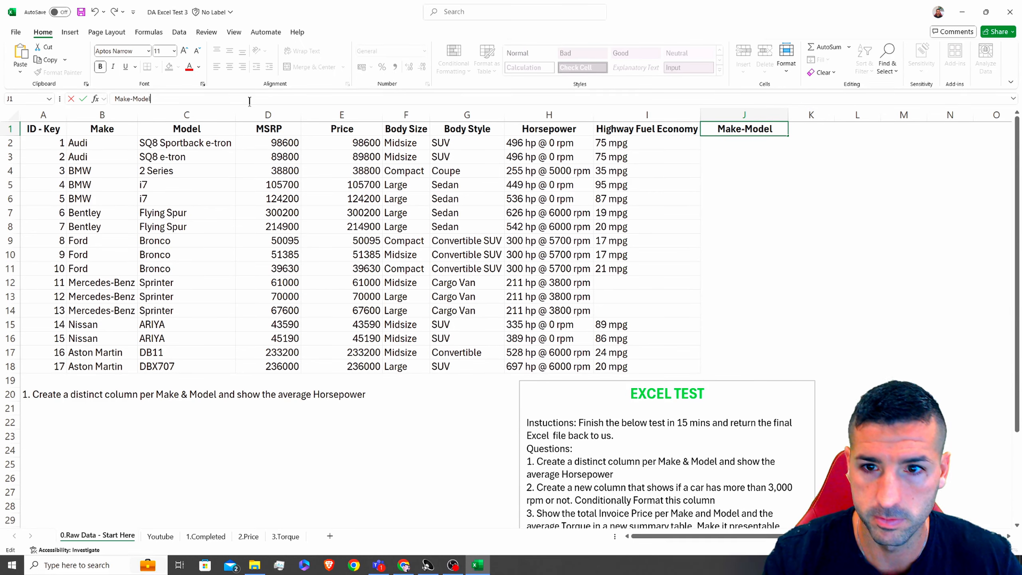
pyautogui.click(805, 171)
# Fill the Make-Model heading cell J1 with a light turquoise theme color.
pyautogui.click(748, 131)
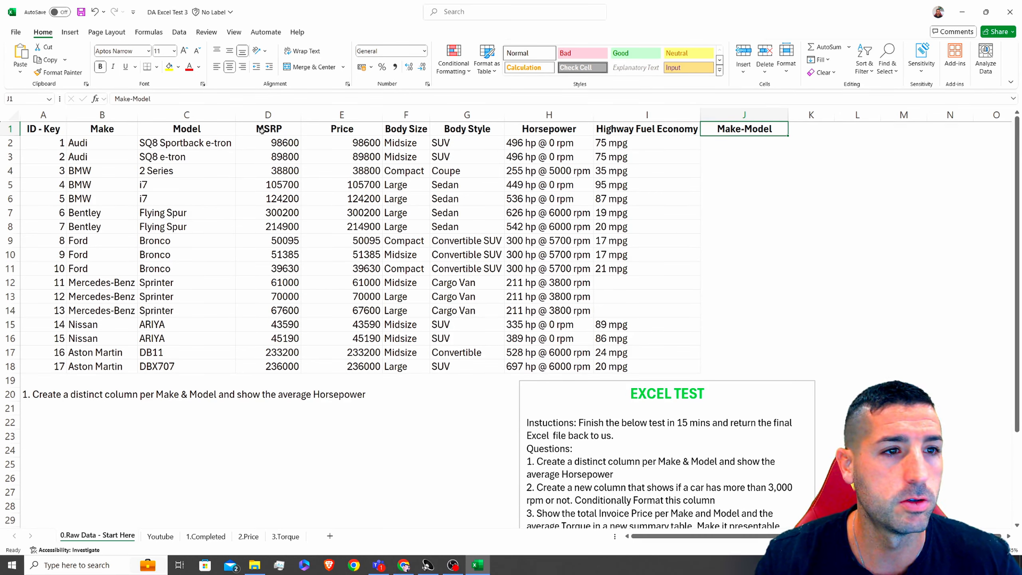
pyautogui.click(178, 67)
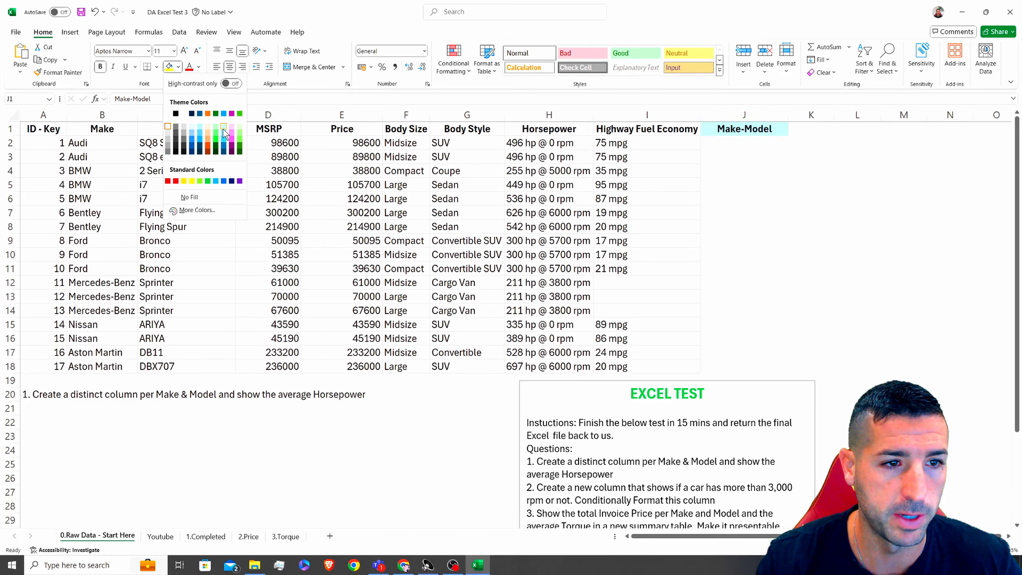
pyautogui.click(198, 124)
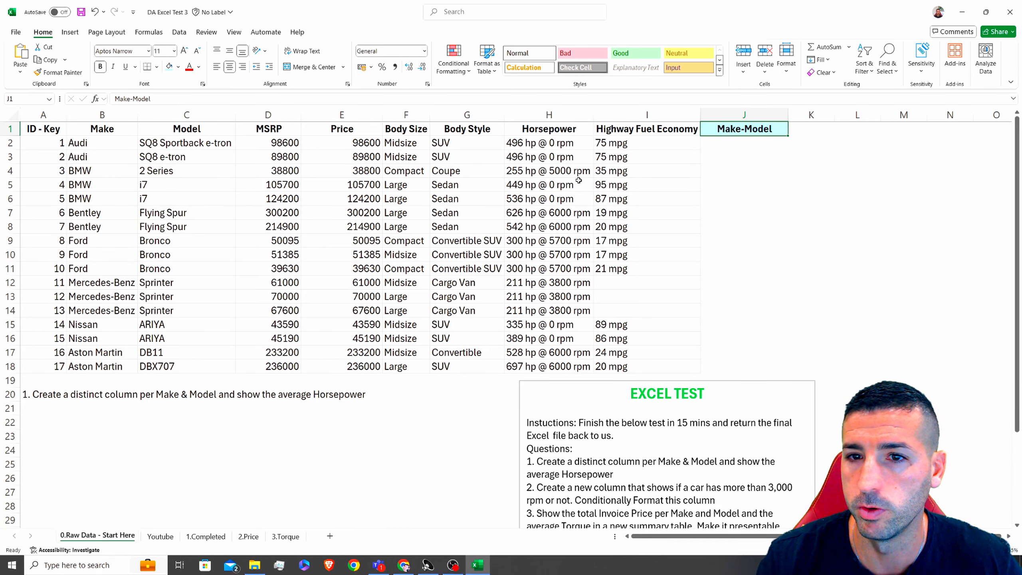
# Enter a CONCAT formula in J2 joining the make in B2, a hyphen and the model in C2.
pyautogui.click(735, 146)
pyautogui.write('=concat(')
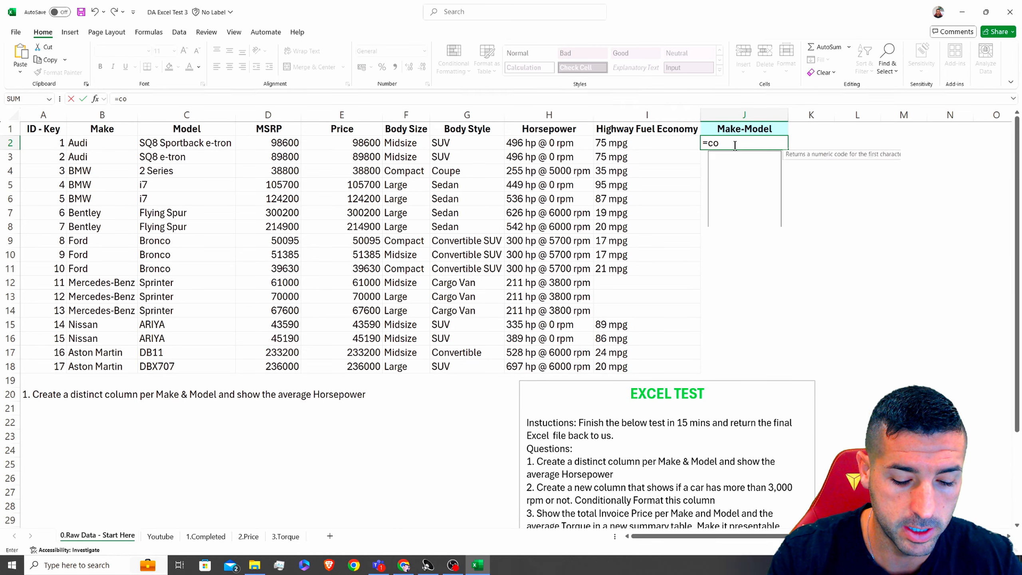
pyautogui.click(94, 142)
pyautogui.write(',')
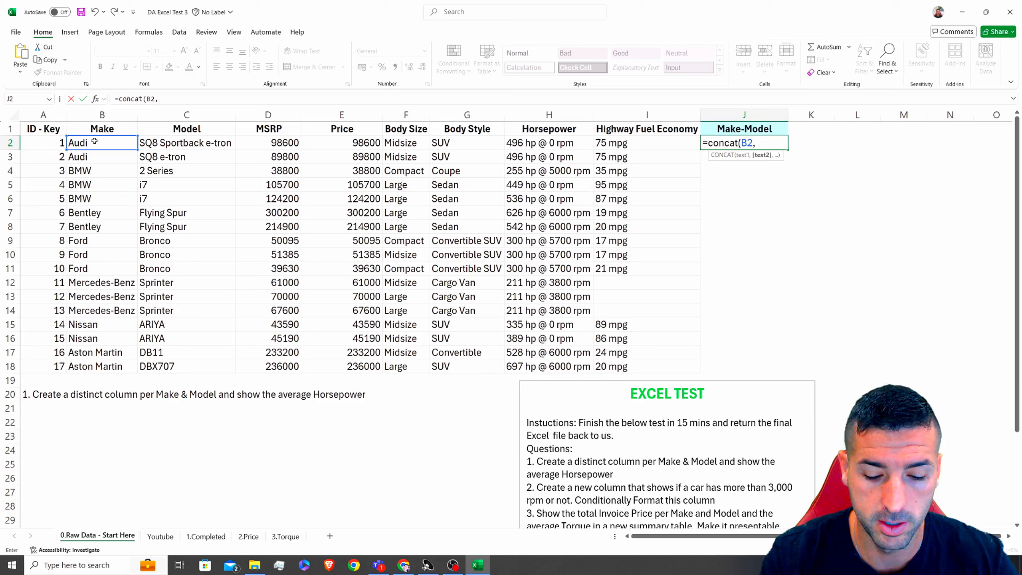
pyautogui.write('"-"')
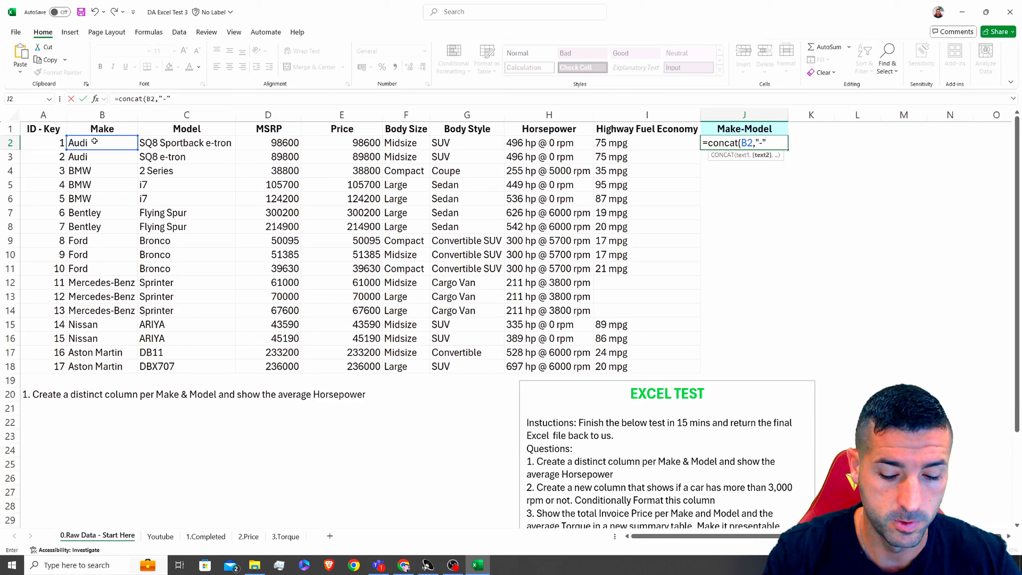
pyautogui.write(',')
pyautogui.click(191, 148)
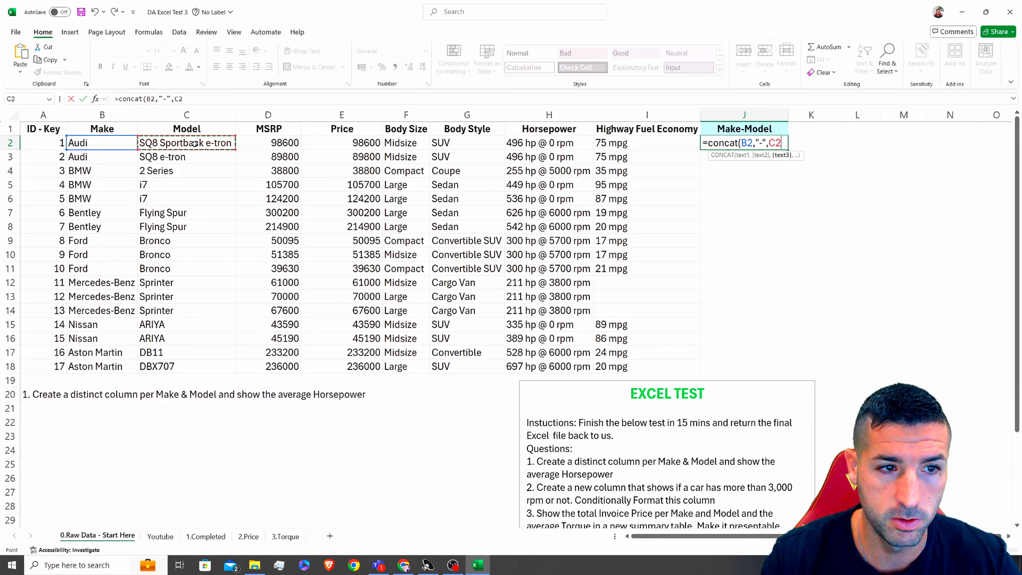
pyautogui.write(')')
pyautogui.press('Return')
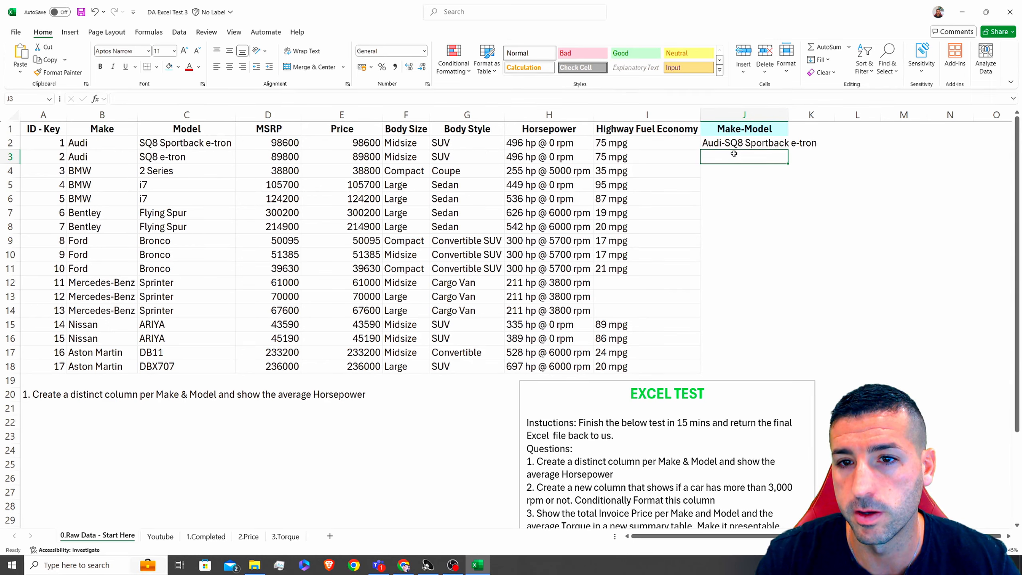
# Fill the Make-Model formula from J2 down to J18 and autofit column J to its contents.
pyautogui.click(731, 146)
pyautogui.click(129, 147)
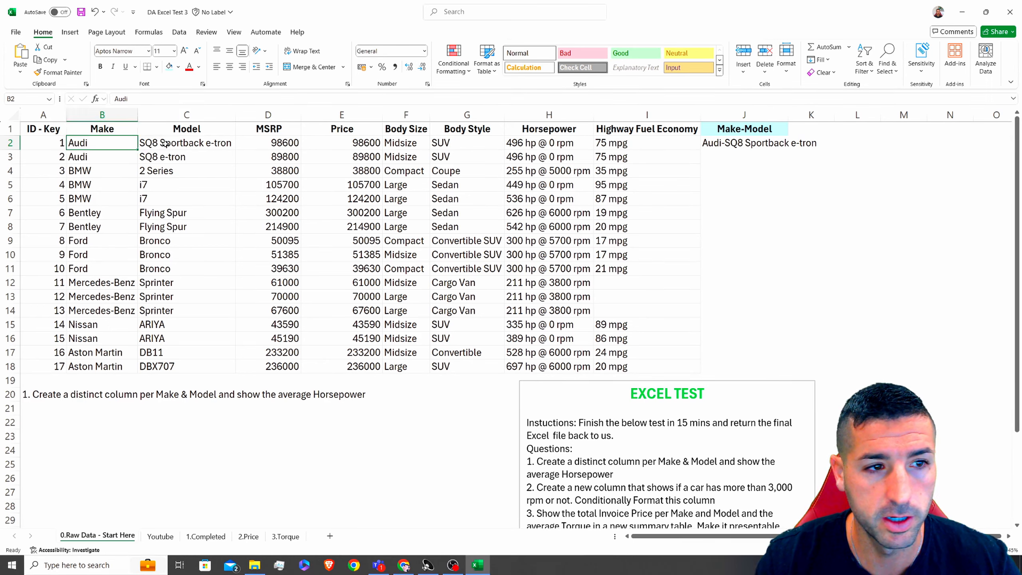
pyautogui.click(163, 143)
pyautogui.click(744, 134)
pyautogui.click(745, 146)
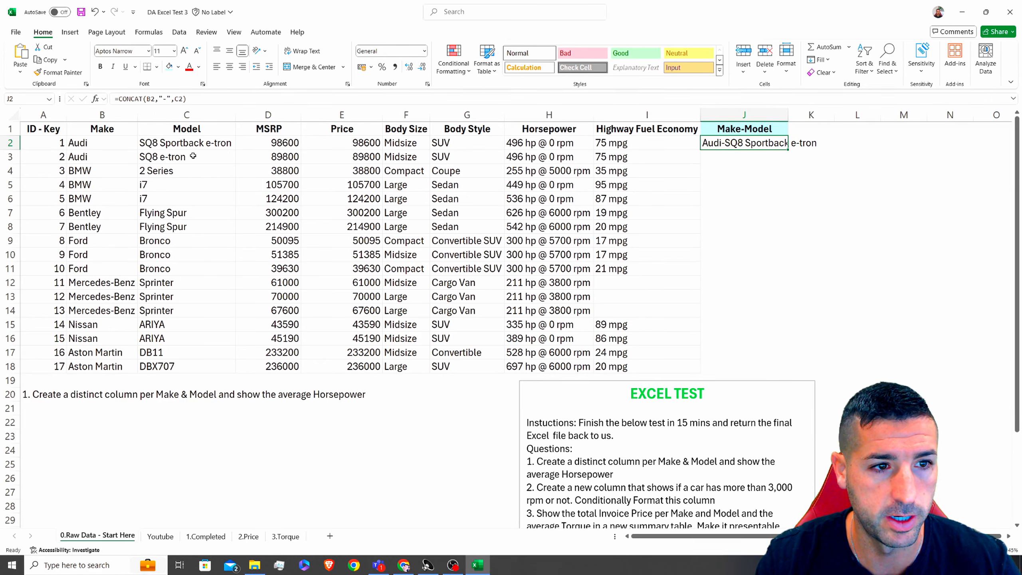
pyautogui.doubleClick(789, 149)
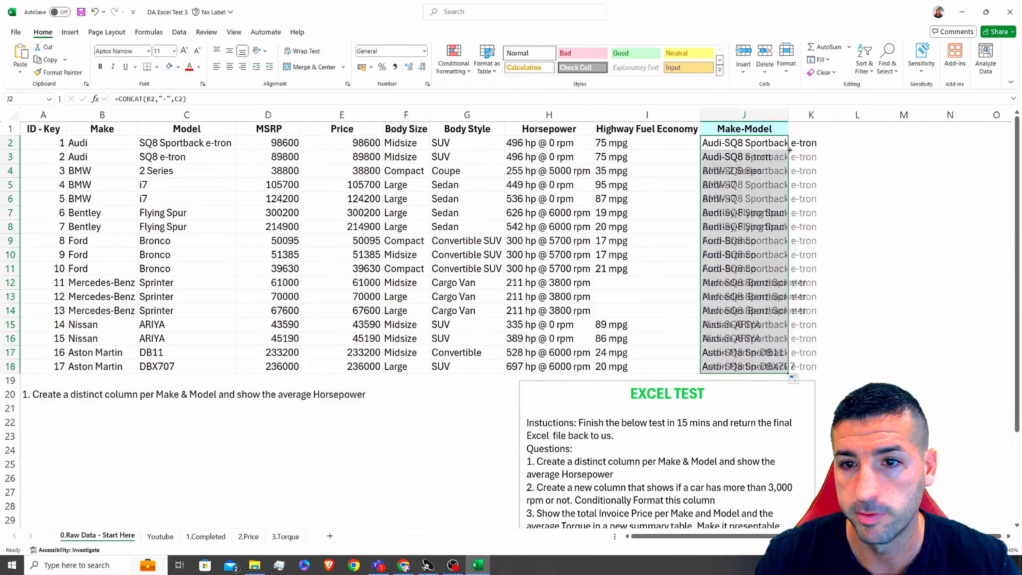
pyautogui.scroll(-1, 778, 262)
pyautogui.scroll(1, 778, 262)
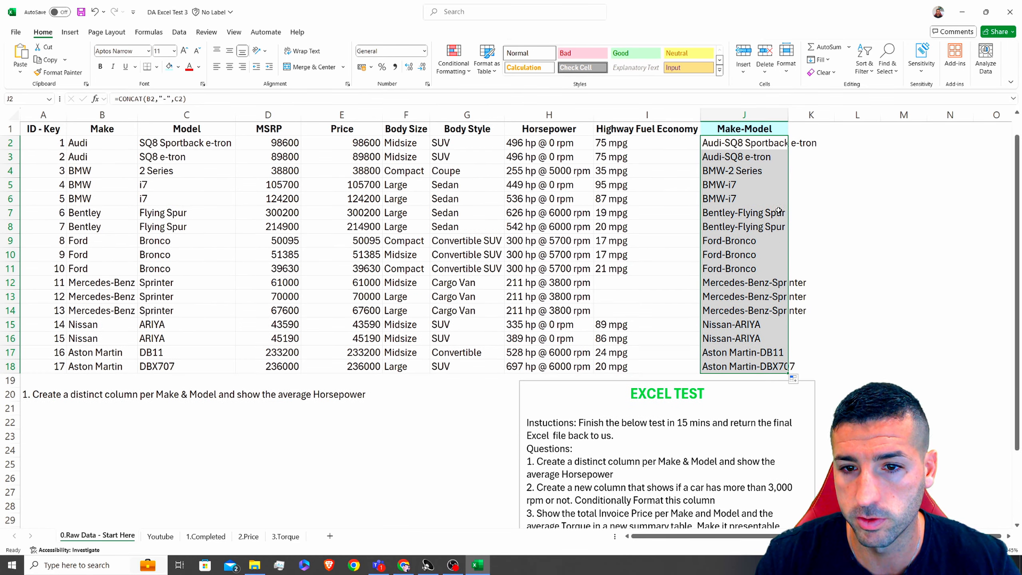
pyautogui.doubleClick(788, 115)
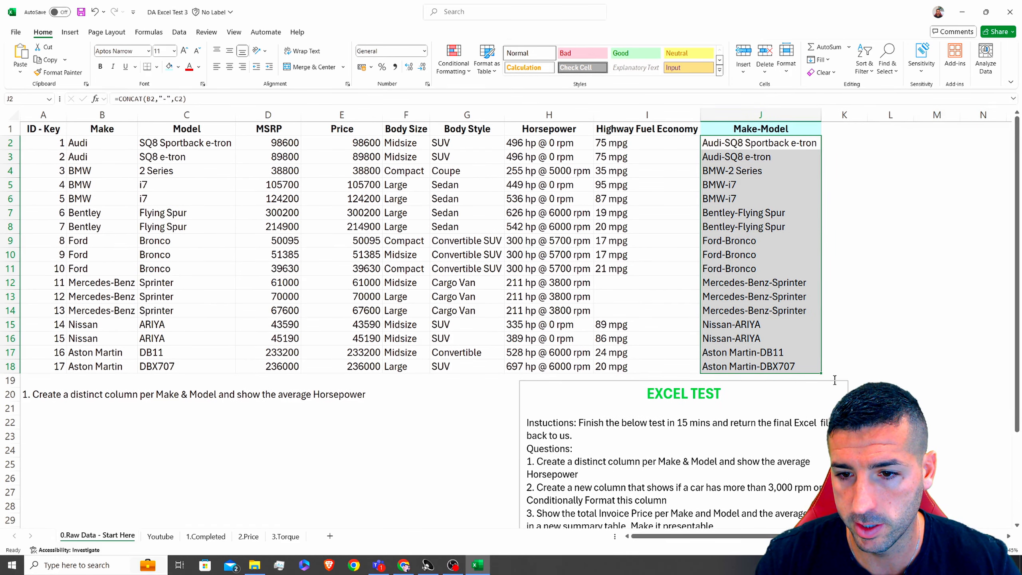
pyautogui.click(803, 353)
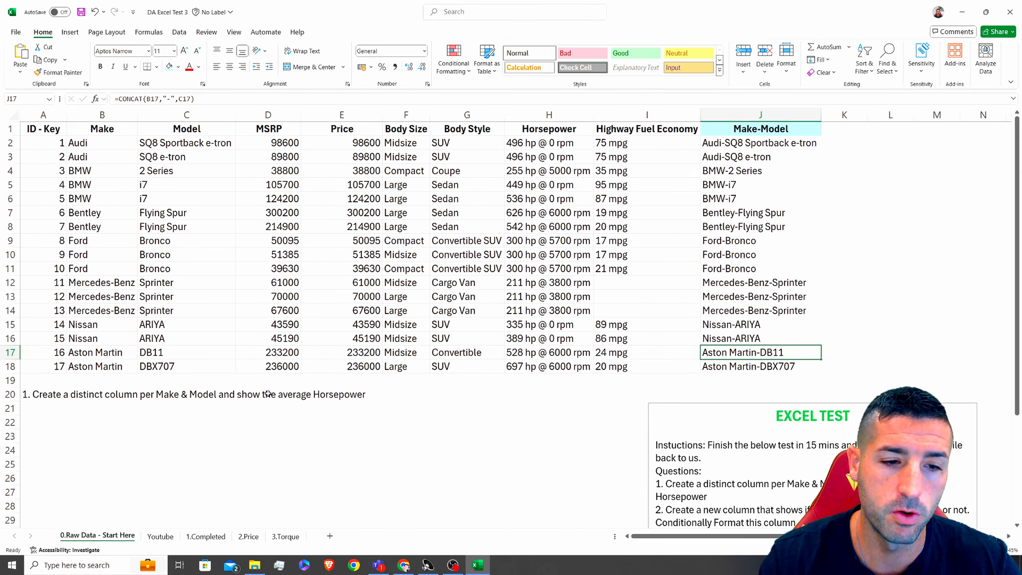
pyautogui.moveTo(553, 143); pyautogui.dragTo(549, 338)
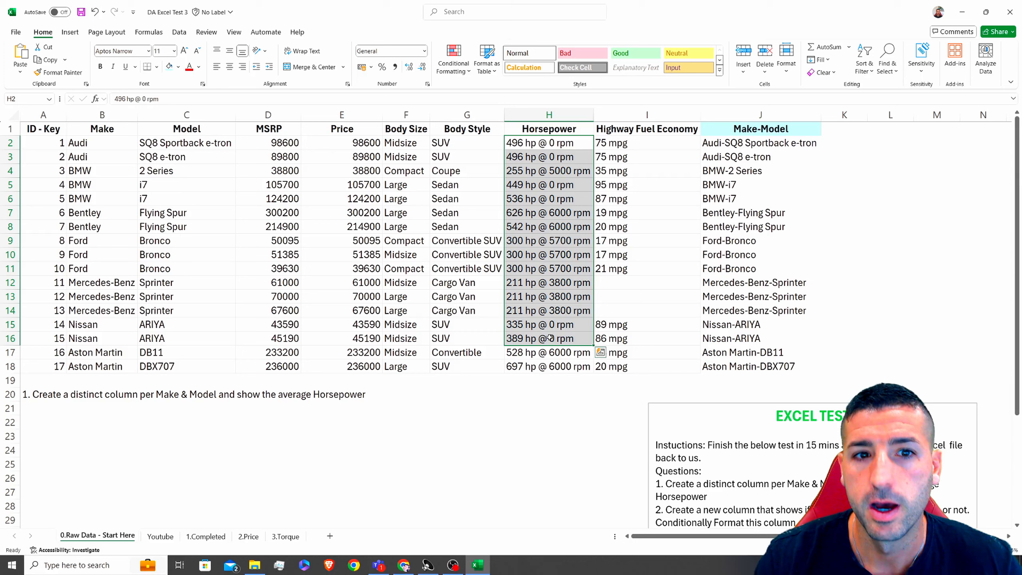
pyautogui.moveTo(561, 129); pyautogui.dragTo(589, 342)
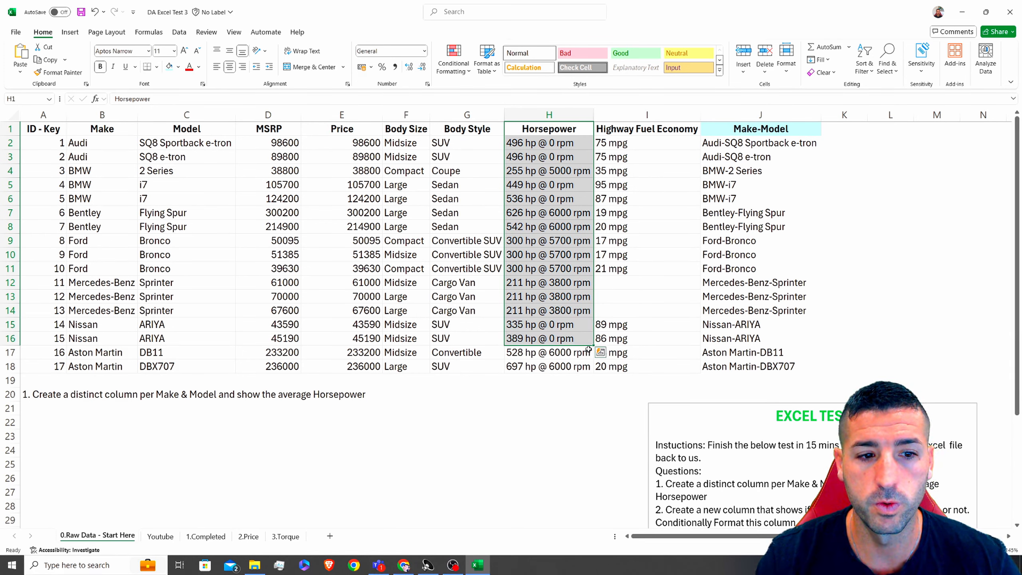
pyautogui.click(540, 146)
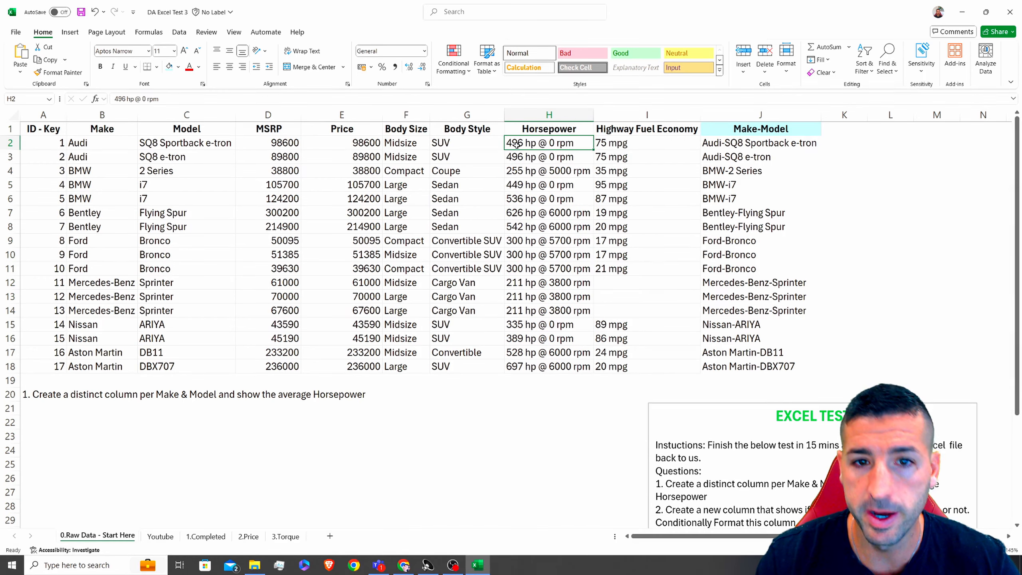
# Copy the Horsepower heading text from H1 into K1 beside Make-Model.
pyautogui.click(848, 129)
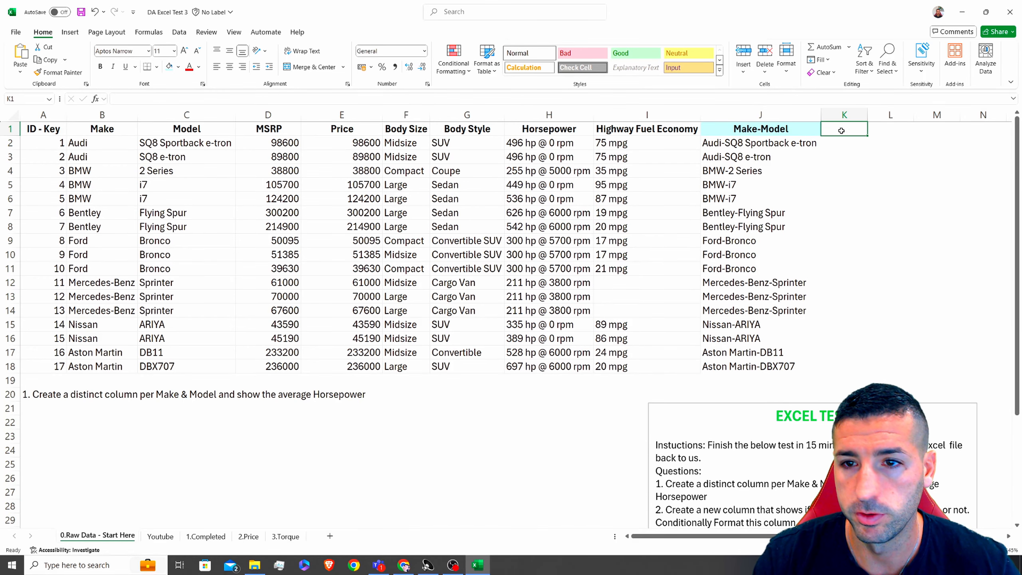
pyautogui.click(549, 129)
pyautogui.click(146, 99)
pyautogui.moveTo(145, 99); pyautogui.dragTo(62, 106)
pyautogui.hotkey('ctrl', 'c')
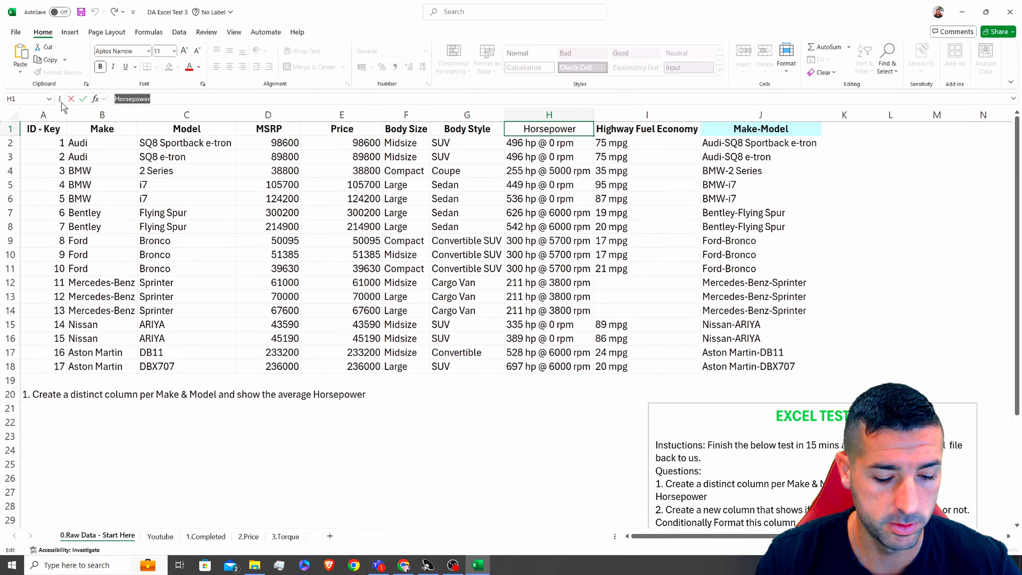
pyautogui.click(847, 129)
pyautogui.click(605, 99)
pyautogui.hotkey('ctrl', 'v')
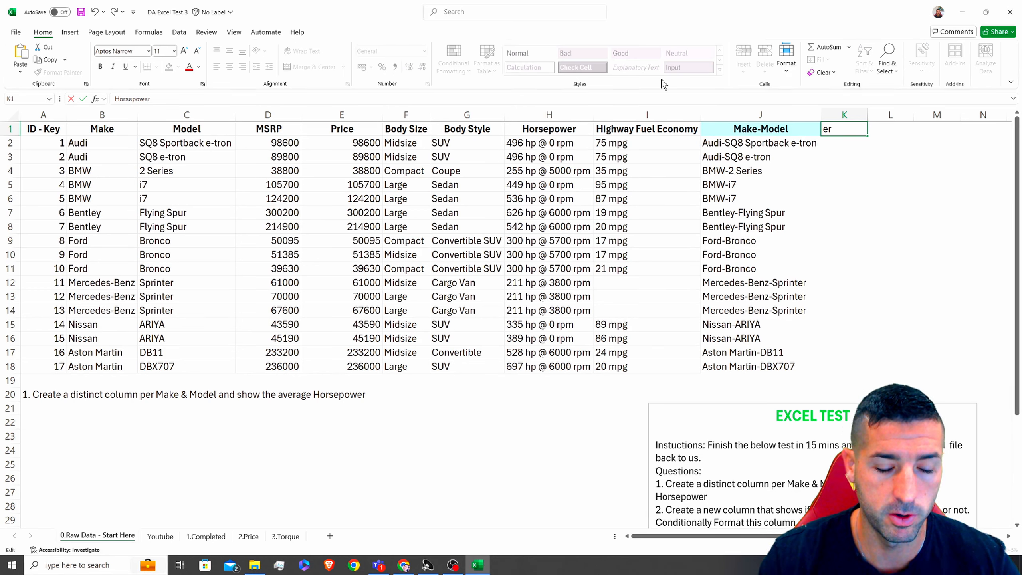
# Append No to the heading in K1 so it reads Horsepower No, removing any surplus letters.
pyautogui.write('NNNo')
pyautogui.press('Return')
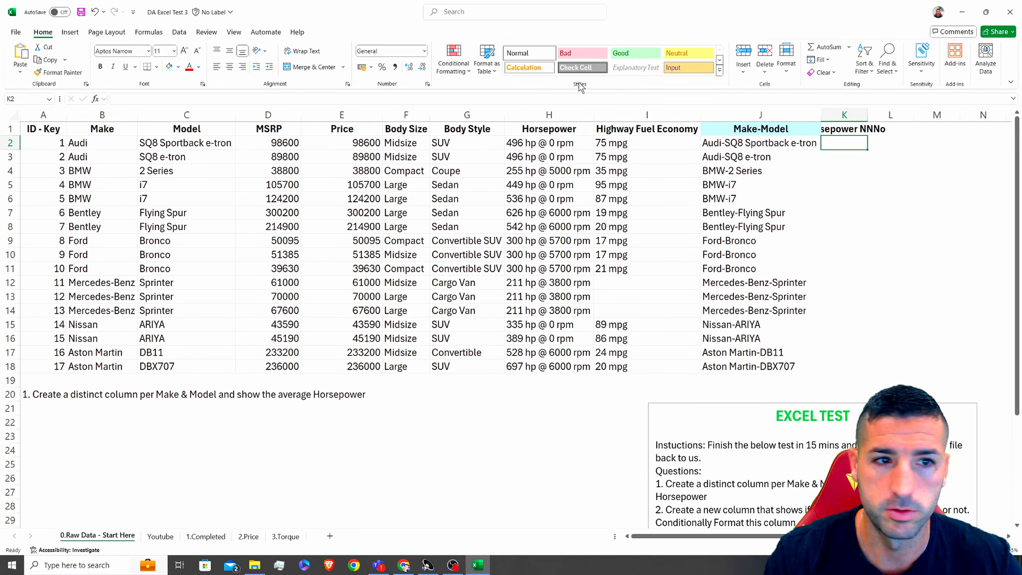
pyautogui.click(860, 129)
pyautogui.moveTo(161, 99); pyautogui.dragTo(156, 99)
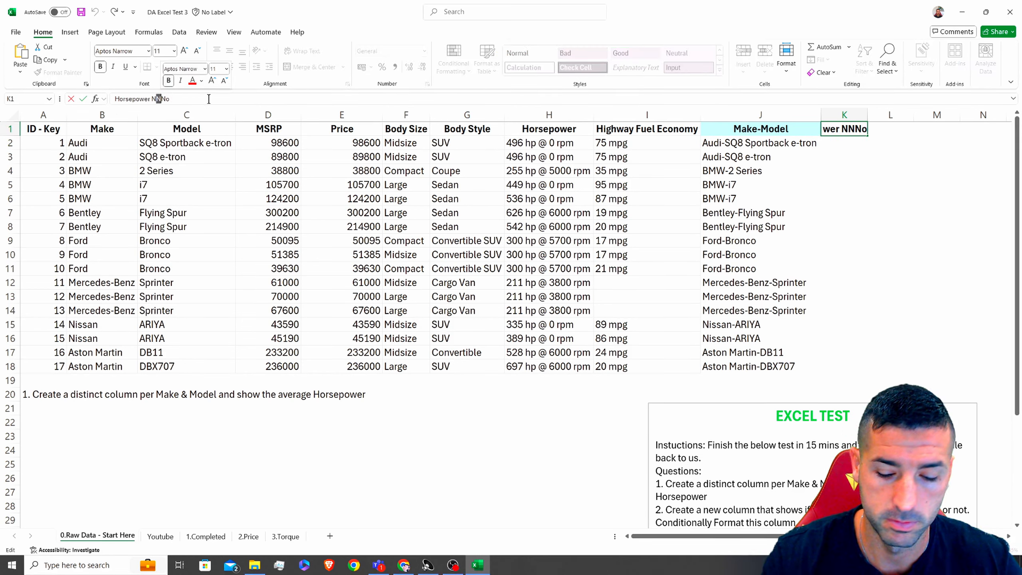
pyautogui.press('BackSpace')
pyautogui.press('BackSpace')
pyautogui.press('Return')
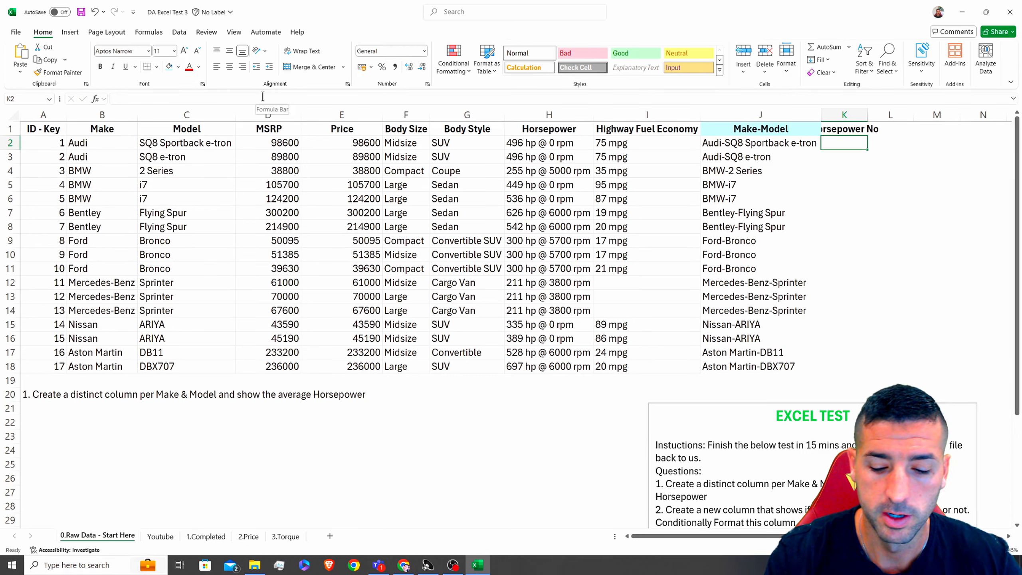
# Extract the first three characters of H2 into K2 with a LEFT formula and fill it down to K18.
pyautogui.write('=left(')
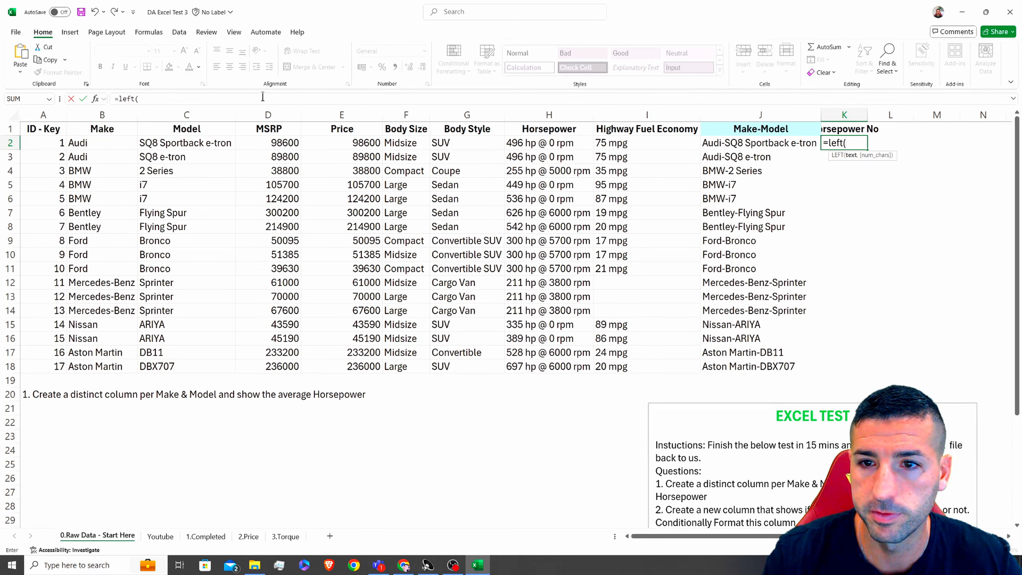
pyautogui.click(544, 143)
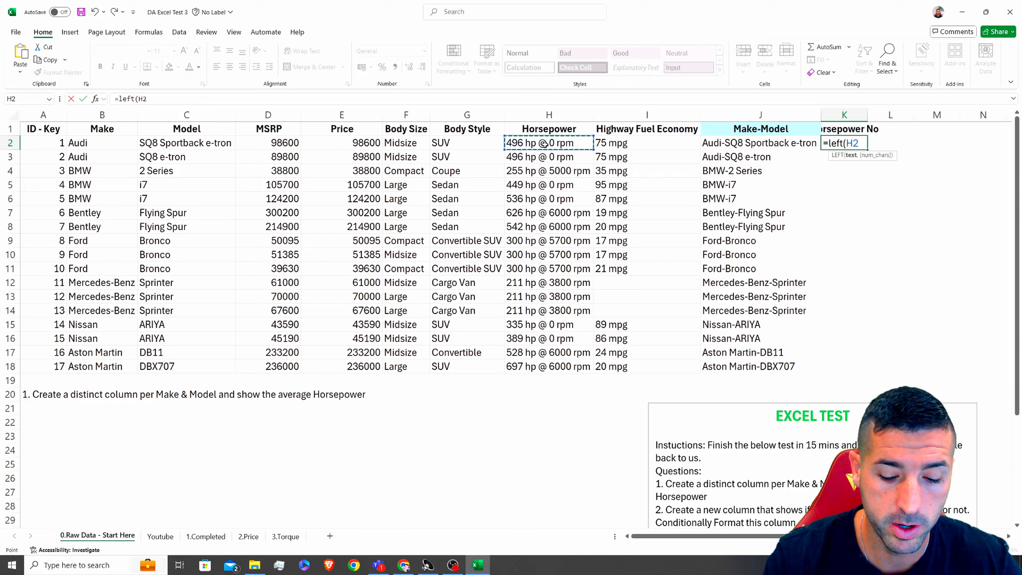
pyautogui.write(',3')
pyautogui.press('Return')
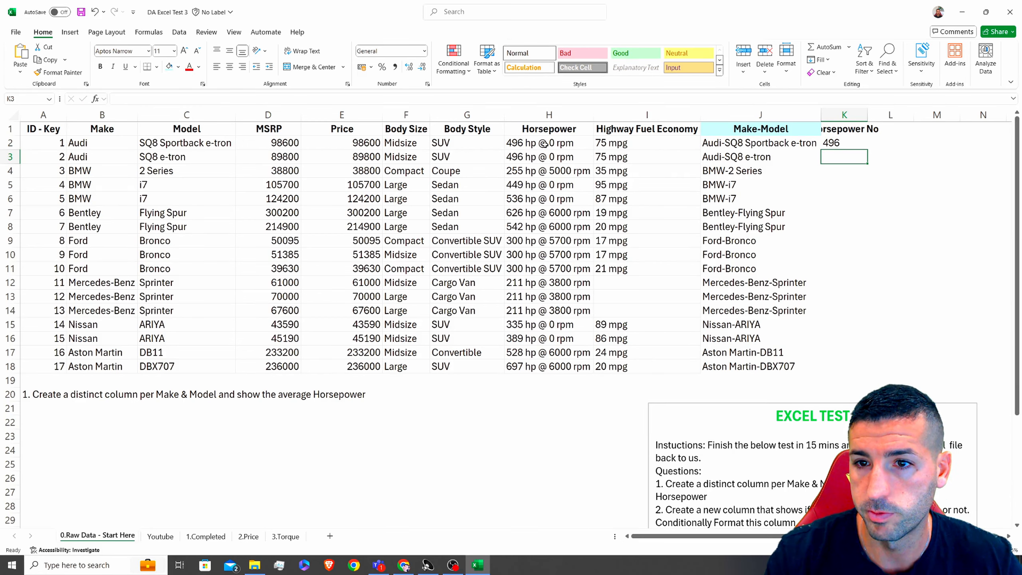
pyautogui.moveTo(518, 146); pyautogui.dragTo(541, 352)
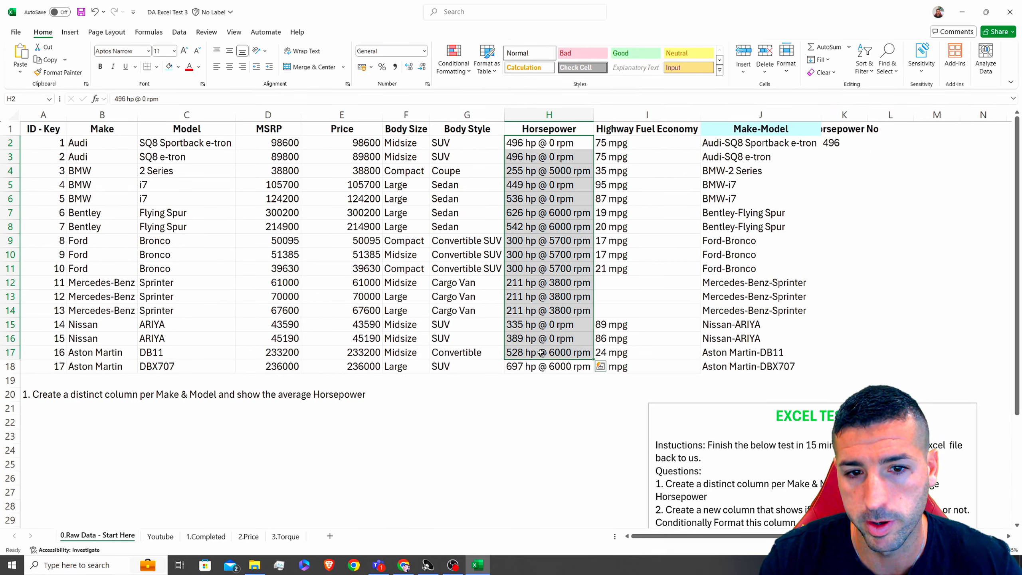
pyautogui.click(853, 145)
pyautogui.doubleClick(867, 149)
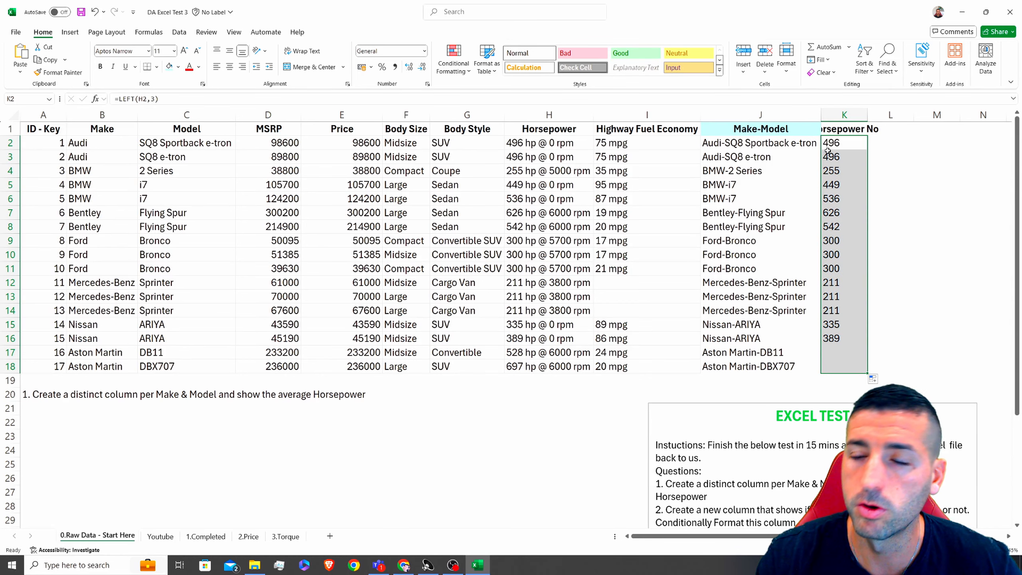
# Wrap the LEFT formula in K2 in VALUE to return a number and fill it down to K18.
pyautogui.click(846, 144)
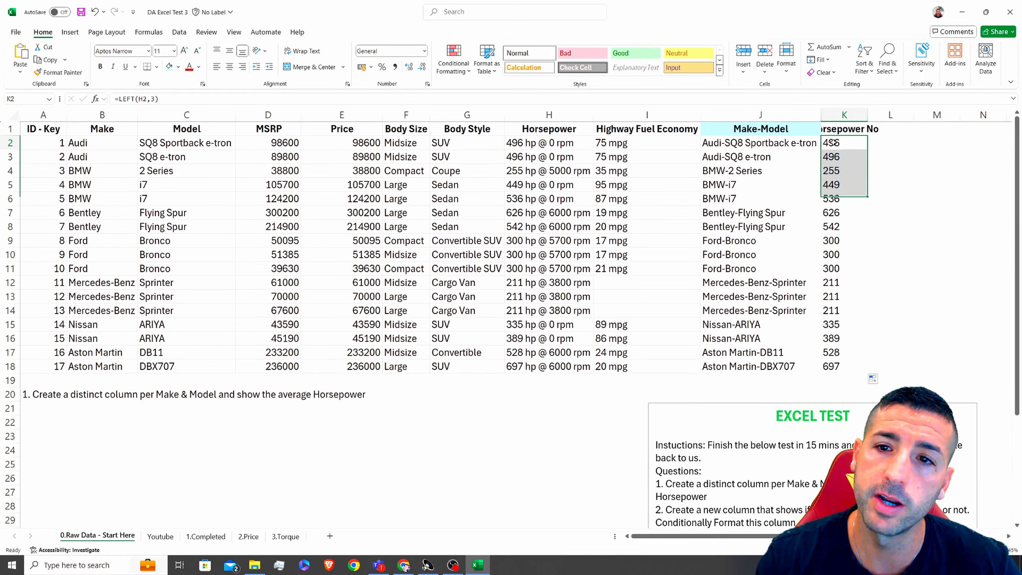
pyautogui.click(120, 98)
pyautogui.write('value')
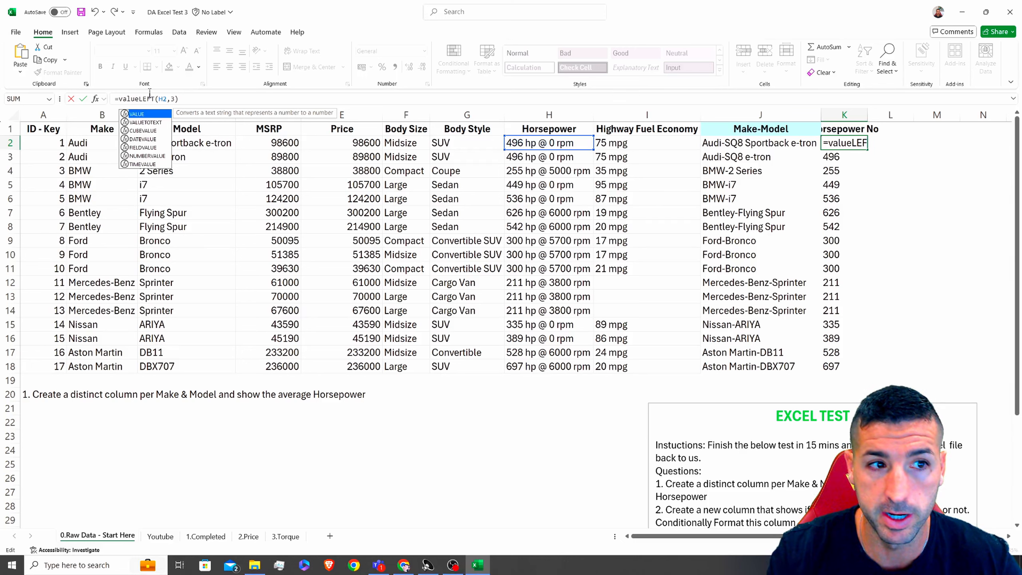
pyautogui.write('(')
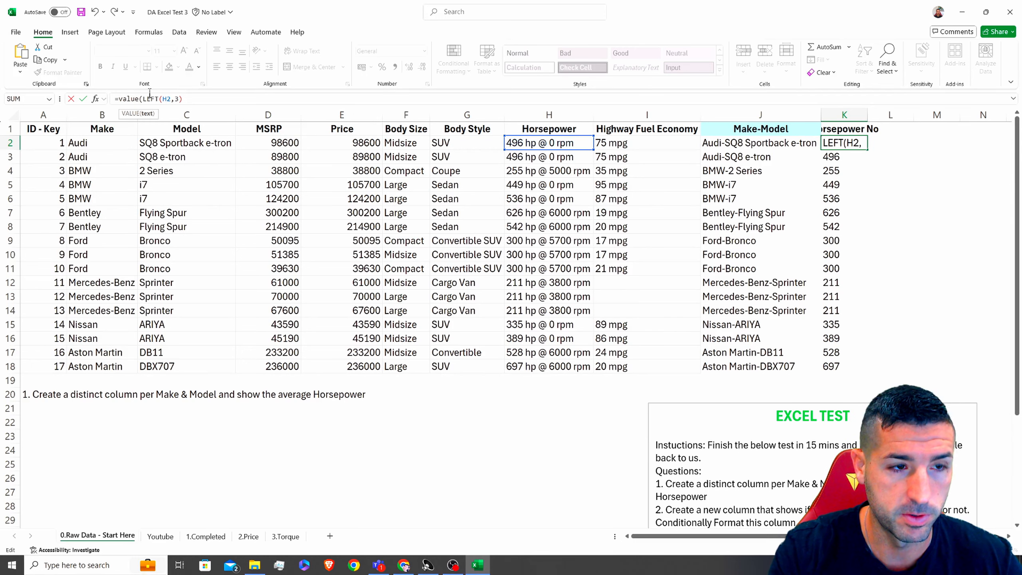
pyautogui.click(190, 101)
pyautogui.write(')')
pyautogui.press('Return')
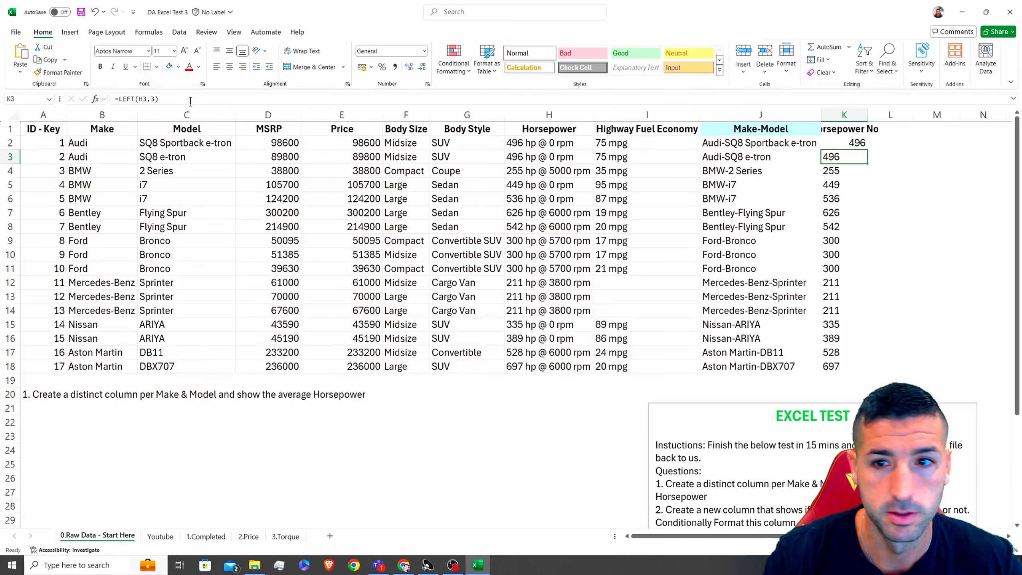
pyautogui.click(851, 146)
pyautogui.doubleClick(867, 149)
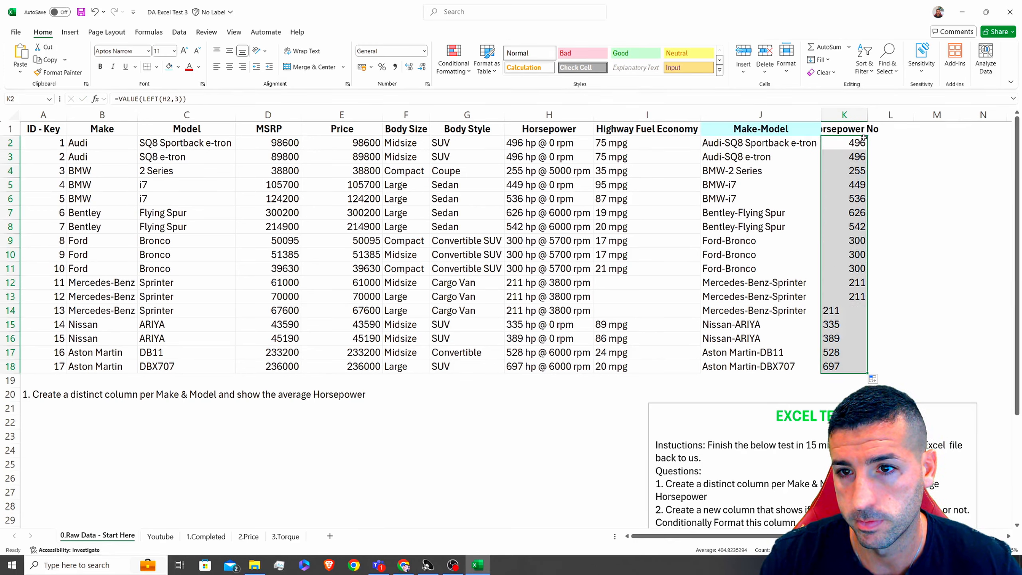
# Copy the Make-Model heading's formatting onto the Horsepower No heading in K1 and autofit column K.
pyautogui.moveTo(868, 115); pyautogui.dragTo(881, 115)
pyautogui.click(779, 128)
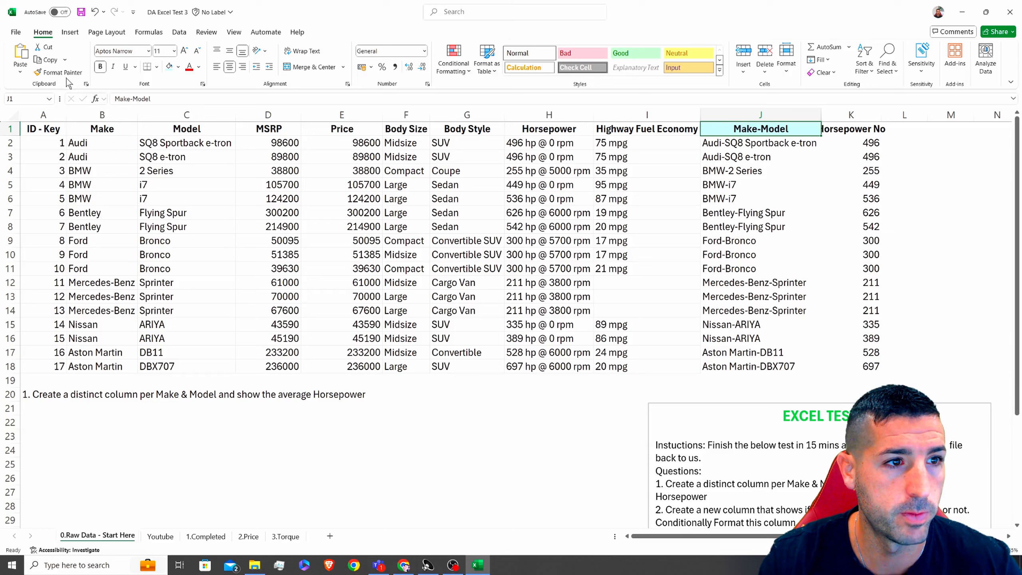
pyautogui.click(58, 72)
pyautogui.click(849, 131)
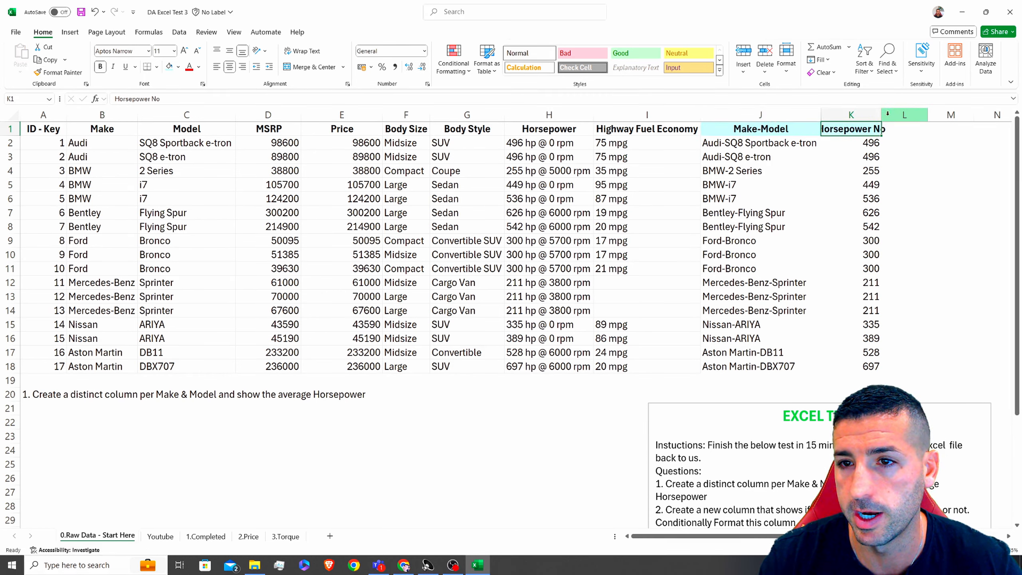
pyautogui.doubleClick(881, 115)
pyautogui.click(880, 115)
pyautogui.click(880, 200)
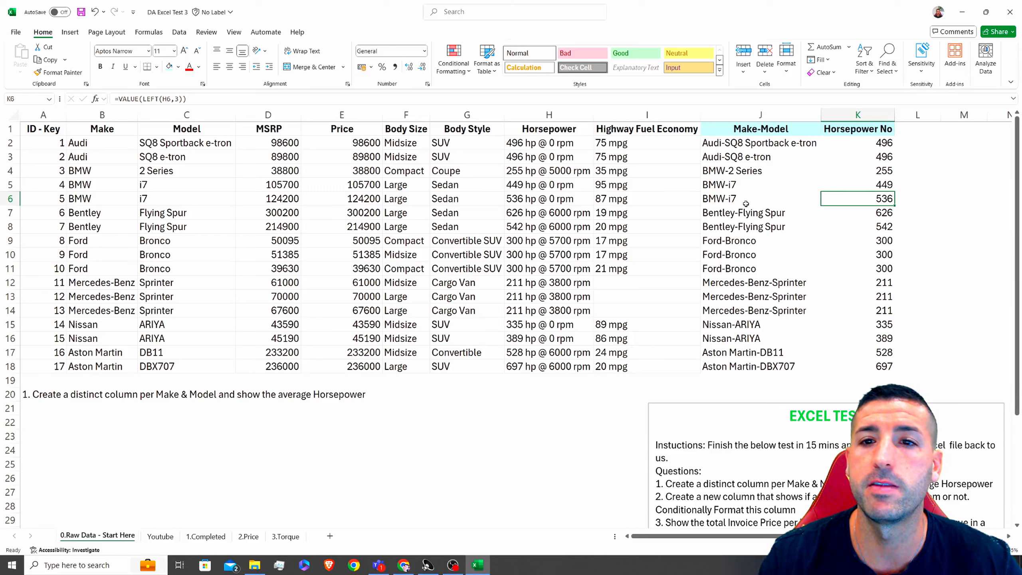
# Insert a pivot table from the car data A1:K18 on the existing worksheet at cell A21.
pyautogui.moveTo(778, 180); pyautogui.dragTo(865, 324)
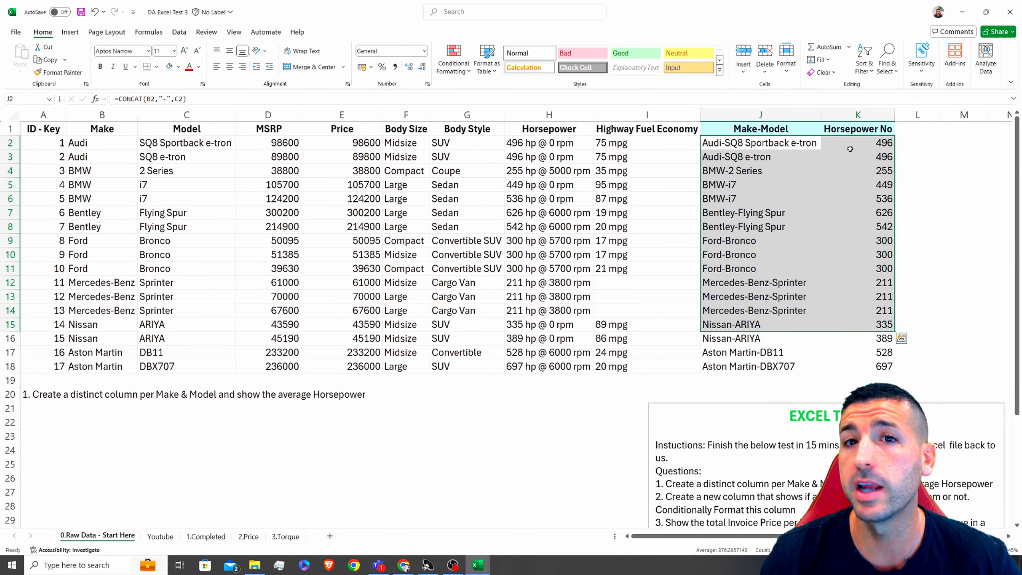
pyautogui.moveTo(866, 131); pyautogui.dragTo(43, 369)
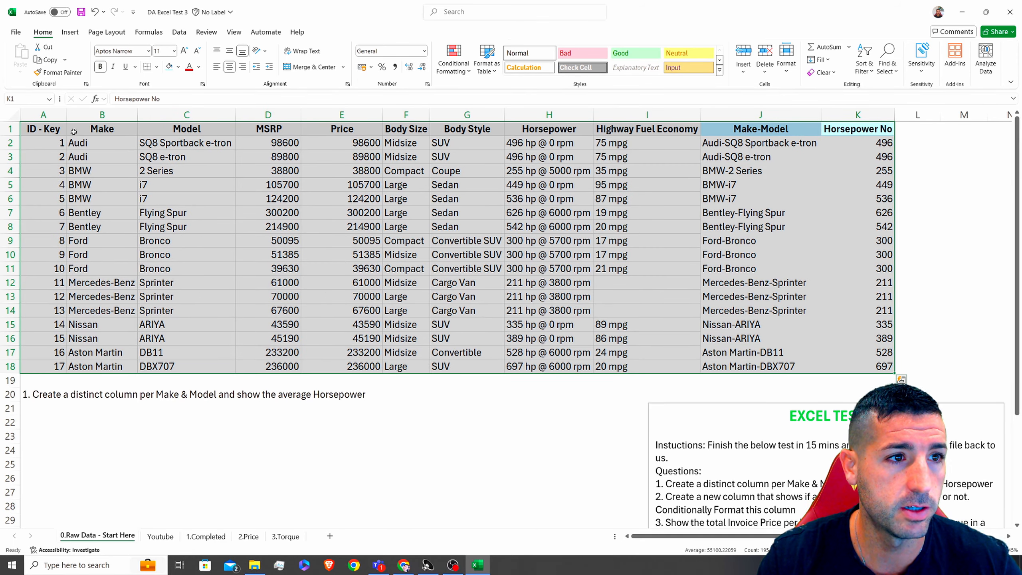
pyautogui.click(69, 32)
pyautogui.click(24, 54)
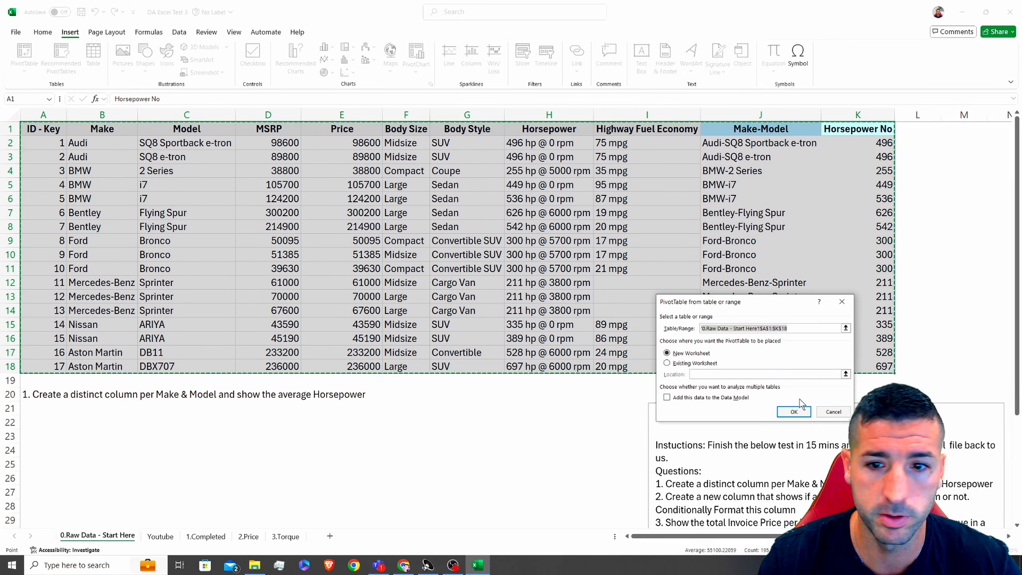
pyautogui.click(677, 364)
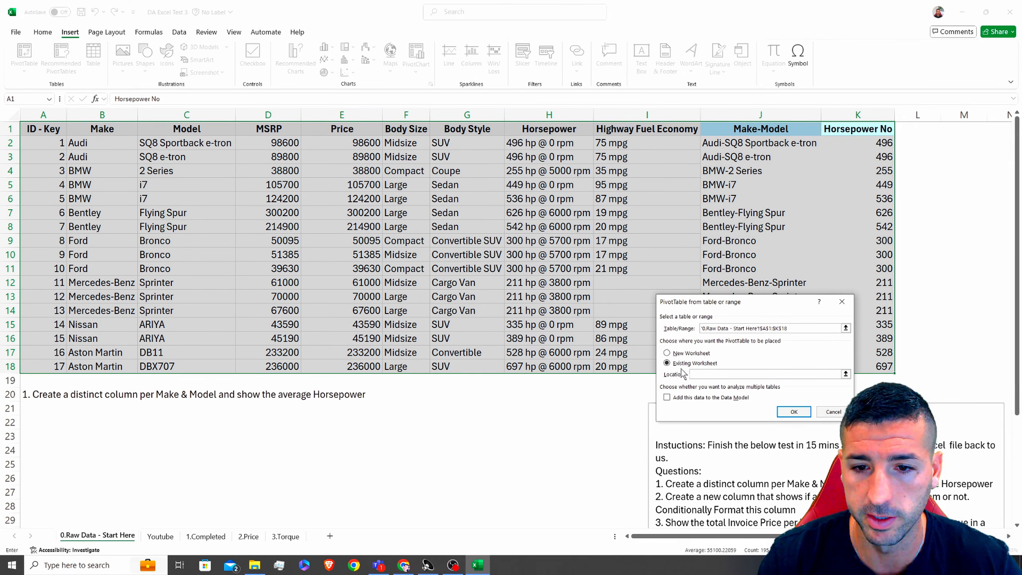
pyautogui.click(55, 408)
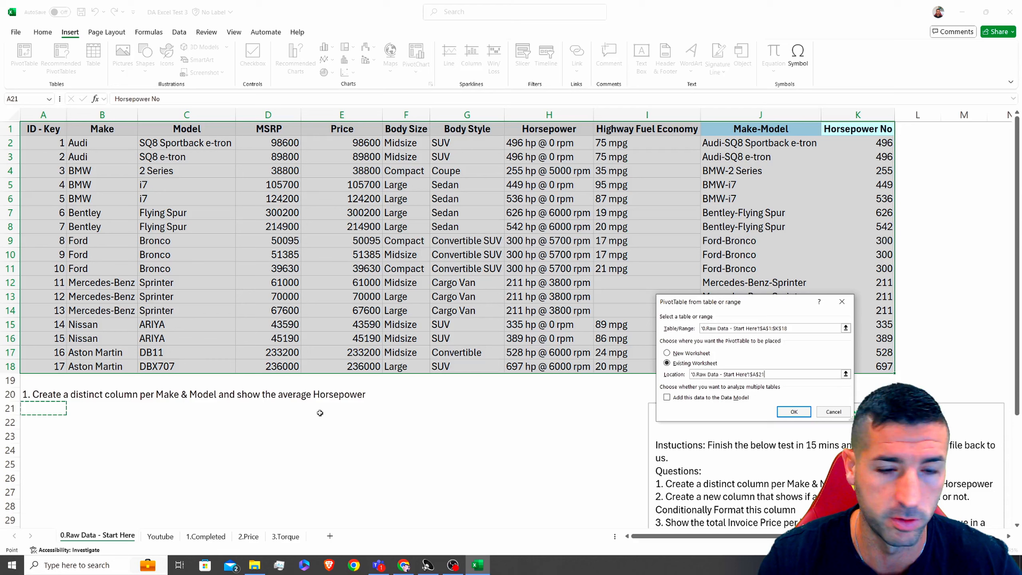
pyautogui.click(794, 411)
# Add Make-Model as the pivot table's rows and Horsepower No as its values, summarized by Average.
pyautogui.scroll(-3, 454, 442)
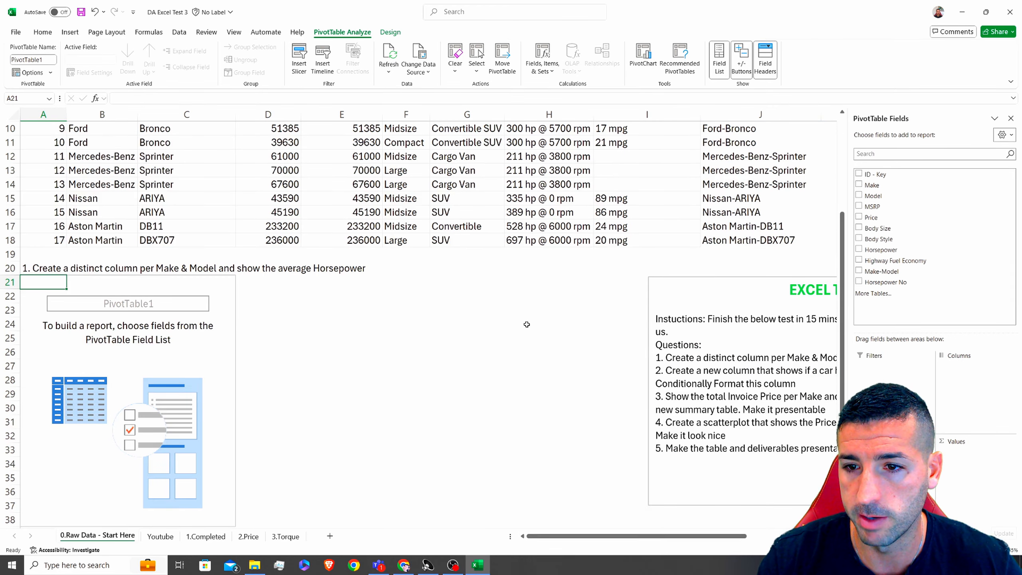
pyautogui.scroll(3, 845, 290)
pyautogui.click(859, 270)
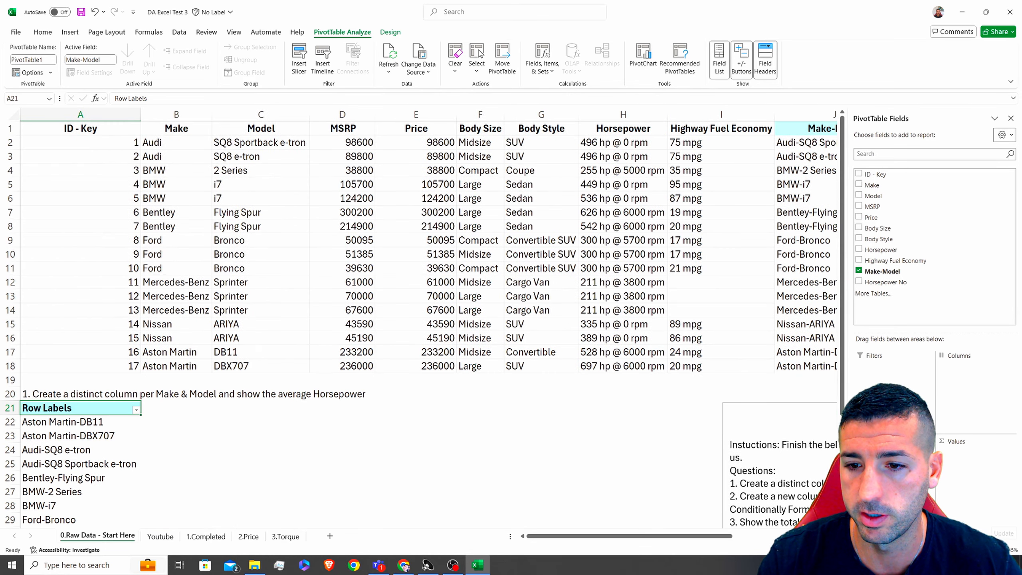
pyautogui.scroll(-2, 666, 397)
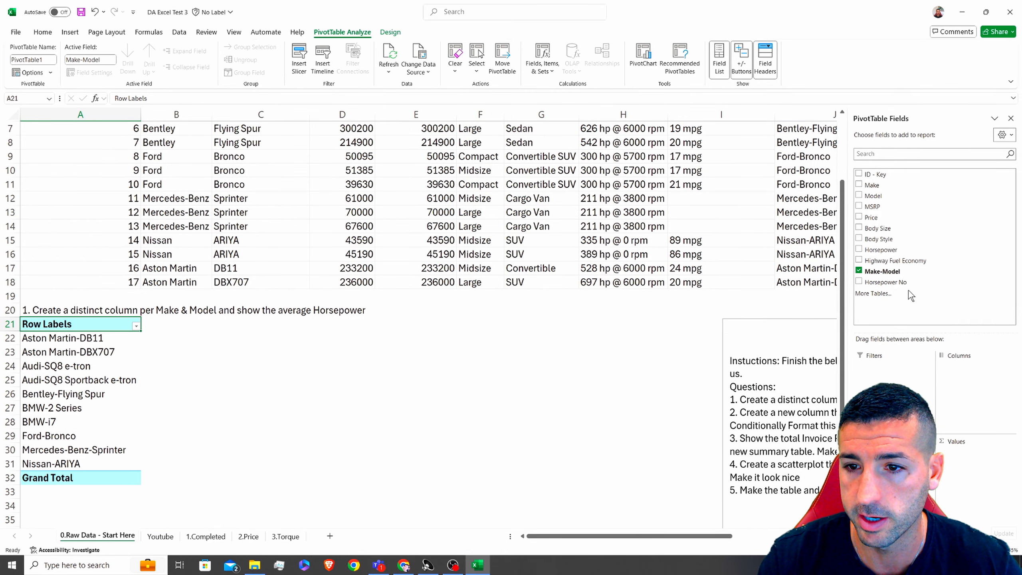
pyautogui.moveTo(893, 282); pyautogui.dragTo(970, 473)
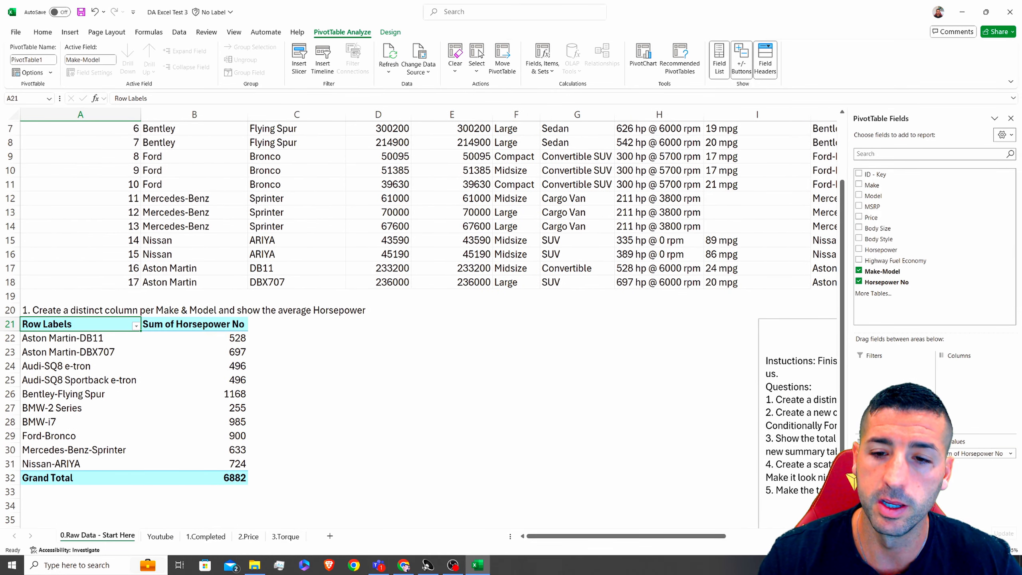
pyautogui.click(990, 455)
pyautogui.click(970, 446)
pyautogui.click(680, 364)
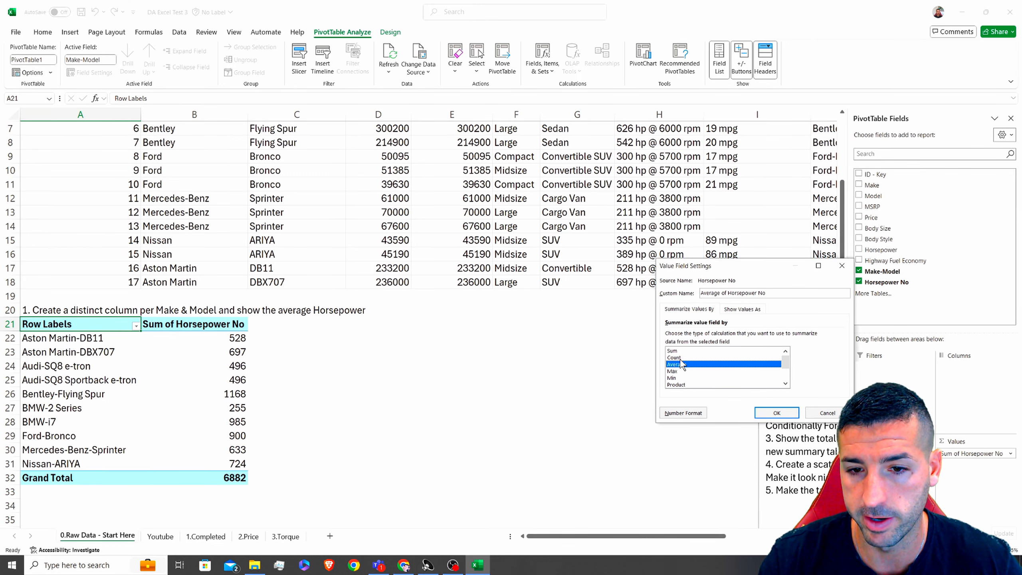
pyautogui.click(776, 413)
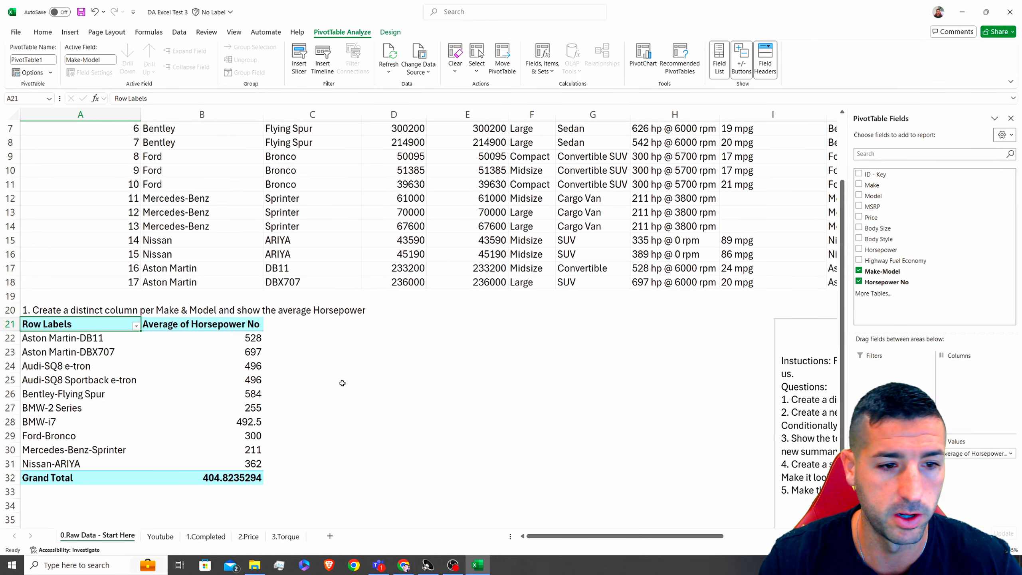
# Format the pivot table's average horsepower values, including the grand total, in comma style with no decimals.
pyautogui.moveTo(251, 340); pyautogui.dragTo(249, 479)
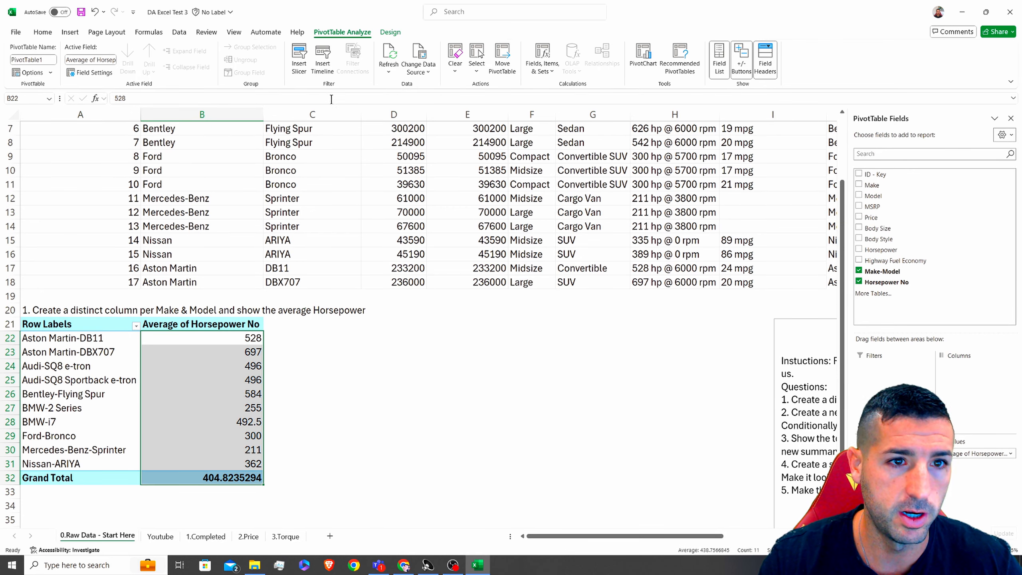
pyautogui.click(43, 33)
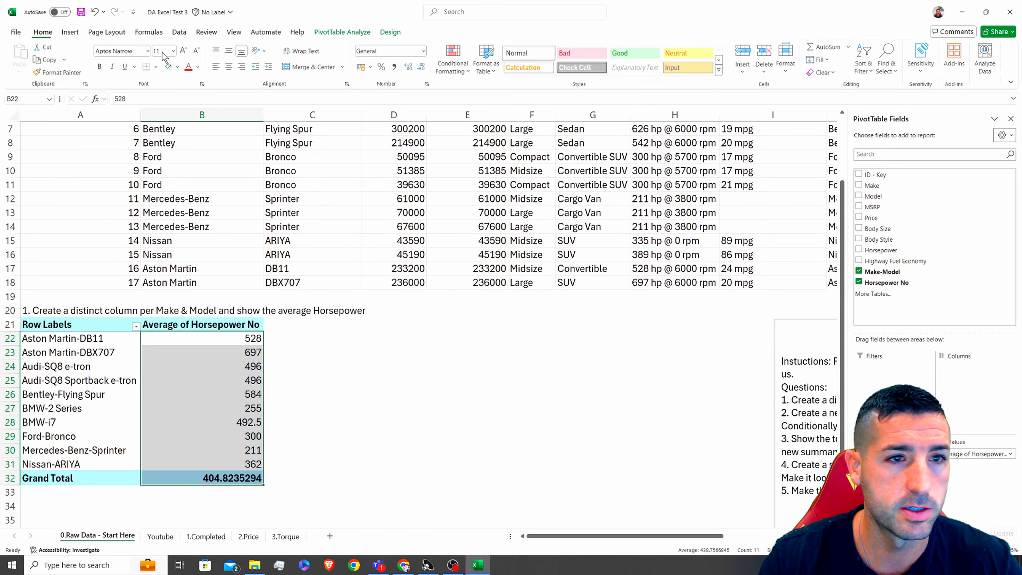
pyautogui.click(394, 68)
pyautogui.click(421, 67)
pyautogui.click(422, 66)
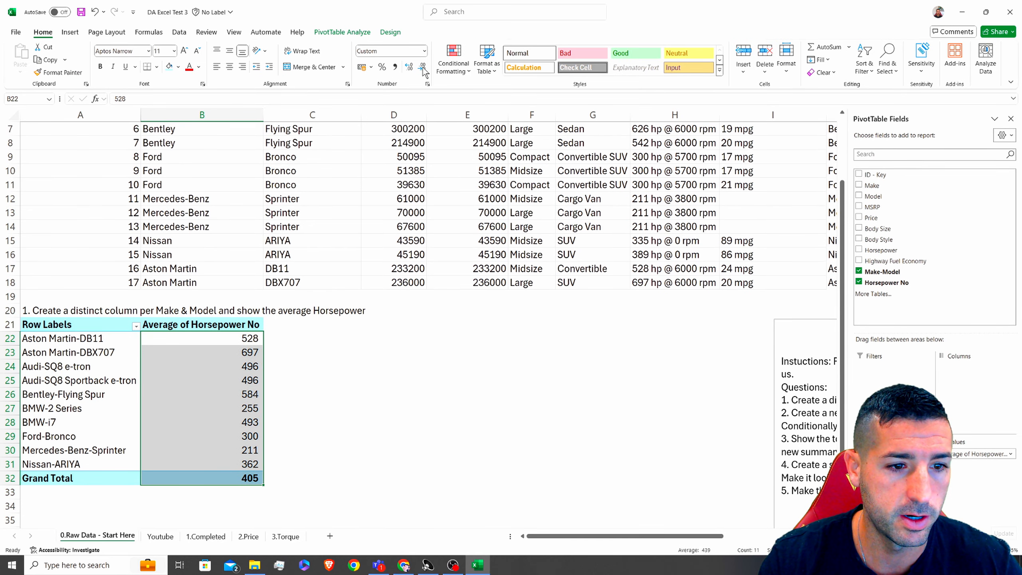
pyautogui.click(316, 389)
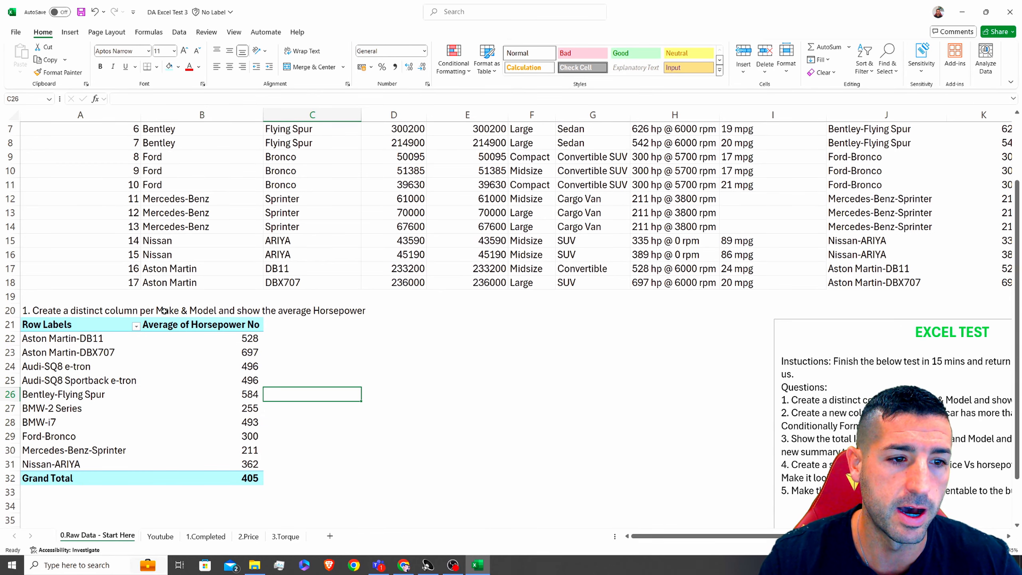
pyautogui.moveTo(197, 338); pyautogui.dragTo(220, 454)
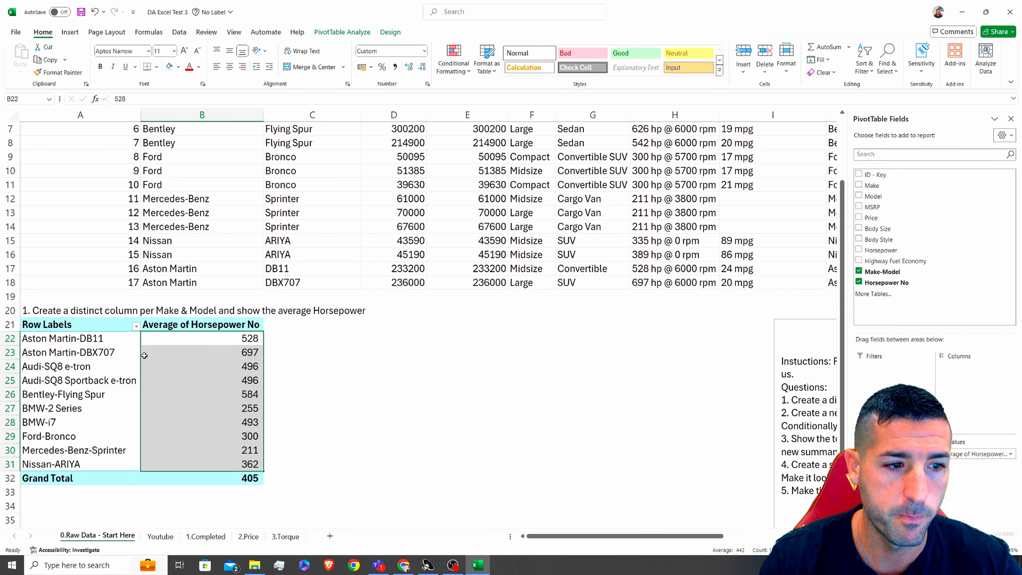
pyautogui.moveTo(60, 338); pyautogui.dragTo(60, 443)
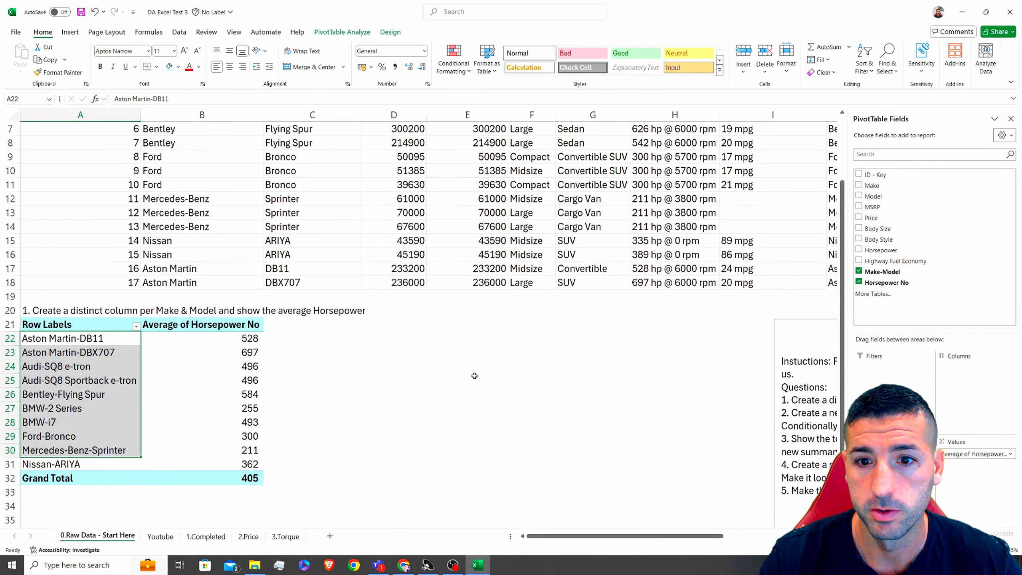
# Move the Excel Test text box closer to the pivot table, over columns D to I.
pyautogui.click(349, 353)
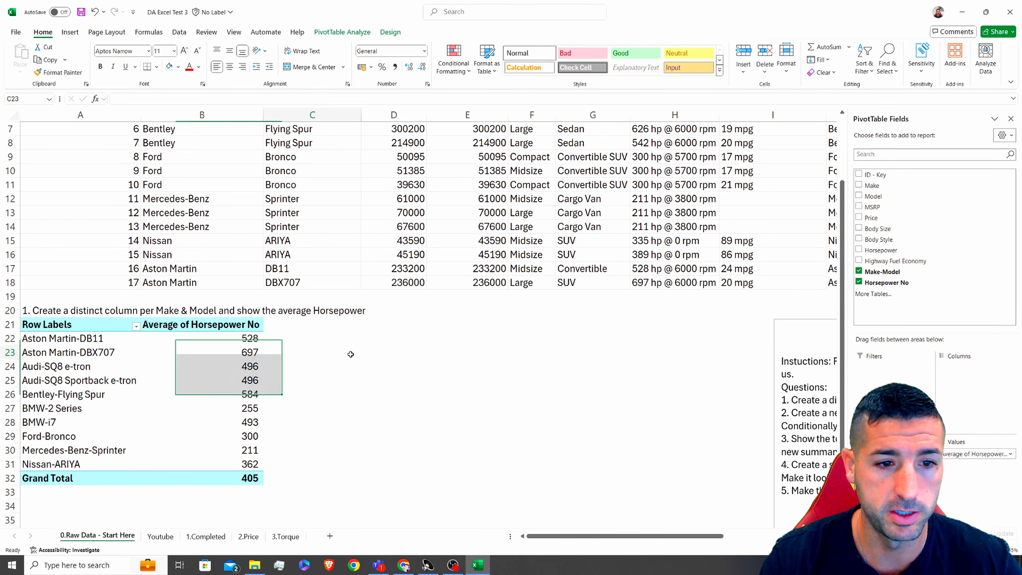
pyautogui.click(799, 316)
pyautogui.moveTo(803, 321); pyautogui.dragTo(407, 307)
# Turn off autofitting column widths on update in the pivot table's options.
pyautogui.rightClick(161, 364)
pyautogui.click(204, 341)
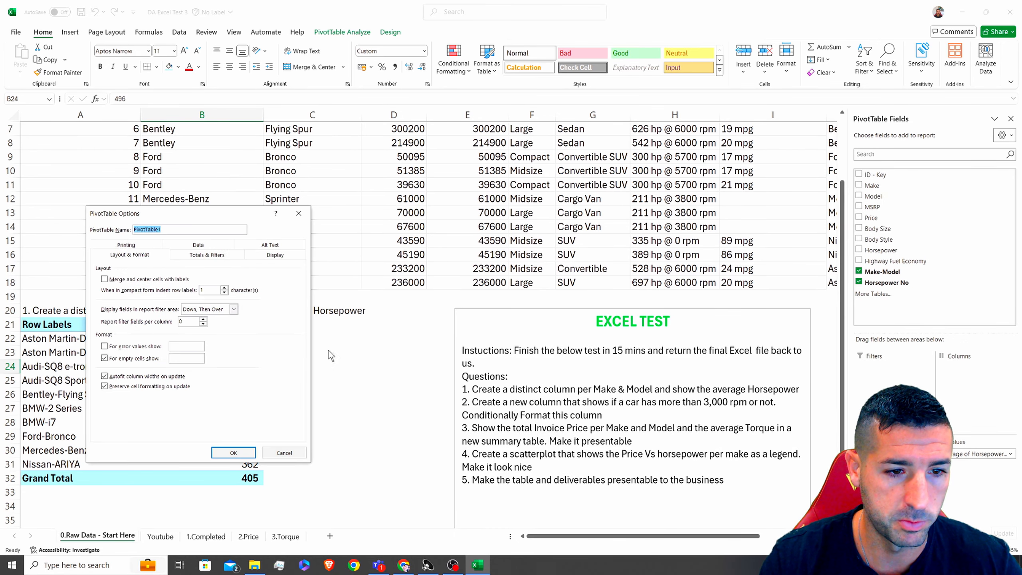
pyautogui.click(120, 377)
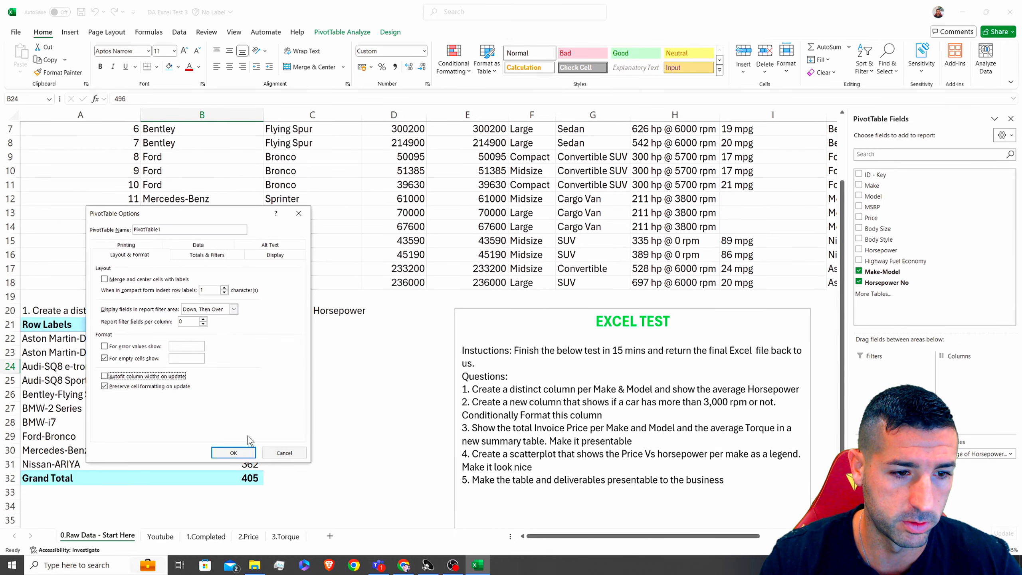
pyautogui.click(225, 452)
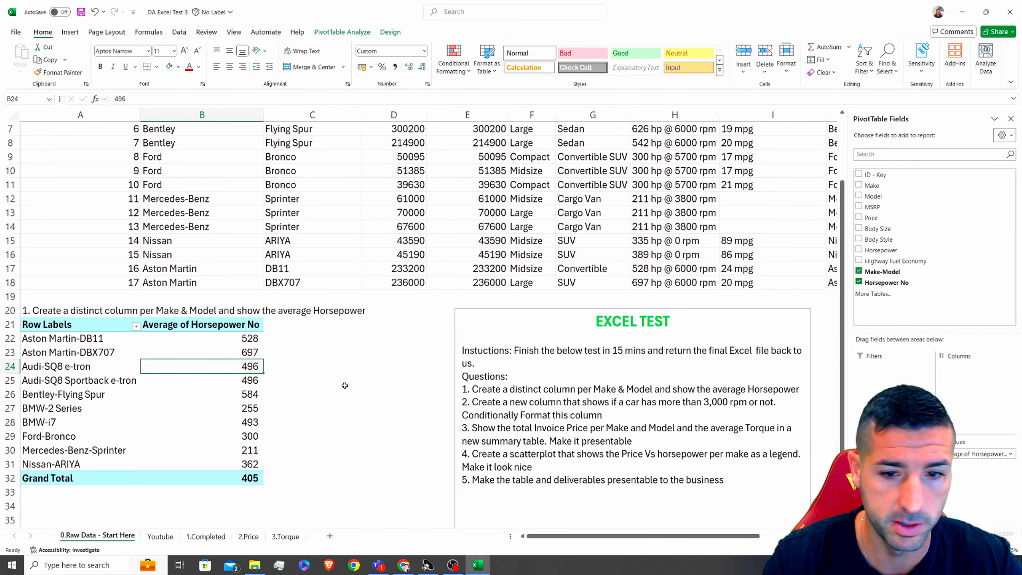
# Read question 2 in the Excel Test box and examine the rpm figures in the Horsepower column.
pyautogui.click(488, 404)
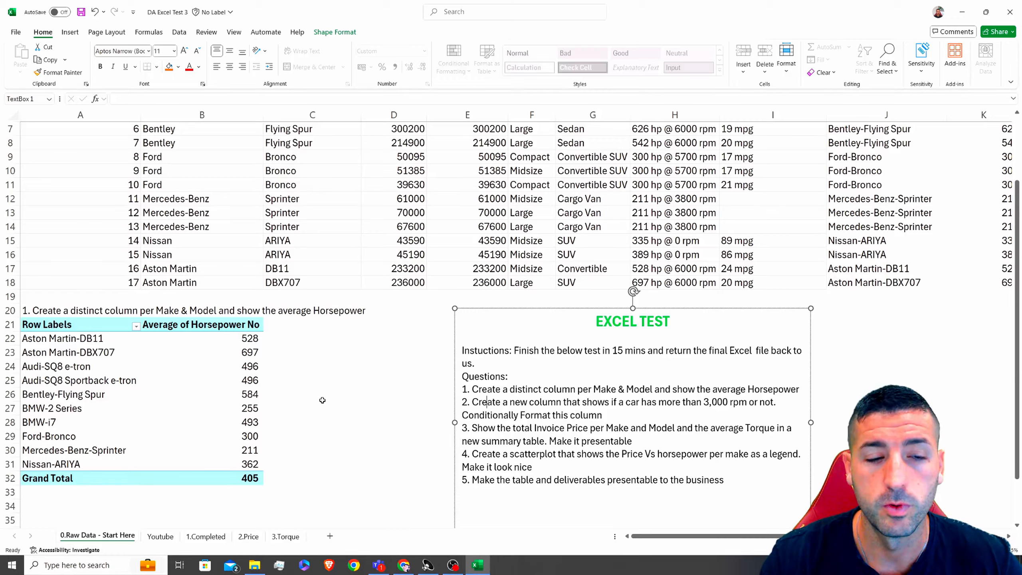
pyautogui.scroll(2, 392, 393)
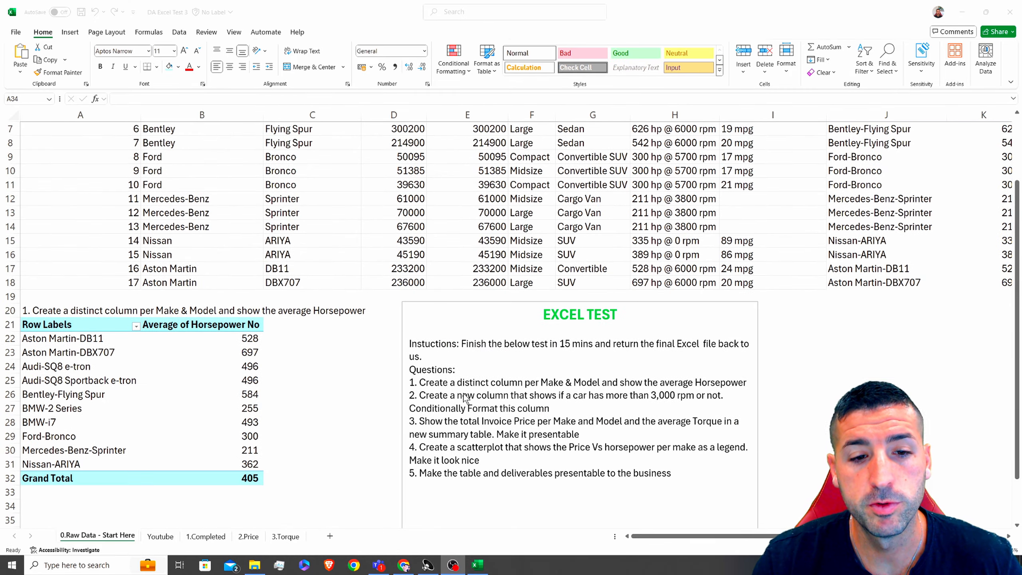
pyautogui.scroll(-2, 429, 362)
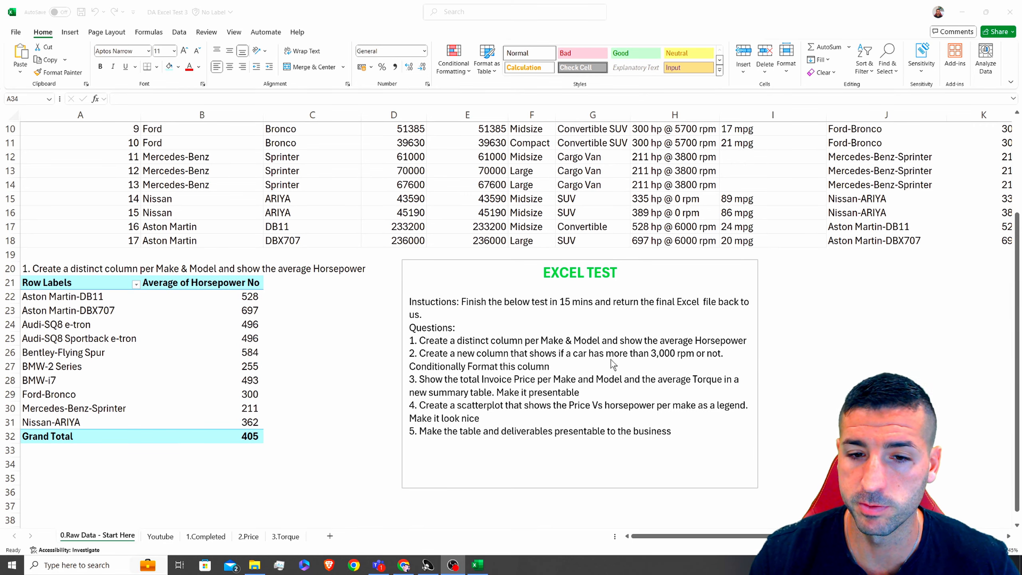
pyautogui.scroll(1, 677, 366)
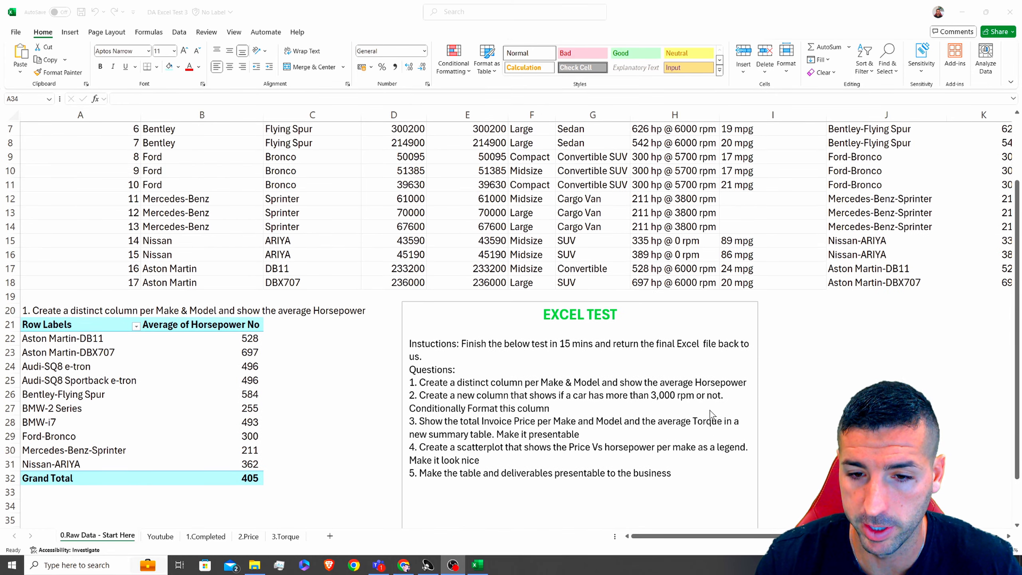
pyautogui.scroll(2, 698, 403)
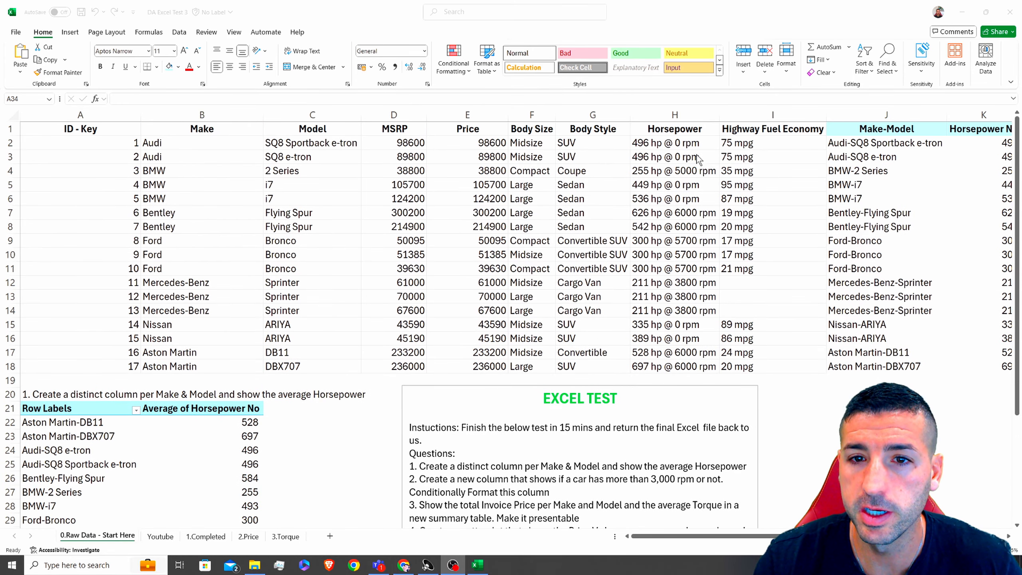
pyautogui.moveTo(692, 131); pyautogui.dragTo(693, 356)
pyautogui.click(678, 251)
pyautogui.moveTo(684, 139); pyautogui.dragTo(678, 240)
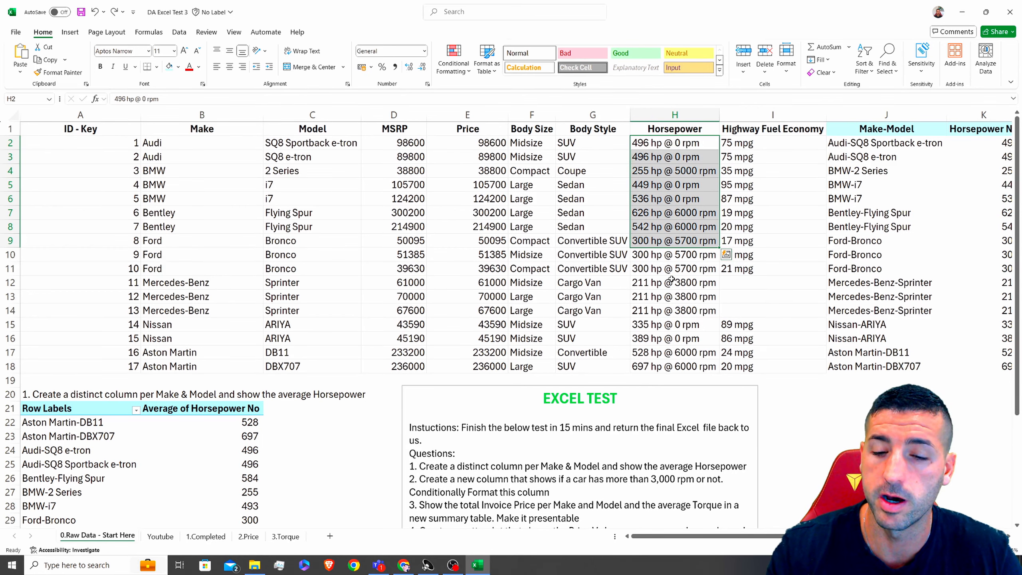
# Copy the text of question 2 from the Excel Test box into cell A34 below the pivot table.
pyautogui.scroll(-3, 671, 279)
pyautogui.click(560, 369)
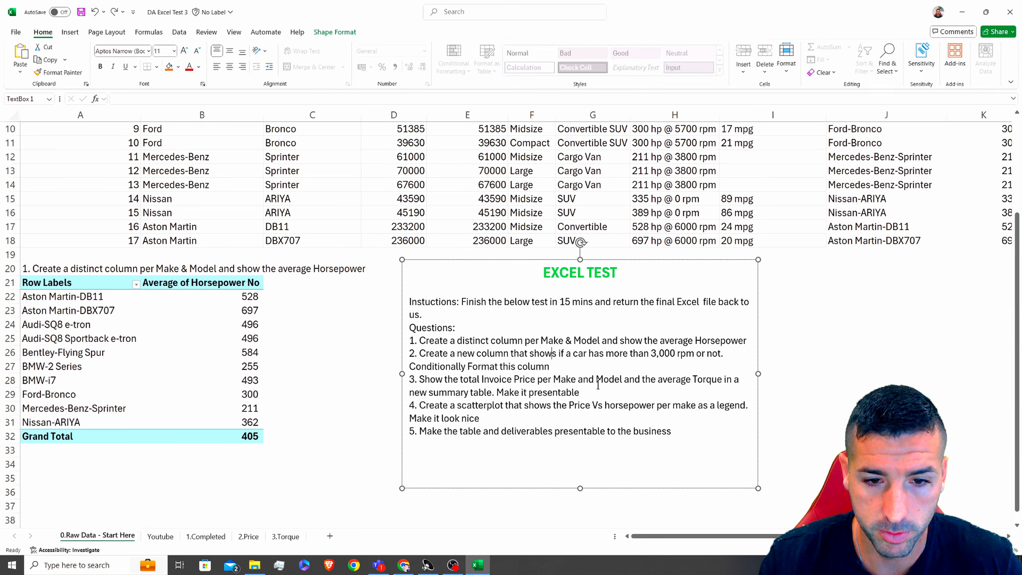
pyautogui.moveTo(572, 368); pyautogui.dragTo(407, 358)
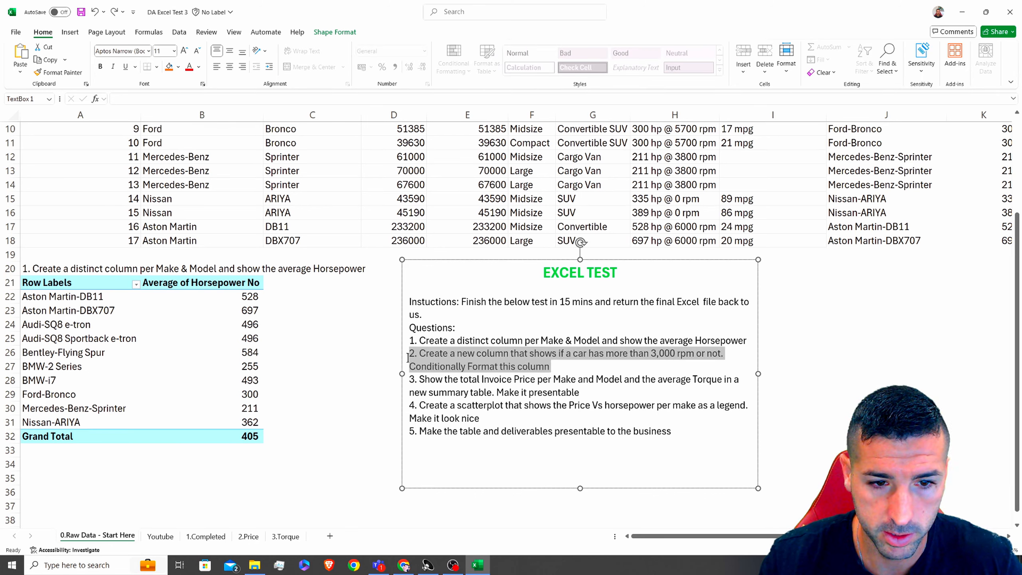
pyautogui.hotkey('ctrl', 'c')
pyautogui.click(128, 458)
pyautogui.hotkey('ctrl', 'v')
pyautogui.press('Tab')
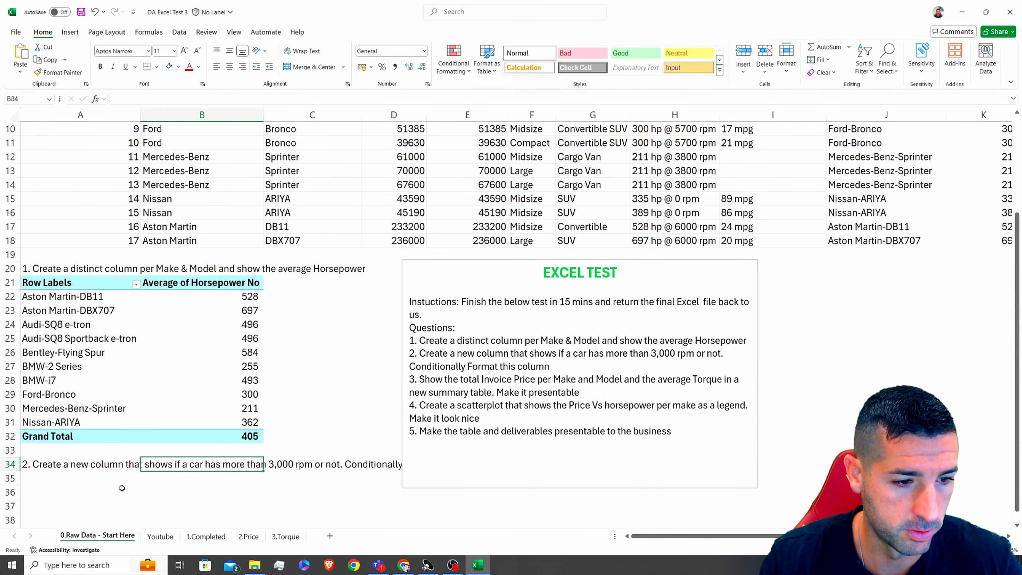
pyautogui.click(122, 488)
# Autofit the widths of columns A to K to their contents.
pyautogui.scroll(3, 225, 112)
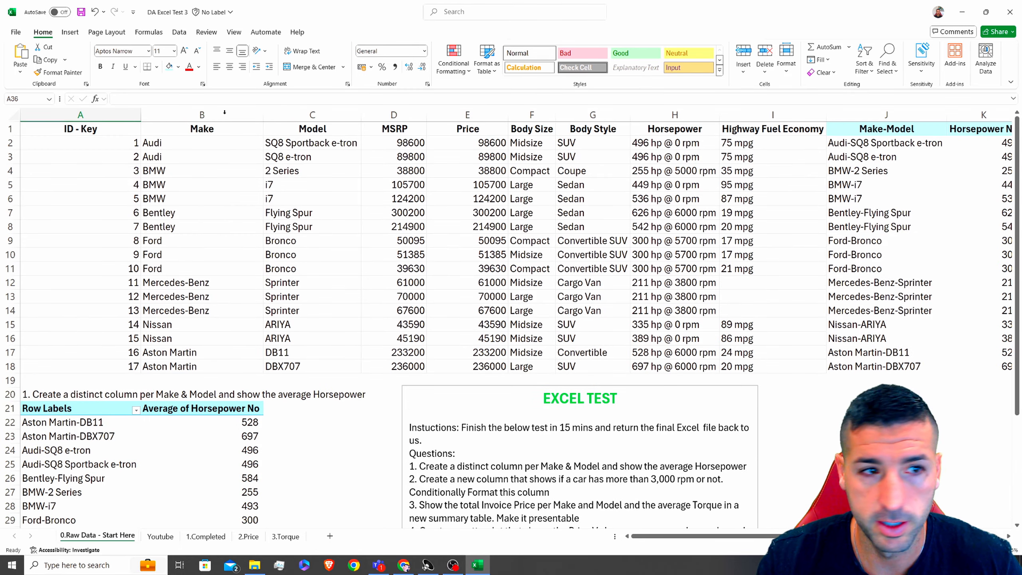
pyautogui.moveTo(95, 112); pyautogui.dragTo(862, 150)
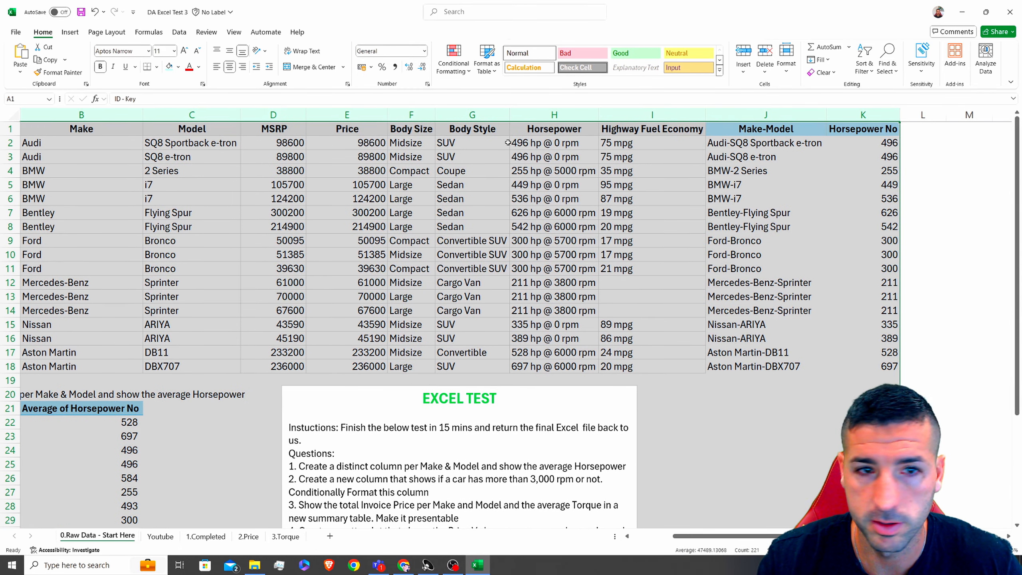
pyautogui.doubleClick(307, 117)
pyautogui.click(735, 194)
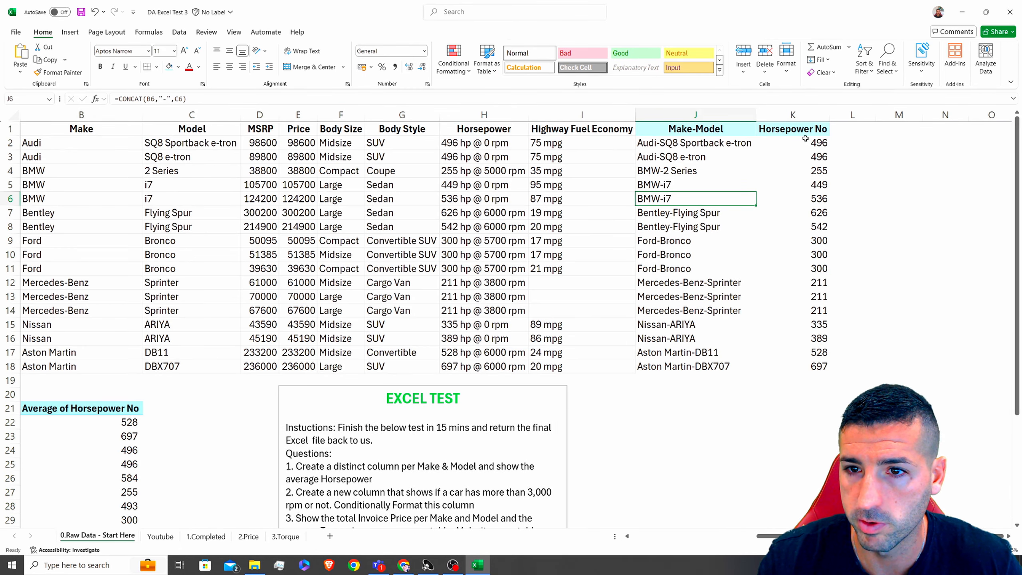
# Enter the header "Horspower RPM" in cell L1 and autofit the width of column L.
pyautogui.click(848, 134)
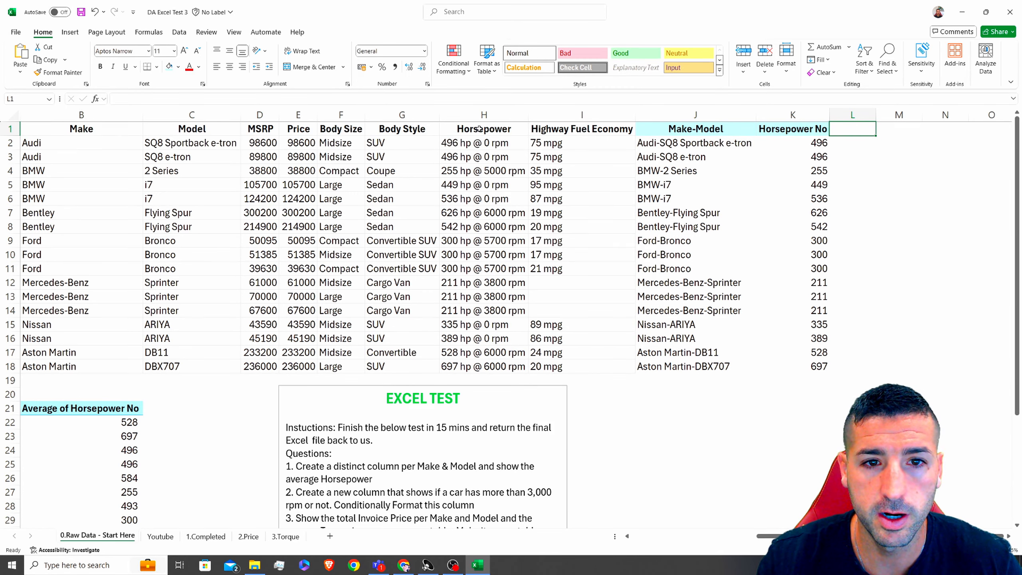
pyautogui.write('Hor')
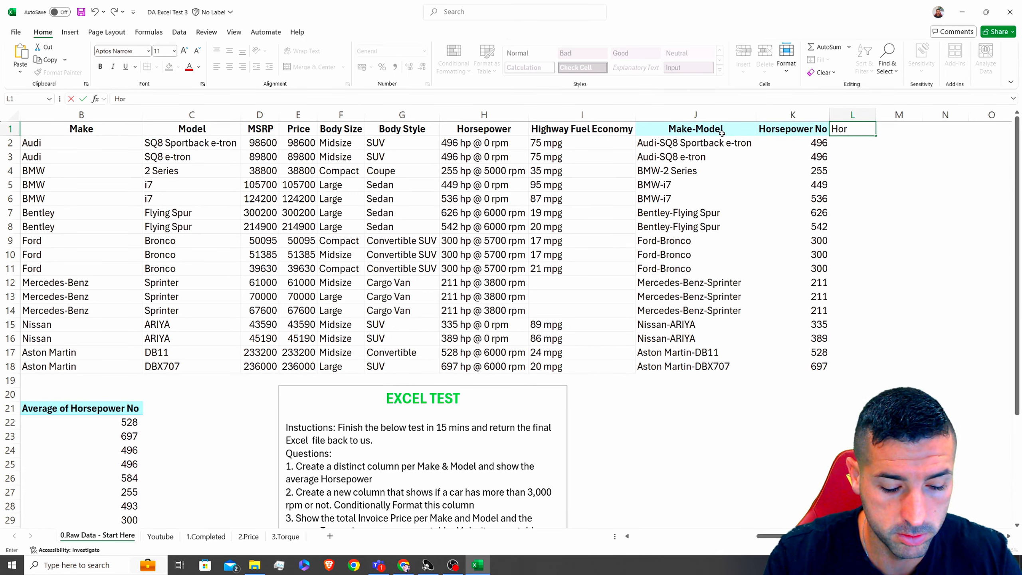
pyautogui.write('spower RP')
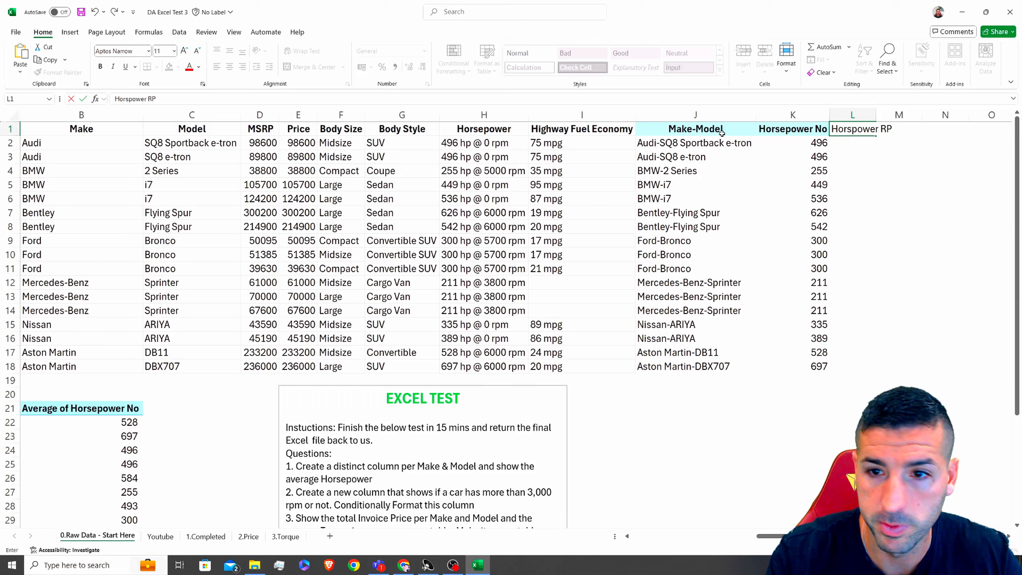
pyautogui.write('M')
pyautogui.press('Return')
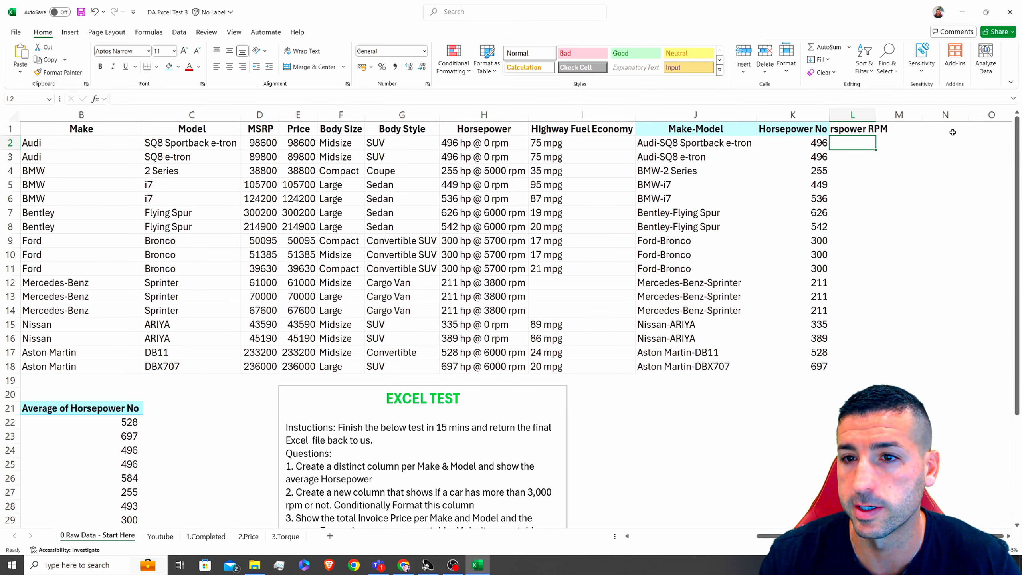
pyautogui.doubleClick(877, 114)
# Copy the header formatting of cell K1 onto the new header in cell L1.
pyautogui.click(789, 130)
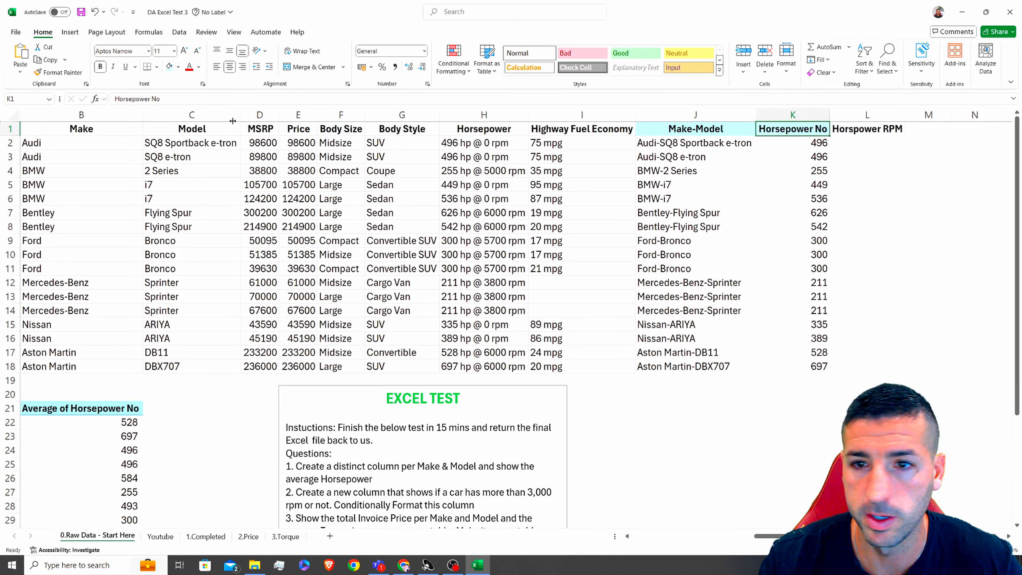
pyautogui.click(58, 73)
pyautogui.click(868, 129)
pyautogui.click(867, 139)
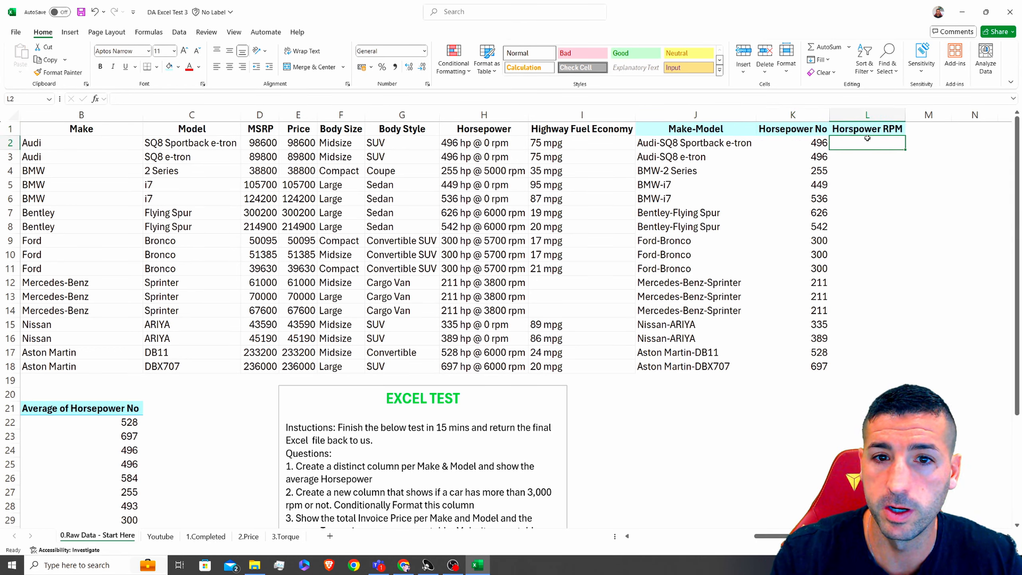
# Try to enter the formula =mid(8,6) in cell L2 to extract the rpm part of the Horsepower text.
pyautogui.click(498, 141)
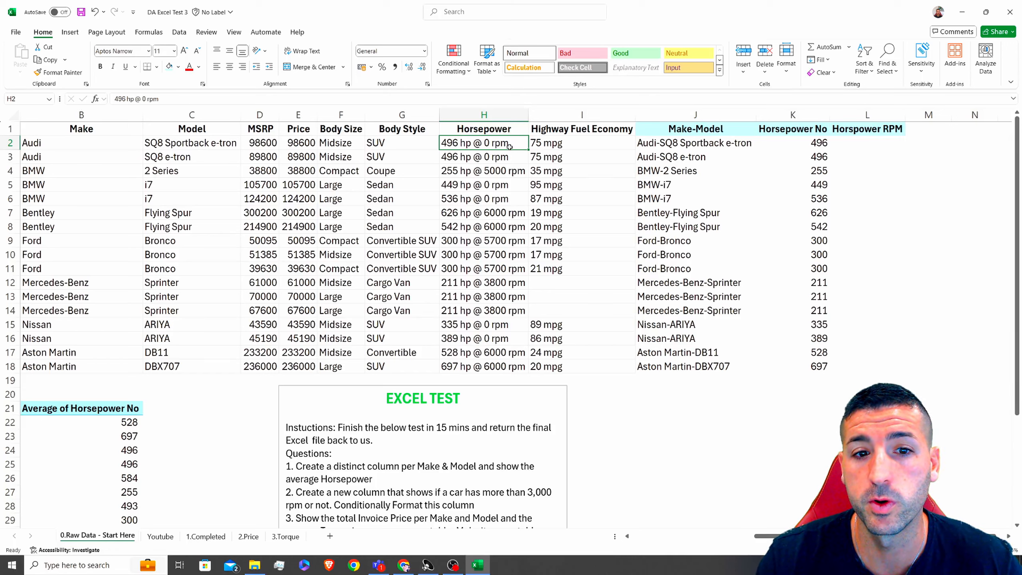
pyautogui.click(849, 143)
pyautogui.write('=')
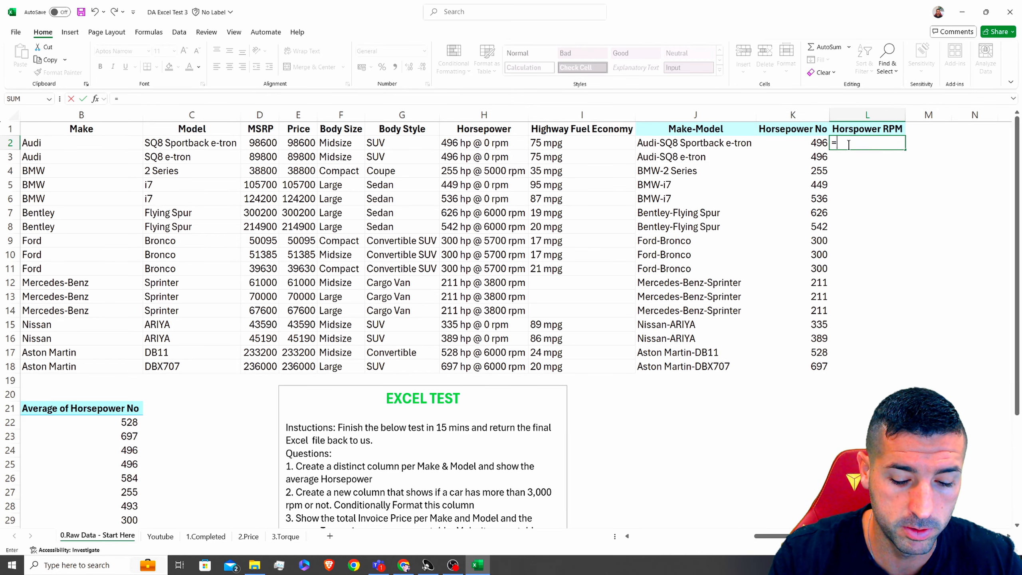
pyautogui.write('mid(')
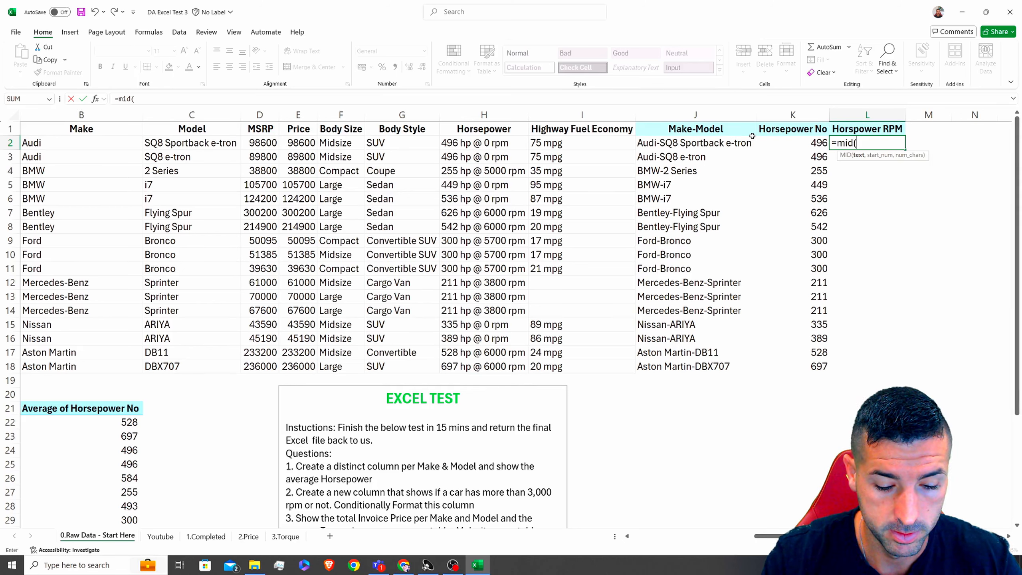
pyautogui.write('8,')
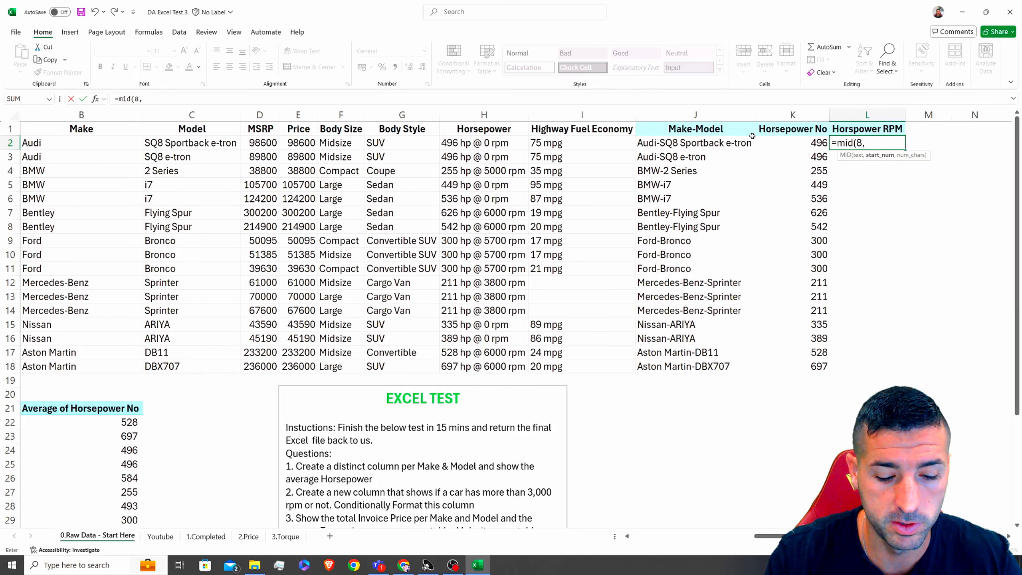
pyautogui.write('6)')
pyautogui.press('Return')
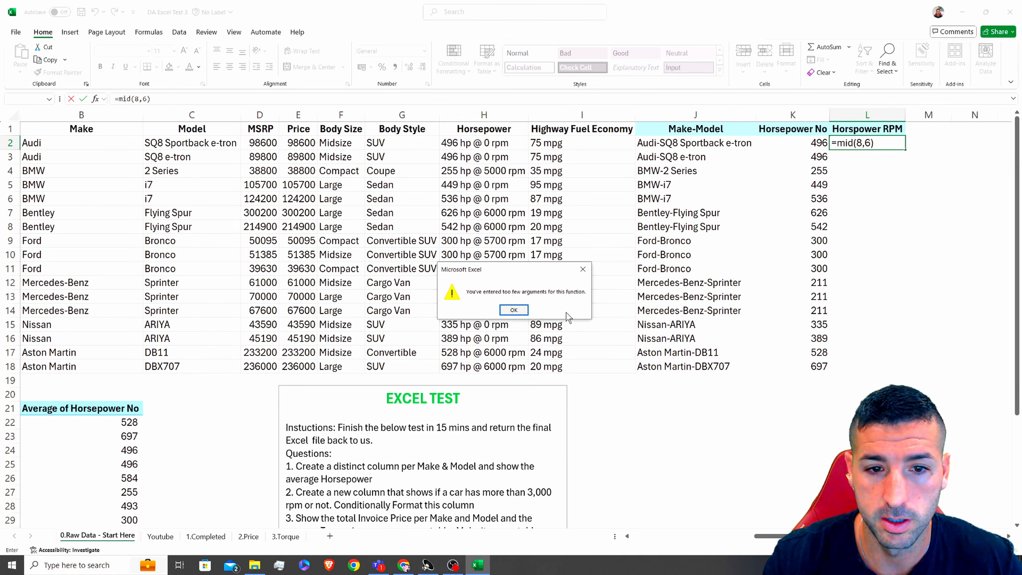
pyautogui.click(514, 310)
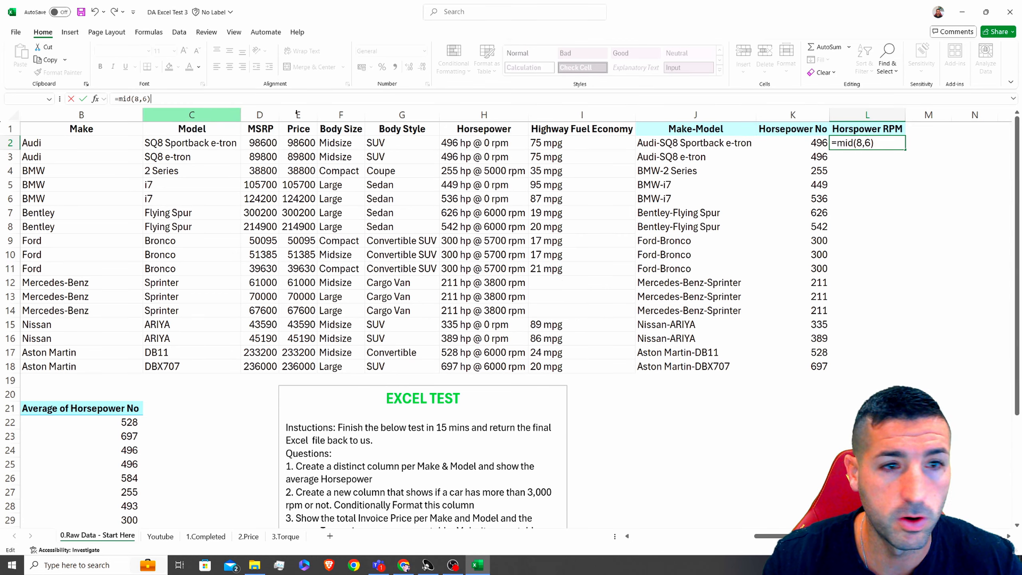
# Add H2 as the text argument of the formula in L2 so that it reads =MID(H2,8,6).
pyautogui.click(860, 143)
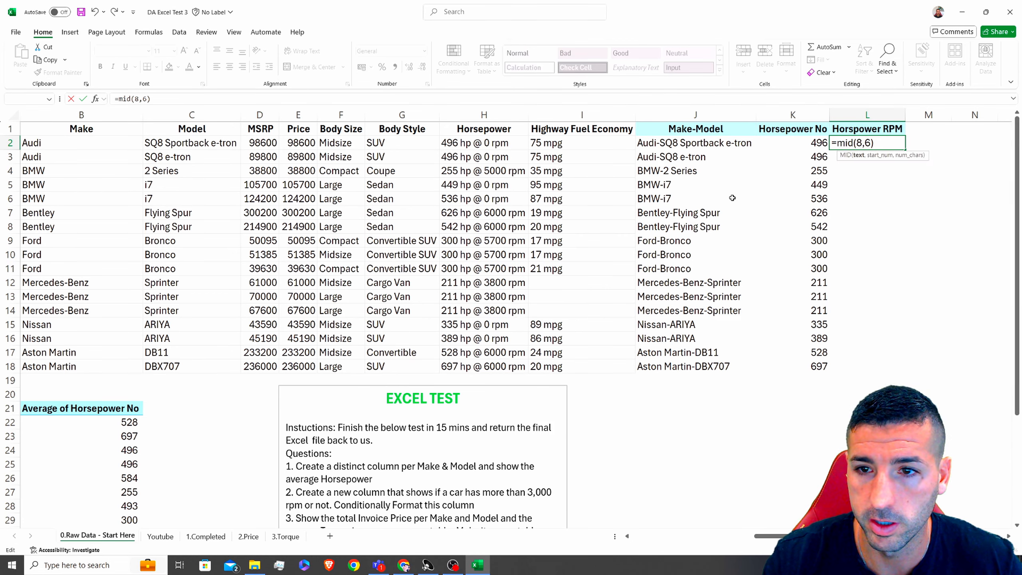
pyautogui.click(490, 145)
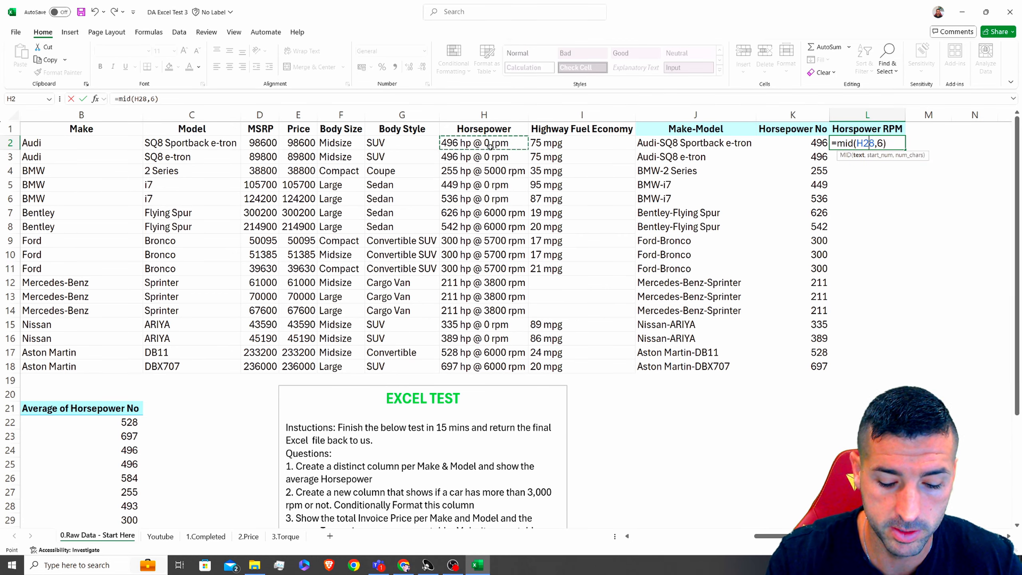
pyautogui.write(',')
pyautogui.press('Return')
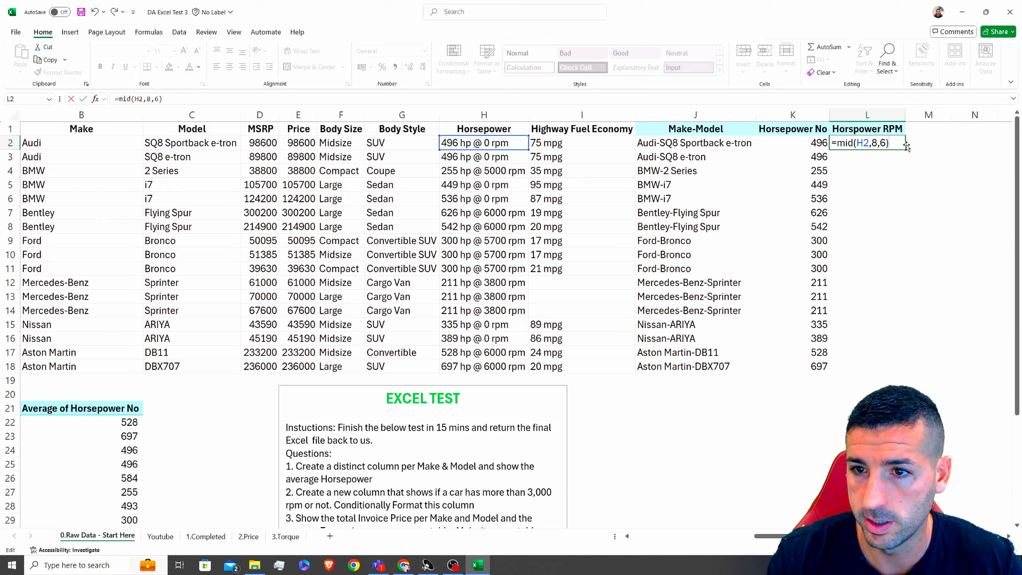
# Set the start position in L2's MID formula to 9 and fill the formula down to L18.
pyautogui.click(849, 146)
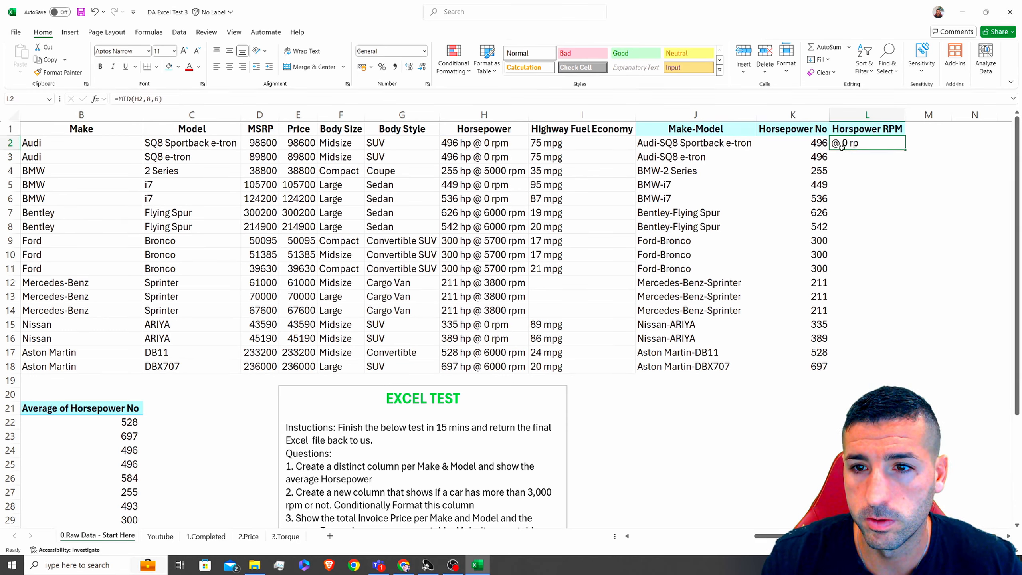
pyautogui.doubleClick(147, 99)
pyautogui.write('9')
pyautogui.press('Return')
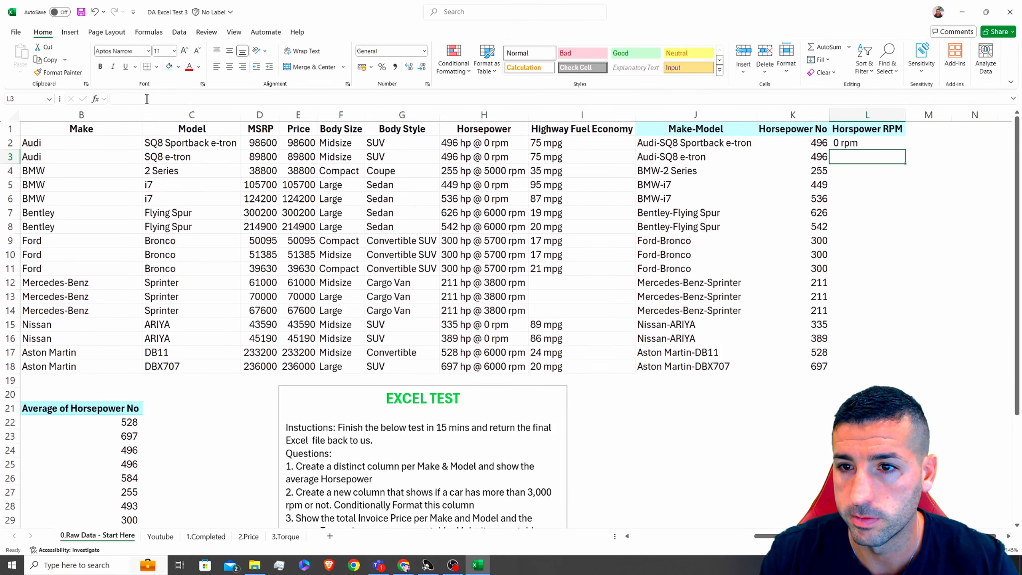
pyautogui.click(872, 143)
pyautogui.doubleClick(906, 149)
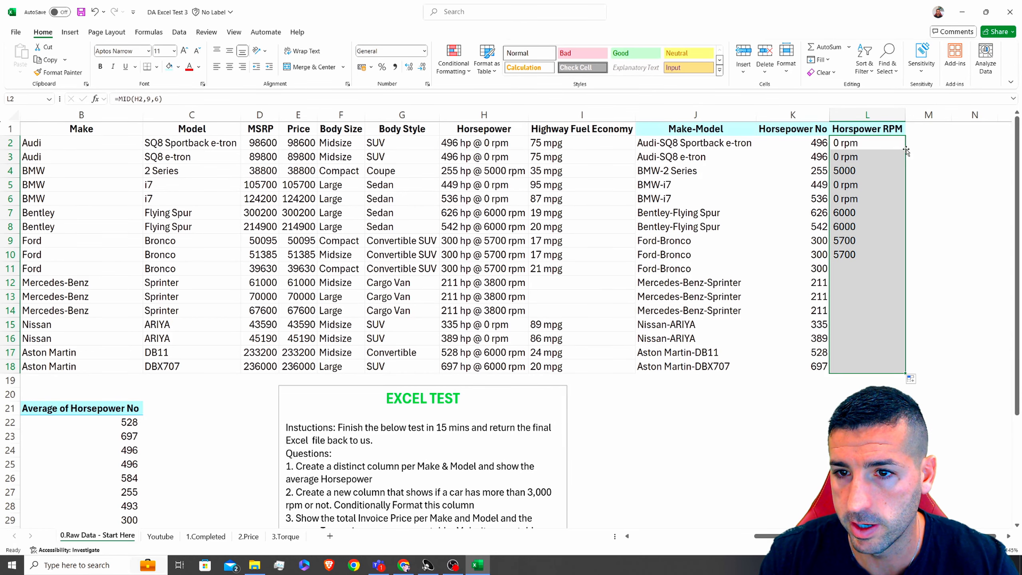
pyautogui.click(873, 198)
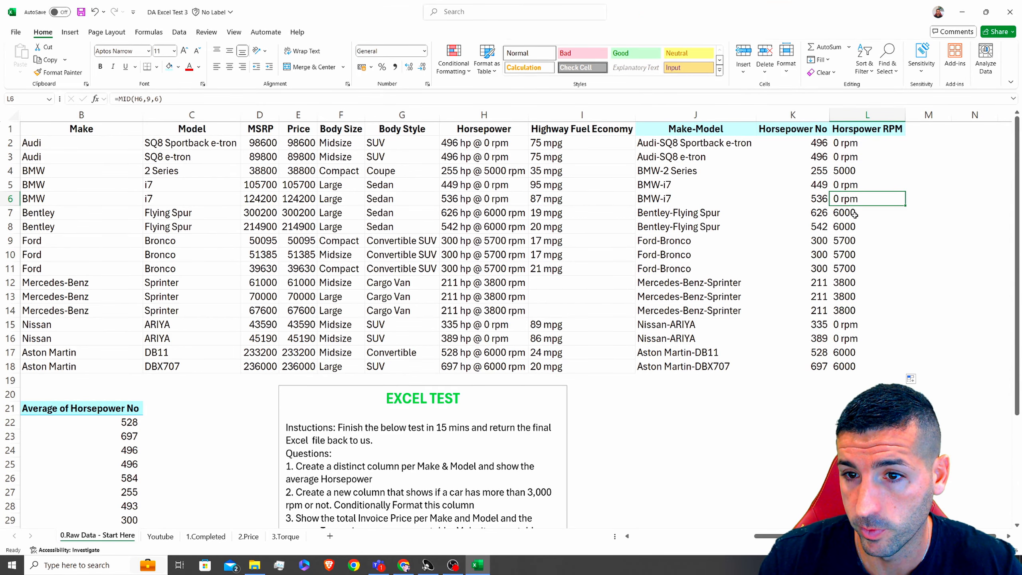
pyautogui.moveTo(854, 214); pyautogui.dragTo(853, 313)
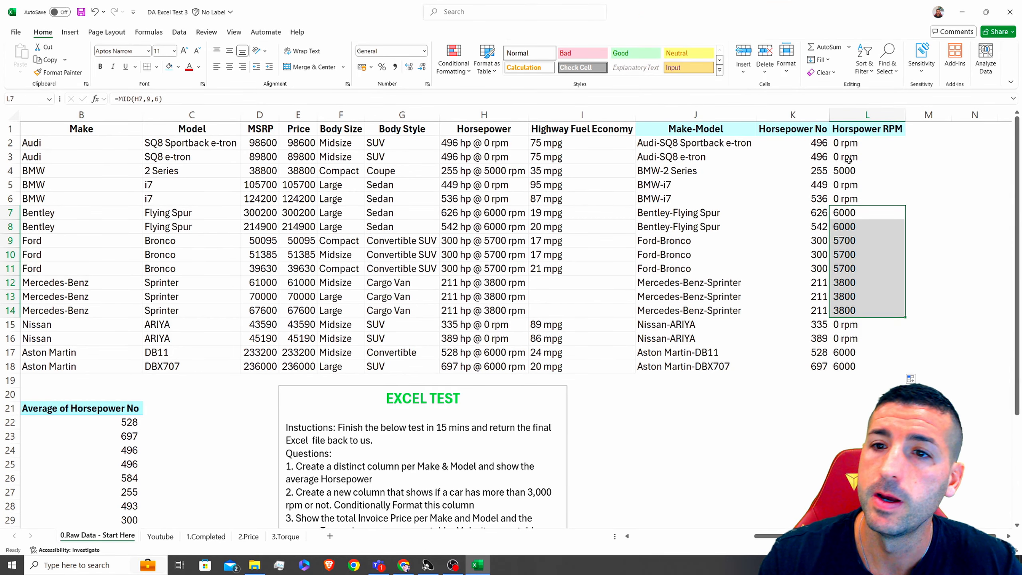
pyautogui.moveTo(858, 145)
pyautogui.mouseDown()
pyautogui.moveTo(858, 171)
pyautogui.moveTo(860, 155)
pyautogui.mouseUp()
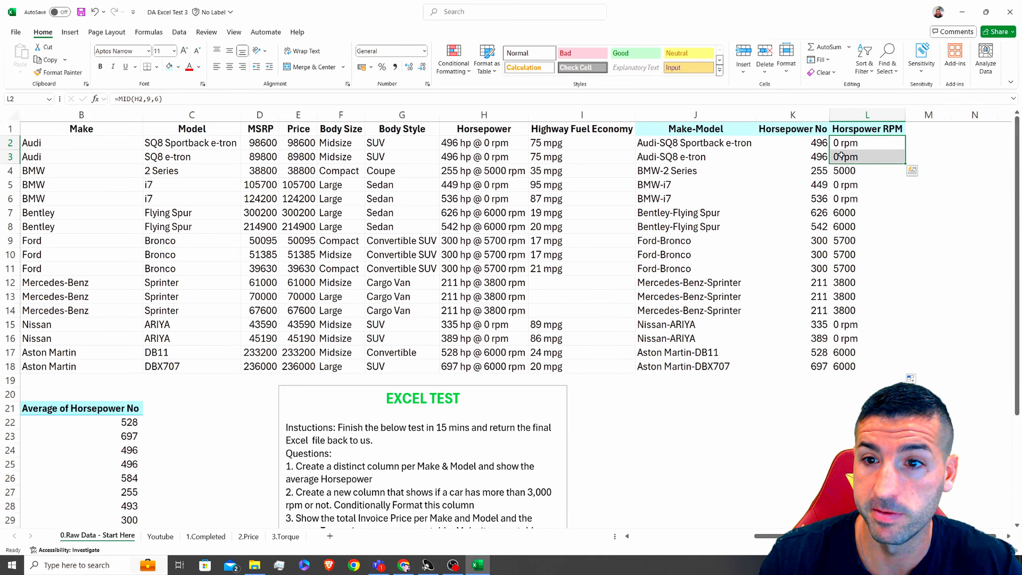
# Wrap L2's MID formula in SUBSTITUTE to replace "rpm" with nothing: =SUBSTITUTE(MID(H2,9,6), "rpm", "").
pyautogui.click(856, 144)
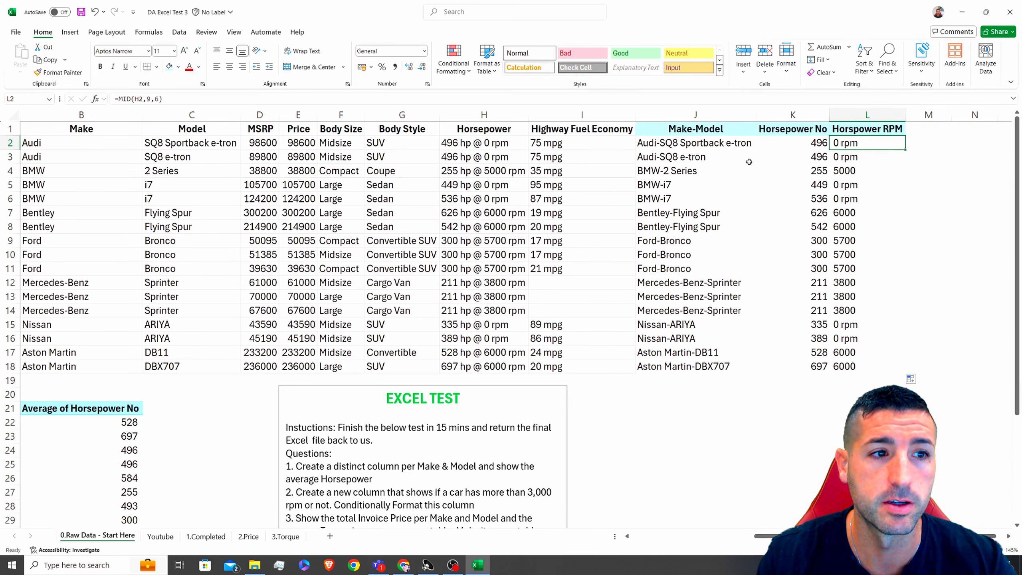
pyautogui.click(222, 101)
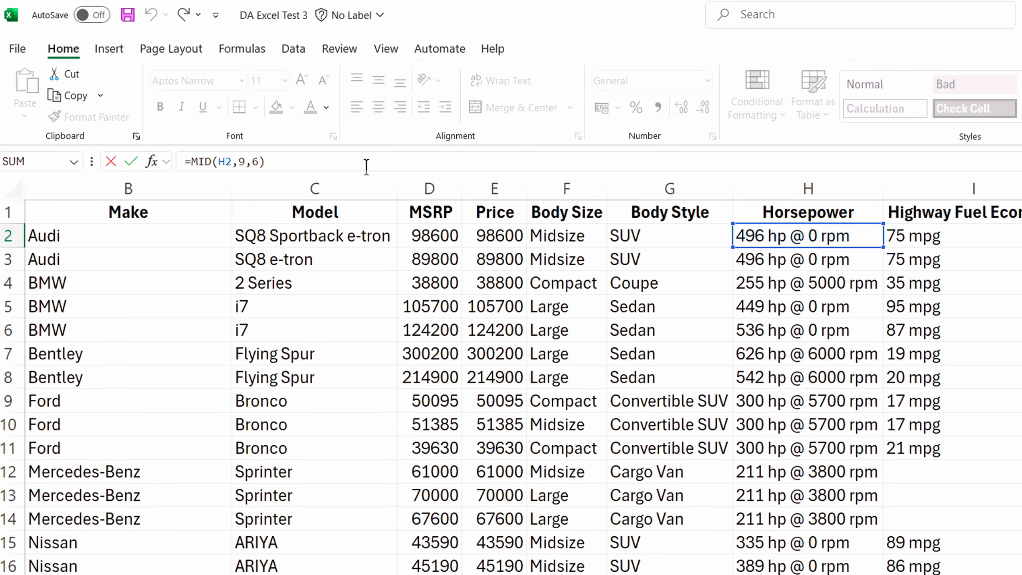
pyautogui.write('sub')
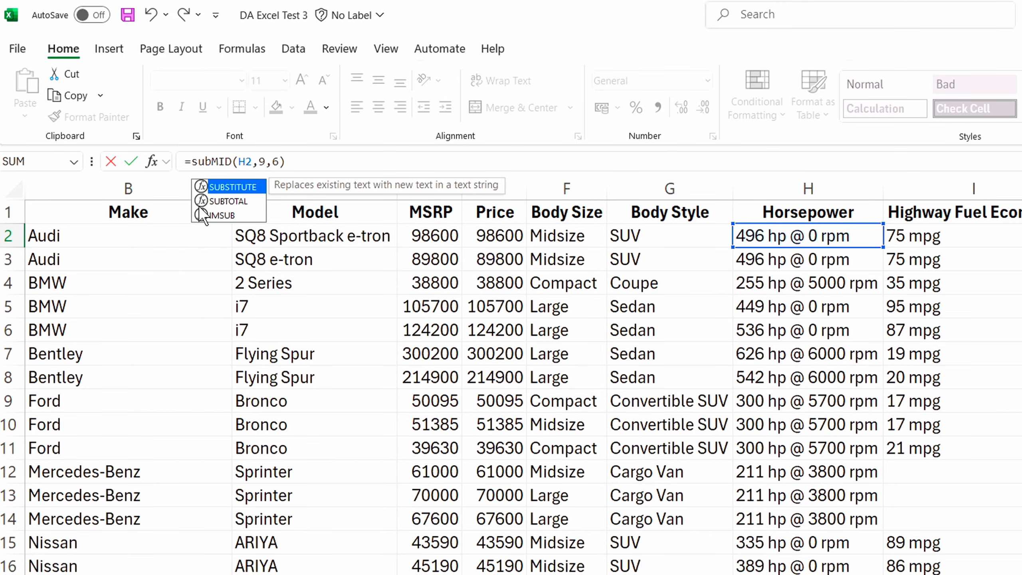
pyautogui.doubleClick(238, 187)
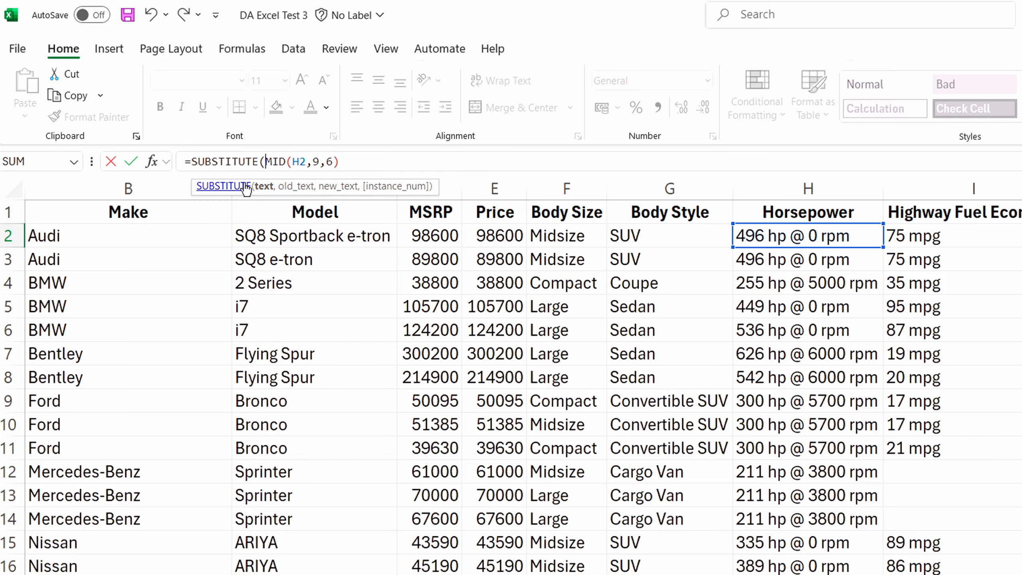
pyautogui.click(382, 161)
pyautogui.moveTo(353, 162); pyautogui.dragTo(264, 162)
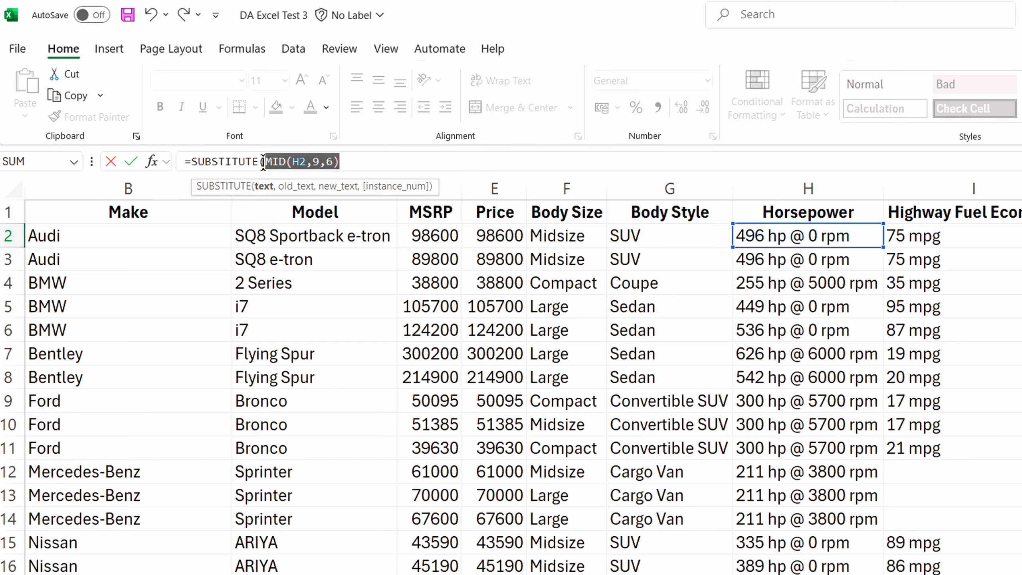
pyautogui.click(355, 165)
pyautogui.write(',')
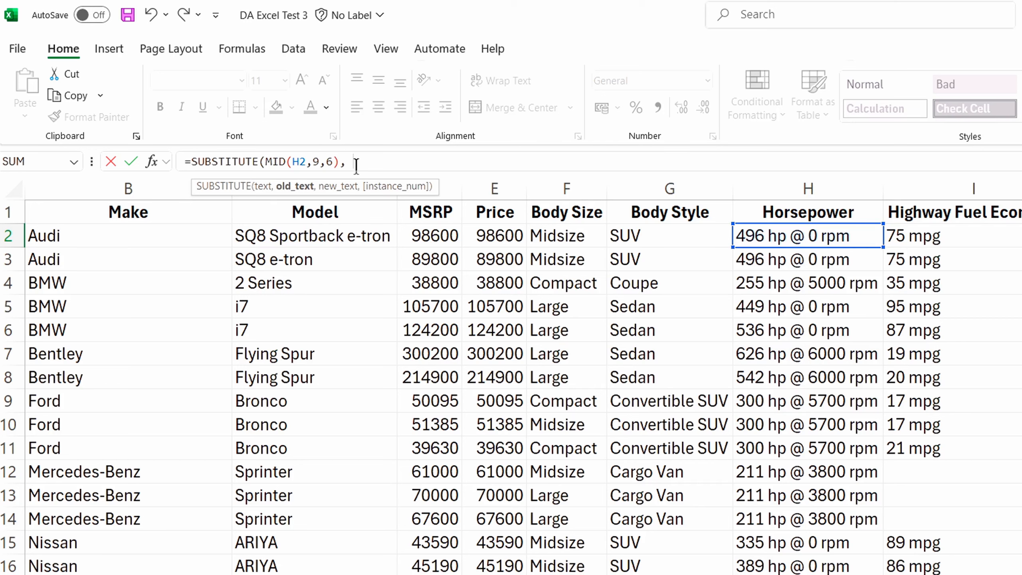
pyautogui.write(' "rpm",')
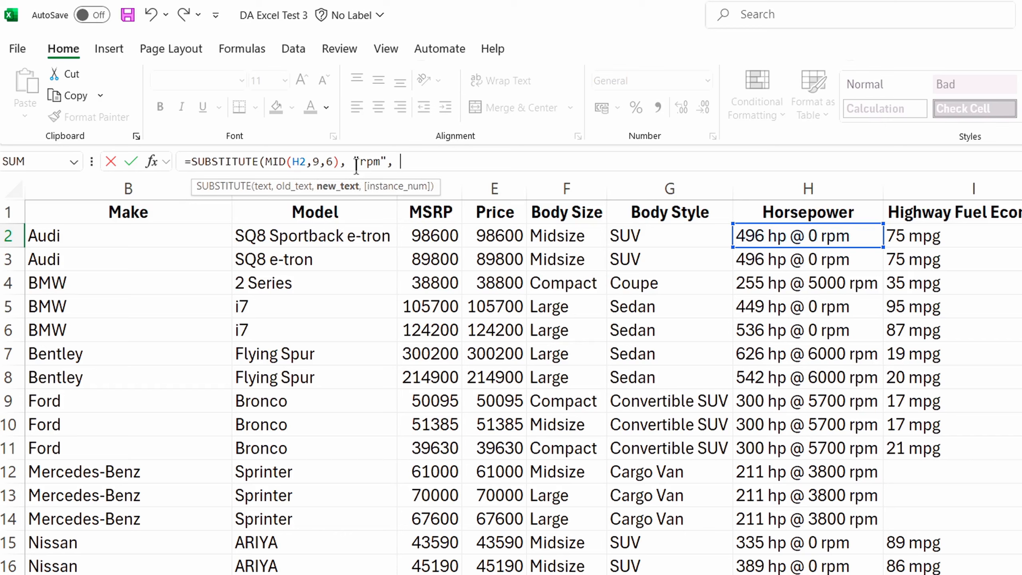
pyautogui.write(' "")')
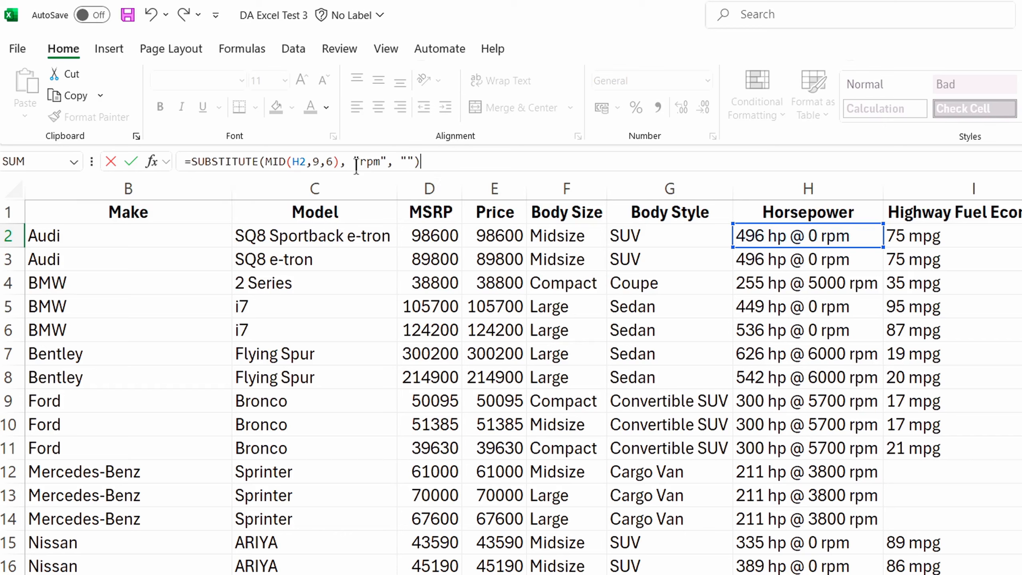
pyautogui.press('Return')
# Fill the SUBSTITUTE formula from L2 down to L18.
pyautogui.click(849, 143)
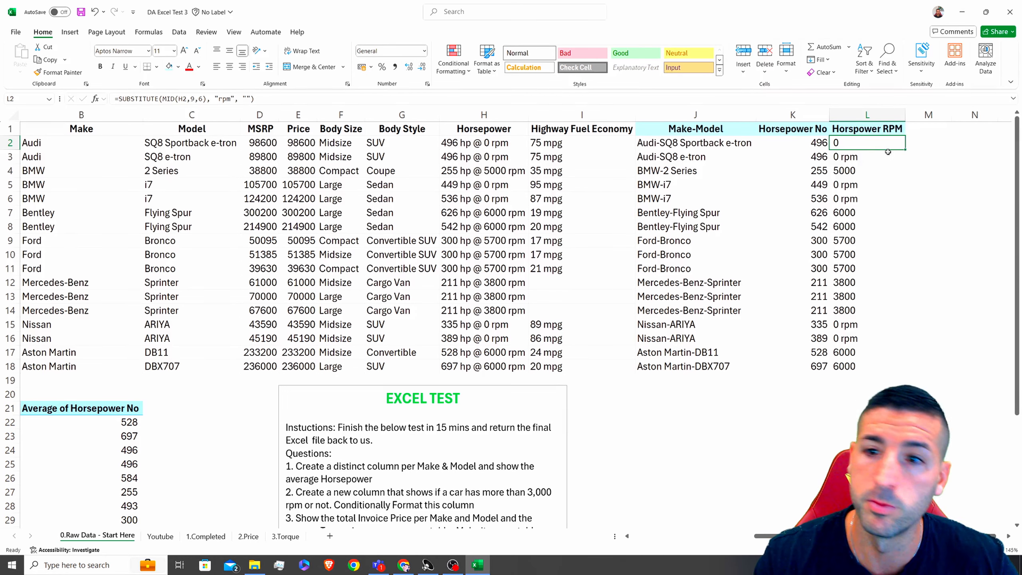
pyautogui.doubleClick(906, 150)
pyautogui.click(857, 199)
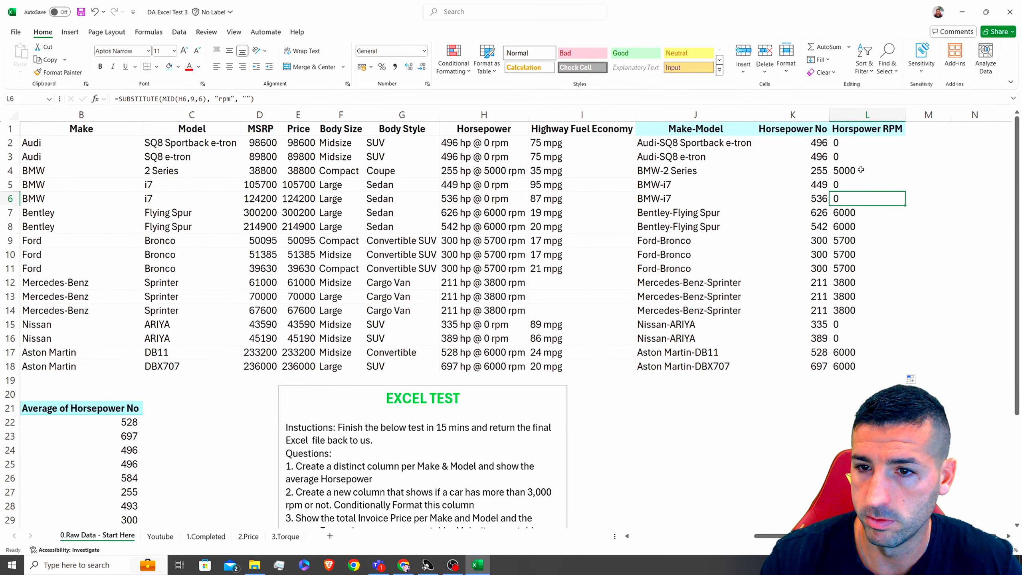
# Wrap L2's SUBSTITUTE formula in VALUE, giving =VALUE(SUBSTITUTE(MID(H2,9,6), "rpm", "")), and fill it down to L18.
pyautogui.click(869, 143)
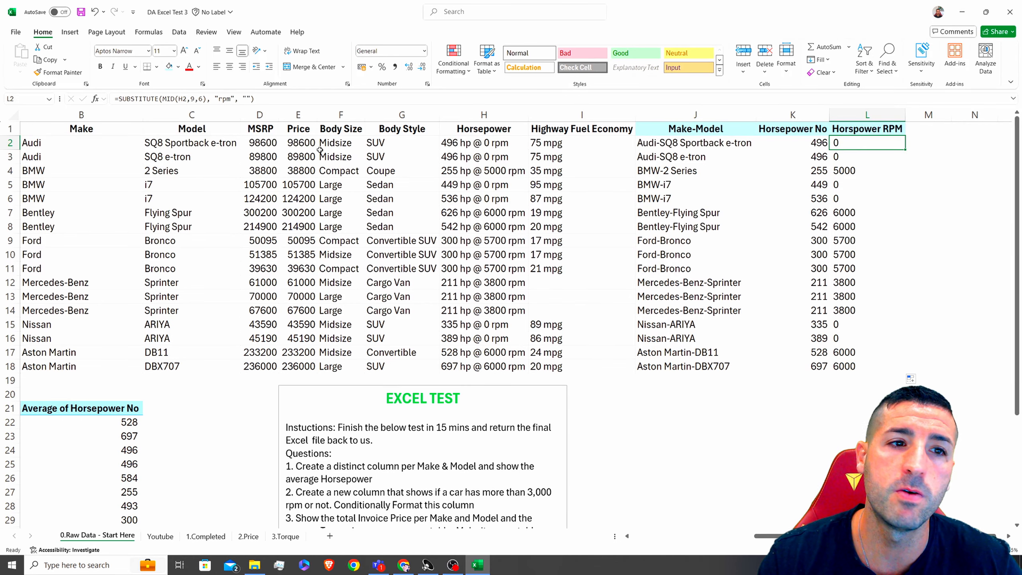
pyautogui.click(119, 95)
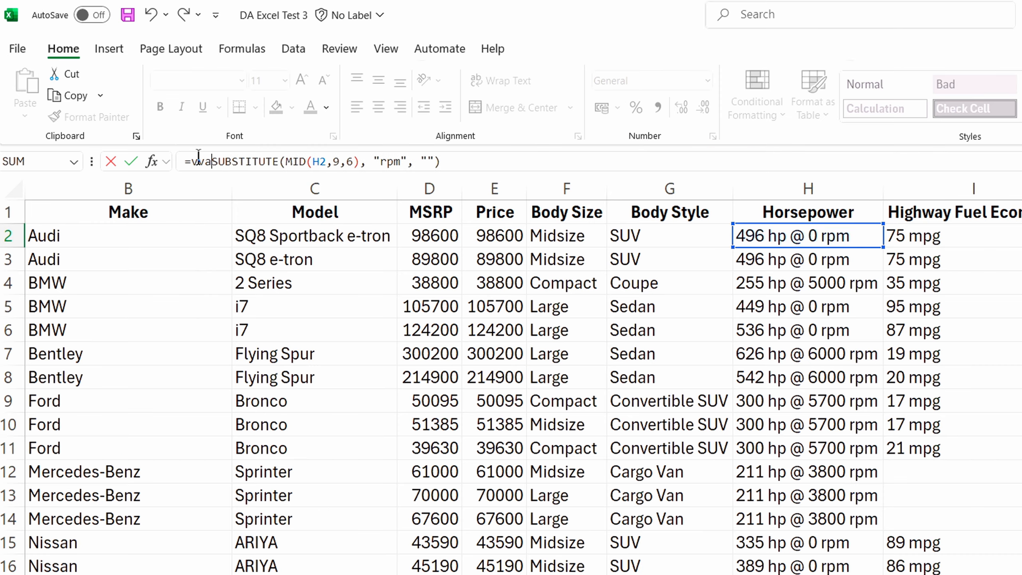
pyautogui.write('vvalue(')
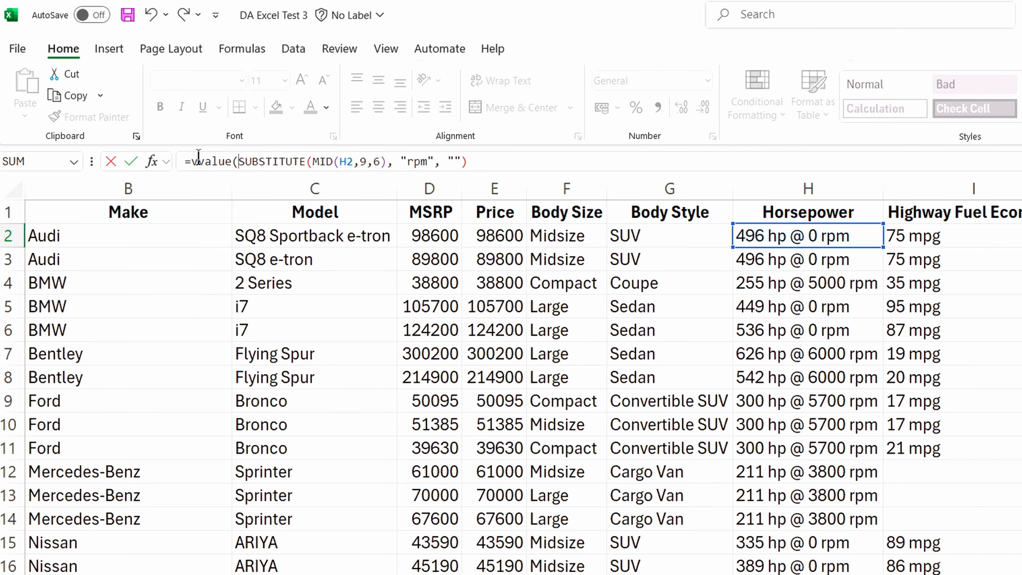
pyautogui.click(197, 161)
pyautogui.press('BackSpace')
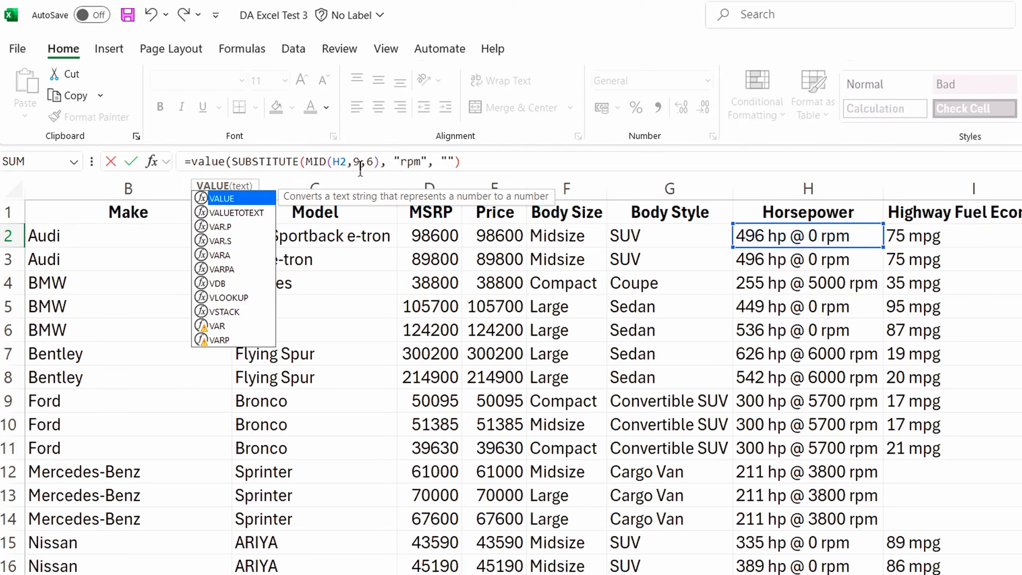
pyautogui.click(477, 159)
pyautogui.press('Return')
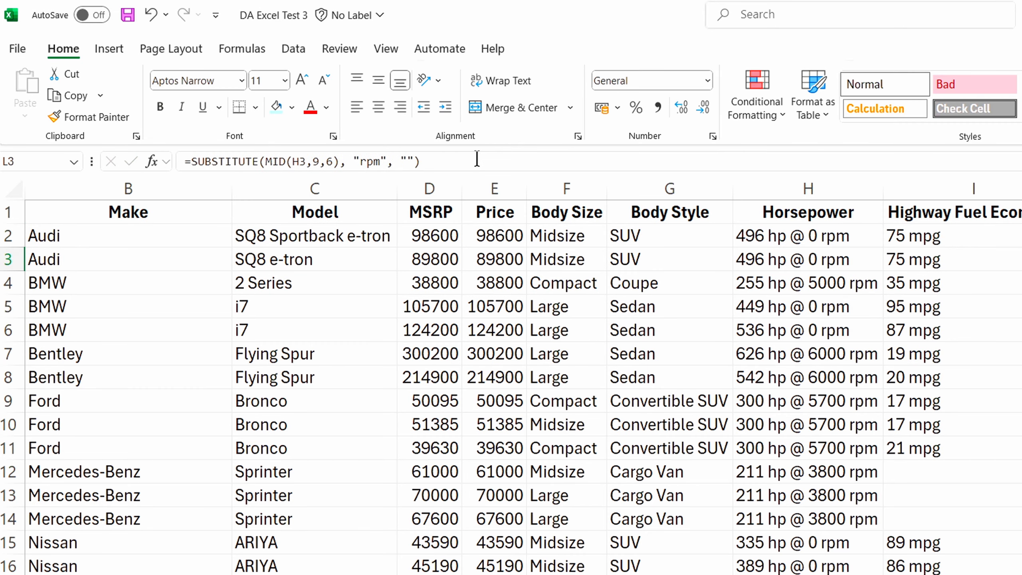
pyautogui.doubleClick(905, 150)
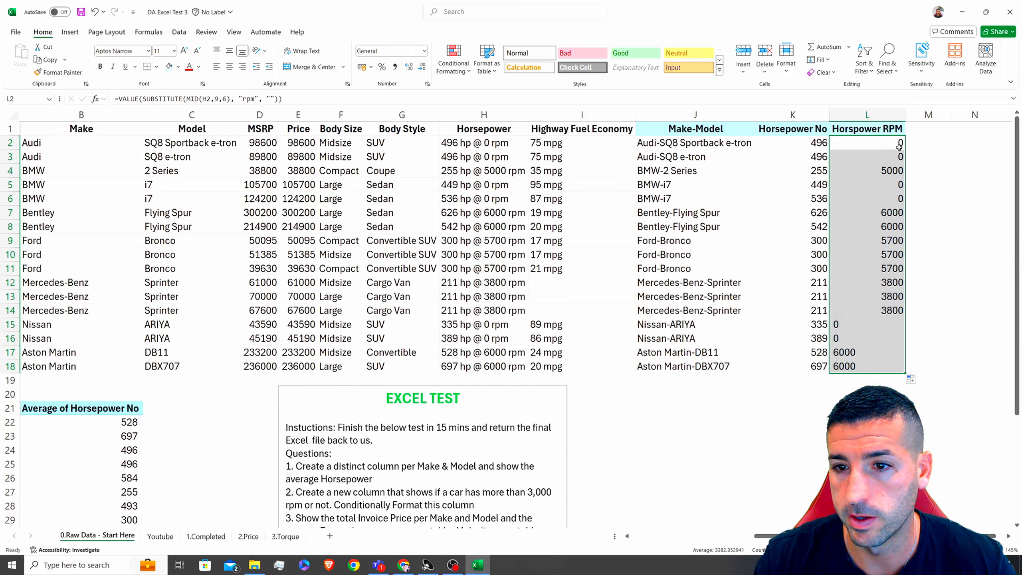
# Check the converted rpm values down column L and reread questions 1 and 2 of the test instructions.
pyautogui.press('Down')
pyautogui.press('Down')
pyautogui.press('Down')
pyautogui.press('Down')
pyautogui.press('Down')
pyautogui.press('Down')
pyautogui.press('Down')
pyautogui.press('Down')
pyautogui.press('Down')
pyautogui.press('Down')
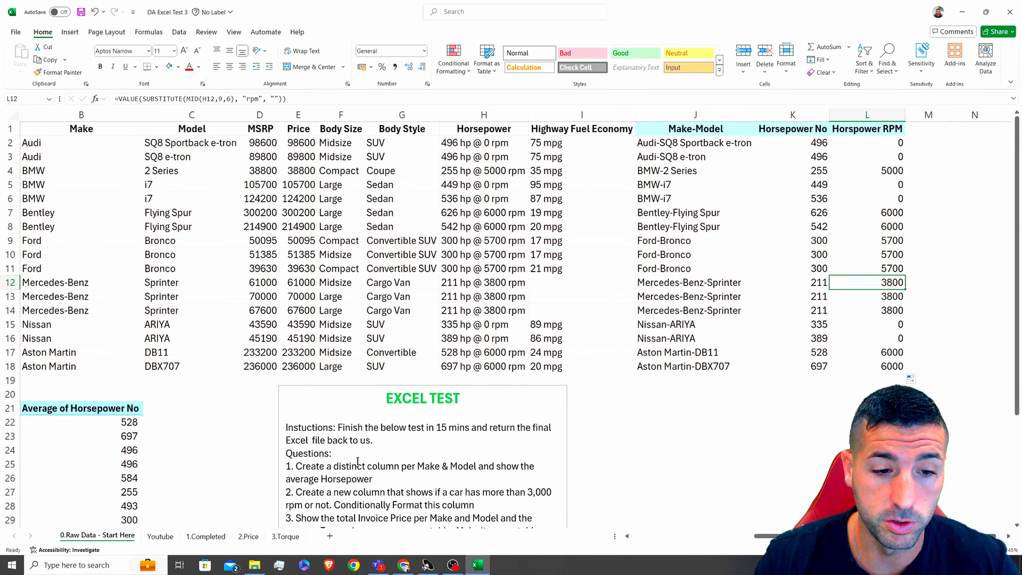
pyautogui.moveTo(347, 471); pyautogui.dragTo(478, 467)
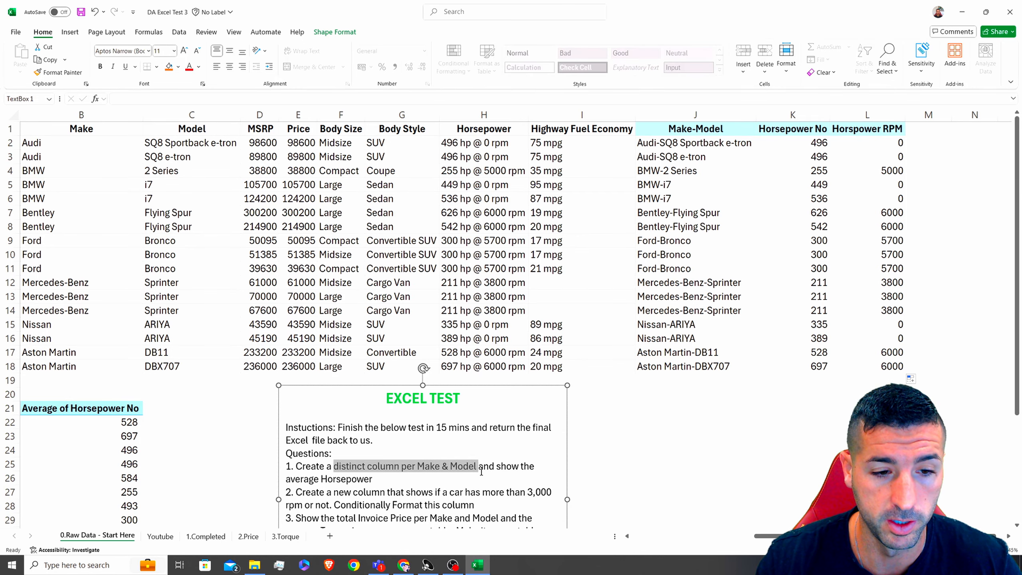
pyautogui.scroll(-1, 481, 471)
pyautogui.moveTo(327, 450); pyautogui.dragTo(474, 463)
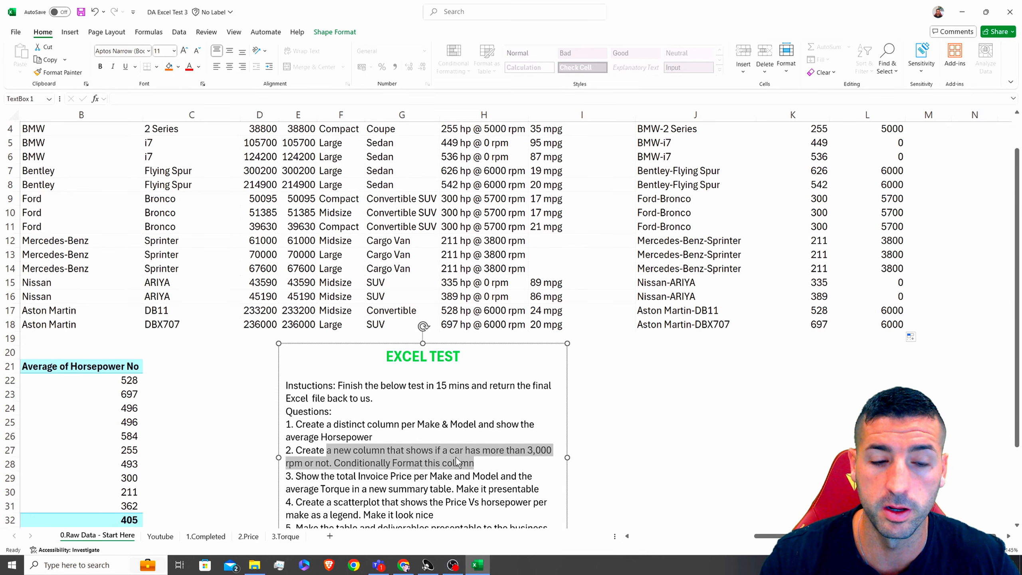
pyautogui.scroll(1, 910, 258)
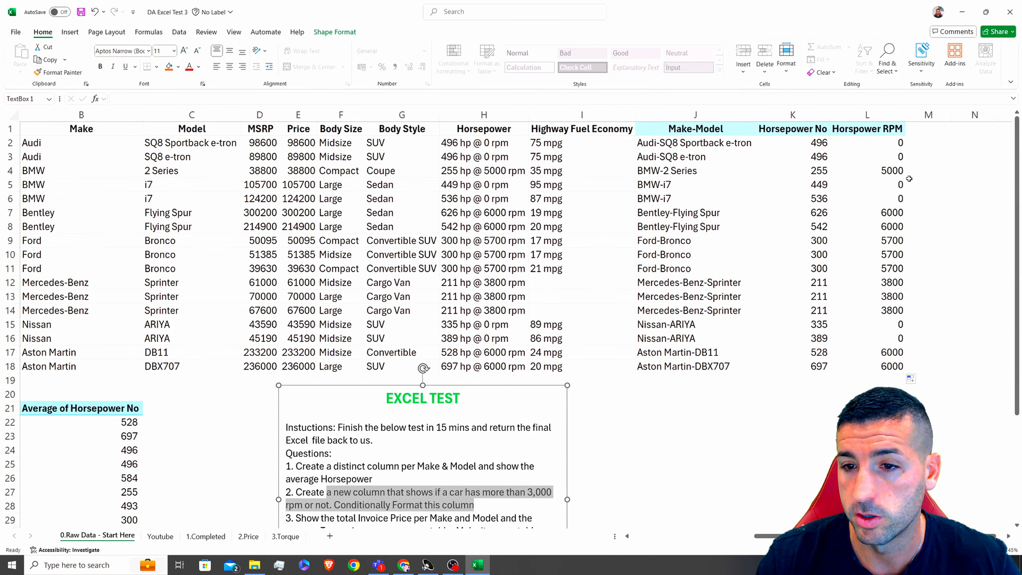
# Enter the header "More than 3k RPM" in M1 and widen column M to fit it.
pyautogui.click(921, 133)
pyautogui.write('Mor')
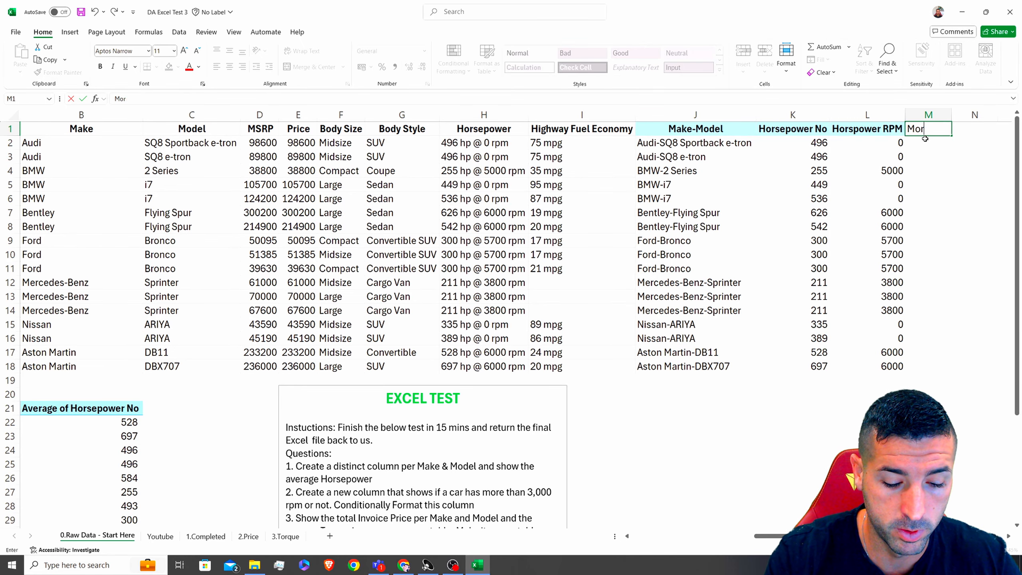
pyautogui.write('e than 3k RPM')
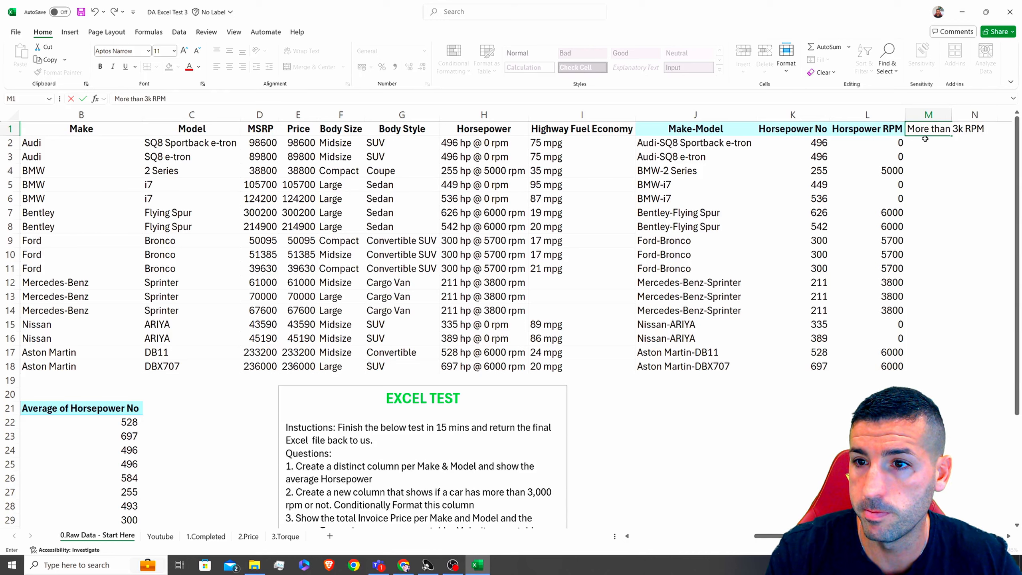
pyautogui.press('Return')
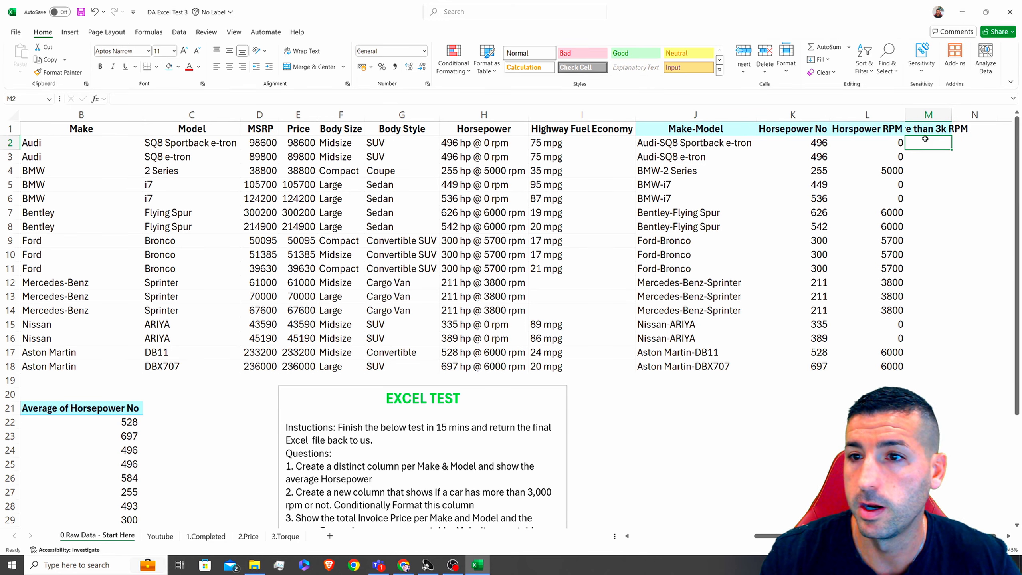
pyautogui.moveTo(953, 117); pyautogui.dragTo(980, 126)
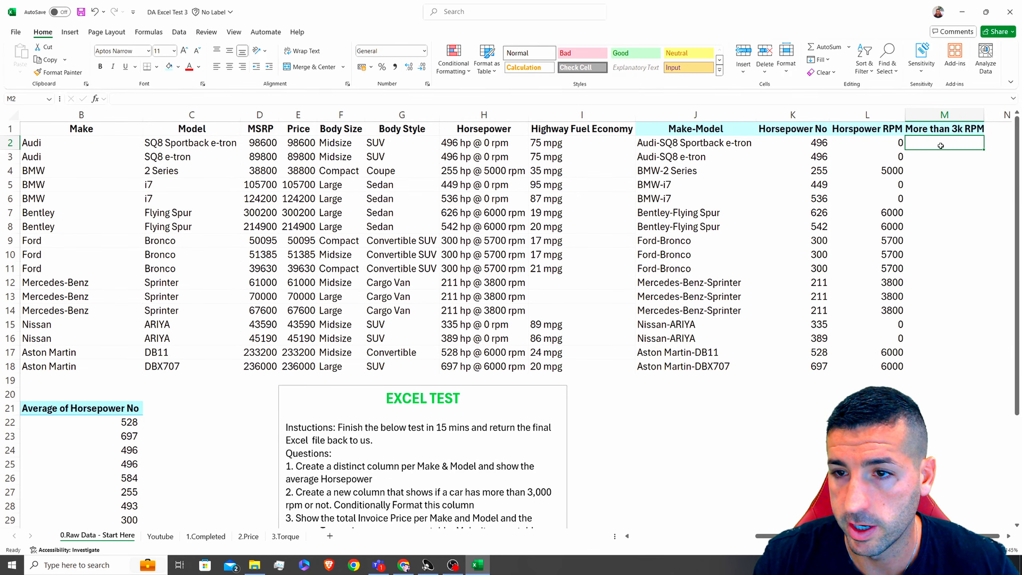
# Enter =IF(L2>3000, "Yes", "No") in M2 to flag whether the car exceeds 3,000 rpm.
pyautogui.write('= if(')
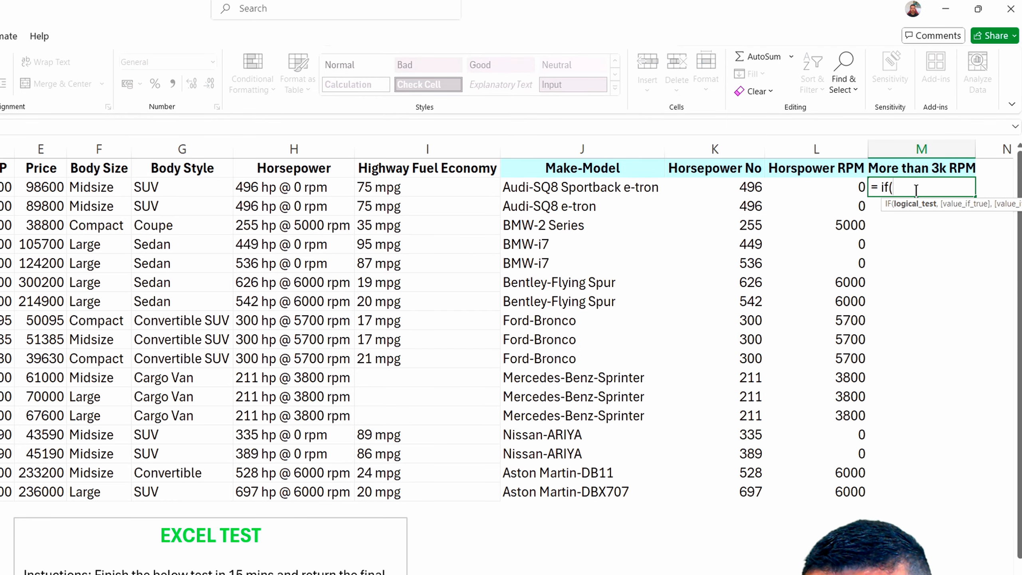
pyautogui.click(829, 189)
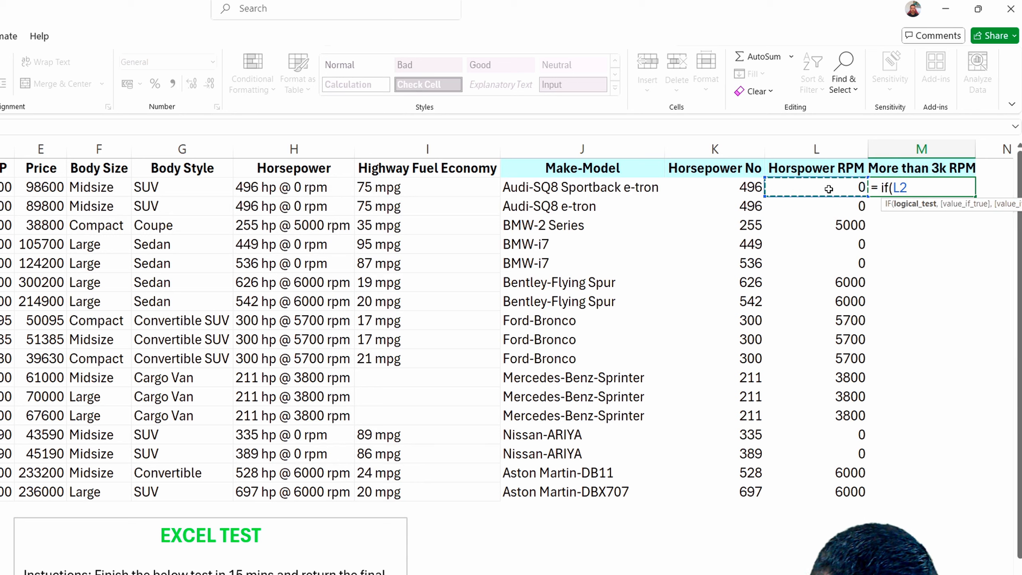
pyautogui.write('>3000')
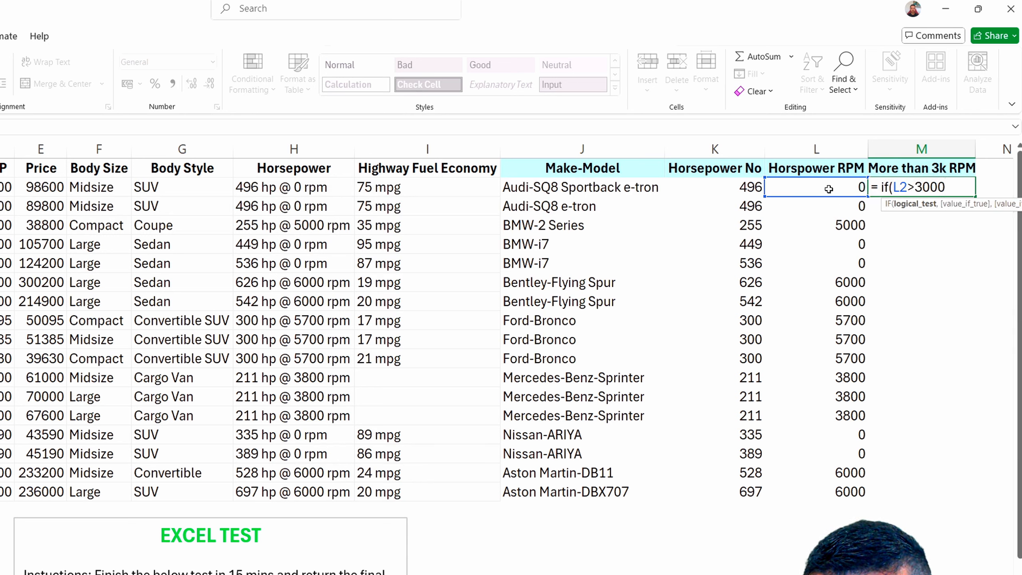
pyautogui.write(', "Yees')
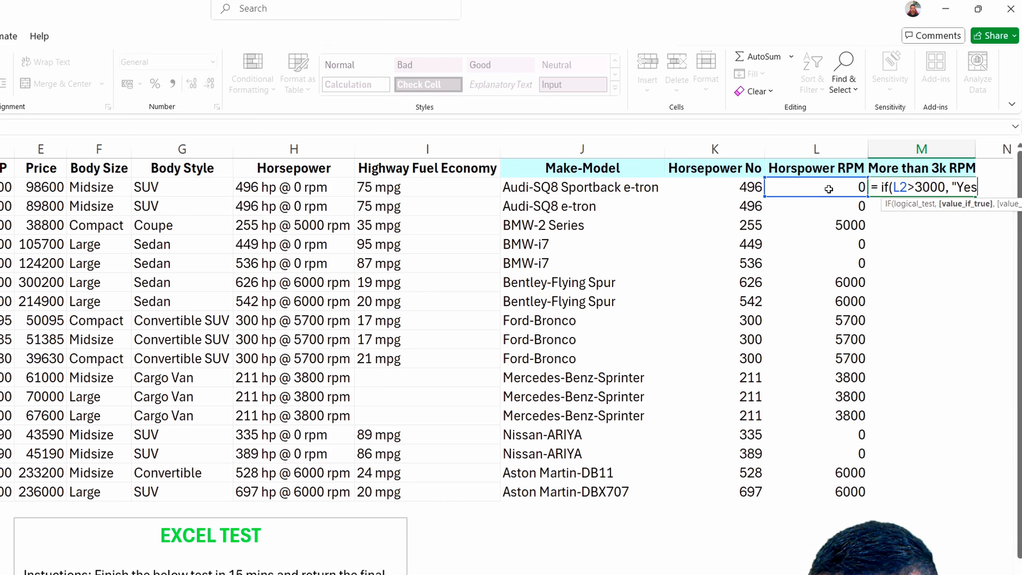
pyautogui.write('", ')
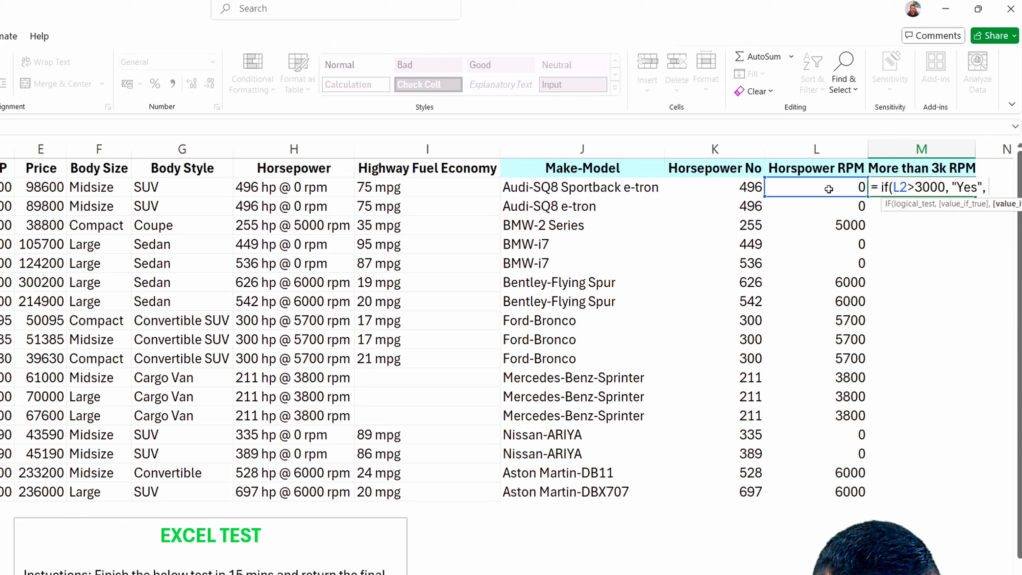
pyautogui.write('No')
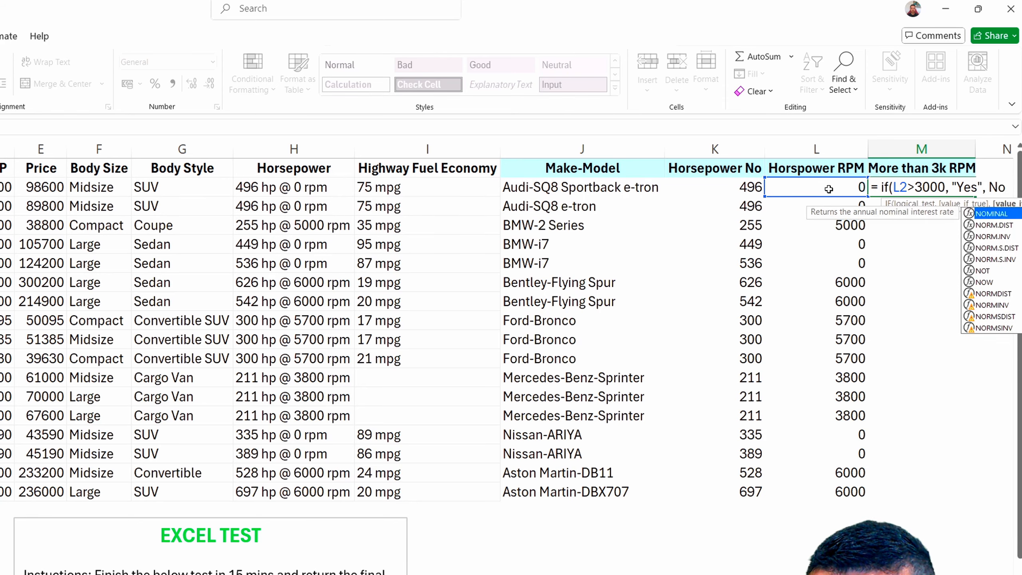
pyautogui.press('BackSpace')
pyautogui.press('BackSpace')
pyautogui.write('"')
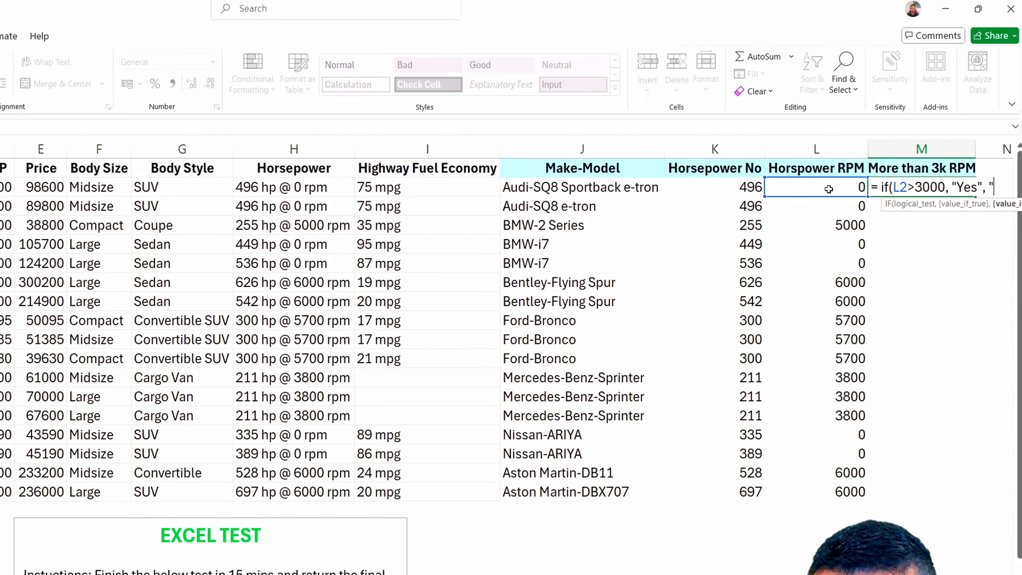
pyautogui.write('No"')
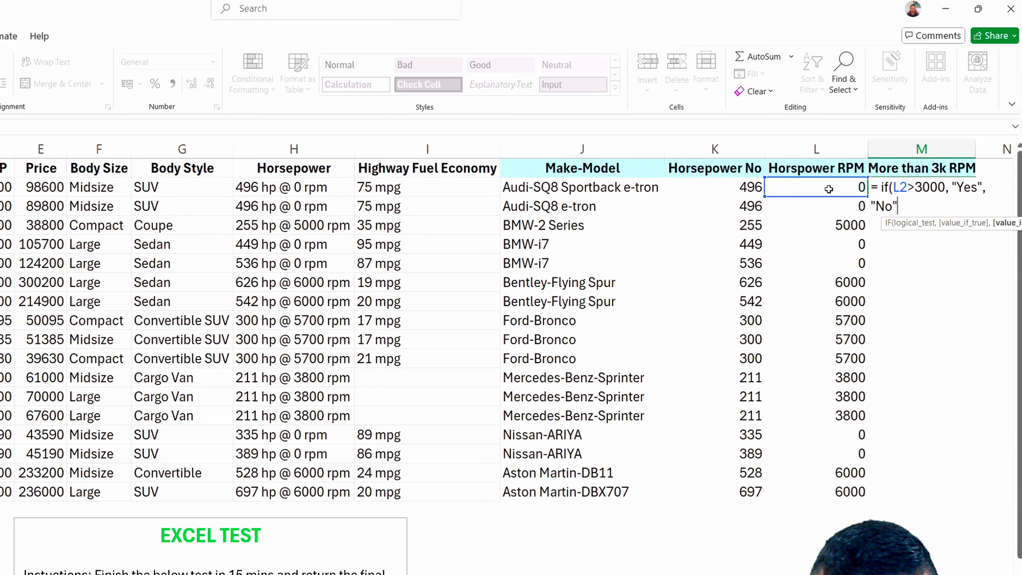
pyautogui.write(')')
pyautogui.press('Return')
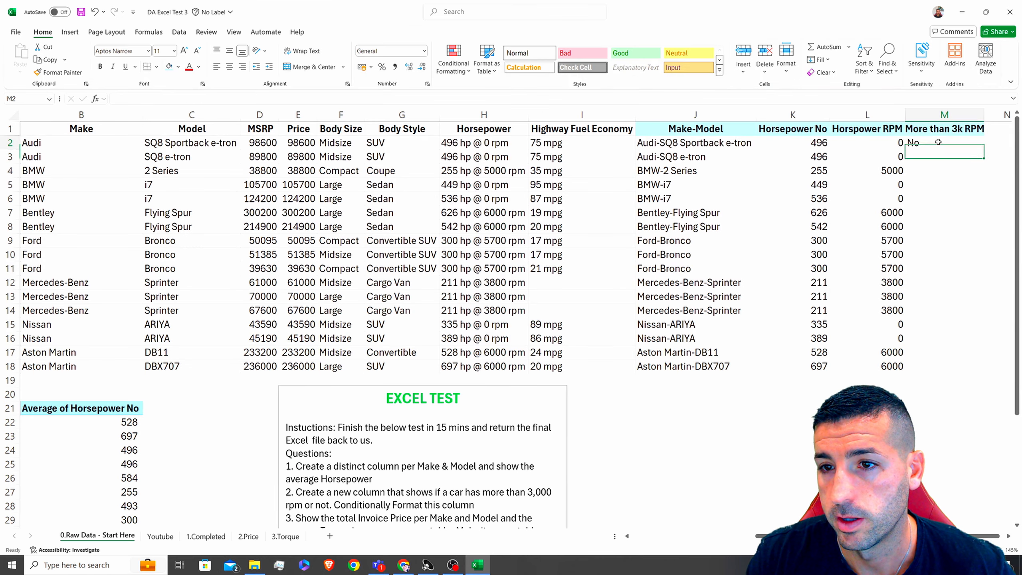
# Fill the IF formula from M2 down to M18 and compare the flags with the rpm values in column L.
pyautogui.click(938, 142)
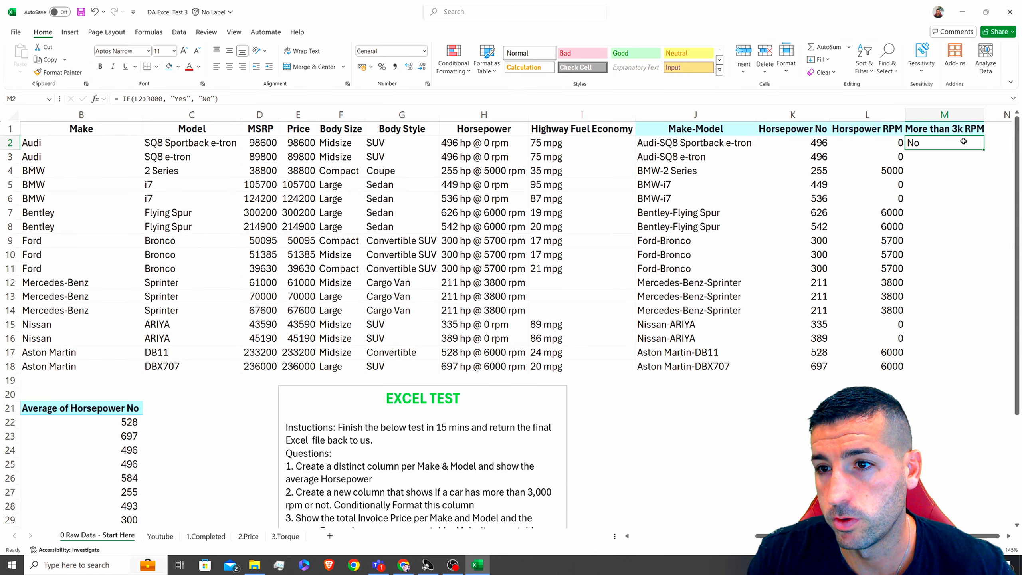
pyautogui.doubleClick(985, 149)
pyautogui.click(904, 171)
pyautogui.click(902, 170)
pyautogui.moveTo(927, 212); pyautogui.dragTo(863, 313)
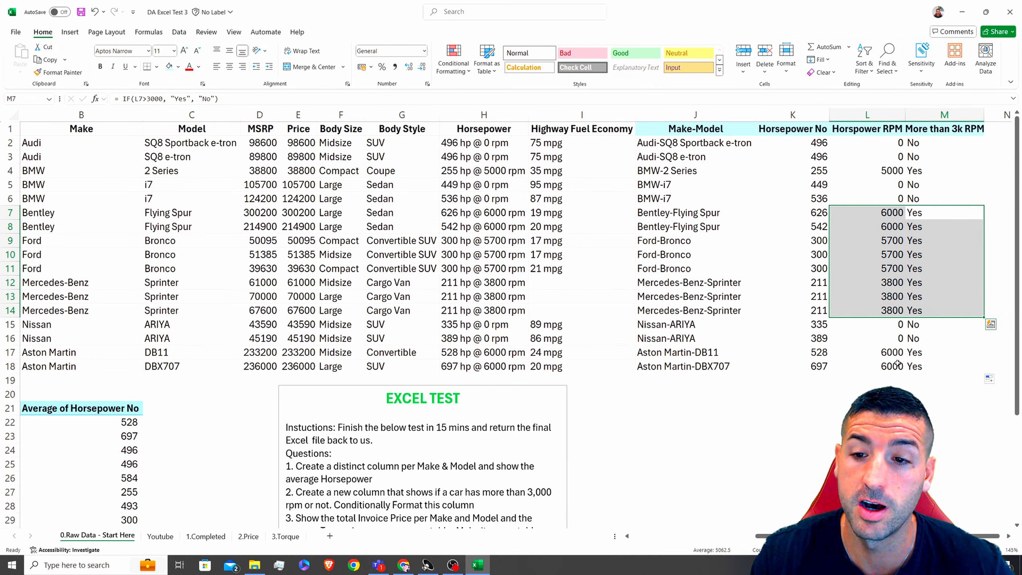
pyautogui.moveTo(922, 349); pyautogui.dragTo(844, 364)
pyautogui.moveTo(885, 324)
pyautogui.mouseDown()
pyautogui.moveTo(900, 327)
pyautogui.moveTo(886, 339)
pyautogui.mouseUp()
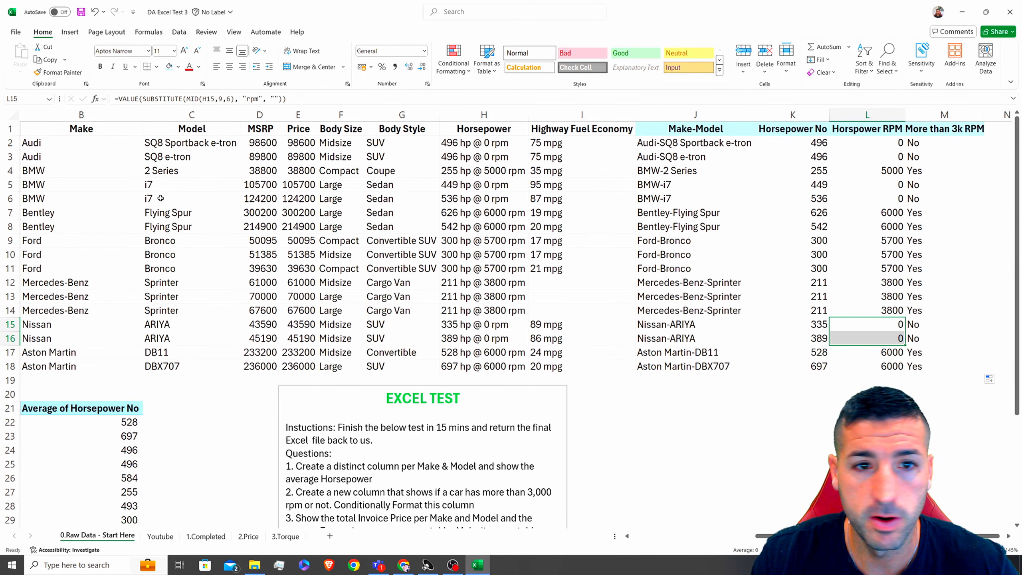
# Make header row 1 taller, and have the pivot table's options leave Autofit column widths on update turned off.
pyautogui.moveTo(14, 136); pyautogui.dragTo(14, 149)
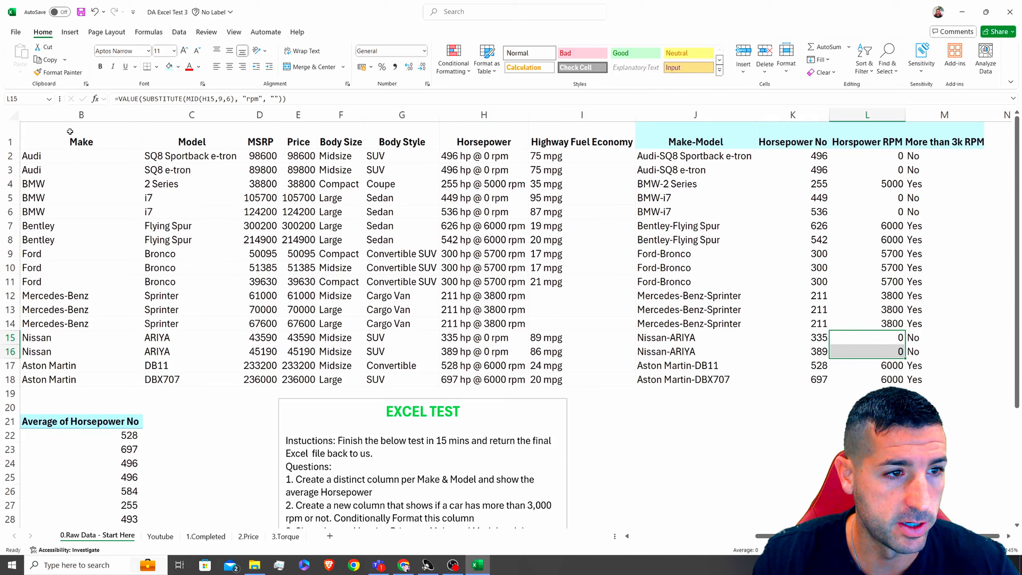
pyautogui.moveTo(81, 133)
pyautogui.mouseDown()
pyautogui.moveTo(933, 129)
pyautogui.moveTo(60, 137)
pyautogui.moveTo(90, 139)
pyautogui.mouseUp()
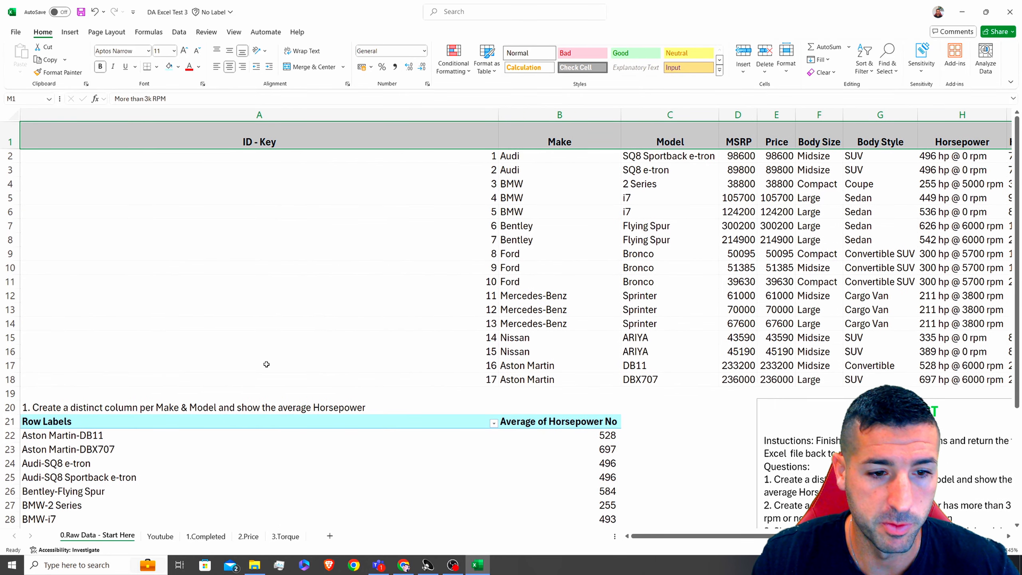
pyautogui.click(238, 451)
pyautogui.rightClick(200, 439)
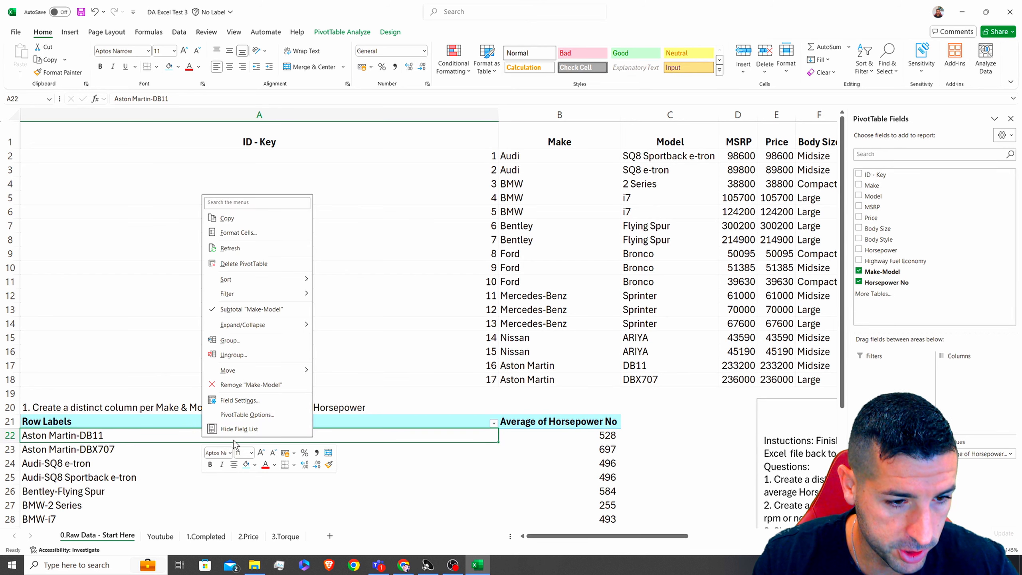
pyautogui.click(240, 419)
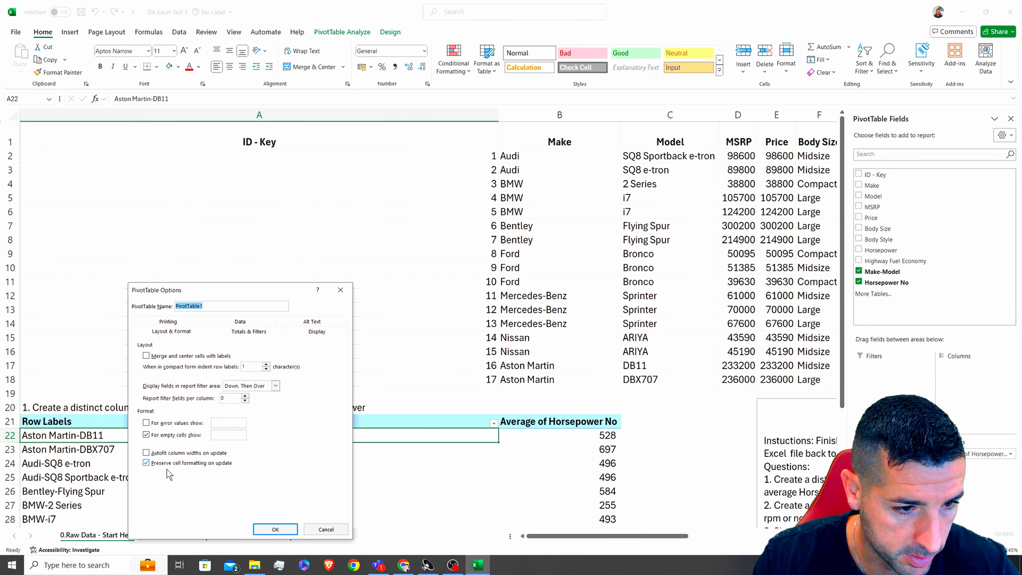
pyautogui.click(288, 529)
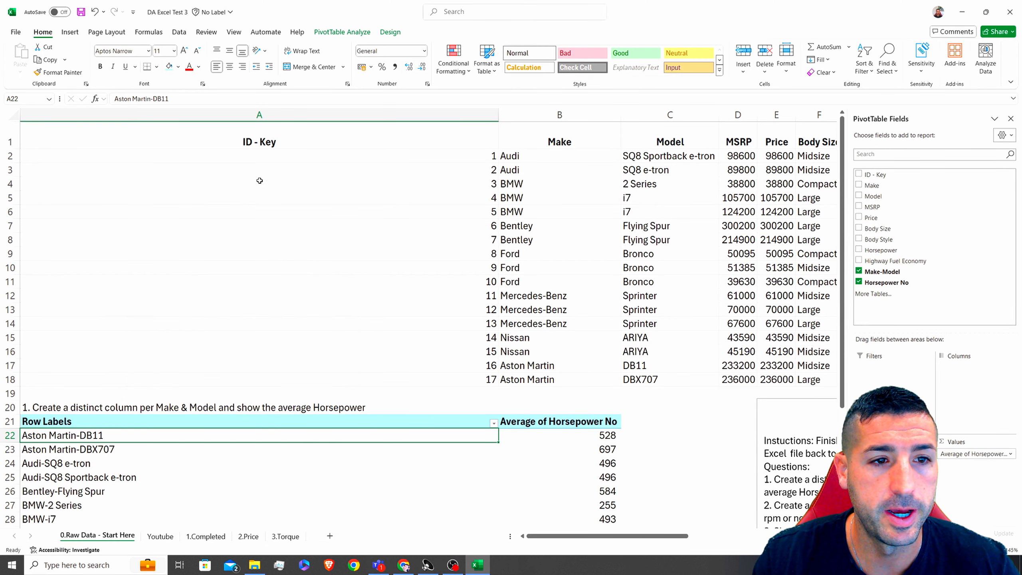
# Middle-align and wrap the text of the header row, and narrow columns A, B and I.
pyautogui.moveTo(499, 116); pyautogui.dragTo(748, 139)
pyautogui.click(229, 50)
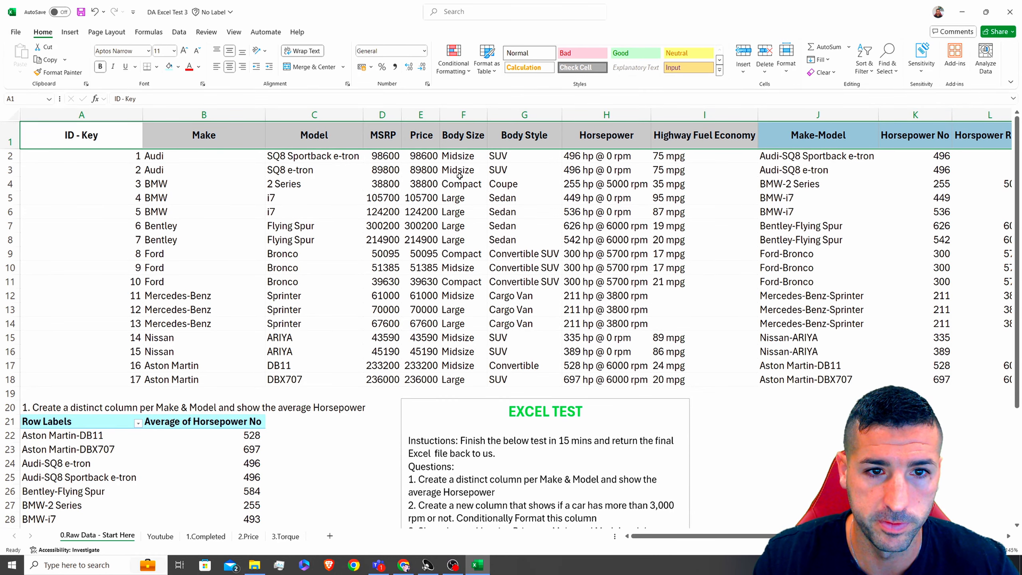
pyautogui.click(664, 169)
pyautogui.moveTo(758, 115); pyautogui.dragTo(714, 115)
pyautogui.moveTo(265, 115); pyautogui.dragTo(220, 115)
# Look over the pivot table of average horsepower per make and model below the car data.
pyautogui.scroll(-3, 149, 259)
pyautogui.scroll(3, 103, 148)
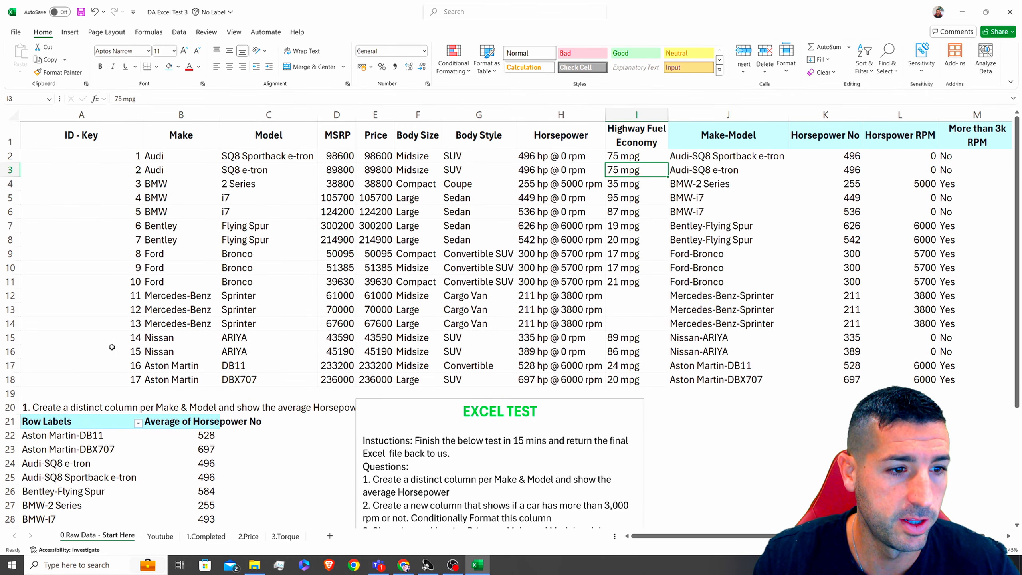
pyautogui.scroll(-1, 112, 347)
pyautogui.moveTo(92, 394); pyautogui.dragTo(79, 479)
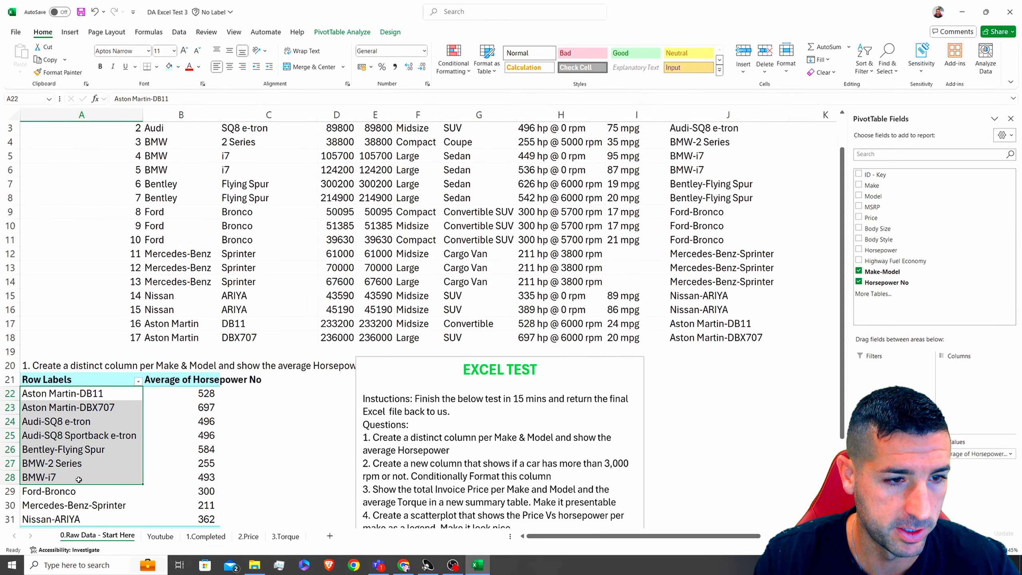
pyautogui.scroll(-4, 113, 341)
pyautogui.scroll(5, 278, 258)
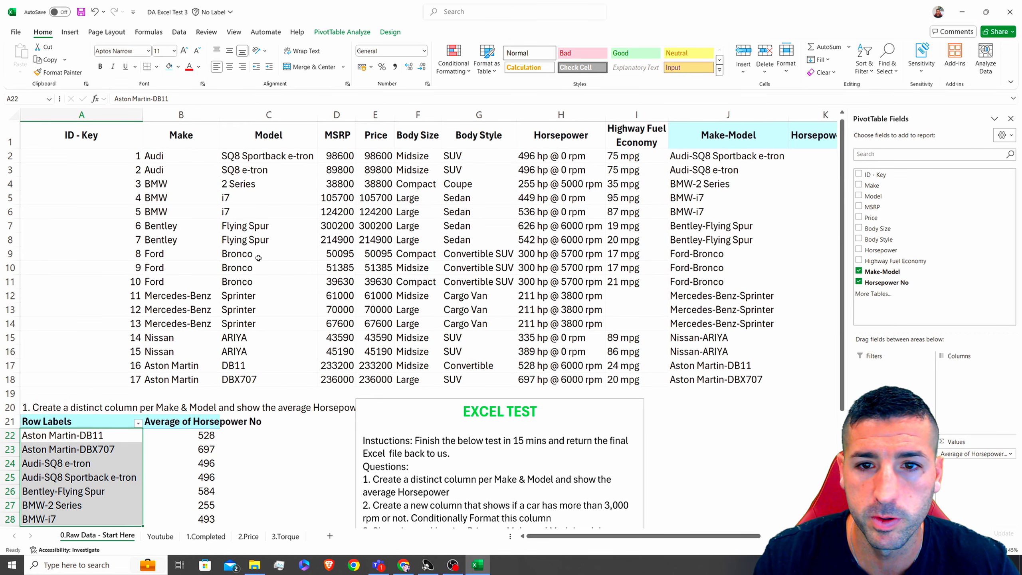
# Narrow columns K and L so the Horsepower No and Horspower RPM headers wrap onto two lines.
pyautogui.moveTo(667, 537); pyautogui.dragTo(727, 537)
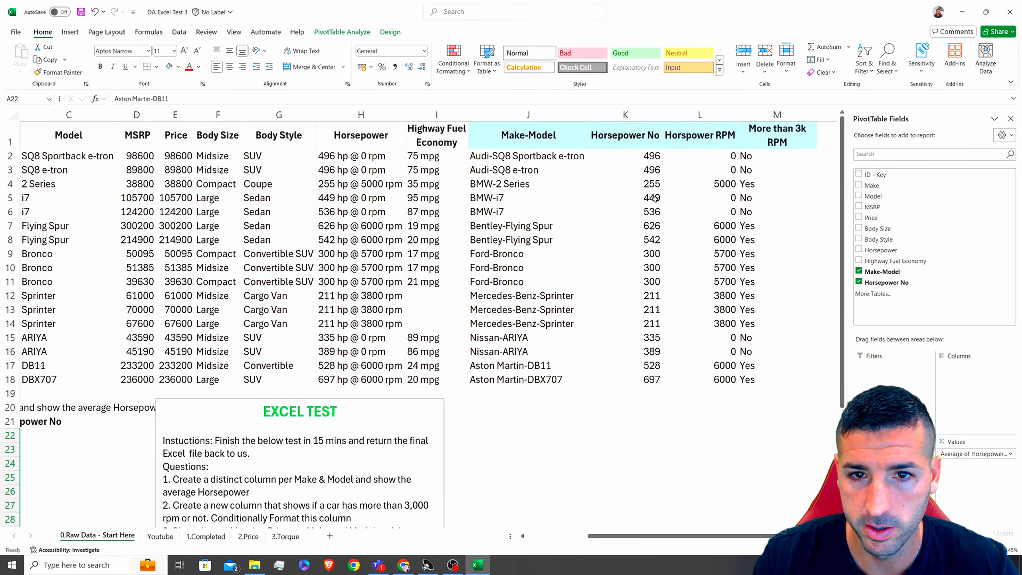
pyautogui.moveTo(660, 122); pyautogui.dragTo(638, 117)
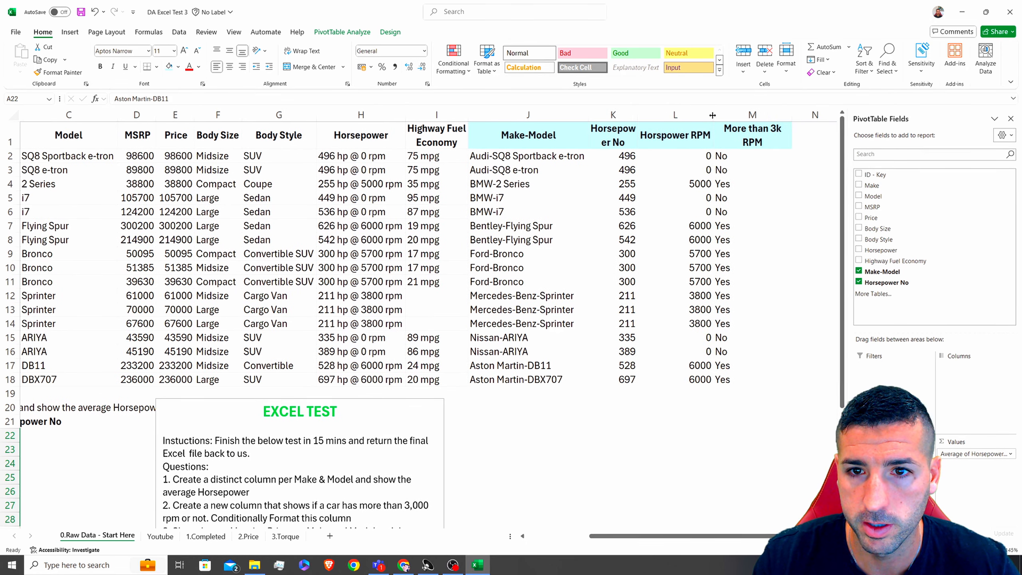
pyautogui.moveTo(712, 117); pyautogui.dragTo(647, 117)
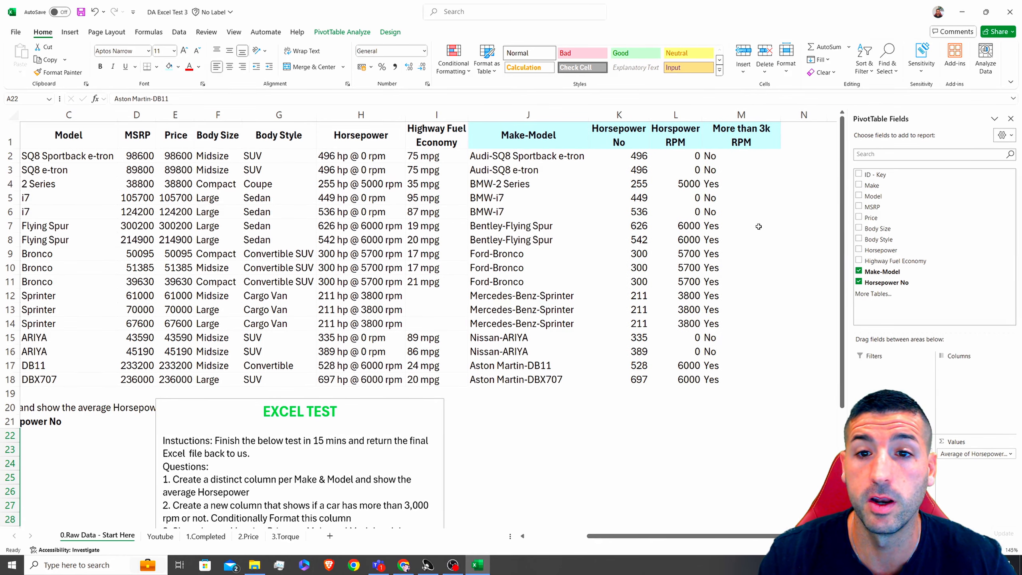
# Try drawing a border by hand around cells C10 to F13 with a different line style.
pyautogui.moveTo(741, 135); pyautogui.dragTo(24, 381)
pyautogui.click(268, 310)
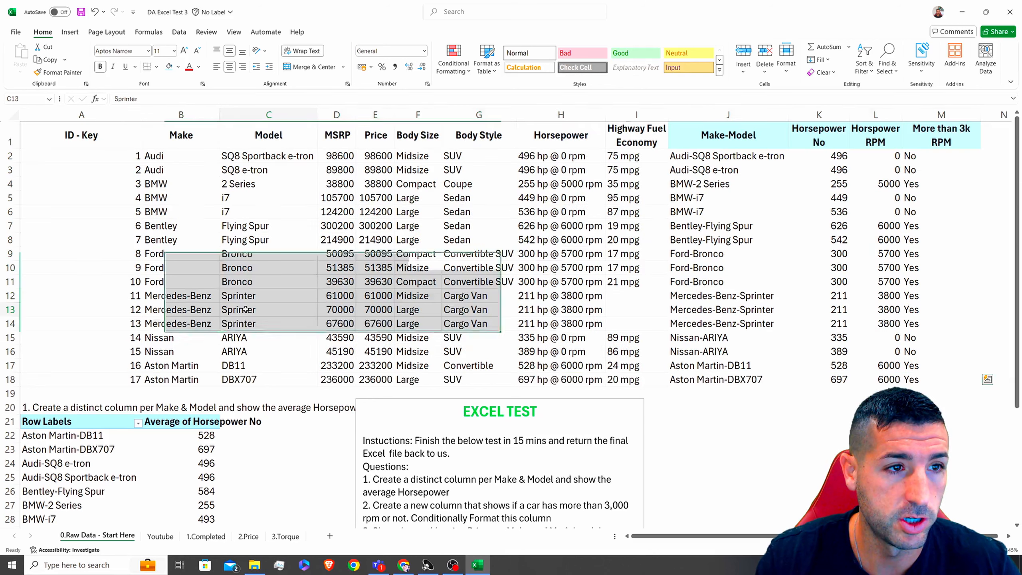
pyautogui.click(157, 66)
pyautogui.moveTo(195, 357)
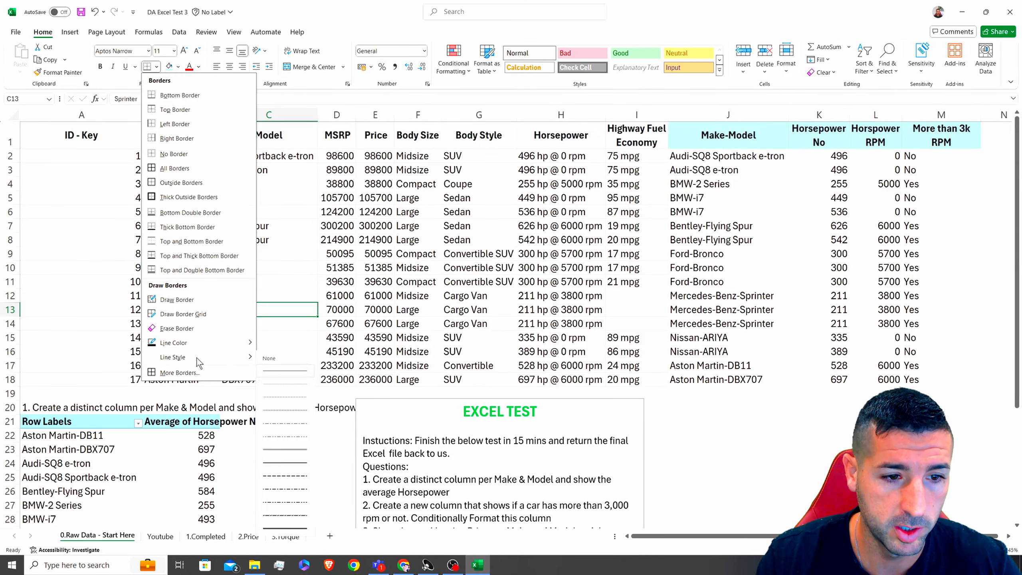
pyautogui.click(281, 395)
pyautogui.moveTo(291, 313); pyautogui.dragTo(365, 275)
pyautogui.click(365, 275)
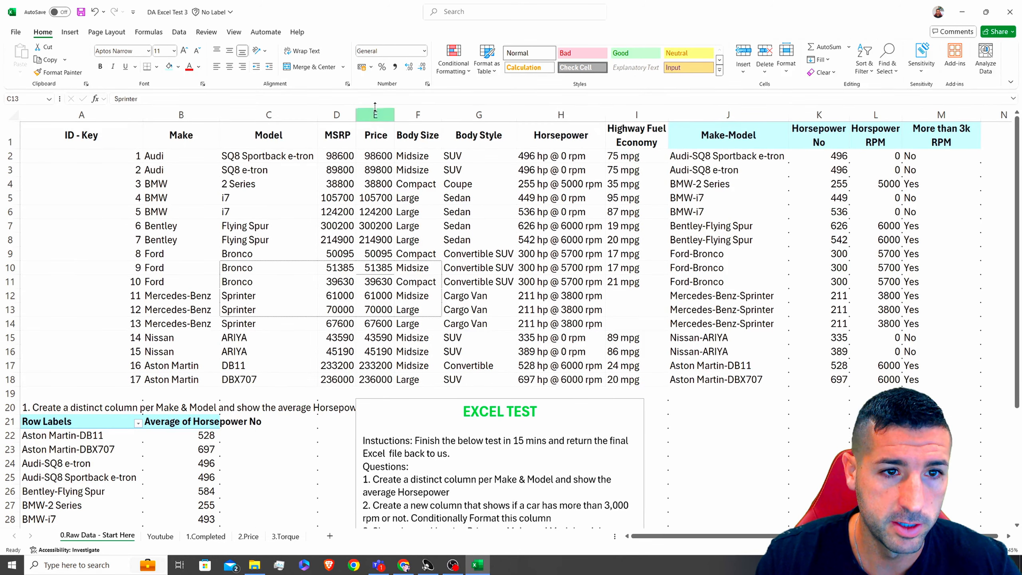
pyautogui.press('Escape')
# Apply All Borders to the whole car data table, A1 to M18.
pyautogui.press('Up')
pyautogui.press('Up')
pyautogui.press('Up')
pyautogui.press('Up')
pyautogui.press('Up')
pyautogui.press('Up')
pyautogui.press('Up')
pyautogui.moveTo(101, 138)
pyautogui.mouseDown()
pyautogui.moveTo(501, 350)
pyautogui.moveTo(817, 380)
pyautogui.mouseUp()
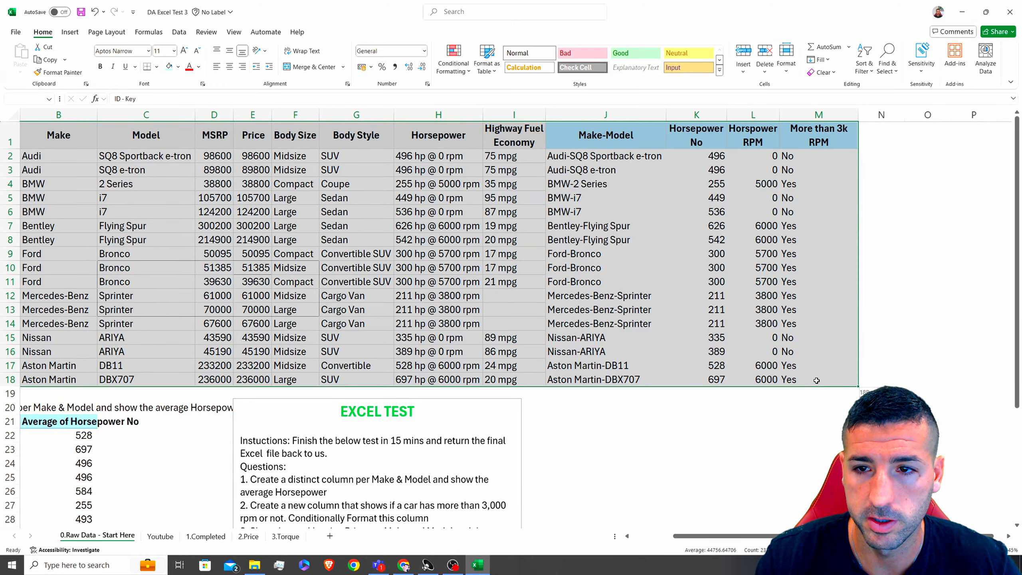
pyautogui.click(156, 67)
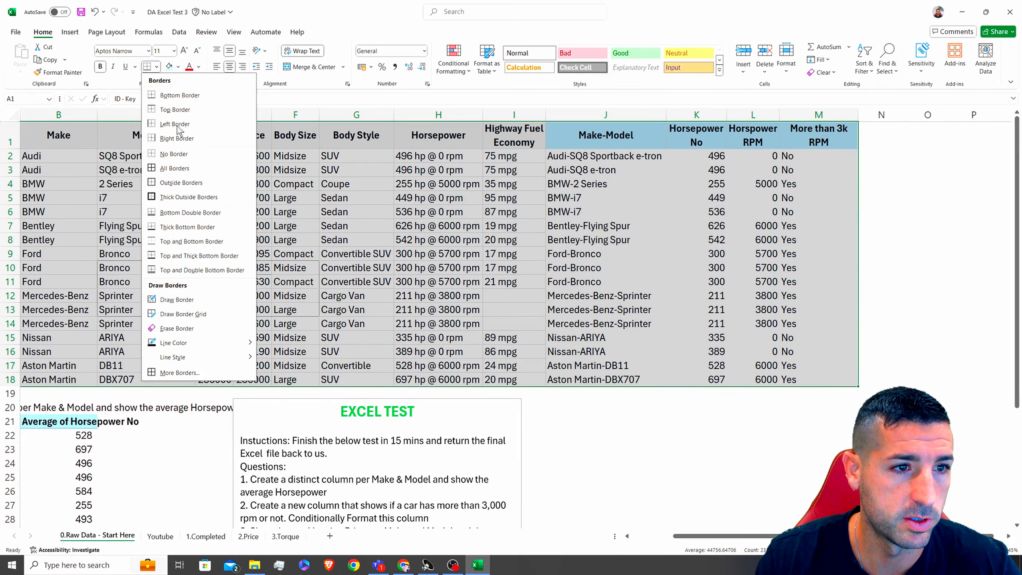
pyautogui.click(174, 168)
pyautogui.click(561, 226)
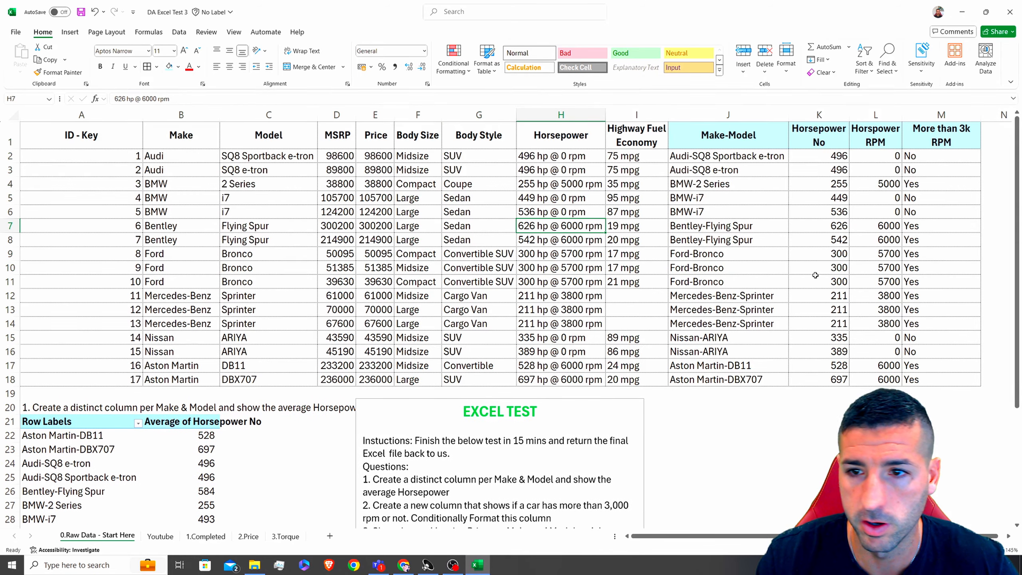
# Review items 5 and 2 of the Excel test instructions against the car data table.
pyautogui.scroll(-3, 625, 198)
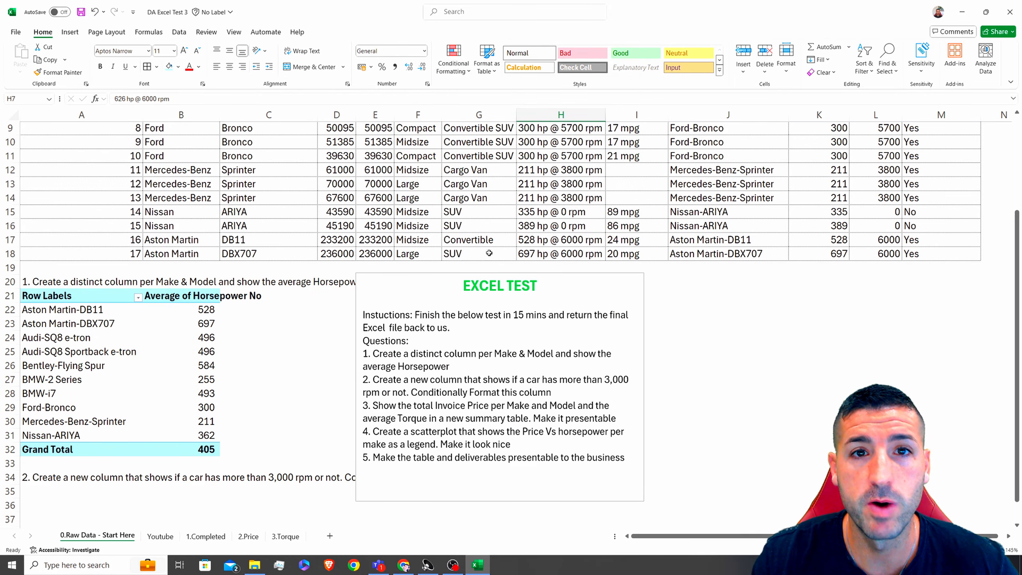
pyautogui.moveTo(385, 461); pyautogui.dragTo(620, 461)
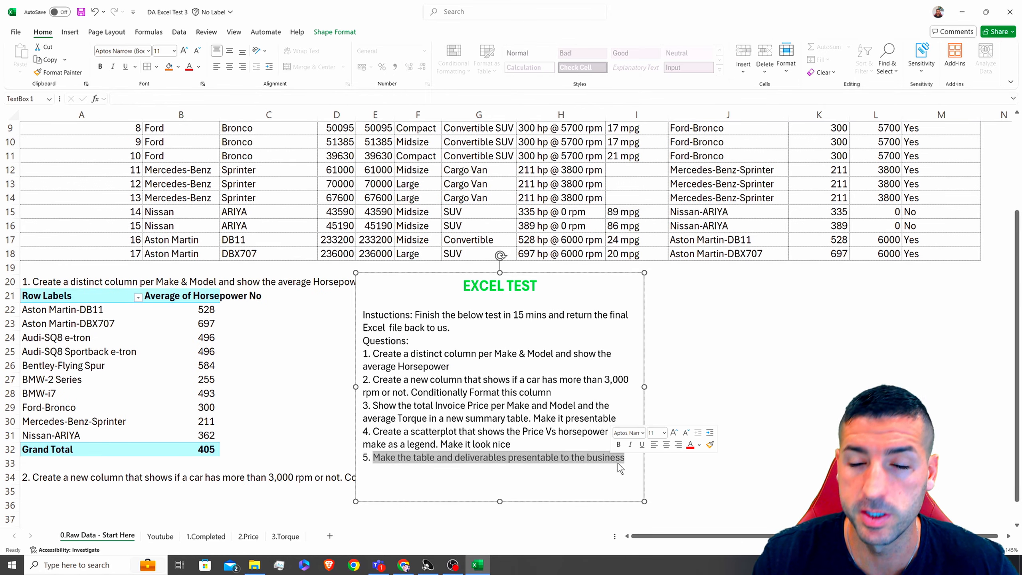
pyautogui.scroll(2, 615, 459)
pyautogui.scroll(1, 615, 460)
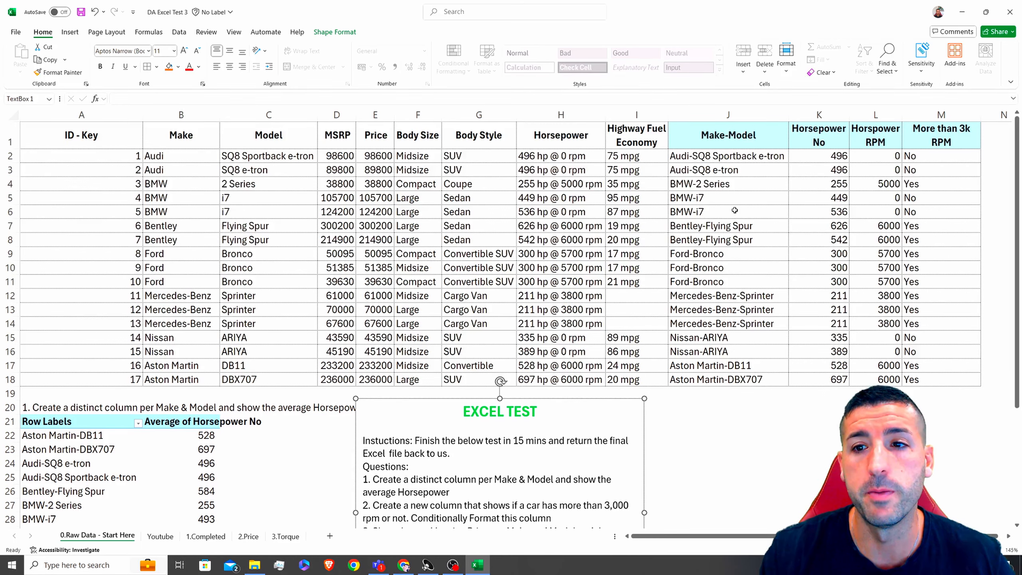
pyautogui.scroll(-2, 579, 349)
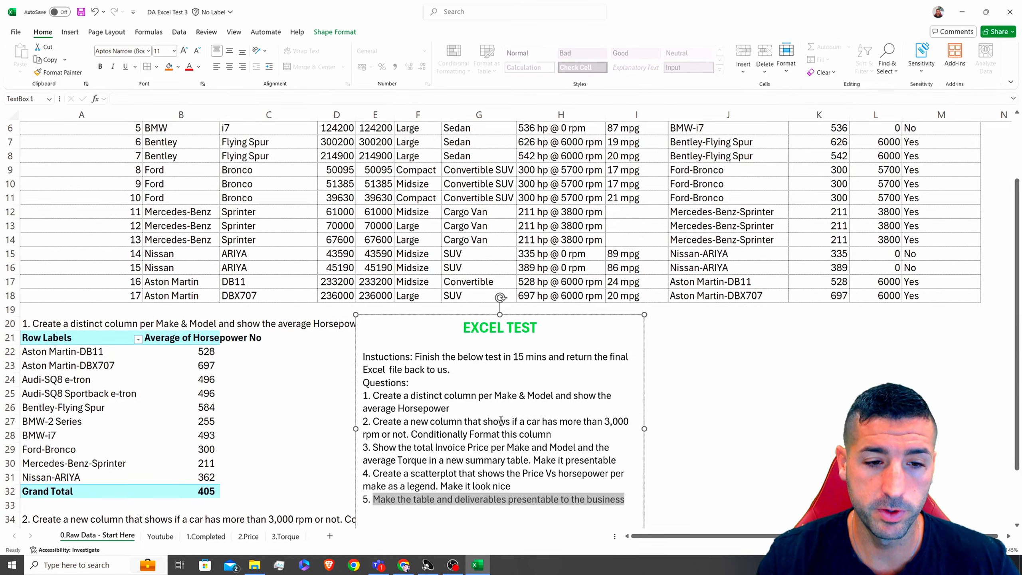
pyautogui.click(481, 421)
pyautogui.moveTo(557, 430); pyautogui.dragTo(371, 423)
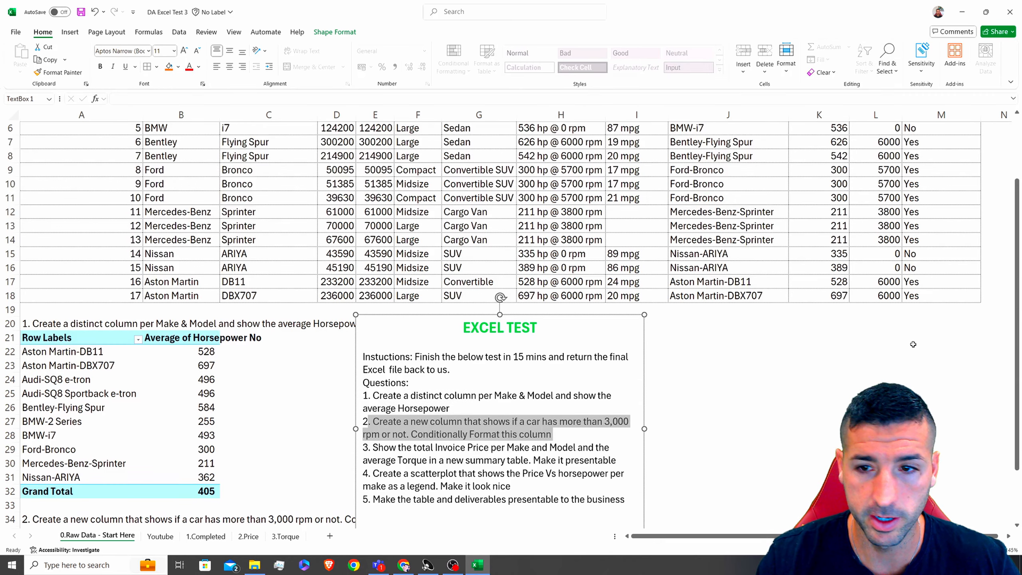
# Add an Equal To conditional formatting rule to M2:M18 giving "No" Light Red Fill with Dark Red Text.
pyautogui.scroll(2, 913, 344)
pyautogui.moveTo(934, 160); pyautogui.dragTo(938, 379)
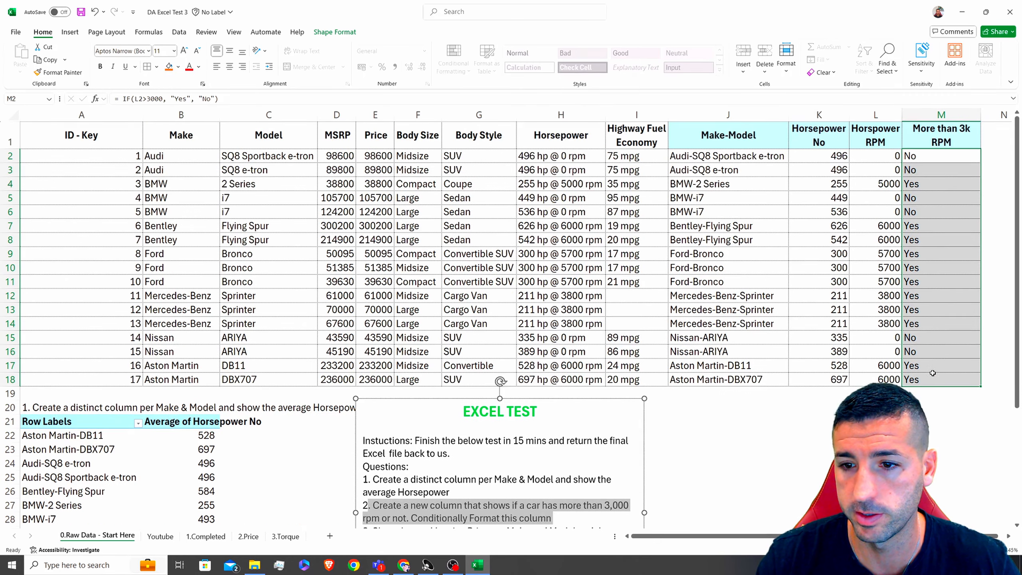
pyautogui.click(466, 70)
pyautogui.moveTo(489, 91)
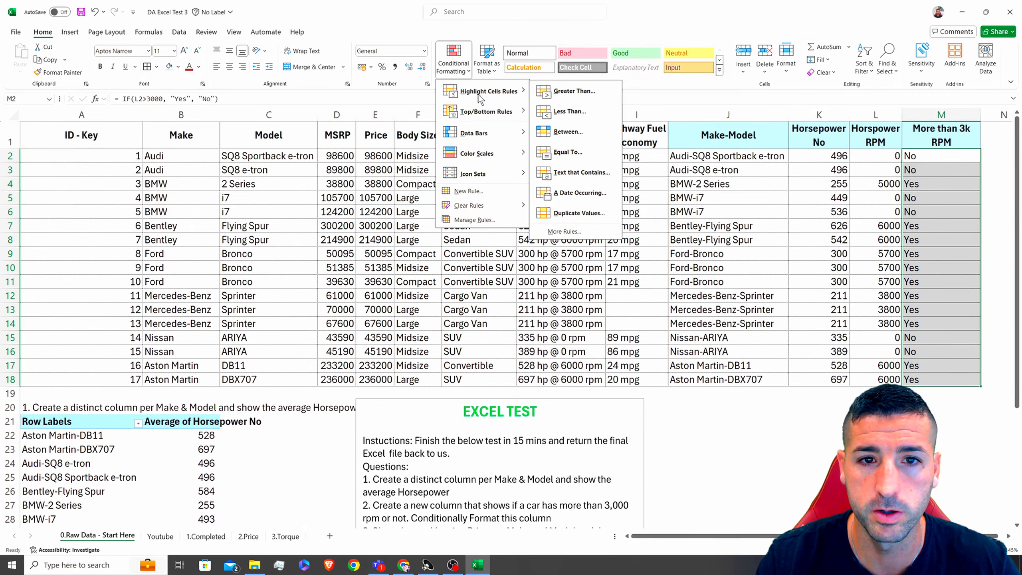
pyautogui.click(407, 199)
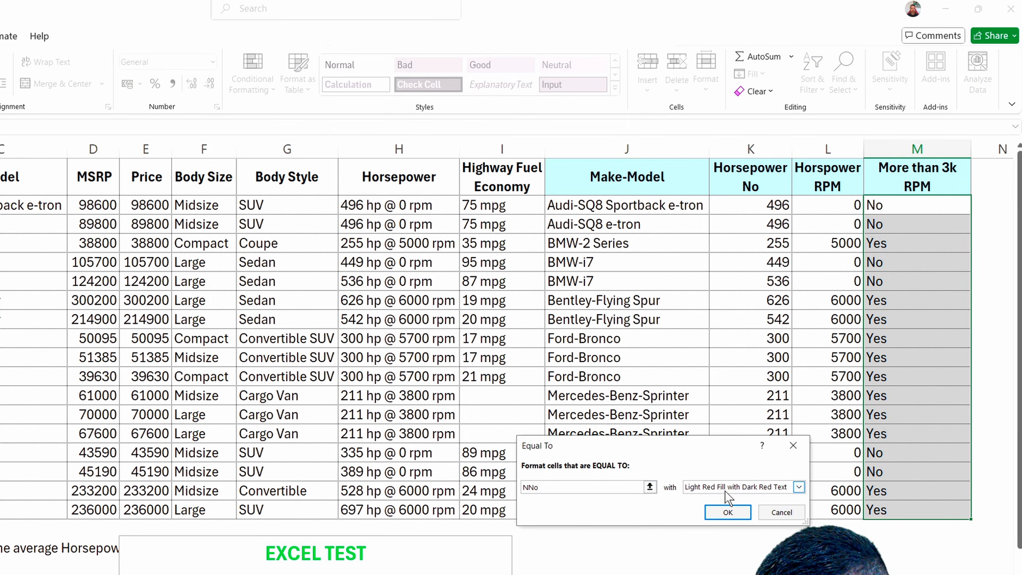
pyautogui.click(528, 488)
pyautogui.press('BackSpace')
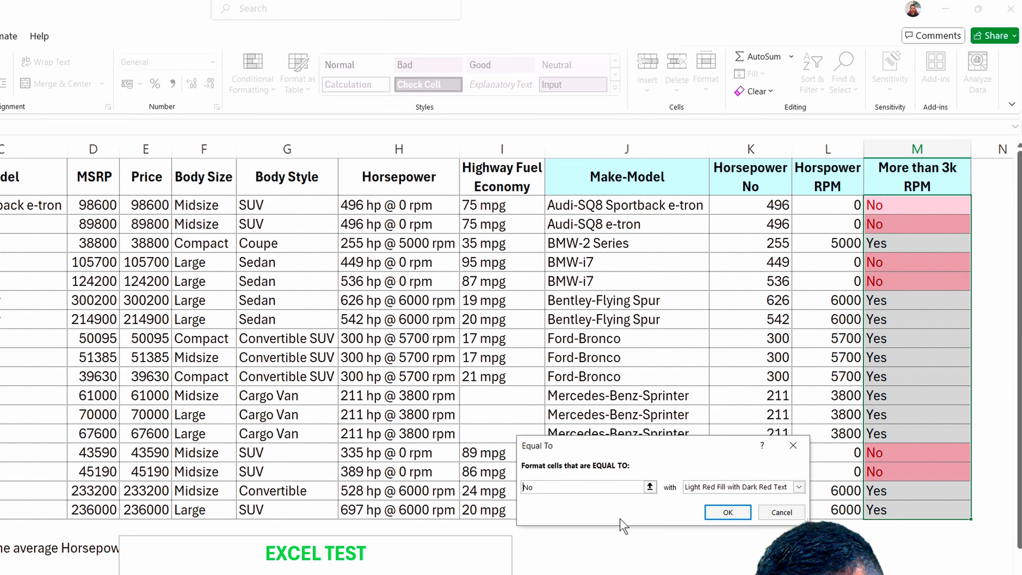
pyautogui.click(727, 515)
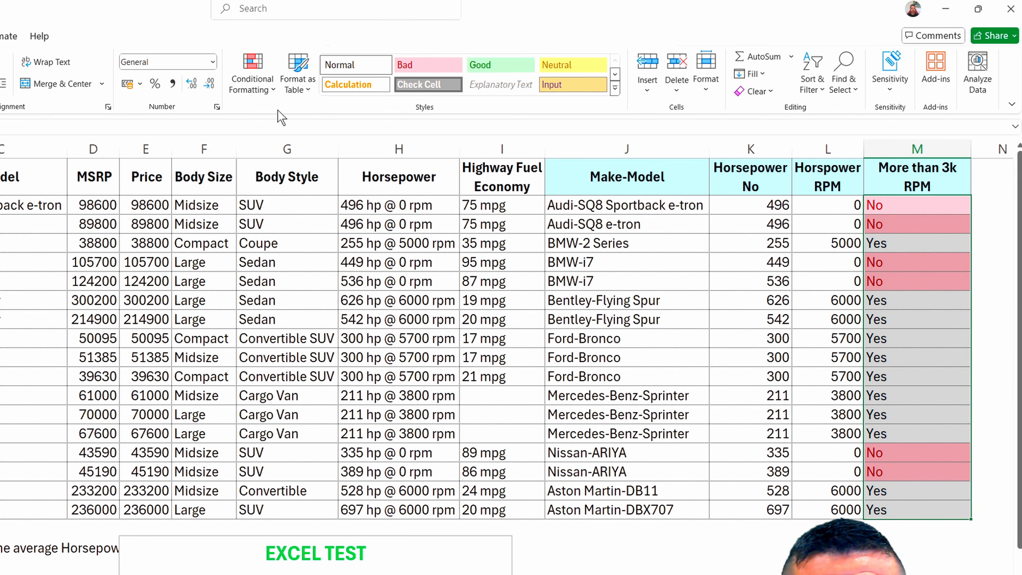
# Add a second Equal To rule to M2:M18 giving "Yes" Green Fill with Dark Green Text.
pyautogui.click(257, 89)
pyautogui.moveTo(275, 121)
pyautogui.click(430, 201)
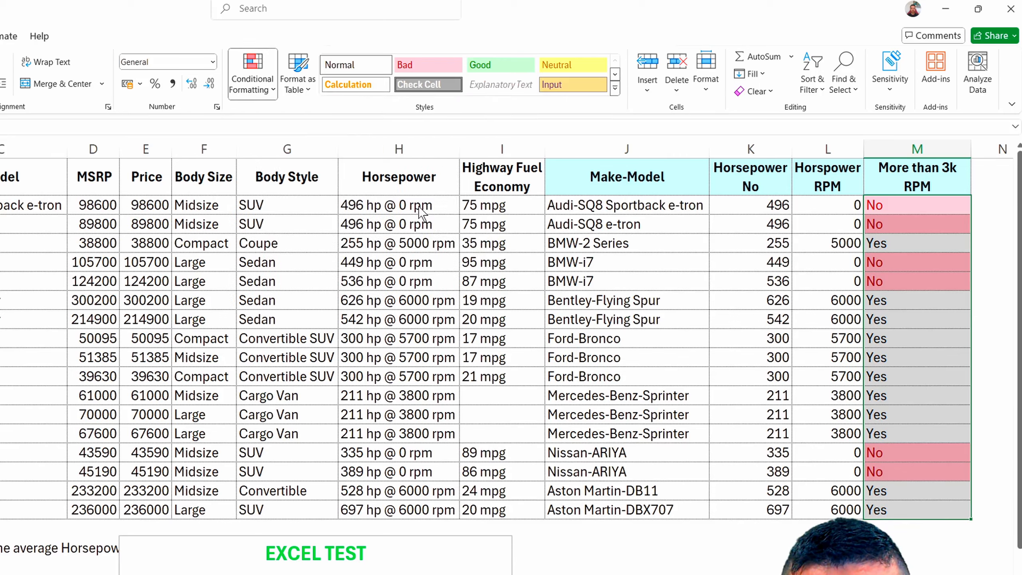
pyautogui.write('Yes')
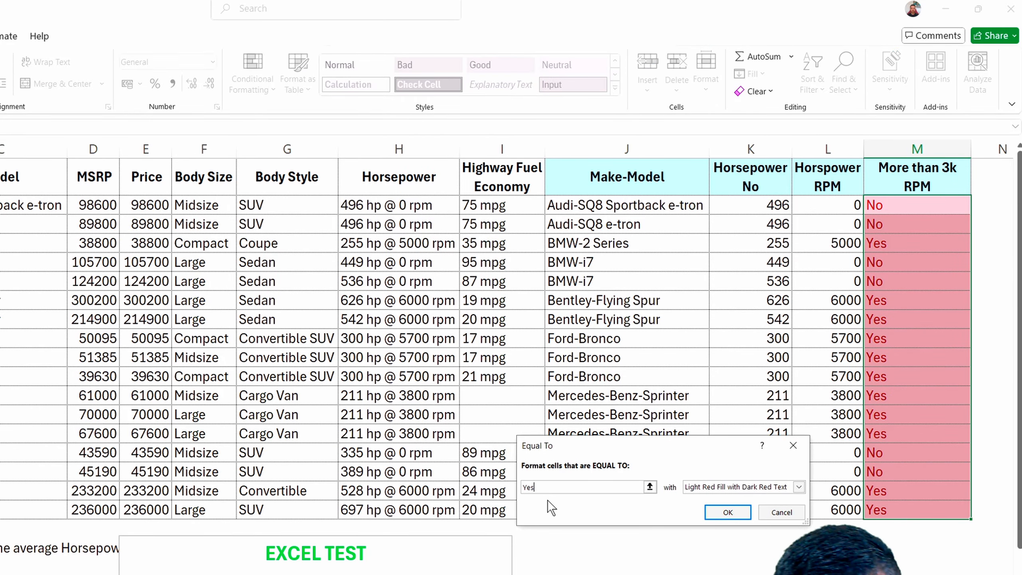
pyautogui.click(725, 486)
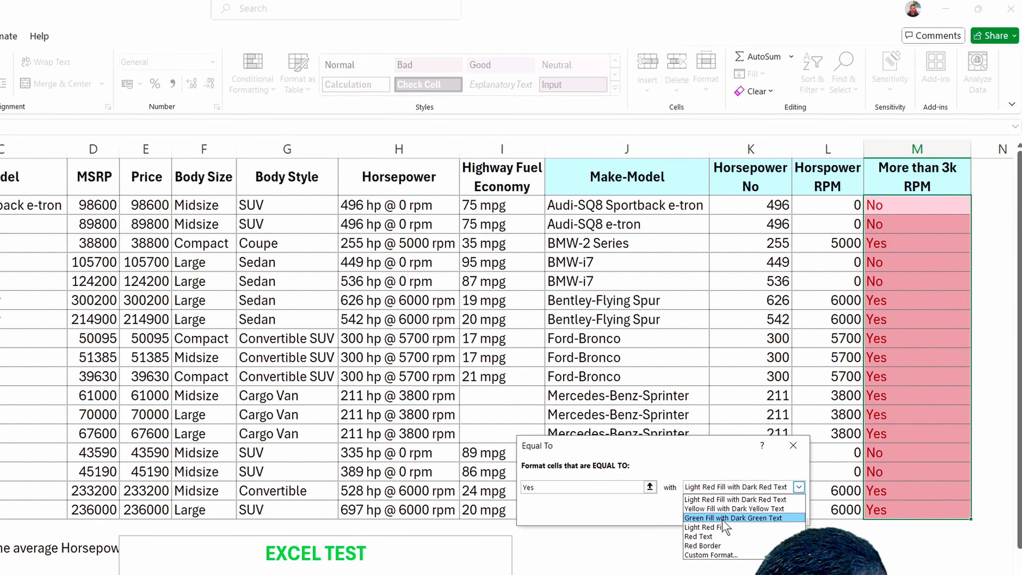
pyautogui.click(725, 518)
pyautogui.click(720, 513)
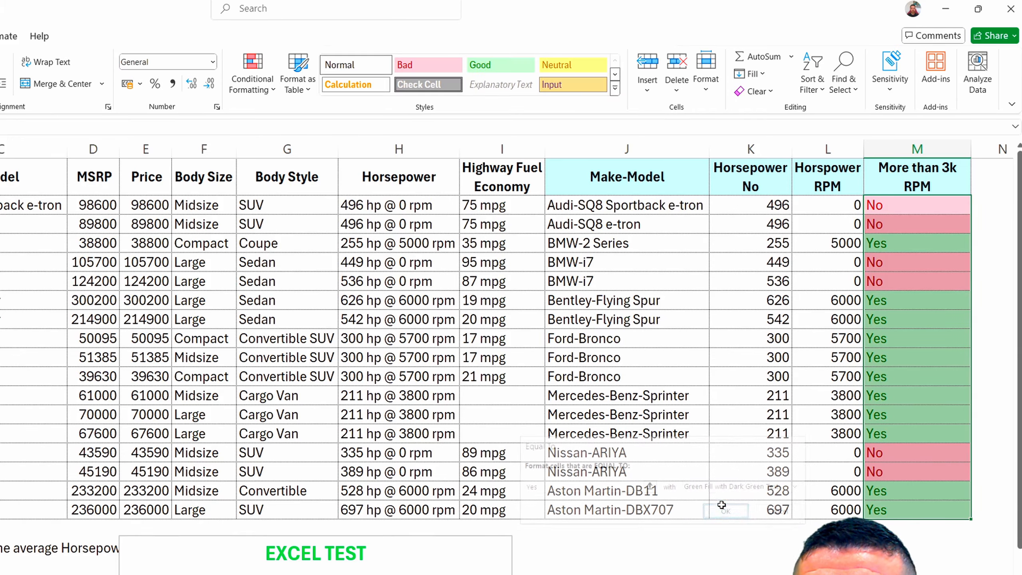
# Check item 2 of the test instructions against the formatted column, and copy the text of item 3.
pyautogui.scroll(-2, 177, 559)
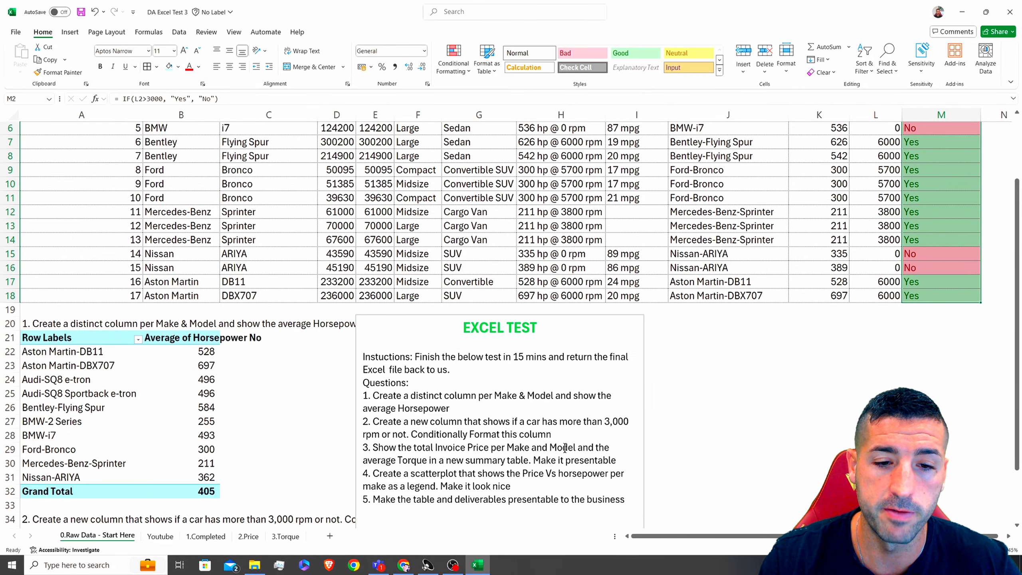
pyautogui.moveTo(552, 435); pyautogui.dragTo(353, 421)
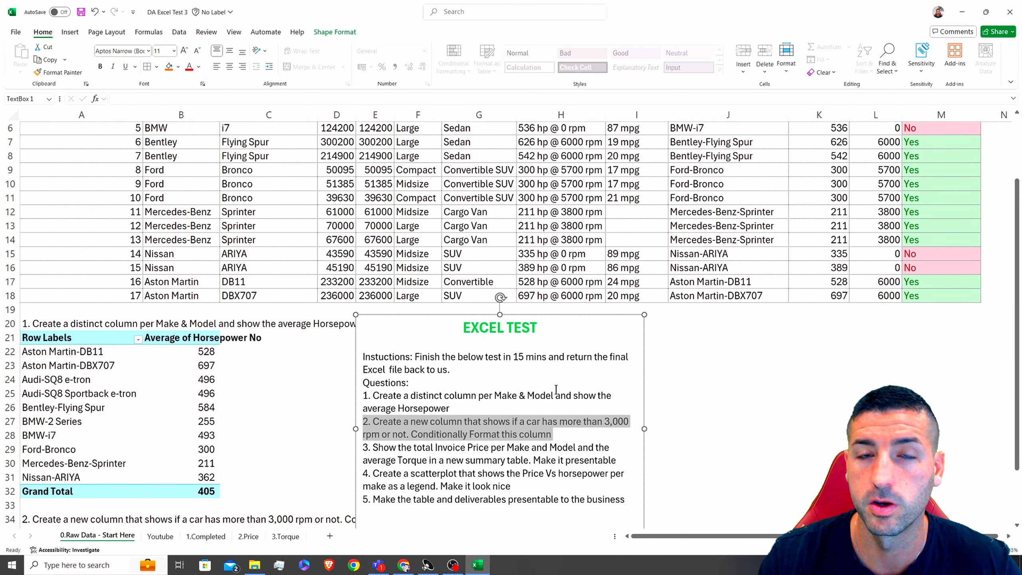
pyautogui.scroll(2, 555, 390)
pyautogui.scroll(-2, 657, 410)
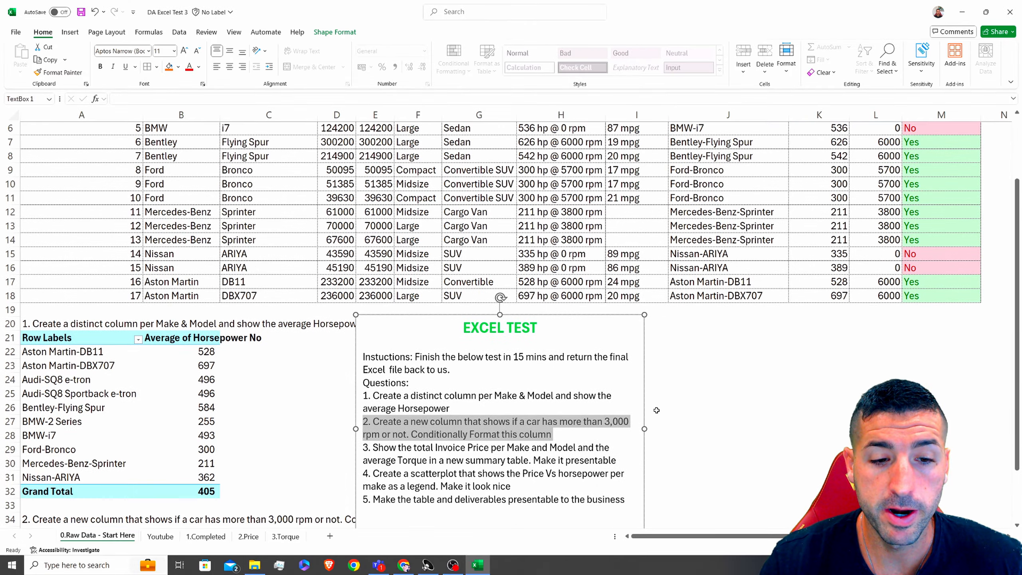
pyautogui.scroll(-2, 381, 373)
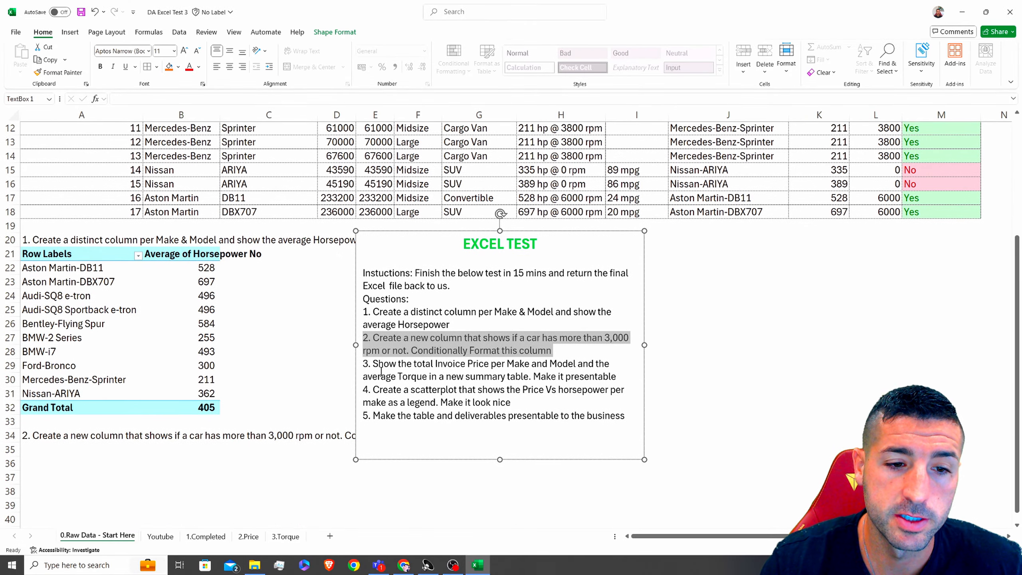
pyautogui.moveTo(368, 363)
pyautogui.mouseDown()
pyautogui.moveTo(578, 364)
pyautogui.moveTo(407, 376)
pyautogui.moveTo(617, 378)
pyautogui.moveTo(361, 367)
pyautogui.mouseUp()
pyautogui.hotkey('ctrl', 'c')
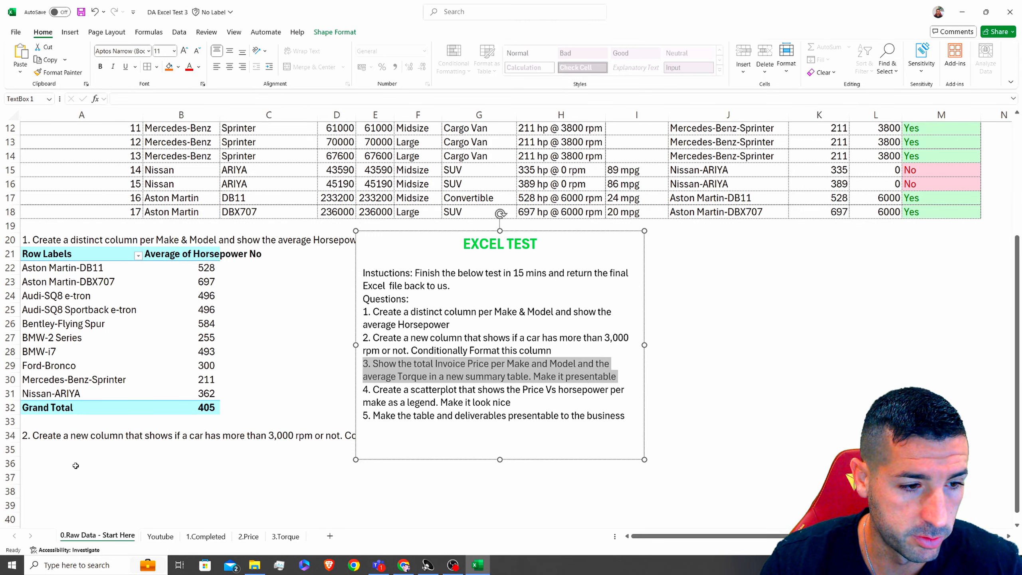
pyautogui.click(43, 463)
pyautogui.hotkey('ctrl', 'v')
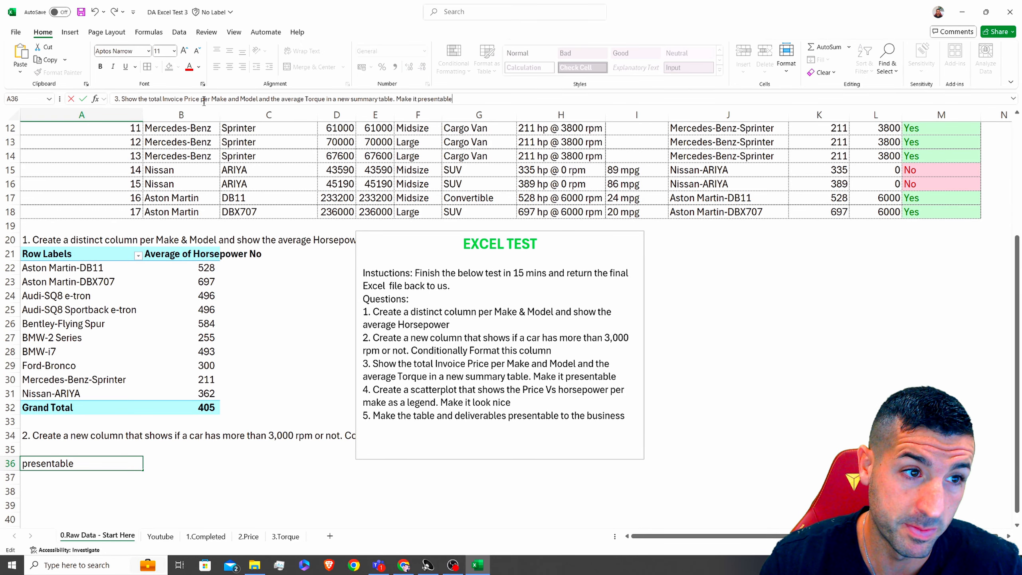
pyautogui.hotkey('ctrl', 'v')
pyautogui.press('Return')
pyautogui.click(39, 462)
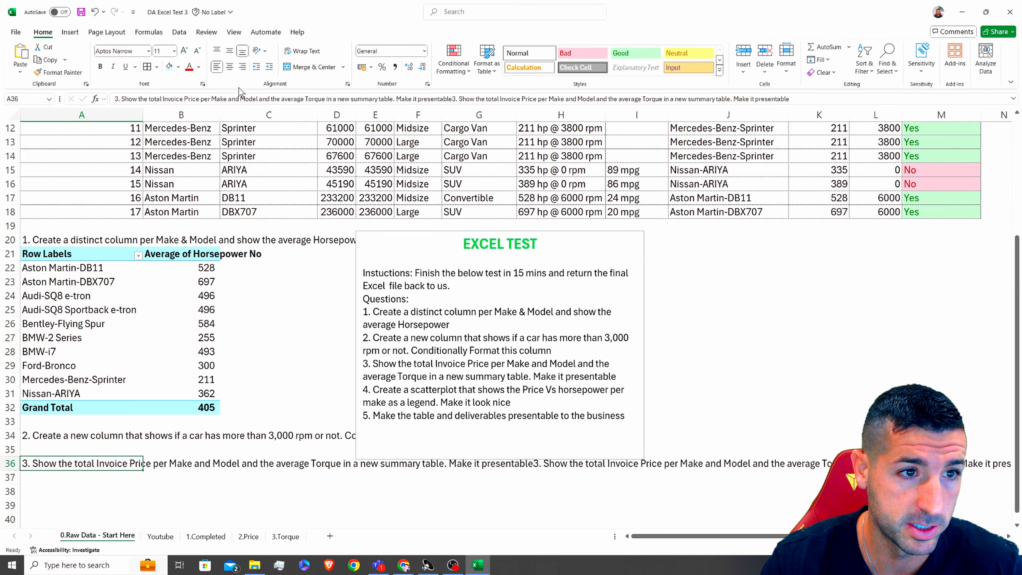
pyautogui.press('Delete')
# Paste the item 3 question about total Invoice Price and average Torque into cell A36 as one line.
pyautogui.click(223, 98)
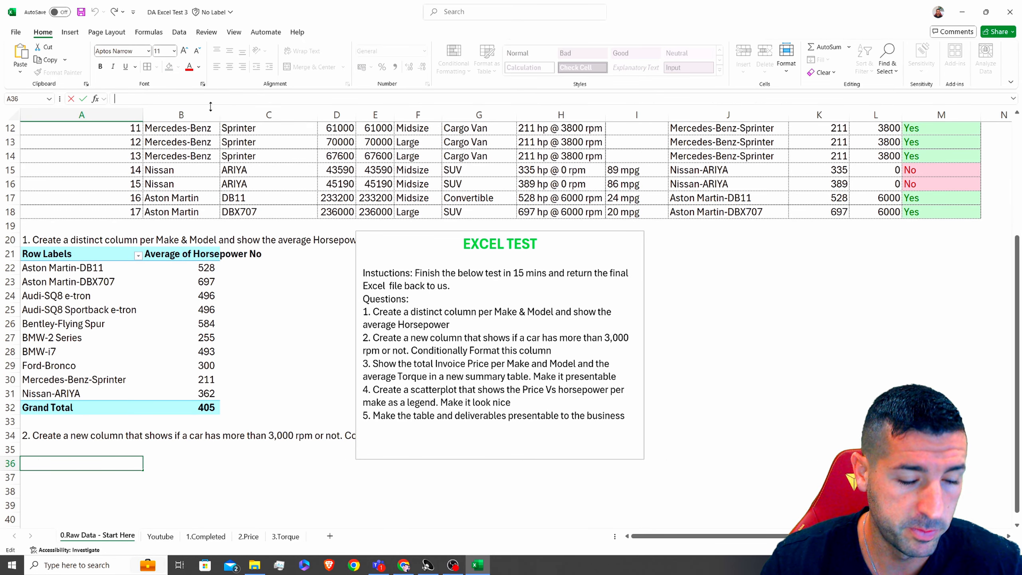
pyautogui.hotkey('ctrl', 'v')
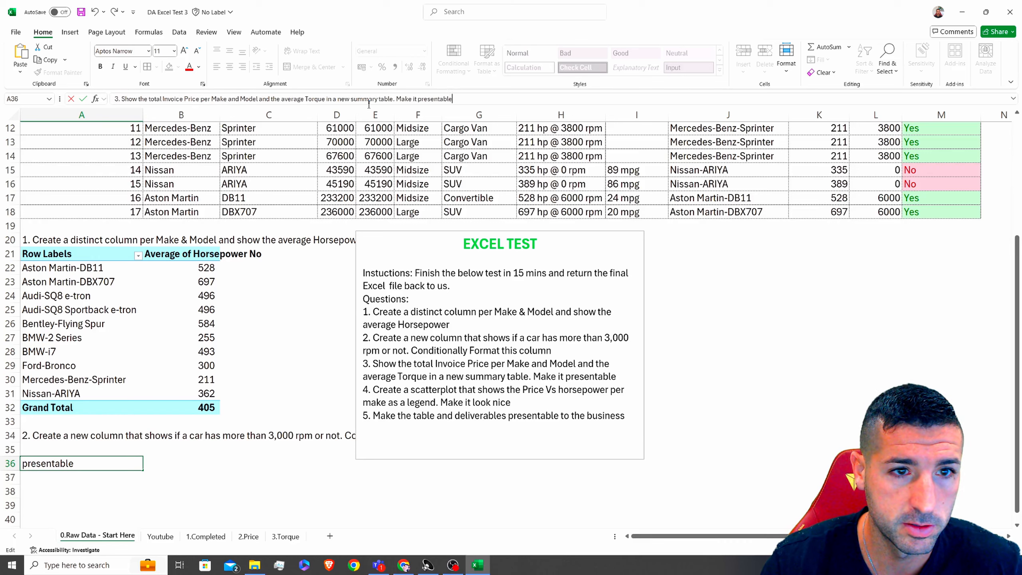
pyautogui.press('Return')
# Move the Excel test text box over to columns H to K, clear of the question texts in column A.
pyautogui.click(296, 476)
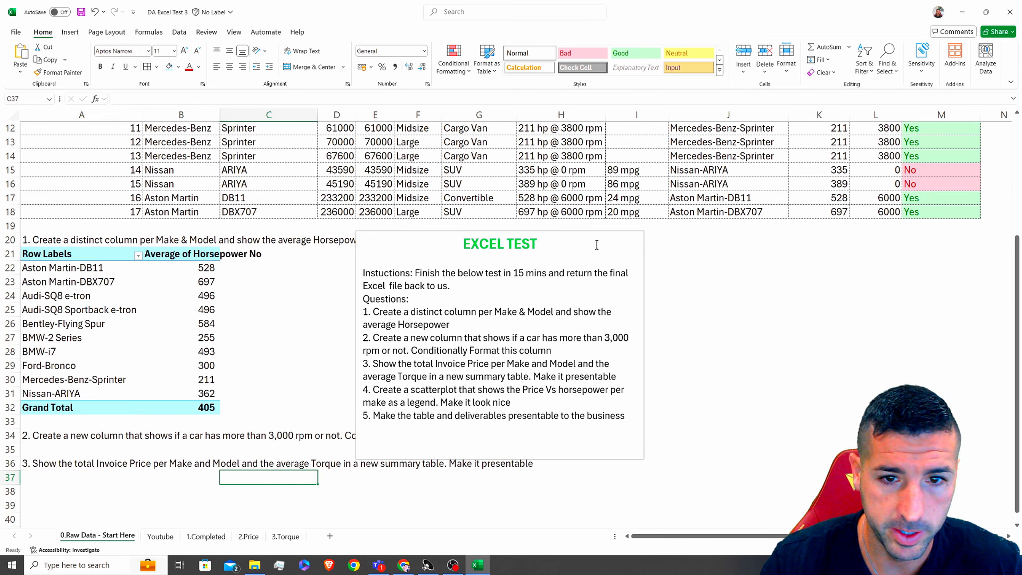
pyautogui.moveTo(599, 231); pyautogui.dragTo(793, 224)
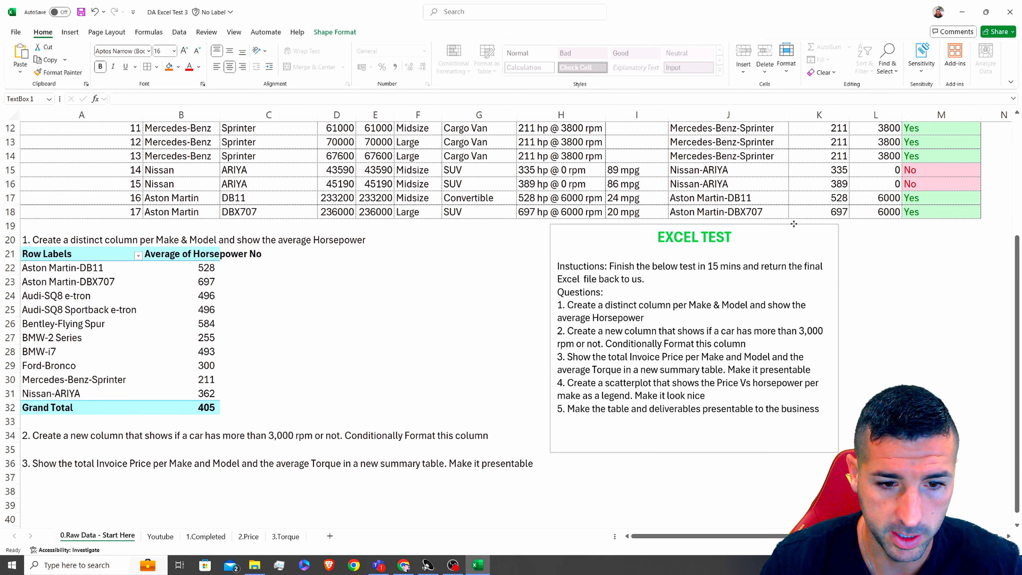
pyautogui.click(58, 444)
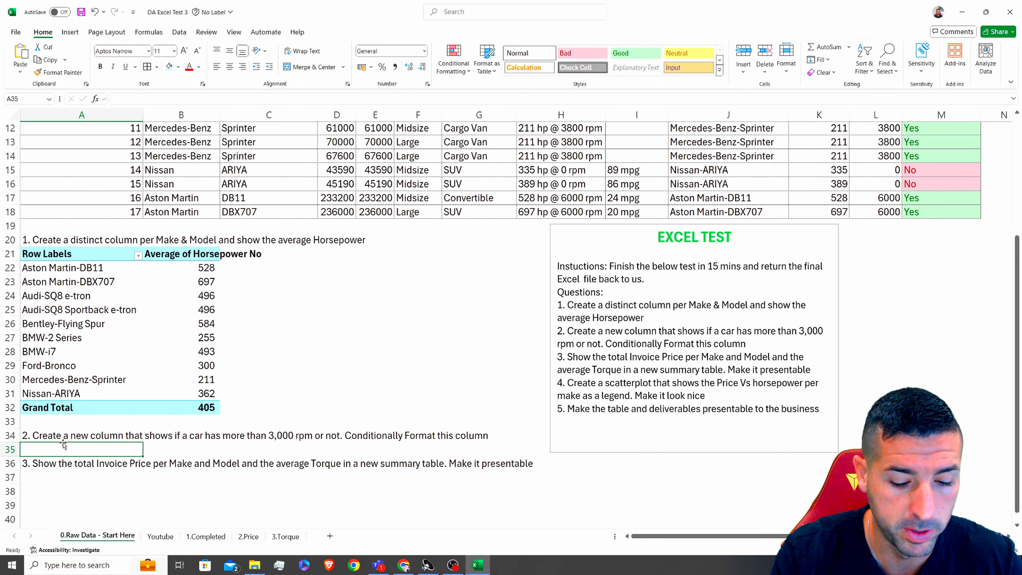
# Mark question 2 as "Completed" in A35 and insert a blank row above the question 3 text.
pyautogui.write('Completed')
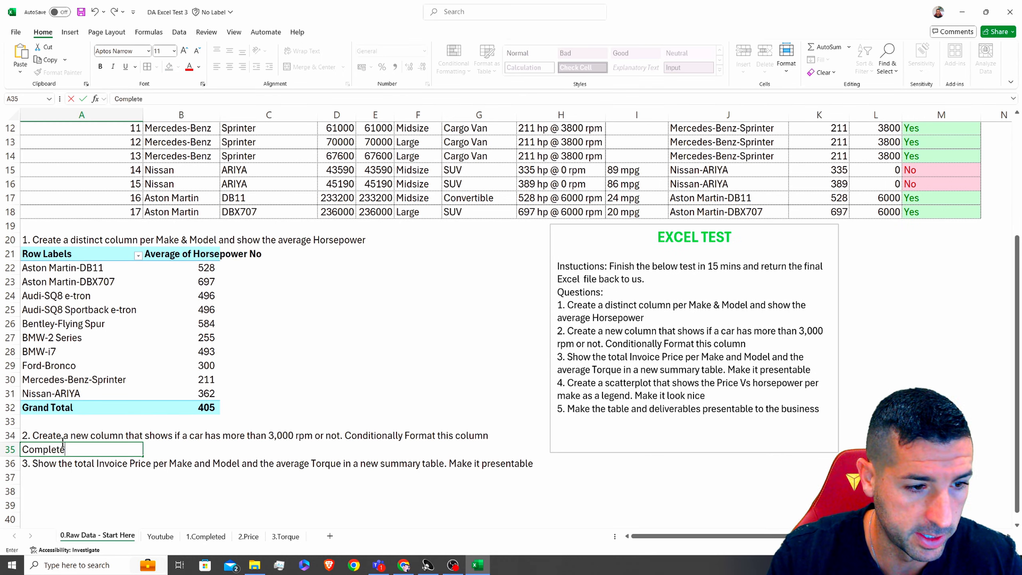
pyautogui.press('Return')
pyautogui.rightClick(10, 463)
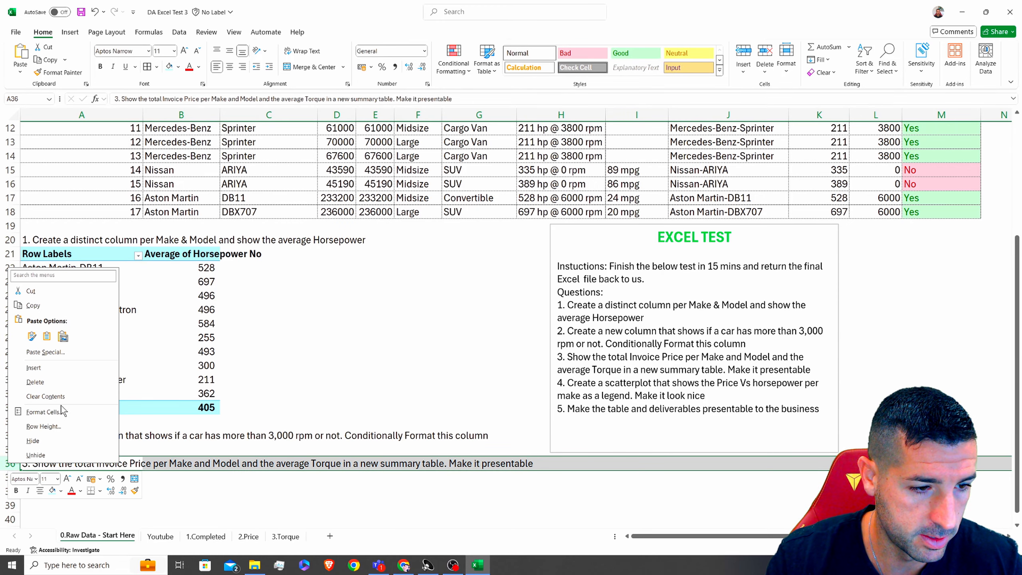
pyautogui.click(35, 368)
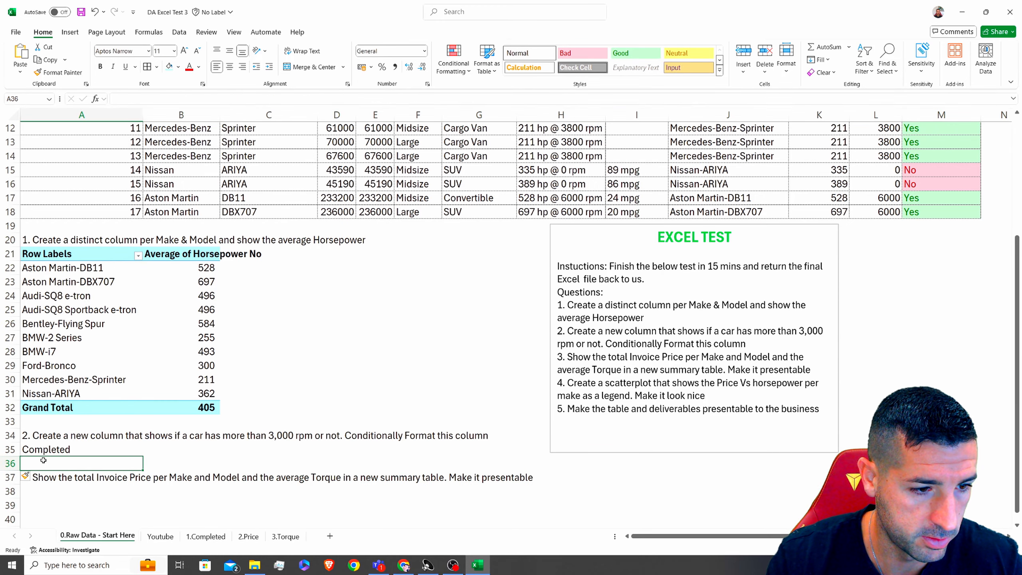
# Read question 3 and examine the Make, Model and Price columns of the raw data table for the fields it needs.
pyautogui.scroll(-1, 206, 456)
pyautogui.scroll(-2, 205, 456)
pyautogui.click(82, 395)
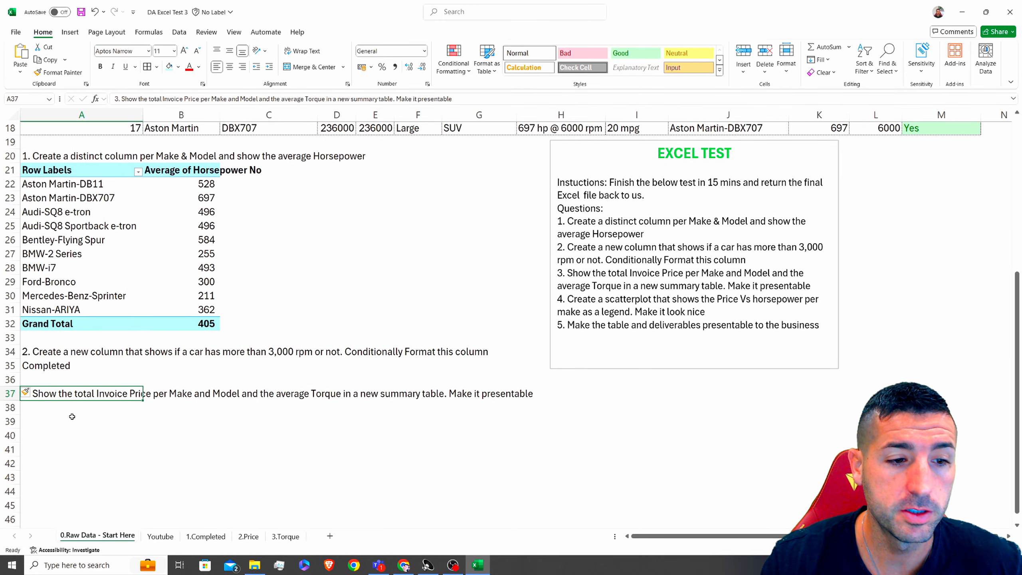
pyautogui.press('Down')
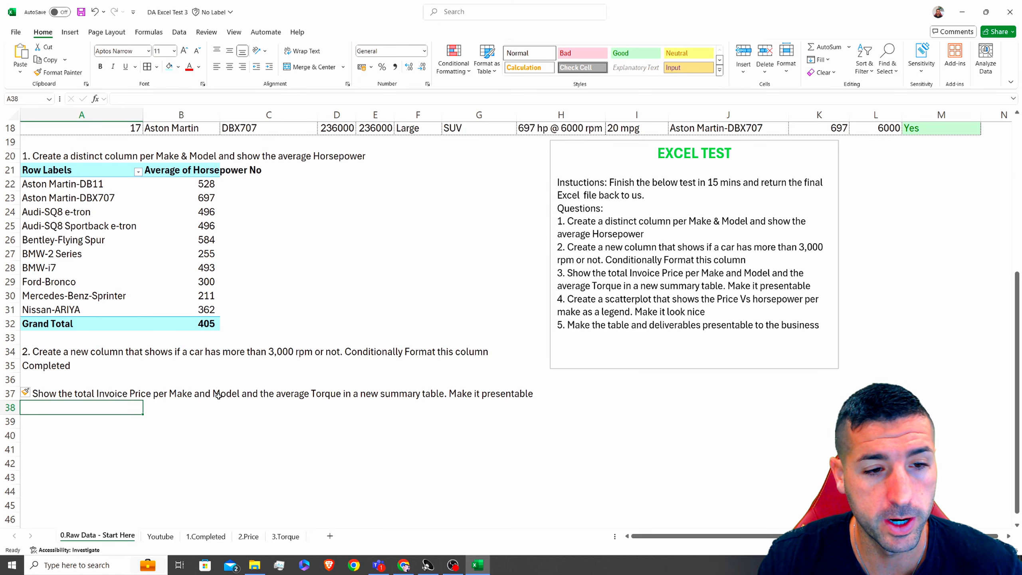
pyautogui.click(120, 394)
pyautogui.click(176, 394)
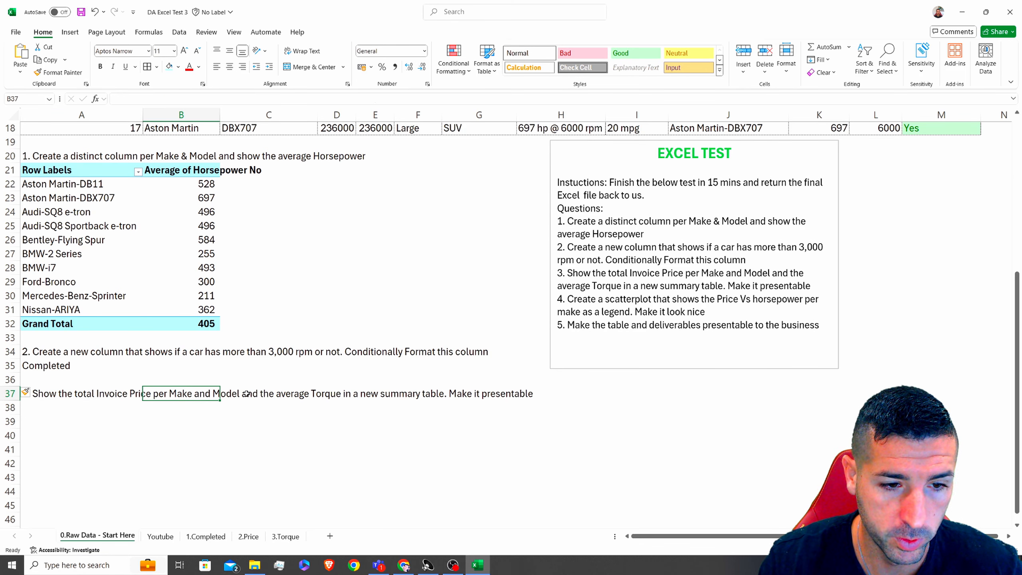
pyautogui.scroll(6, 213, 409)
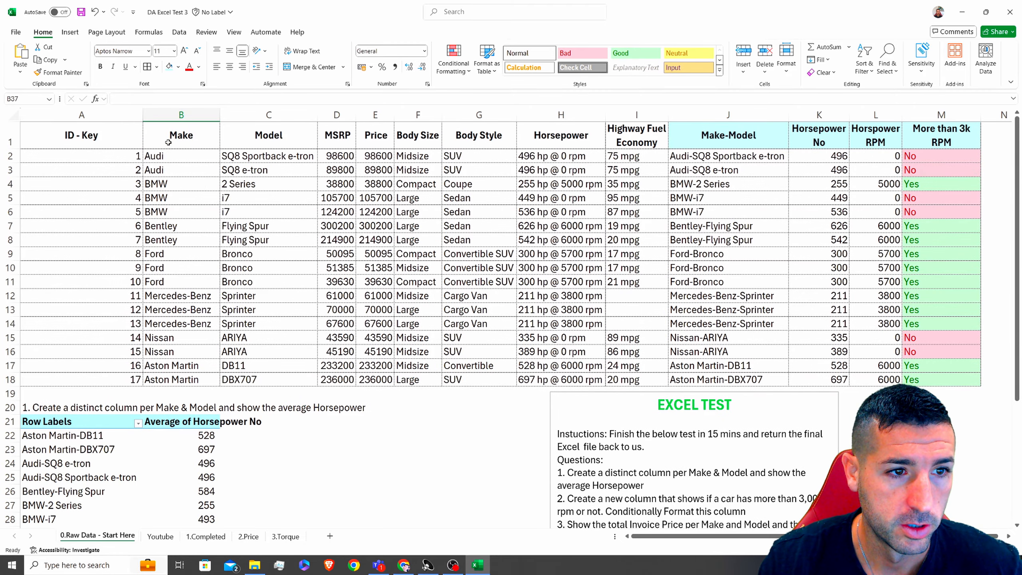
pyautogui.moveTo(182, 141); pyautogui.dragTo(187, 269)
pyautogui.moveTo(256, 145); pyautogui.dragTo(257, 295)
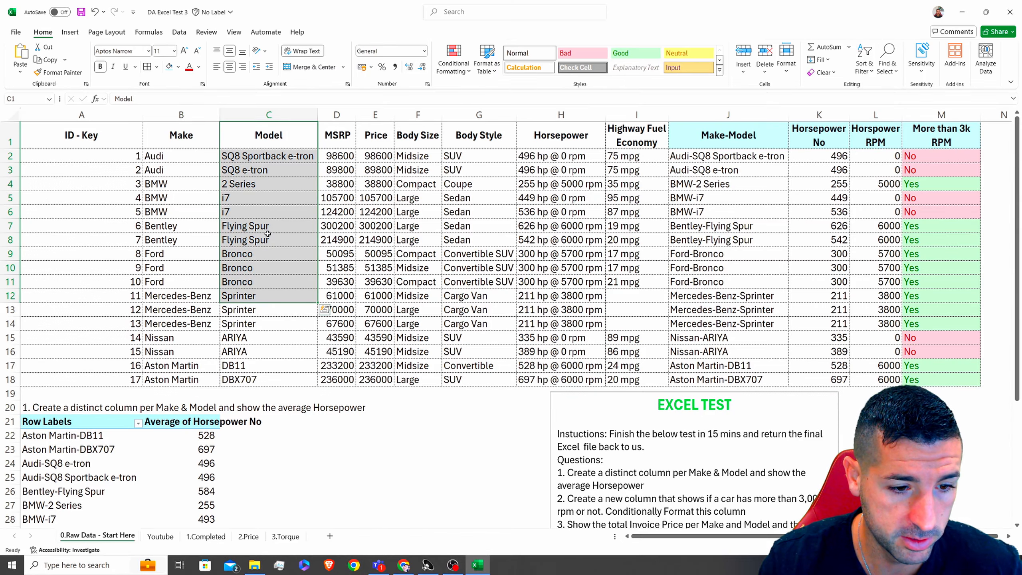
pyautogui.moveTo(625, 128); pyautogui.dragTo(133, 364)
pyautogui.moveTo(376, 137); pyautogui.dragTo(377, 296)
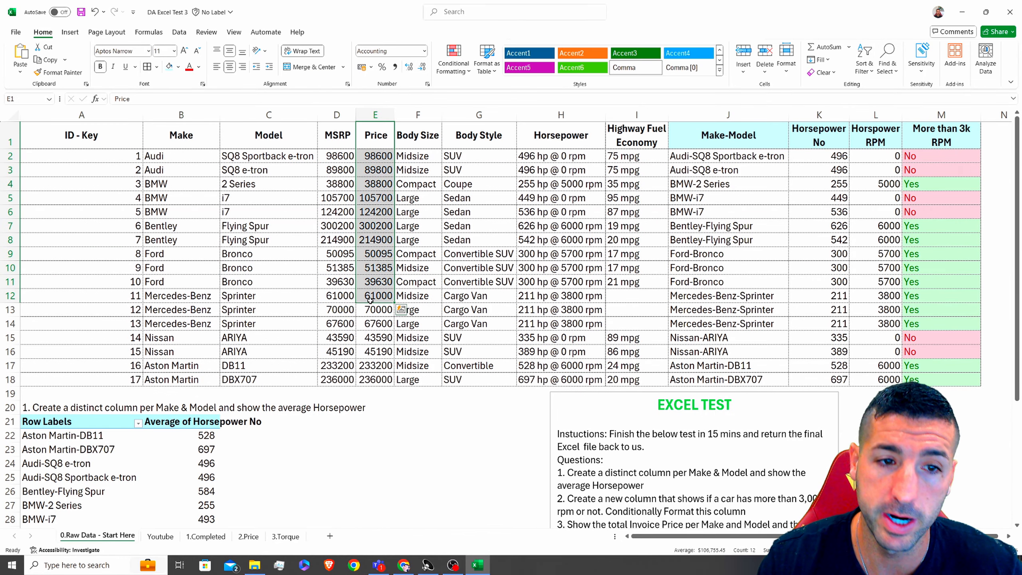
# Examine the Invoice Price column on the 2.Price sheet and return to the 0.Raw Data - Start Here sheet.
pyautogui.click(250, 536)
pyautogui.click(165, 218)
pyautogui.moveTo(232, 131); pyautogui.dragTo(233, 320)
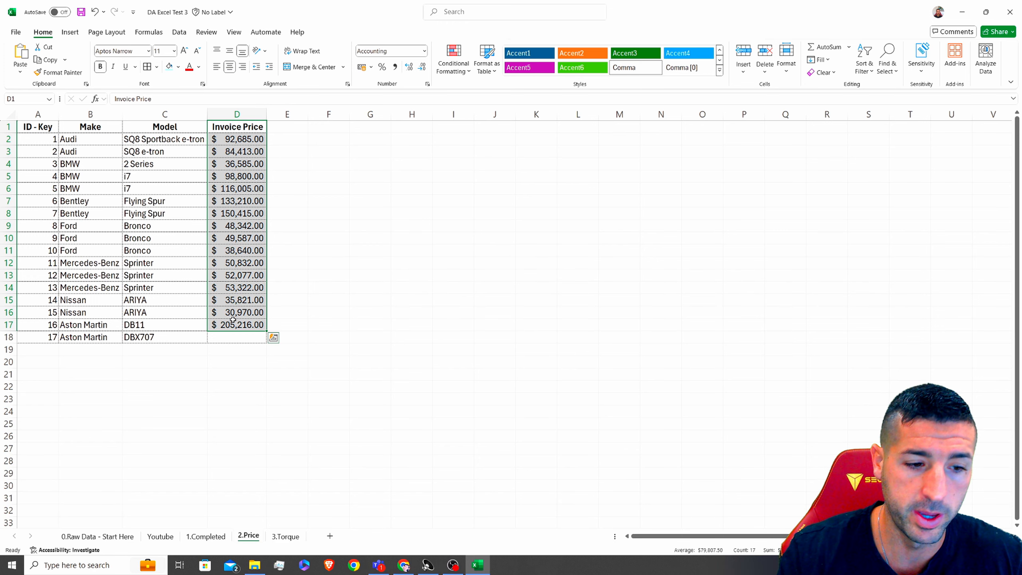
pyautogui.click(172, 539)
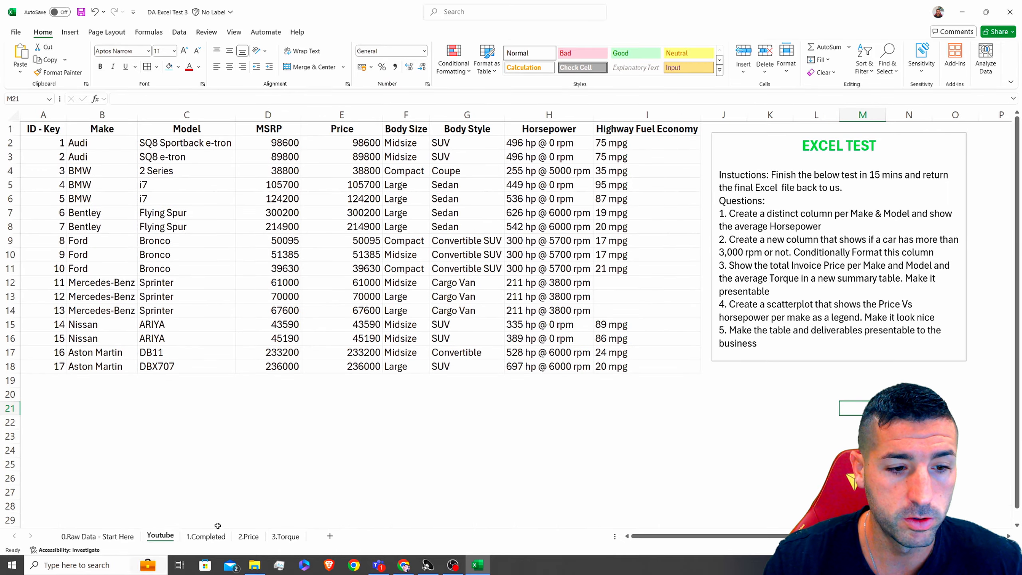
pyautogui.click(96, 537)
# Check question 3's torque requirement against the raw data columns and examine the Torque values on the 3.Torque sheet.
pyautogui.scroll(-6, 210, 444)
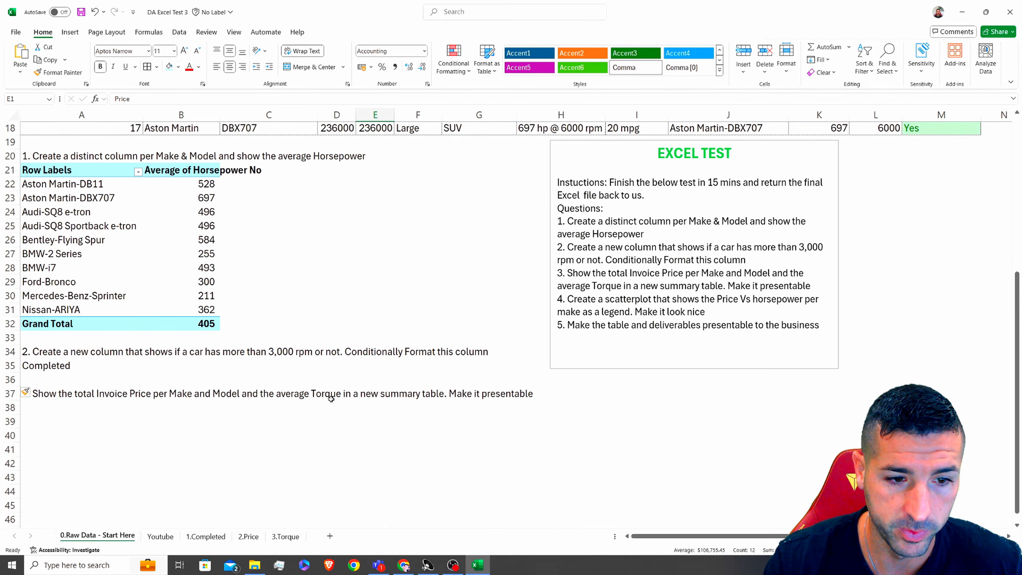
pyautogui.click(309, 400)
pyautogui.scroll(6, 307, 400)
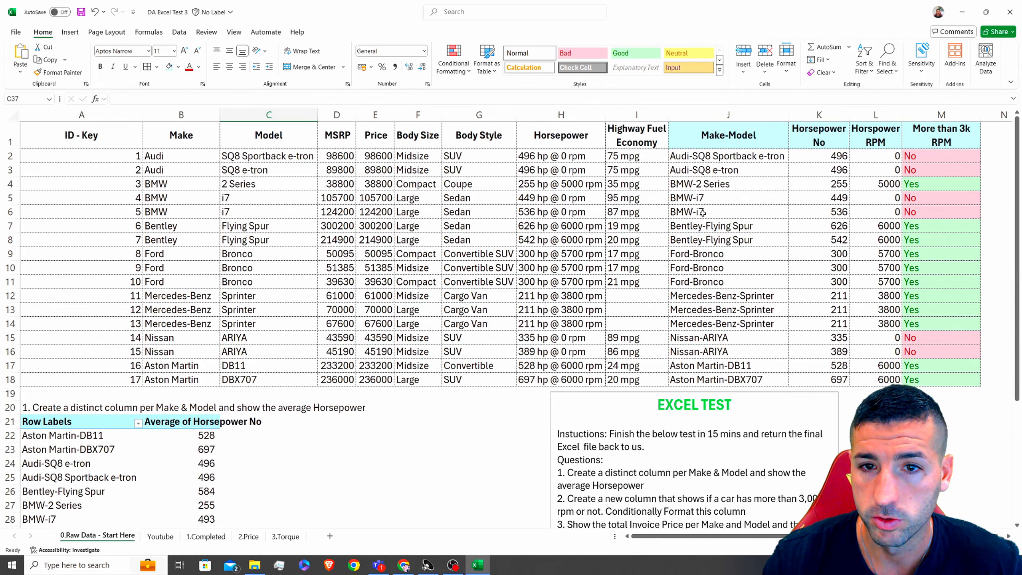
pyautogui.moveTo(640, 139); pyautogui.dragTo(384, 367)
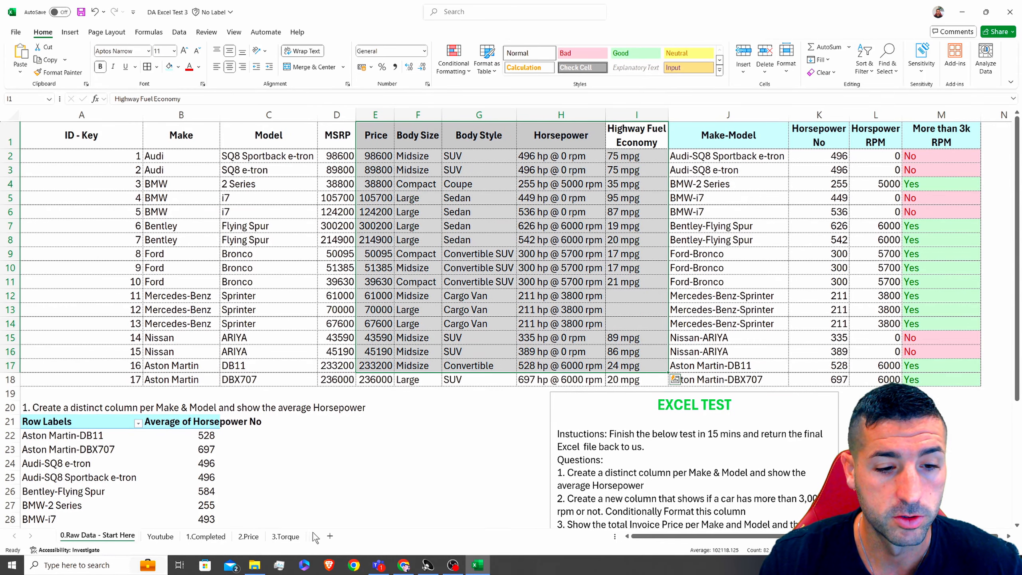
pyautogui.click(284, 537)
pyautogui.click(252, 324)
pyautogui.moveTo(217, 337); pyautogui.dragTo(21, 125)
pyautogui.click(204, 140)
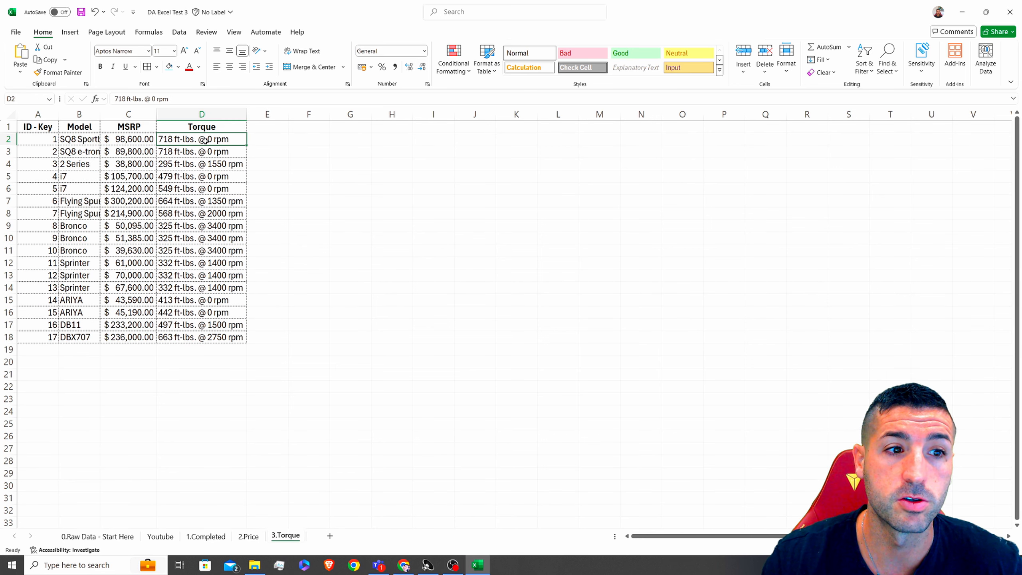
pyautogui.moveTo(202, 140); pyautogui.dragTo(225, 338)
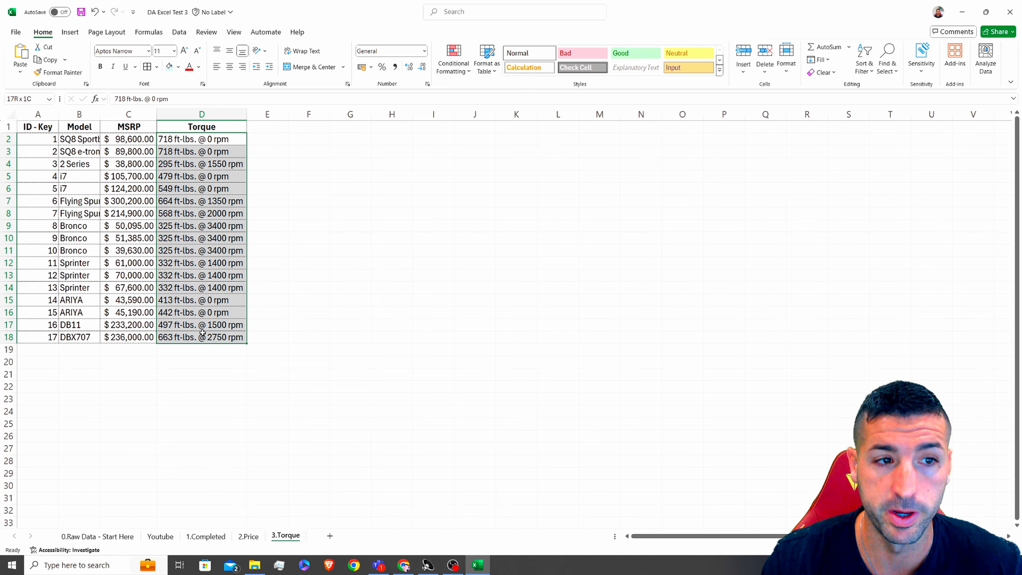
pyautogui.click(217, 238)
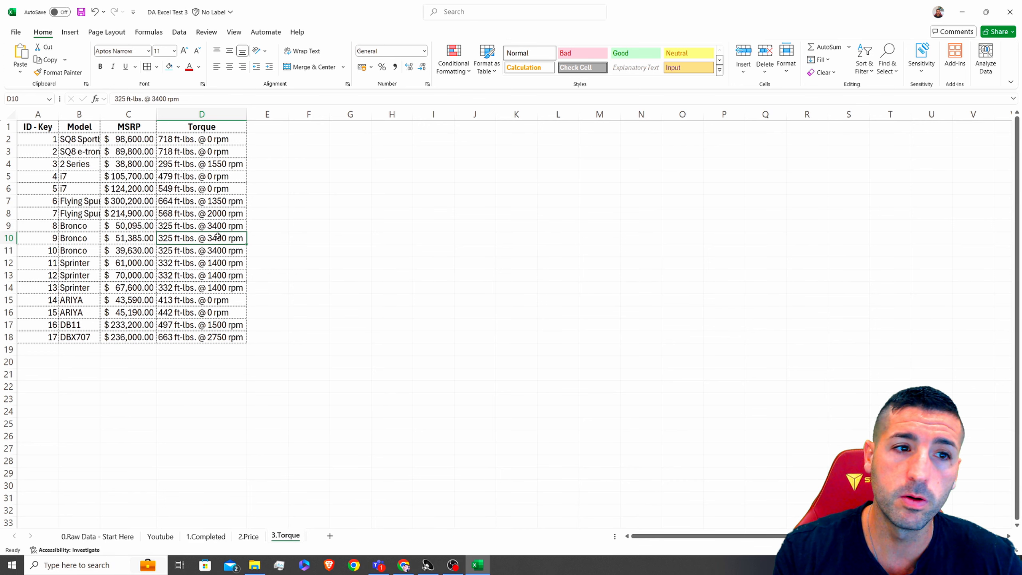
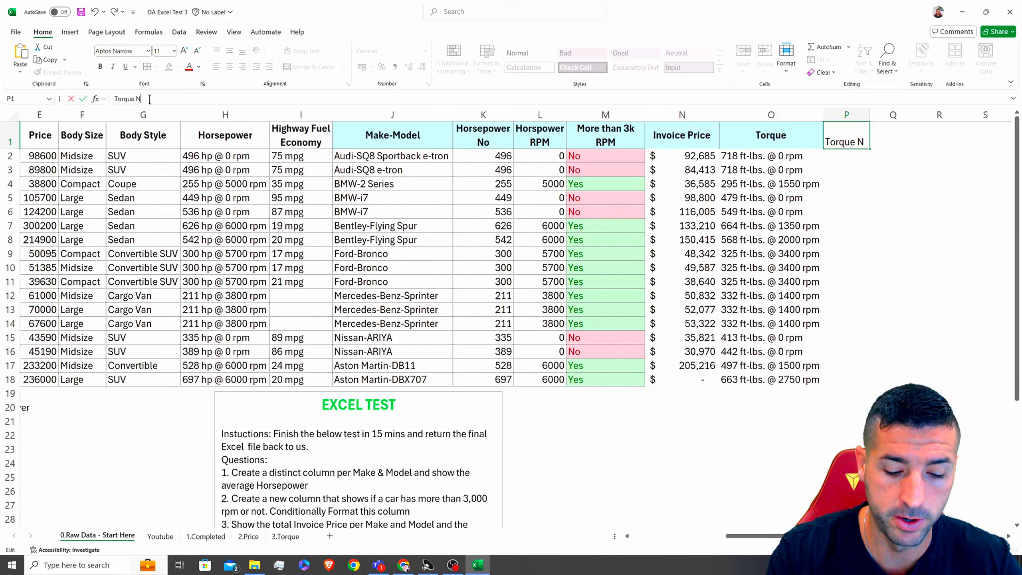
# Head column P "Torque No" and extract the first three characters of O2 into P2 with =LEFT(O2,3).
pyautogui.press('Return')
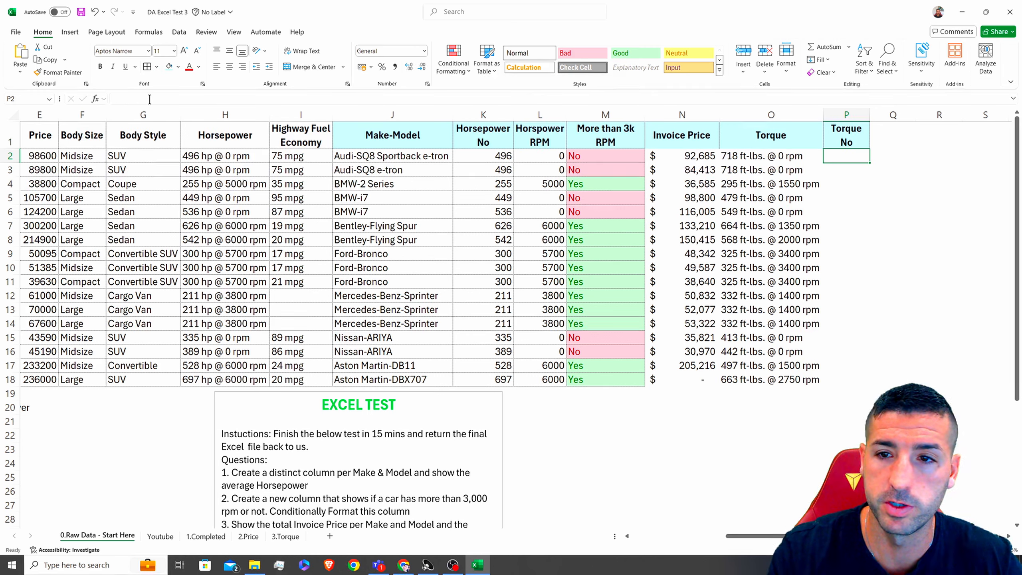
pyautogui.write('=left(')
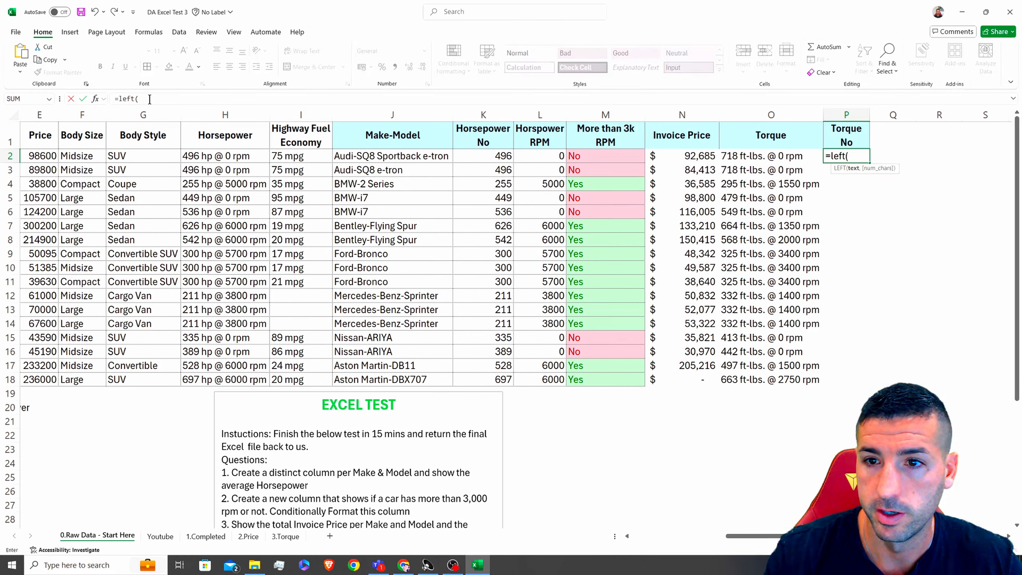
pyautogui.click(766, 160)
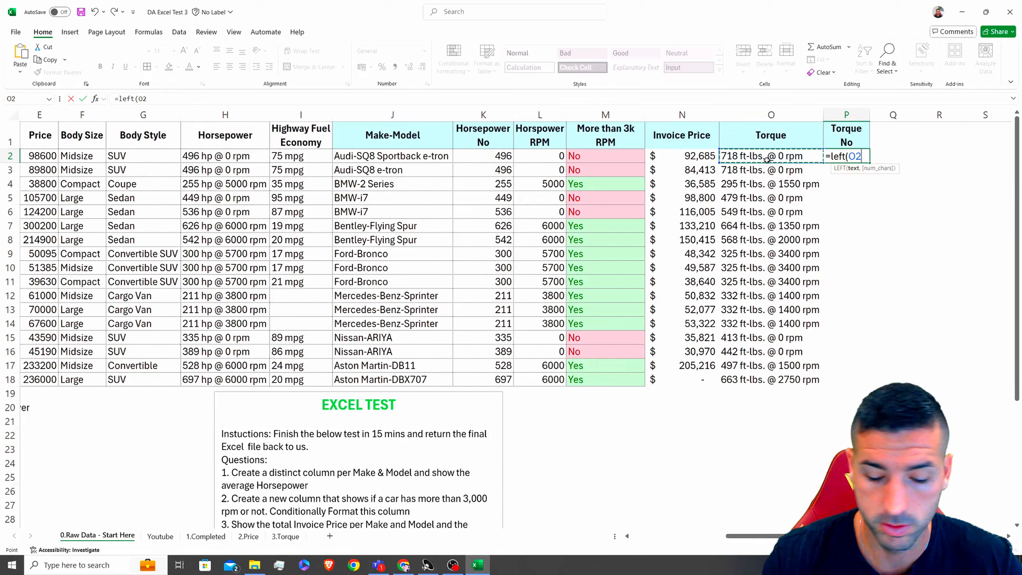
pyautogui.write(',3')
pyautogui.press('Return')
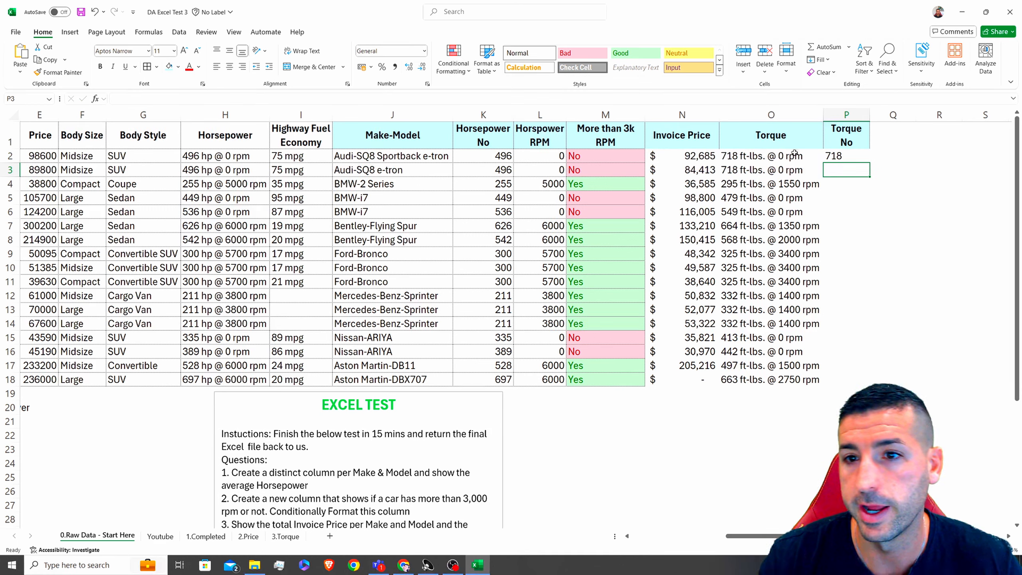
# Convert the extracted torque in P2 to a number by changing the formula to =VALUE(LEFT(O2,3)).
pyautogui.click(863, 160)
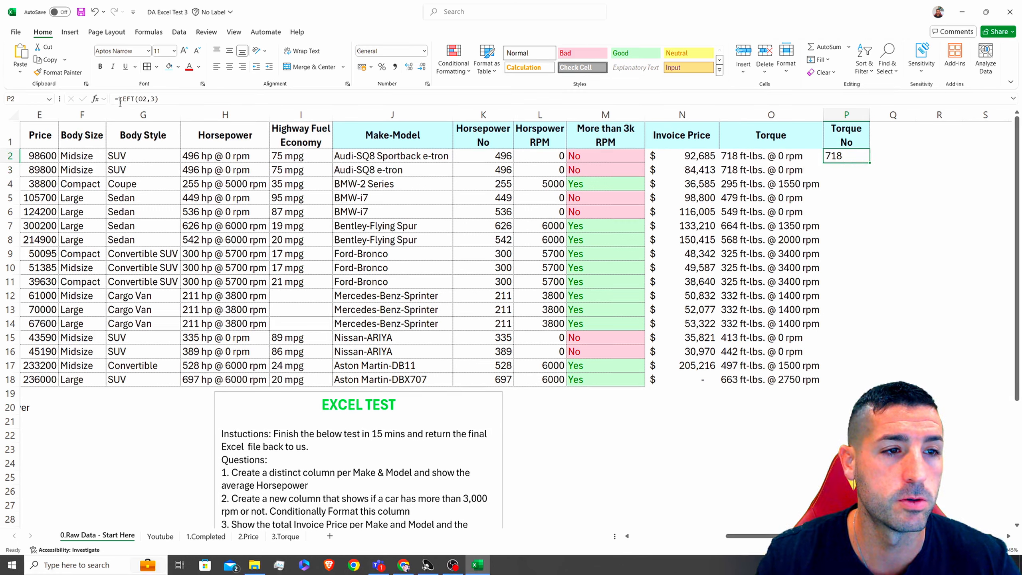
pyautogui.click(156, 99)
pyautogui.click(117, 99)
pyautogui.write('value(')
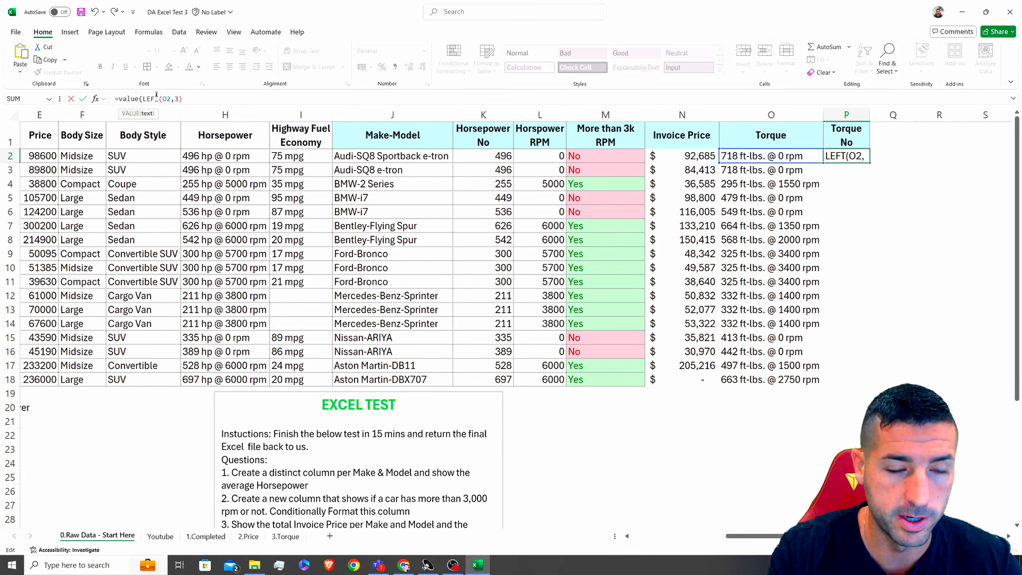
pyautogui.click(207, 100)
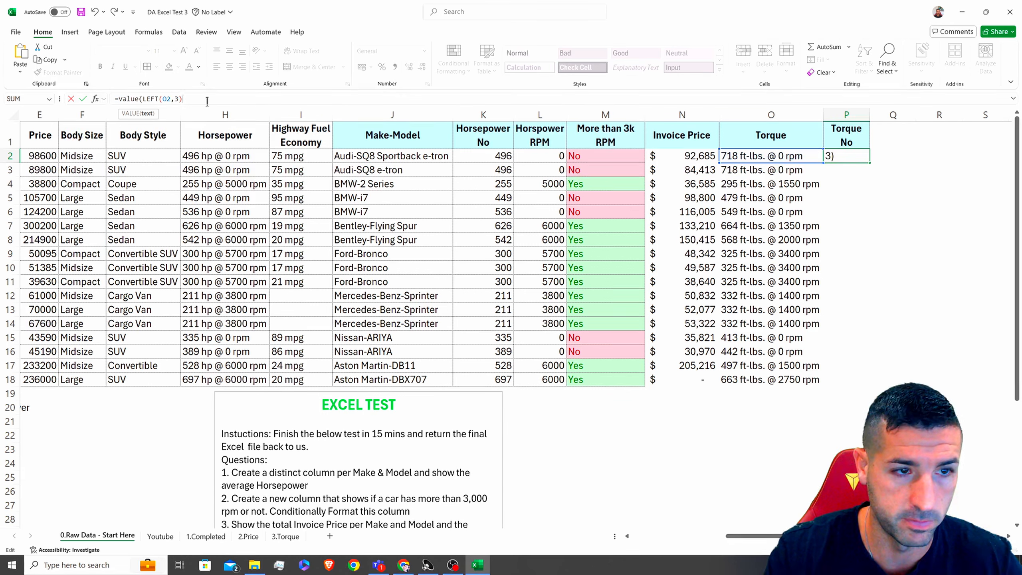
pyautogui.write(')')
pyautogui.press('Return')
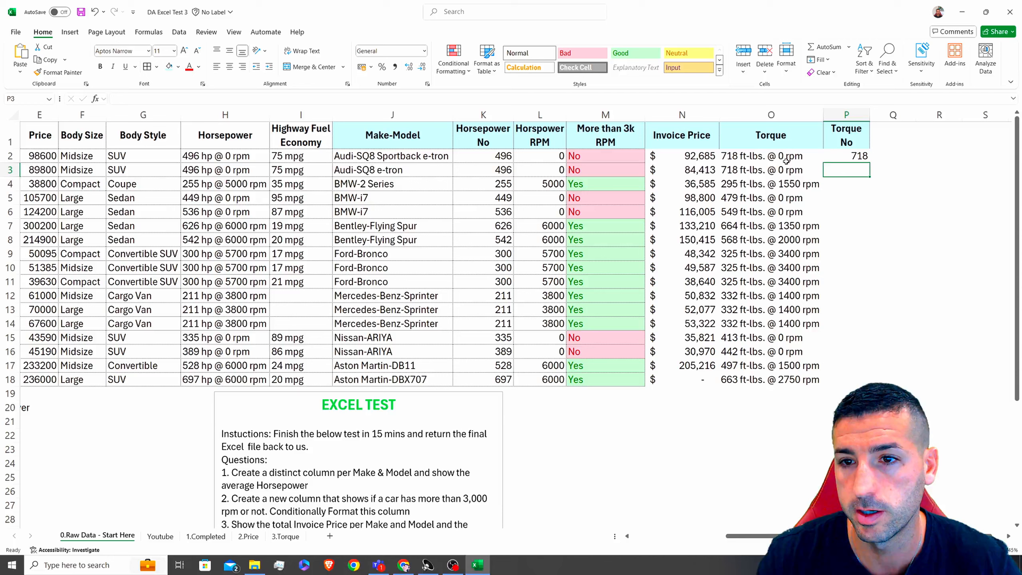
# Fill the Torque No formula from P2 down to P18 and review the Invoice Price, Torque and Torque No columns.
pyautogui.click(869, 160)
pyautogui.doubleClick(871, 162)
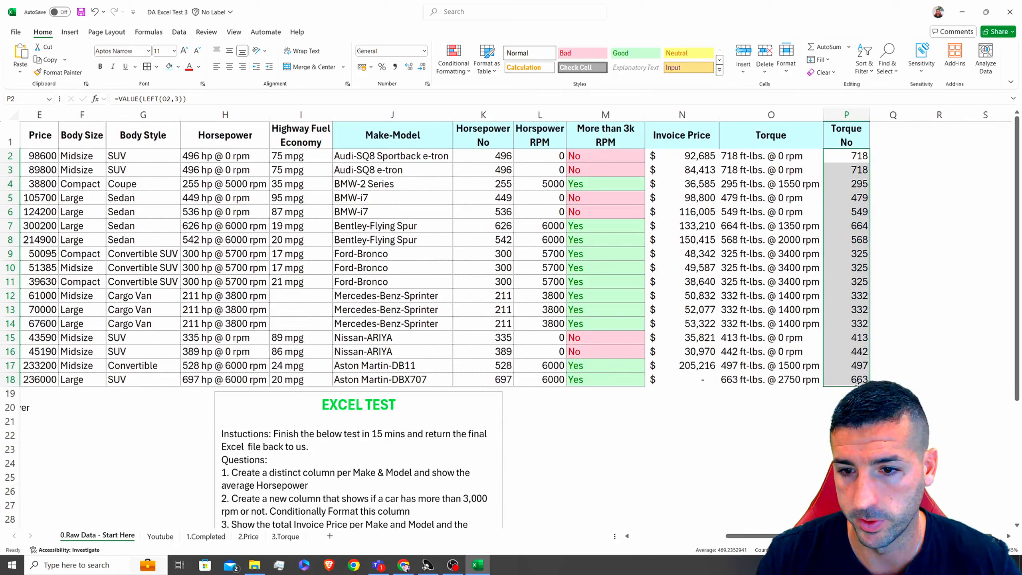
pyautogui.moveTo(856, 380); pyautogui.dragTo(698, 135)
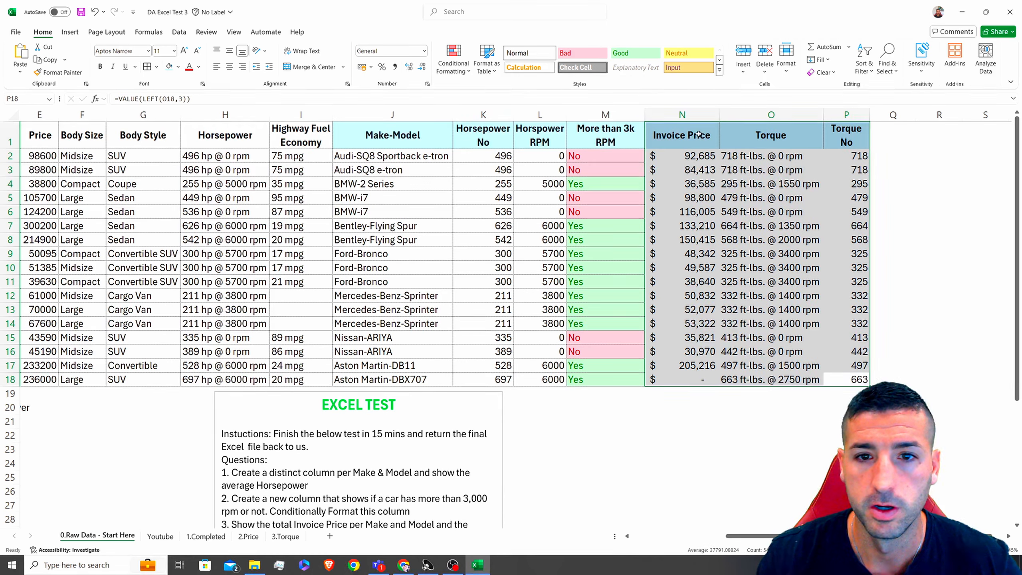
pyautogui.click(835, 242)
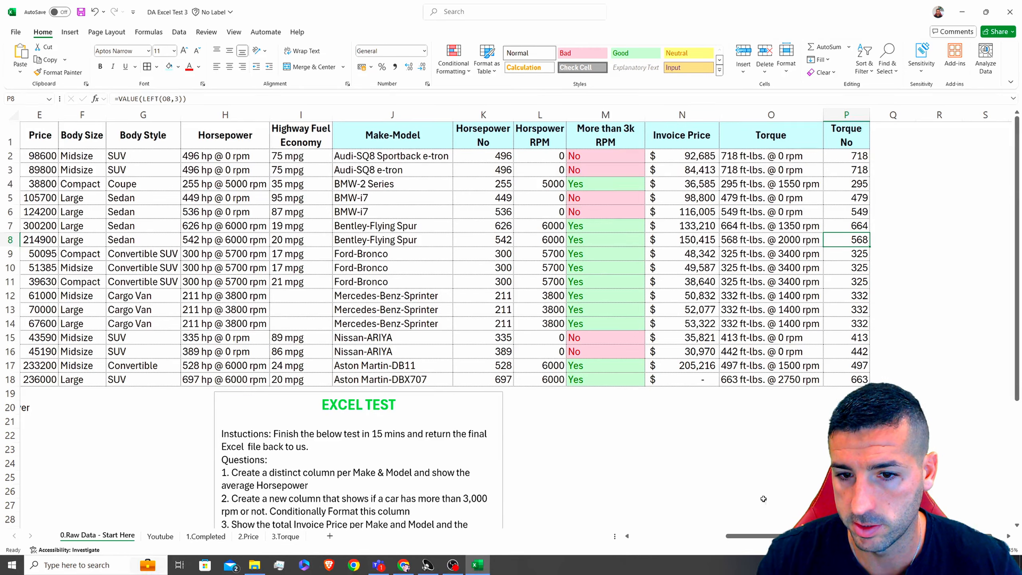
# Check question 3's wording in A37 and examine the average horsepower pivot table made for question 1.
pyautogui.moveTo(751, 537); pyautogui.dragTo(648, 536)
pyautogui.scroll(-6, 300, 440)
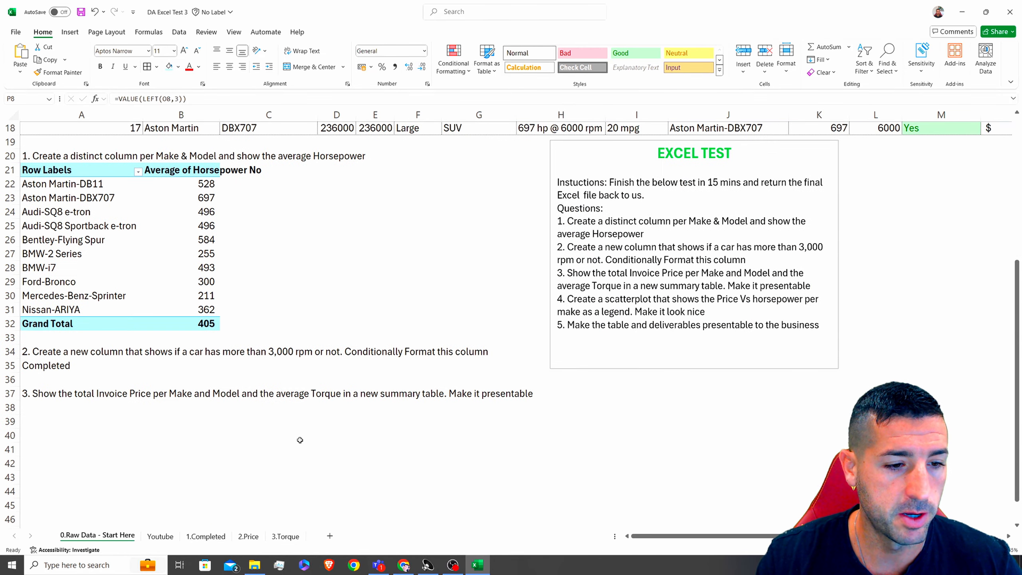
pyautogui.click(83, 400)
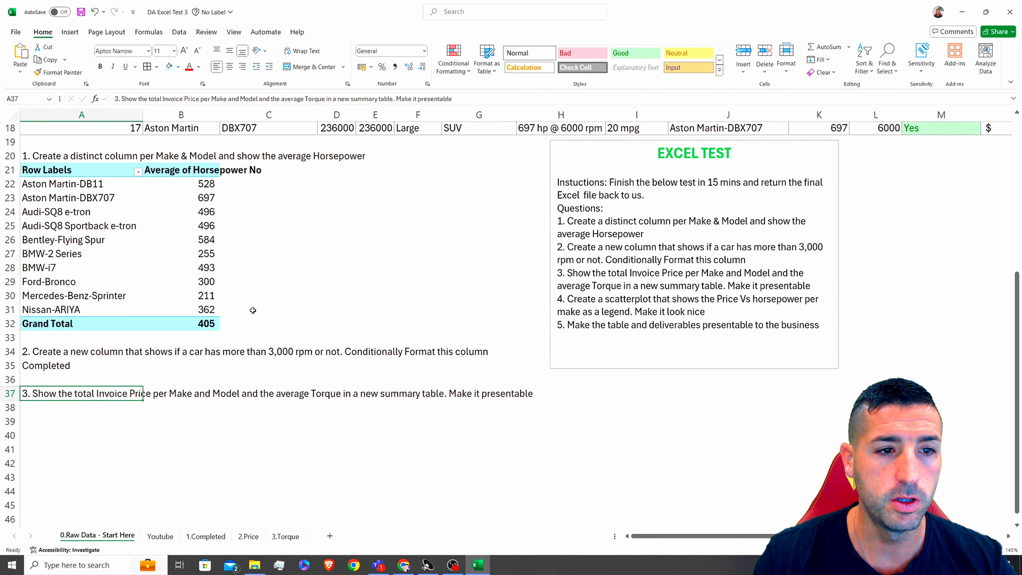
pyautogui.scroll(2, 68, 290)
pyautogui.moveTo(51, 253); pyautogui.dragTo(193, 411)
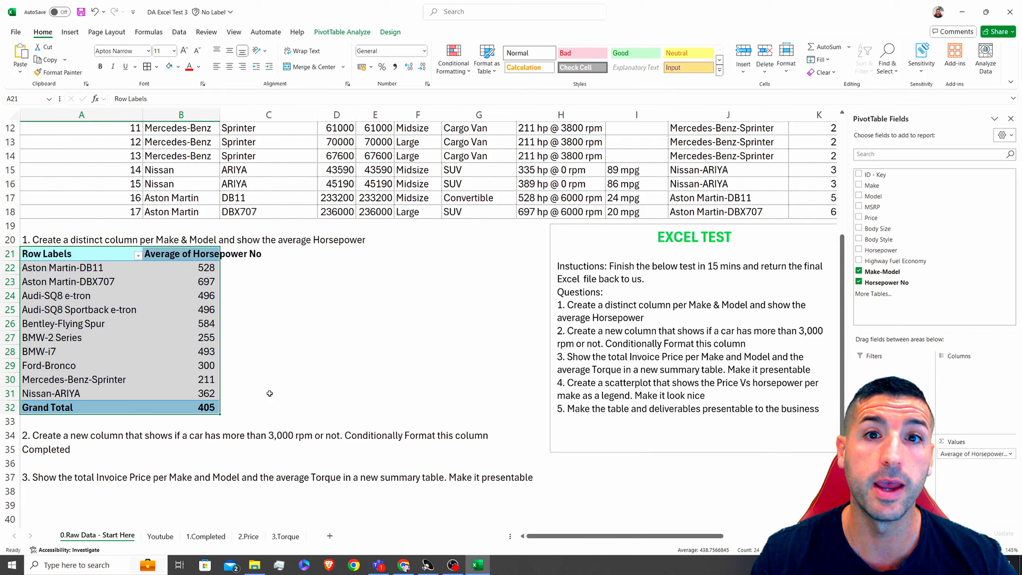
# Extend the question 1 pivot table's data source to A1:P18 of the raw data, covering the Invoice Price and Torque No columns.
pyautogui.click(99, 296)
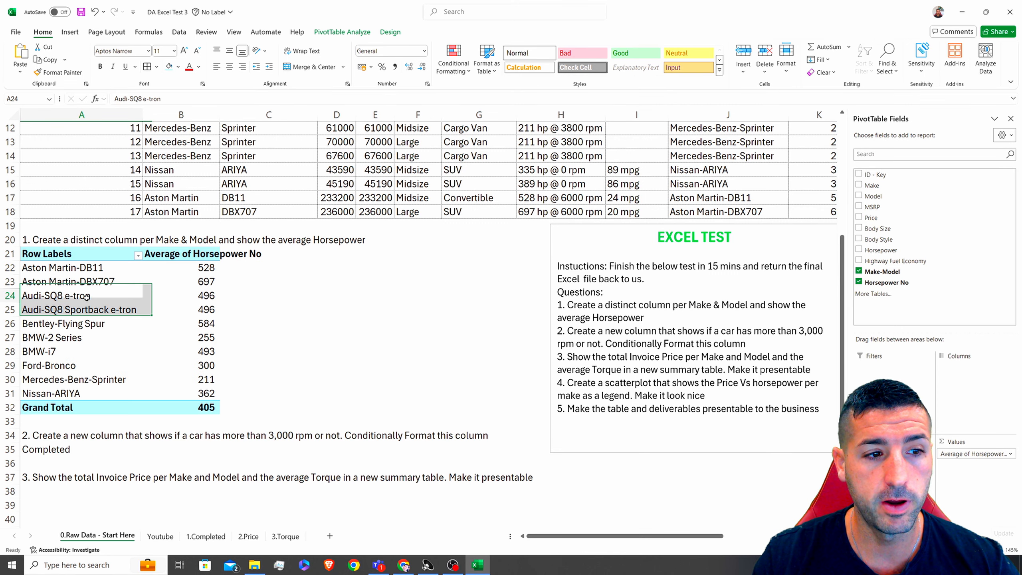
pyautogui.moveTo(155, 326)
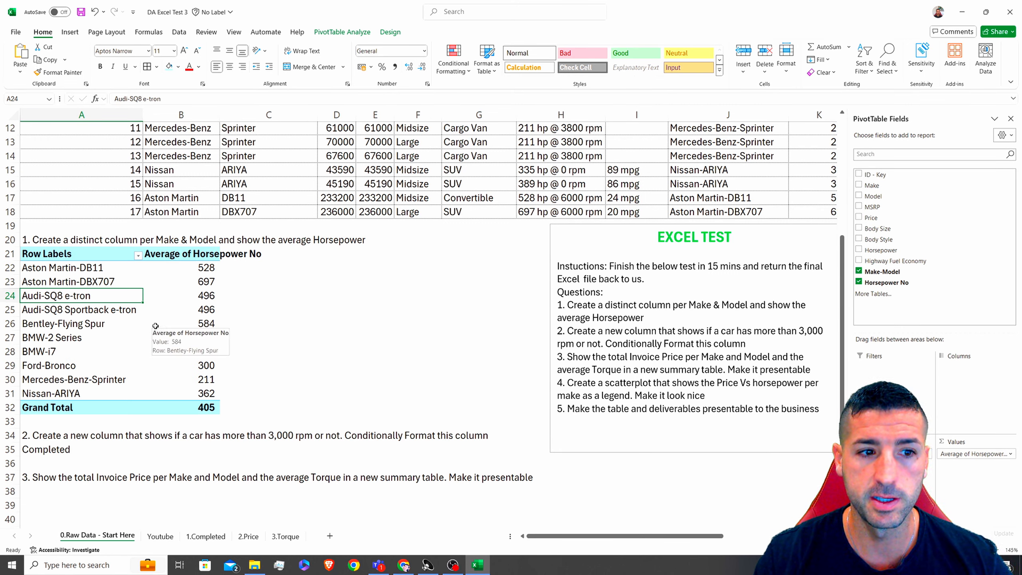
pyautogui.click(344, 34)
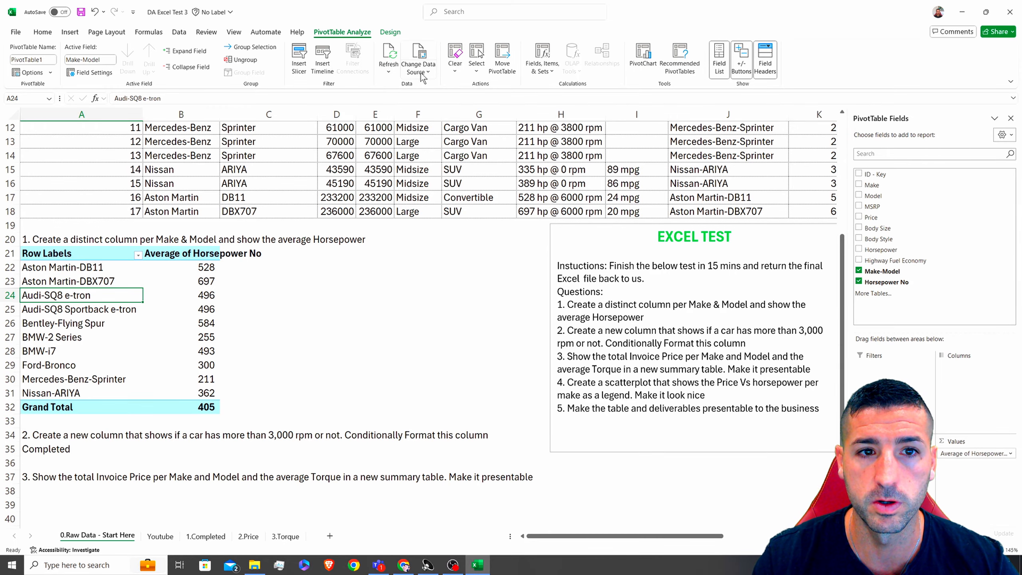
pyautogui.click(419, 52)
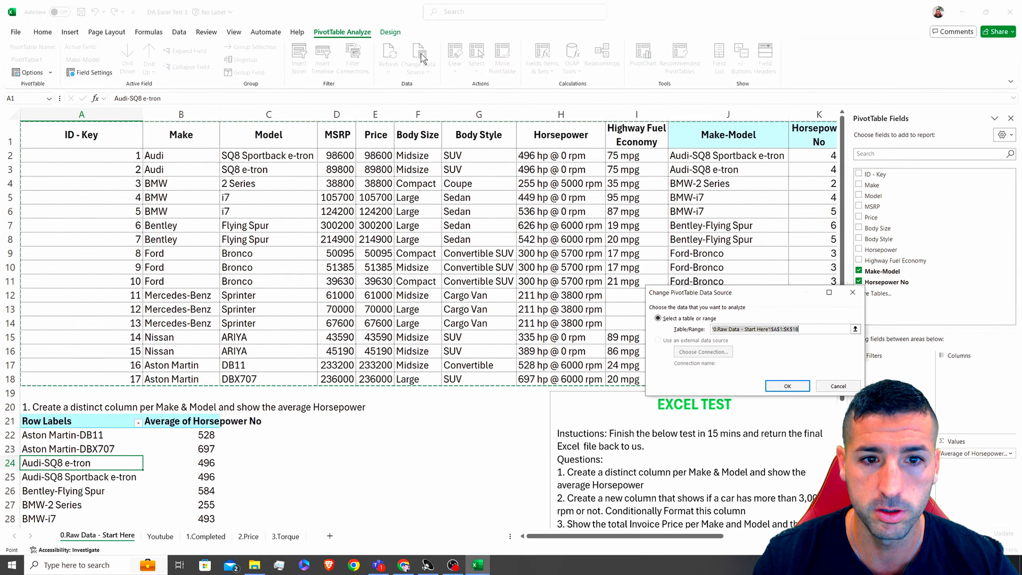
pyautogui.moveTo(628, 537); pyautogui.dragTo(720, 544)
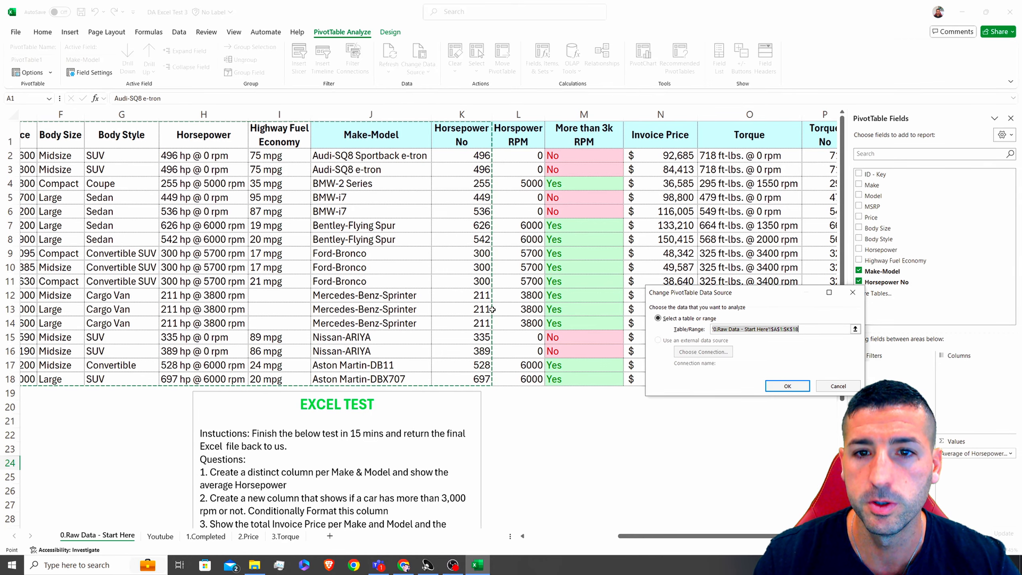
pyautogui.hscroll(2, 788, 186)
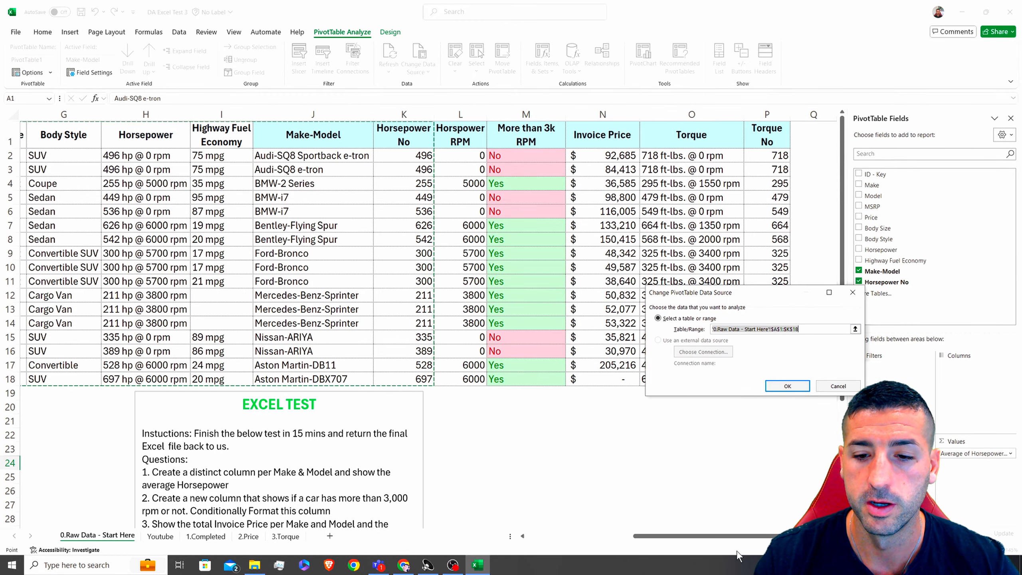
pyautogui.moveTo(740, 537); pyautogui.dragTo(624, 537)
pyautogui.moveTo(81, 137); pyautogui.dragTo(762, 381)
pyautogui.click(785, 386)
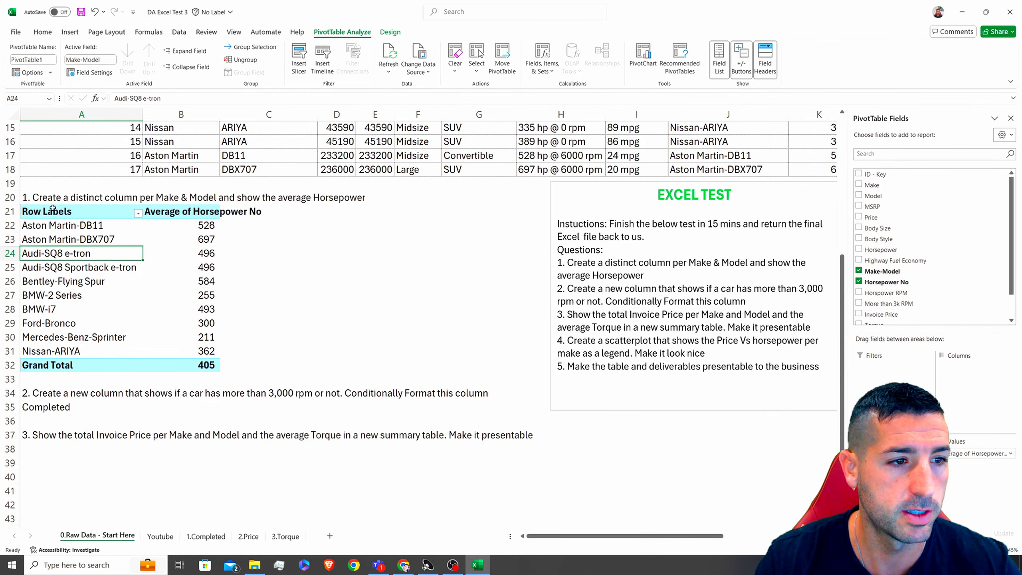
# Duplicate the question 1 pivot table from A21:B32 to A38, directly below the question 3 heading.
pyautogui.moveTo(53, 208); pyautogui.dragTo(202, 365)
pyautogui.hotkey('ctrl', 'c')
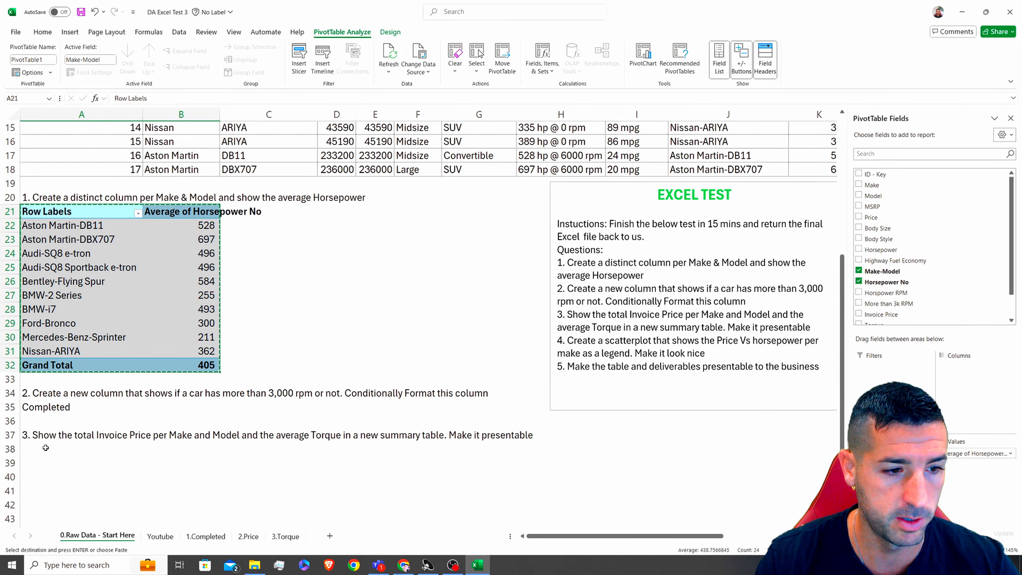
pyautogui.click(45, 448)
pyautogui.hotkey('ctrl', 'v')
pyautogui.scroll(-3, 93, 372)
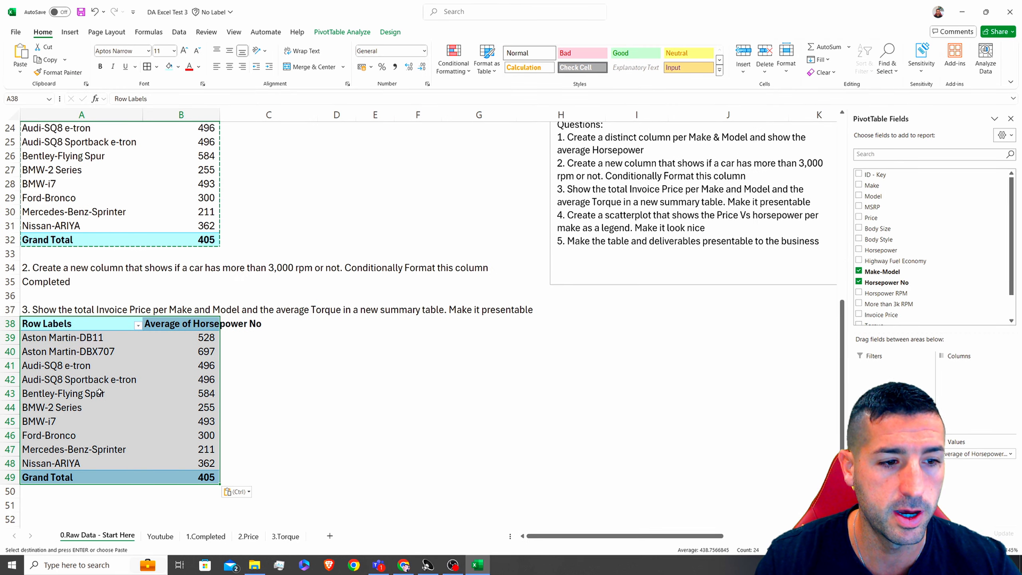
# Replace Make-Model with Make and Model as the copied pivot table's row fields and remove the Horsepower No values.
pyautogui.rightClick(93, 372)
pyautogui.click(893, 454)
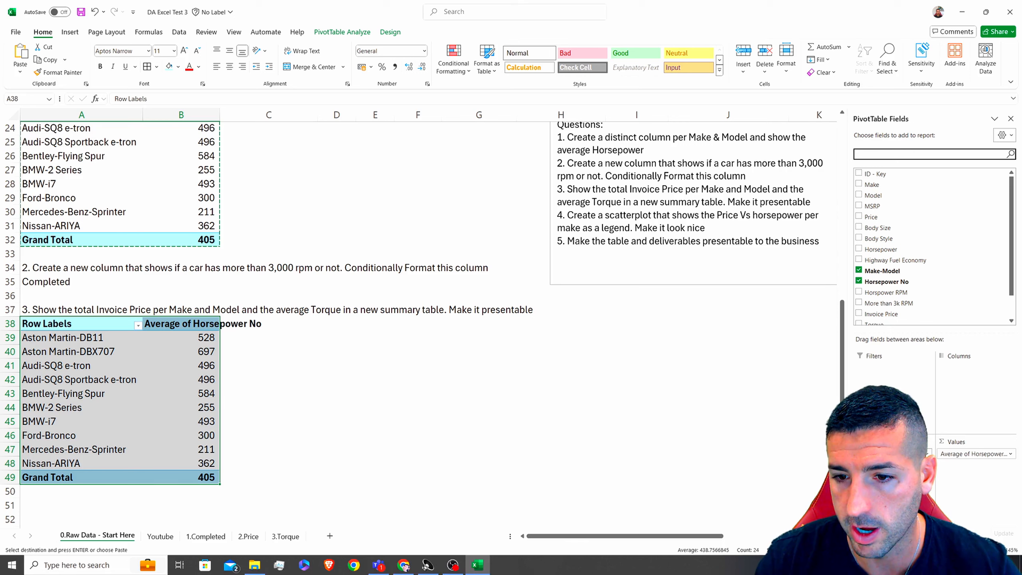
pyautogui.click(872, 185)
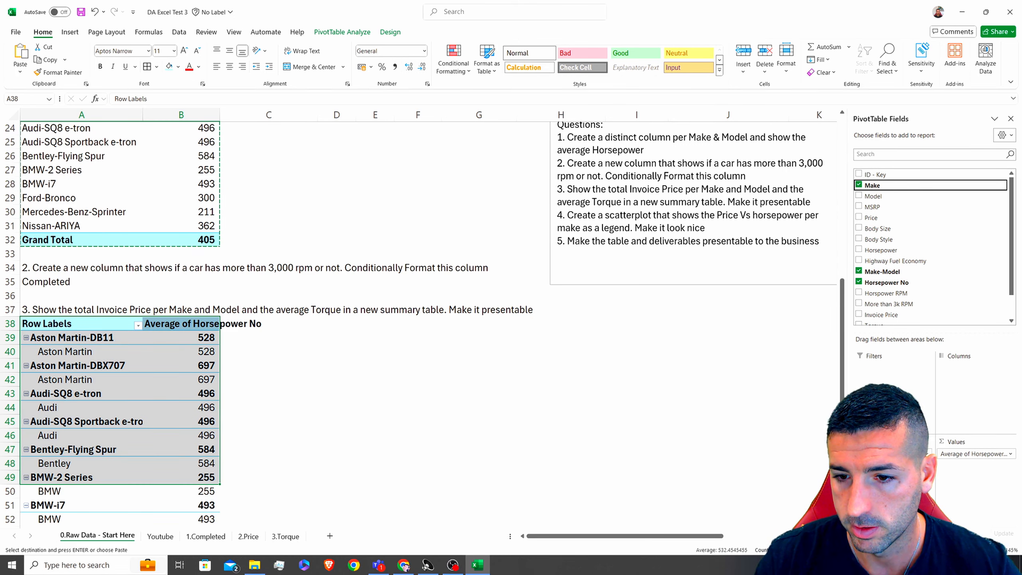
pyautogui.moveTo(893, 454); pyautogui.dragTo(916, 281)
pyautogui.moveTo(880, 198); pyautogui.dragTo(897, 467)
pyautogui.moveTo(968, 456); pyautogui.dragTo(942, 296)
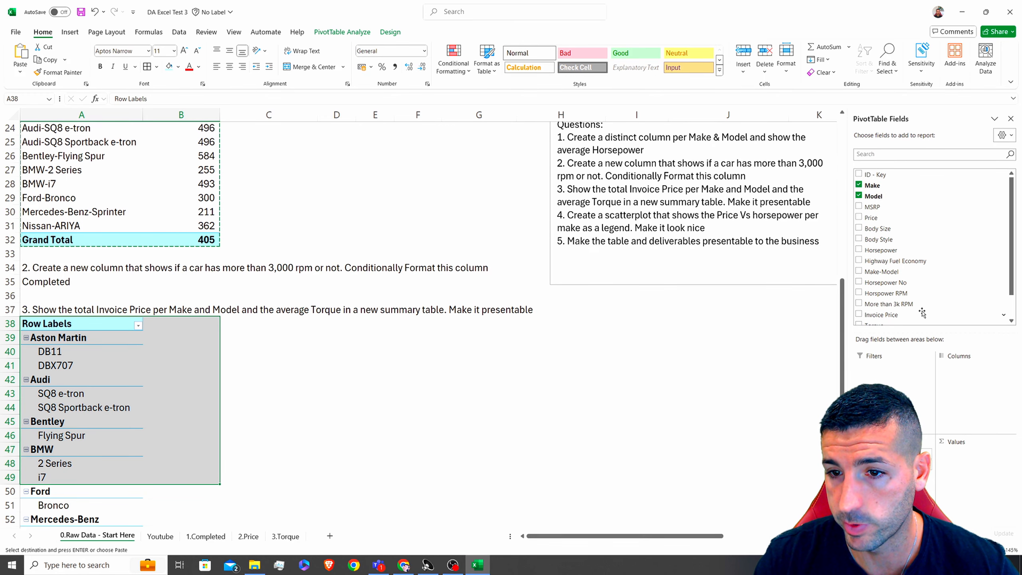
# Add Invoice Price and Torque No as value fields in the question 3 pivot table.
pyautogui.scroll(-1, 901, 314)
pyautogui.moveTo(902, 291); pyautogui.dragTo(981, 461)
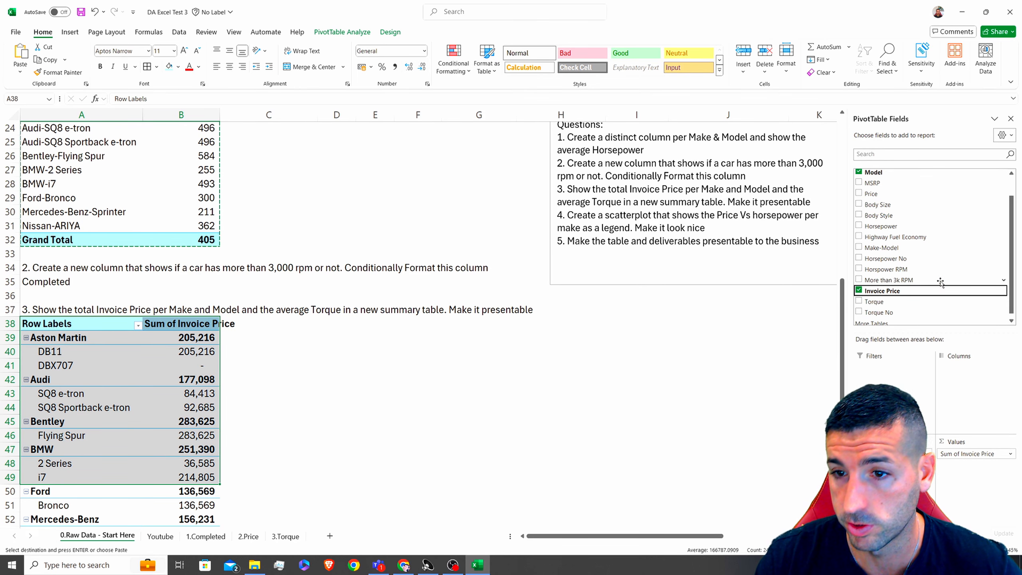
pyautogui.scroll(-1, 910, 280)
pyautogui.moveTo(900, 311); pyautogui.dragTo(970, 464)
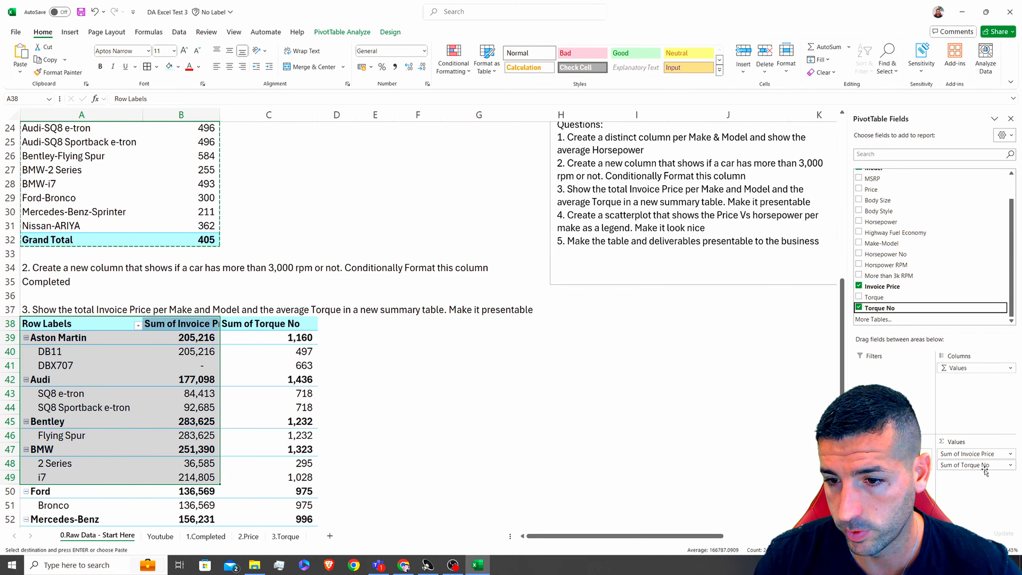
# Summarize the Torque No value field by Average instead of Sum.
pyautogui.click(974, 465)
pyautogui.click(964, 454)
pyautogui.click(695, 364)
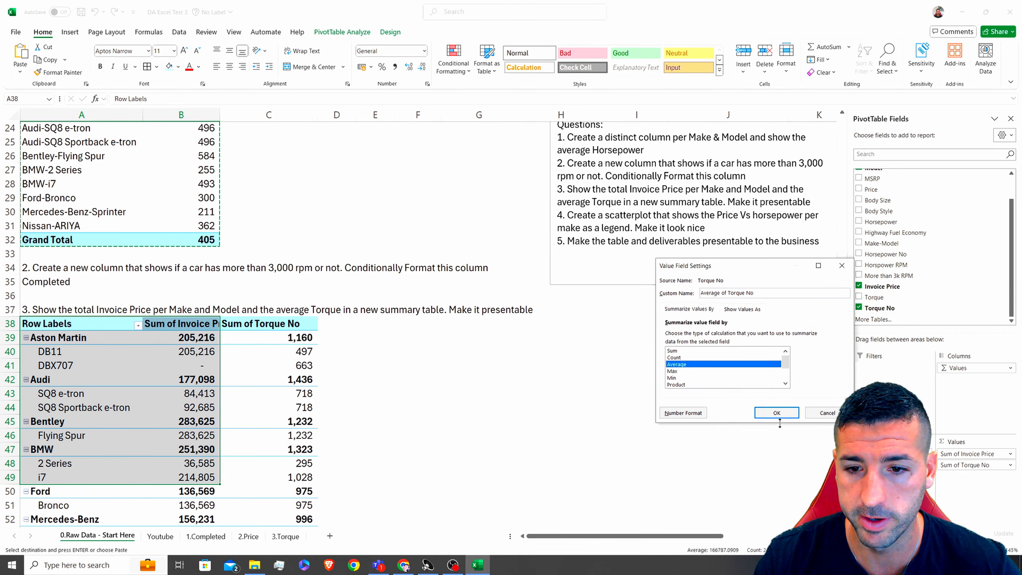
pyautogui.click(776, 410)
pyautogui.scroll(-3, 587, 390)
pyautogui.click(282, 282)
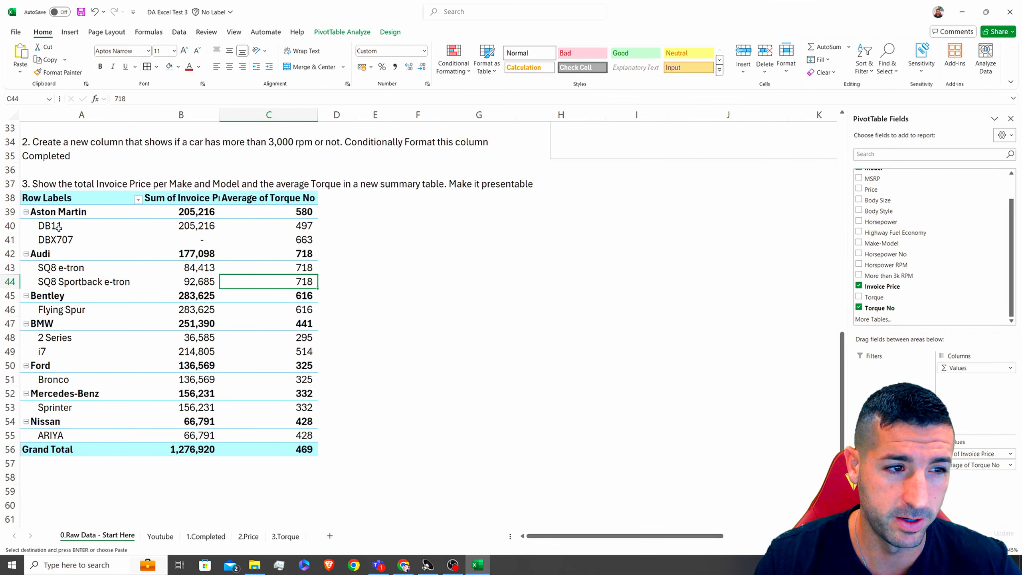
# Turn off the per-make subtotals in the question 3 pivot table.
pyautogui.moveTo(56, 226); pyautogui.dragTo(255, 407)
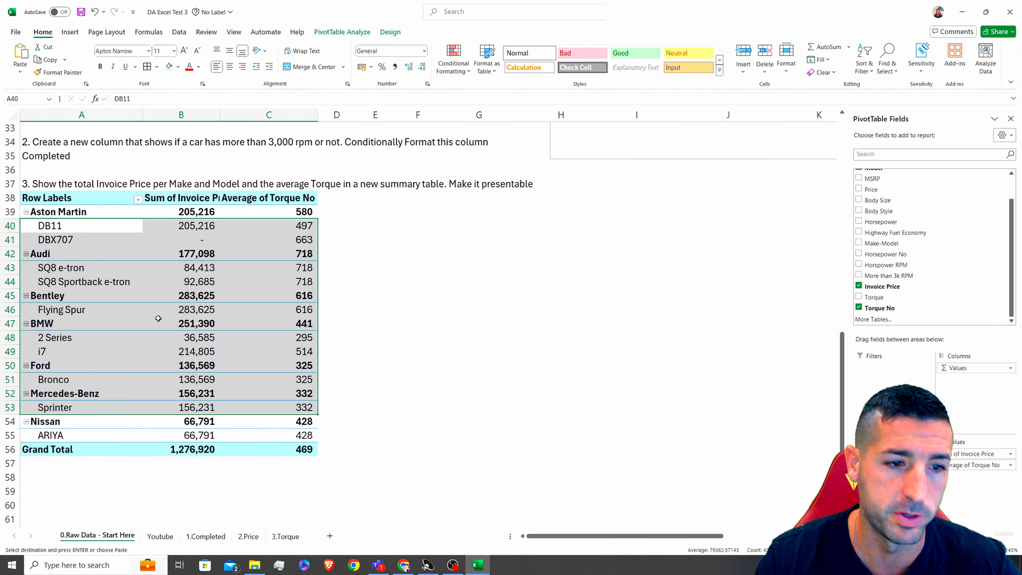
pyautogui.click(235, 231)
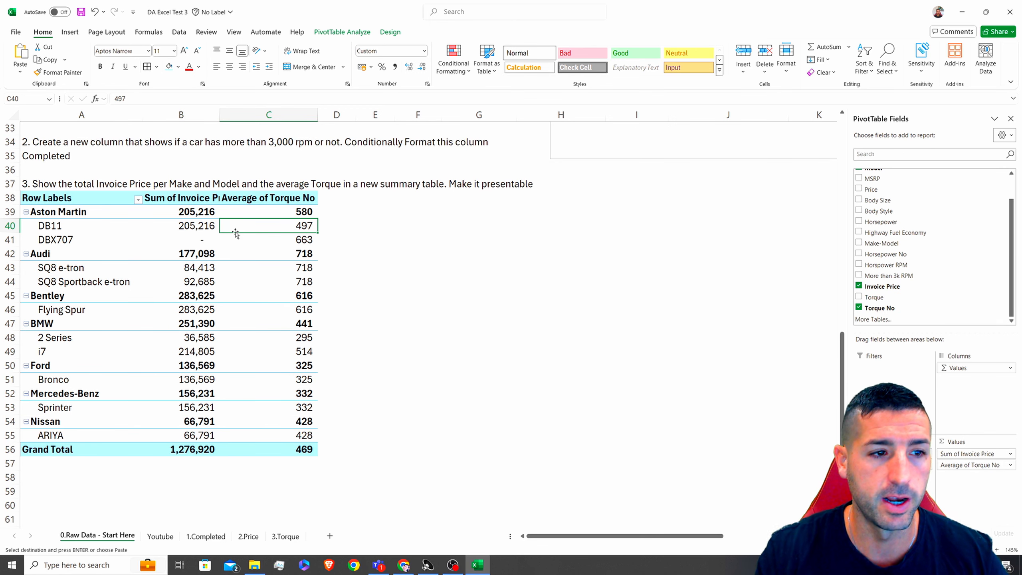
pyautogui.click(390, 32)
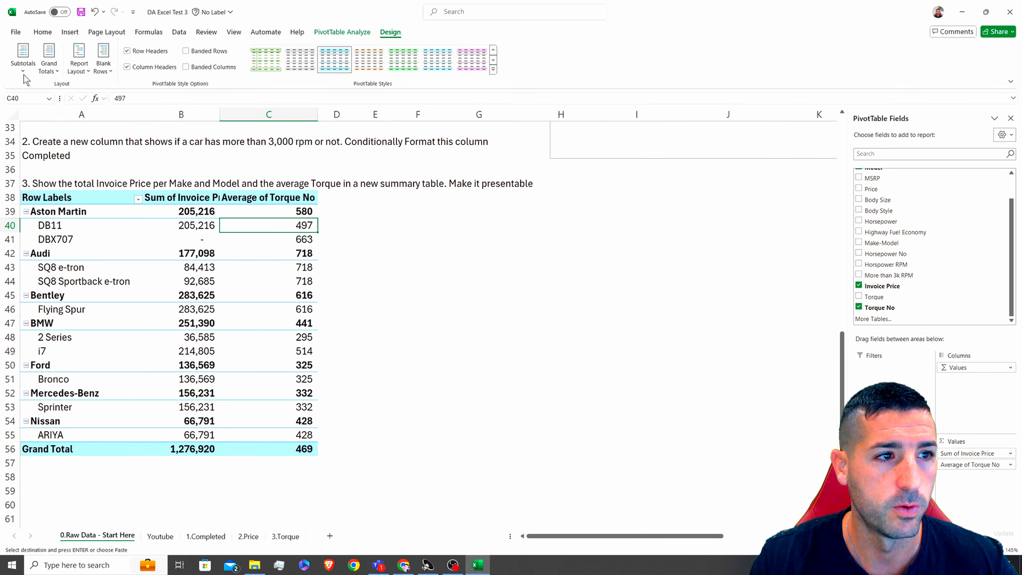
pyautogui.click(23, 75)
pyautogui.click(79, 94)
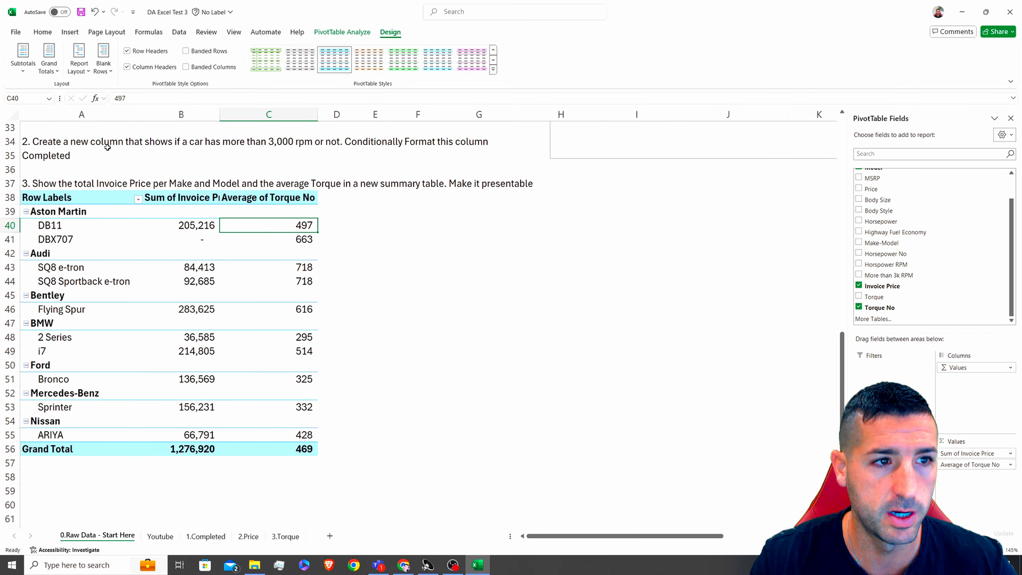
# Show the question 3 pivot table in tabular form and repeat all item labels in the Make column.
pyautogui.click(88, 73)
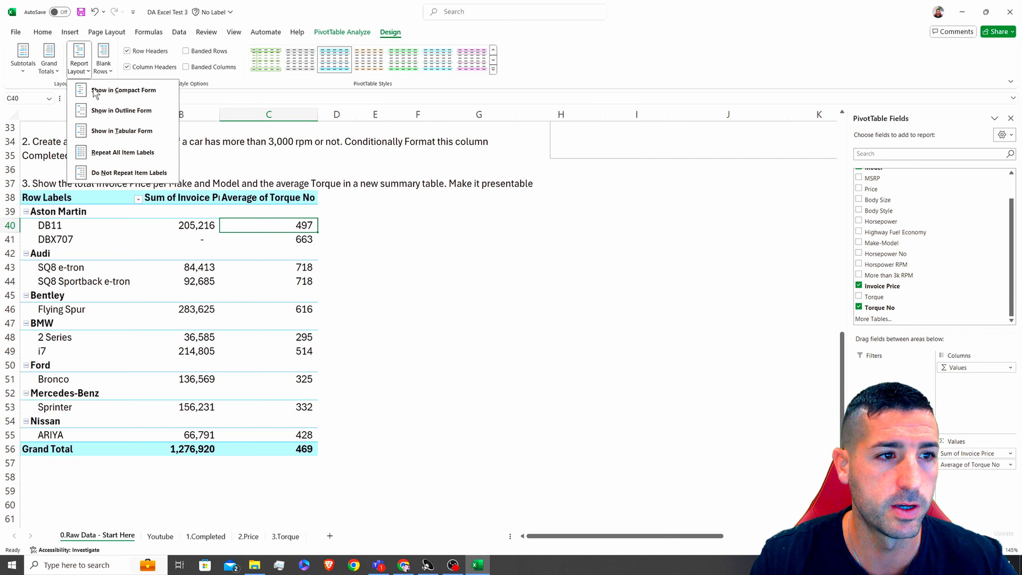
pyautogui.click(109, 133)
pyautogui.moveTo(86, 213); pyautogui.dragTo(297, 338)
pyautogui.click(88, 72)
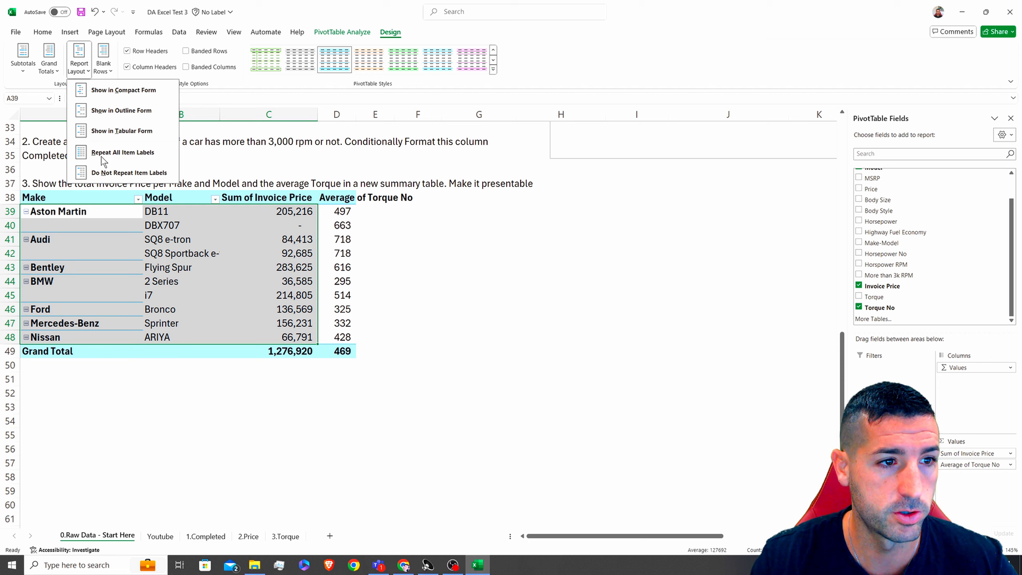
pyautogui.click(121, 152)
pyautogui.click(80, 226)
pyautogui.moveTo(80, 226); pyautogui.dragTo(326, 213)
pyautogui.click(82, 225)
pyautogui.click(81, 252)
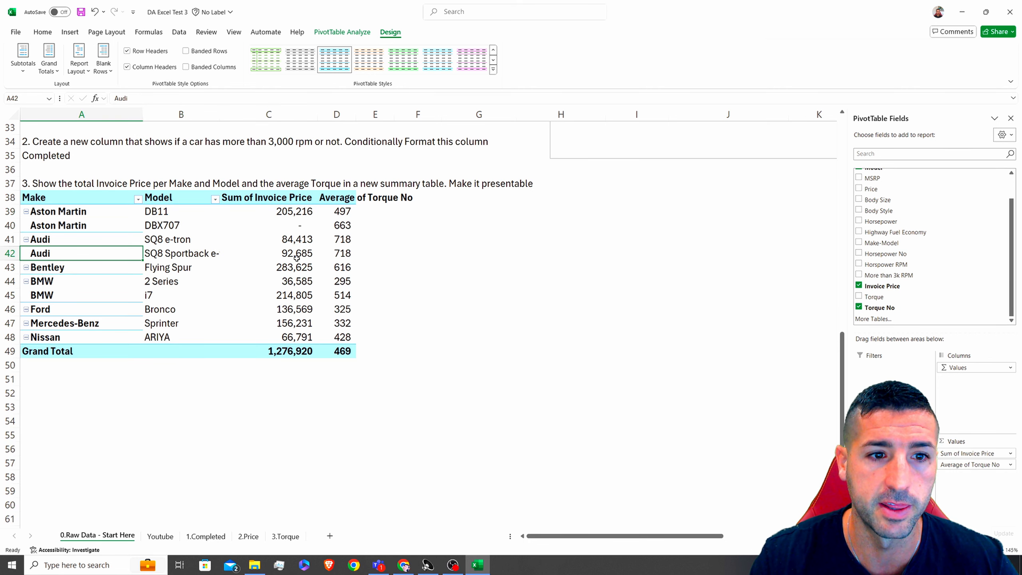
# Widen column D to fit the Average of Torque No heading.
pyautogui.click(342, 239)
pyautogui.moveTo(355, 115); pyautogui.dragTo(420, 115)
pyautogui.click(408, 116)
pyautogui.click(268, 227)
# Apply the light green pivot table style to the question 3 summary table.
pyautogui.scroll(3, 192, 349)
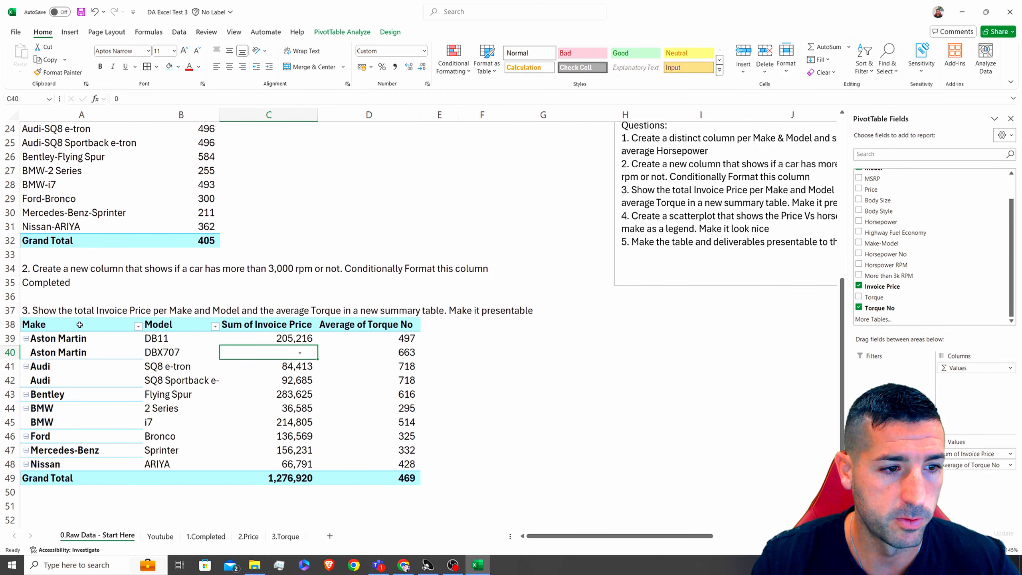
pyautogui.moveTo(80, 325); pyautogui.dragTo(369, 479)
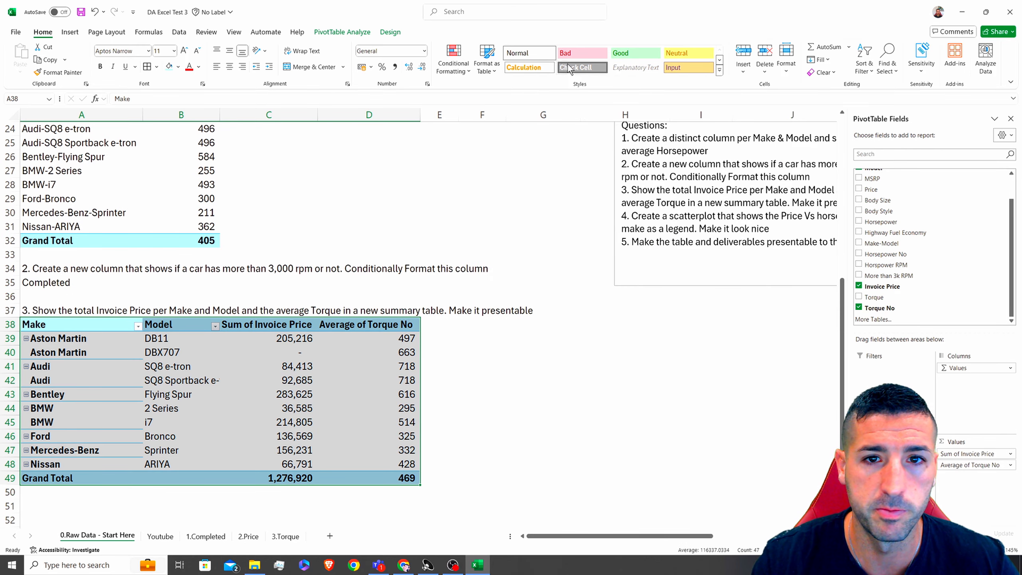
pyautogui.click(391, 32)
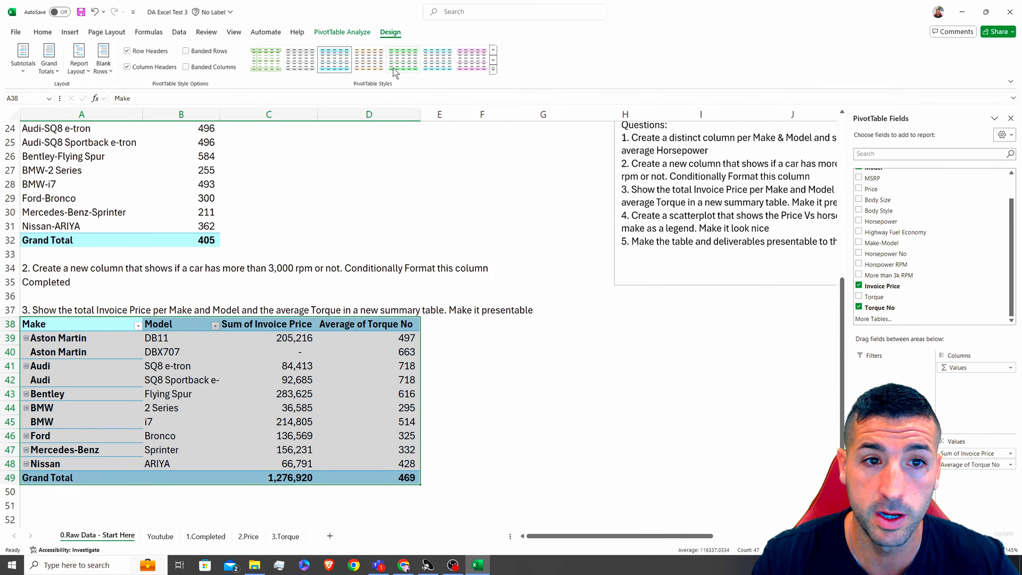
pyautogui.click(395, 69)
pyautogui.click(277, 383)
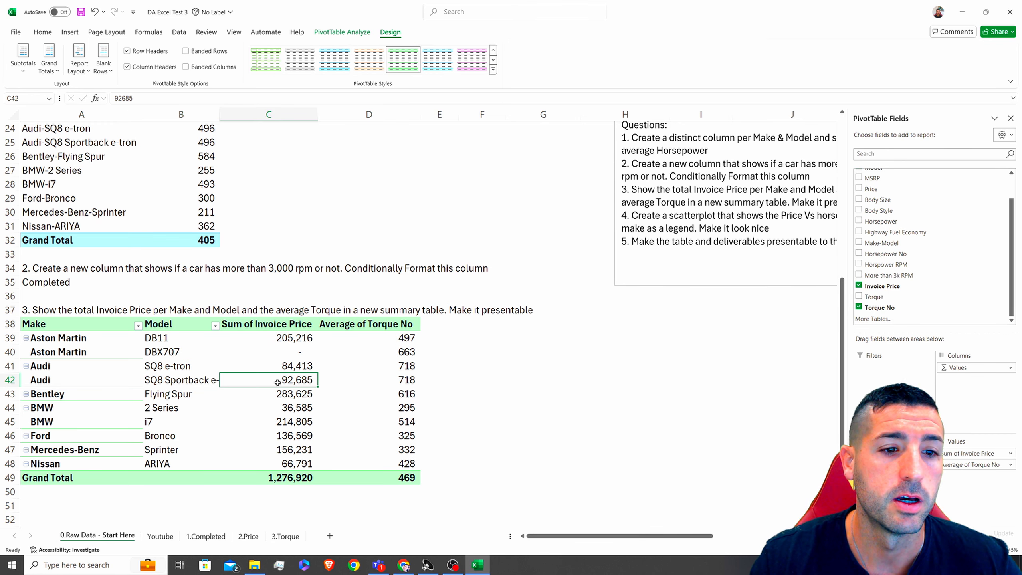
# Add green gradient-fill data bars to the Sum of Invoice Price values in C39:C48.
pyautogui.moveTo(302, 338); pyautogui.dragTo(292, 464)
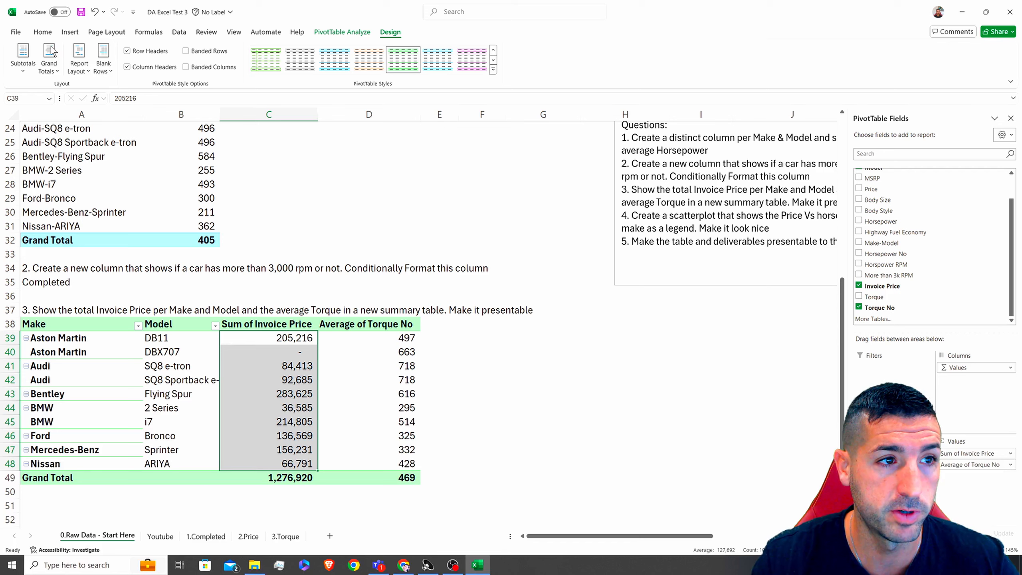
pyautogui.click(43, 32)
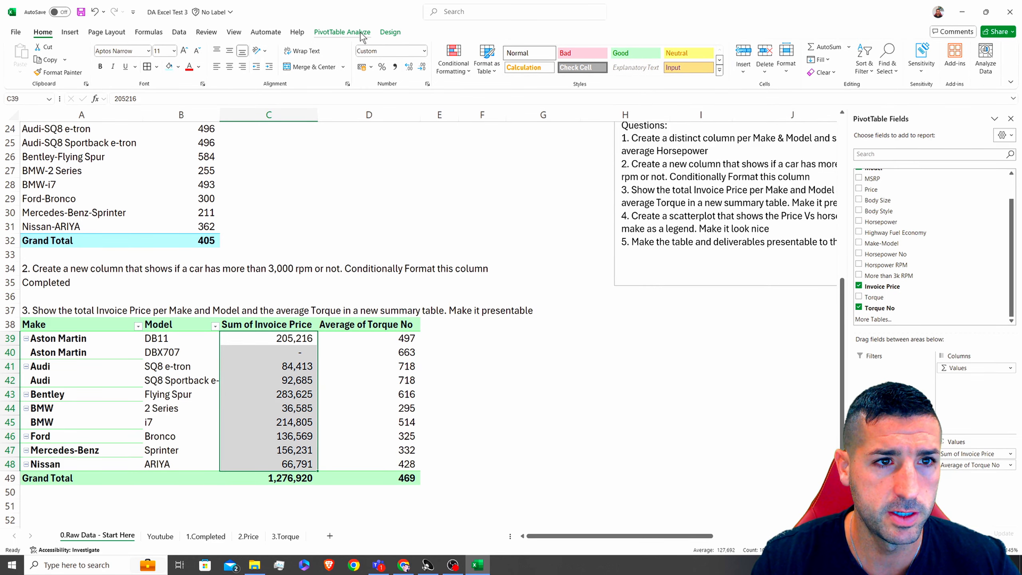
pyautogui.click(458, 71)
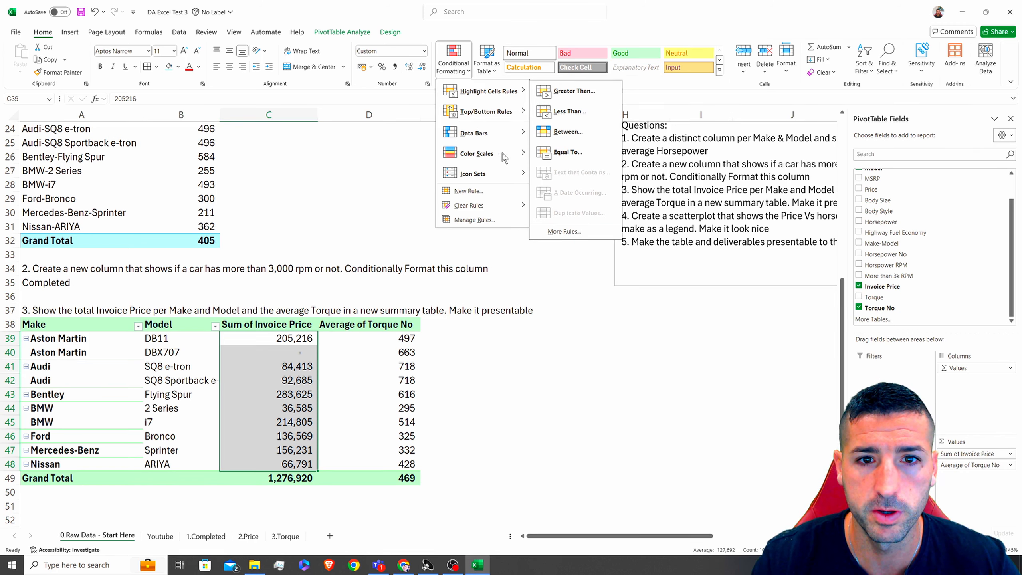
pyautogui.moveTo(498, 146)
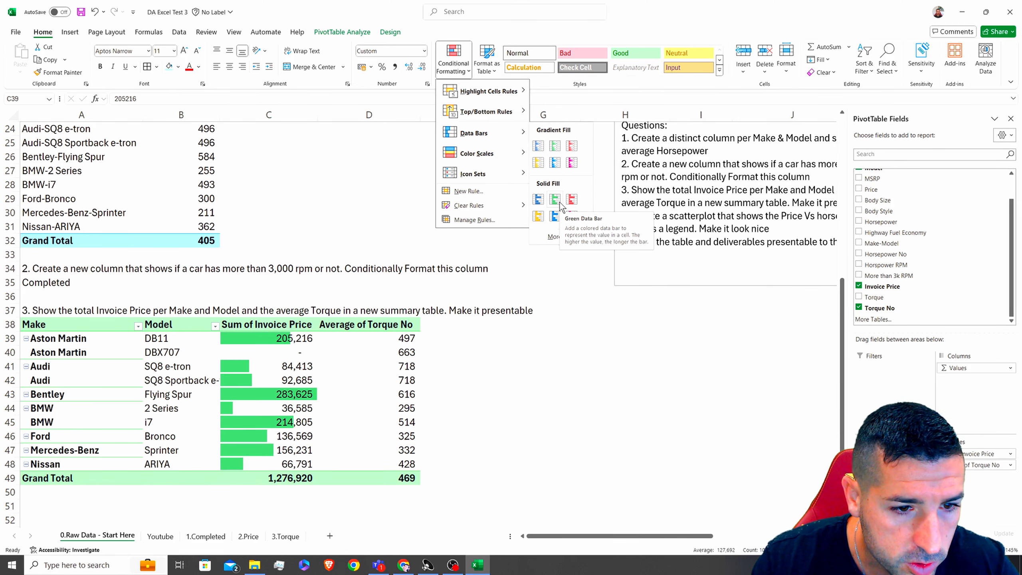
pyautogui.click(553, 153)
pyautogui.click(488, 423)
pyautogui.scroll(-1, 488, 424)
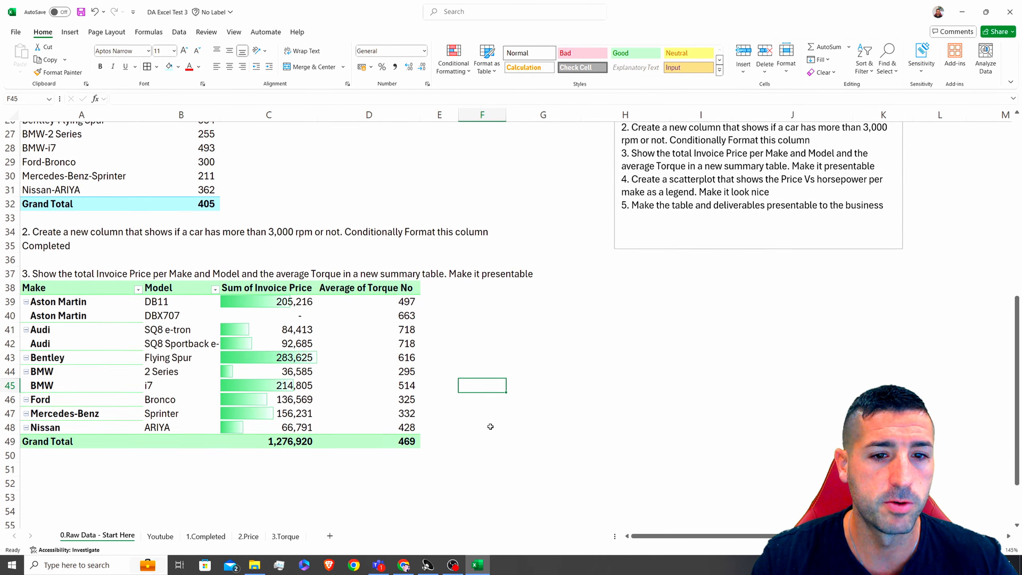
pyautogui.moveTo(83, 286); pyautogui.dragTo(371, 433)
pyautogui.click(471, 384)
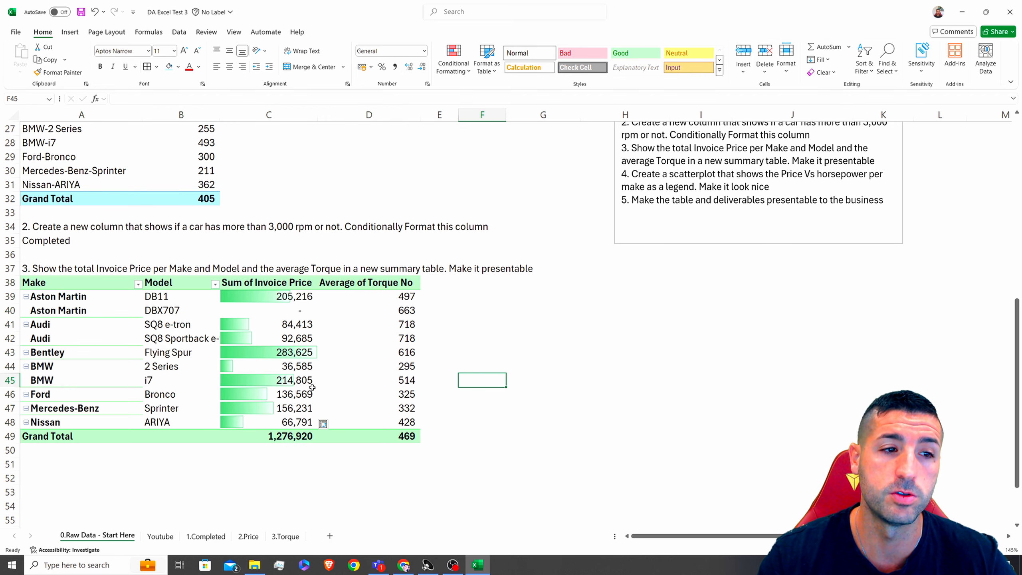
pyautogui.moveTo(232, 353)
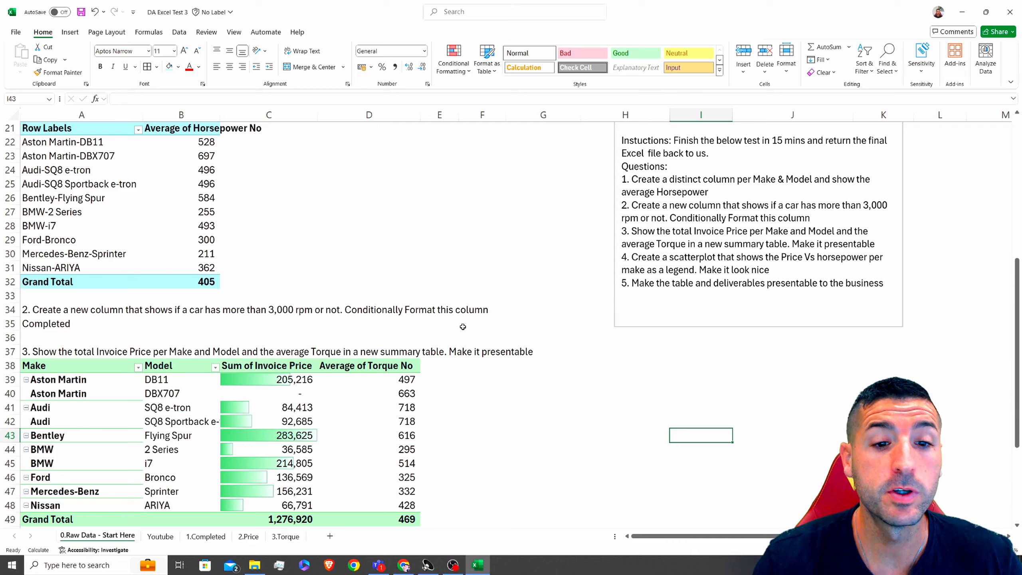
# Copy the question 4 text from the instructions box and paste it into cell A51 below the question 3 pivot table.
pyautogui.moveTo(782, 270); pyautogui.dragTo(623, 258)
pyautogui.hotkey('ctrl', 'c')
pyautogui.scroll(-5, 353, 297)
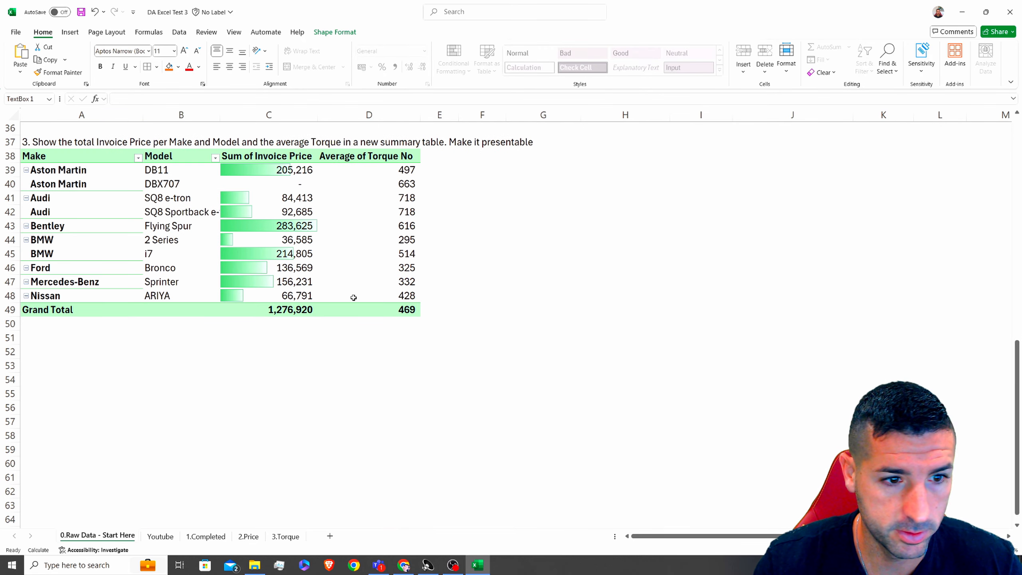
pyautogui.click(37, 341)
pyautogui.hotkey('ctrl', 'v')
pyautogui.click(78, 376)
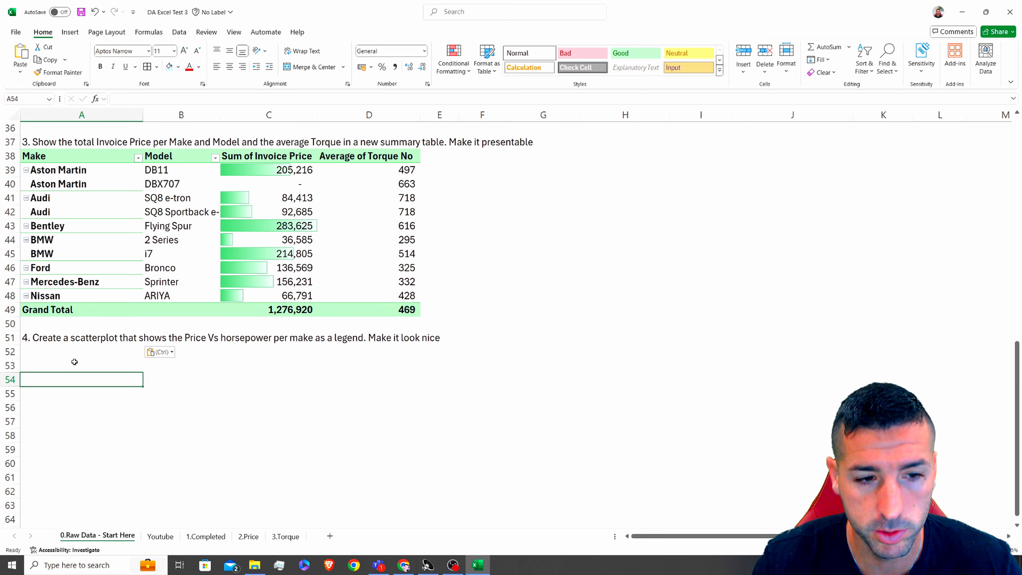
pyautogui.click(301, 340)
pyautogui.click(327, 340)
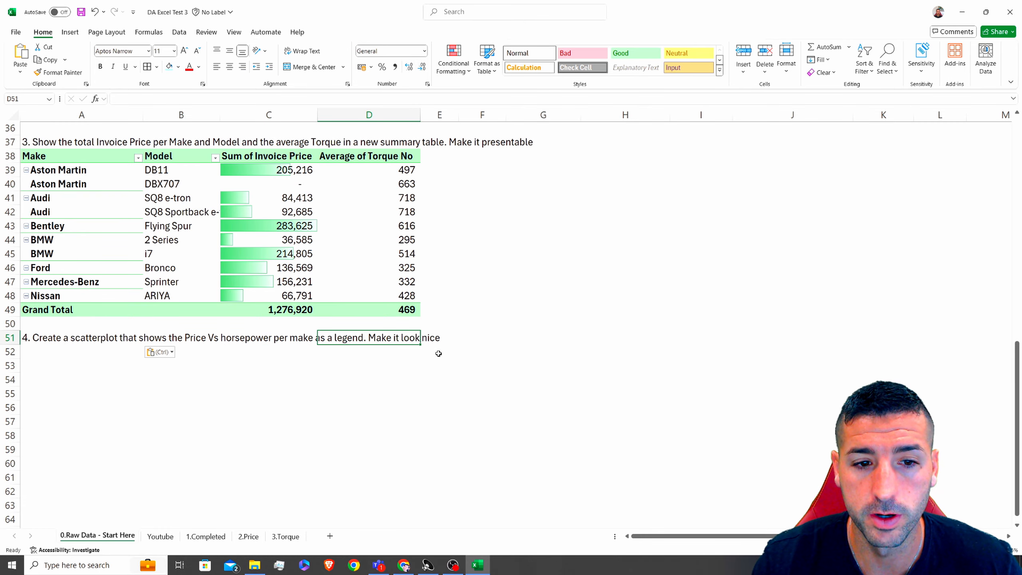
# Insert a scatter chart from the Price column E1:E18 and the Horsepower No column K1:K18.
pyautogui.scroll(5, 479, 360)
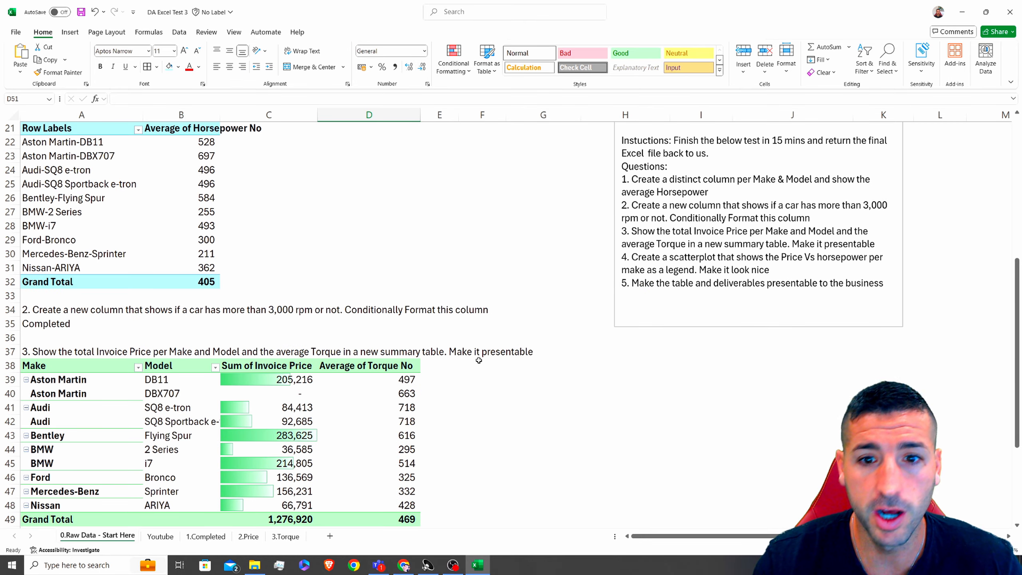
pyautogui.scroll(5, 479, 361)
pyautogui.scroll(2, 478, 360)
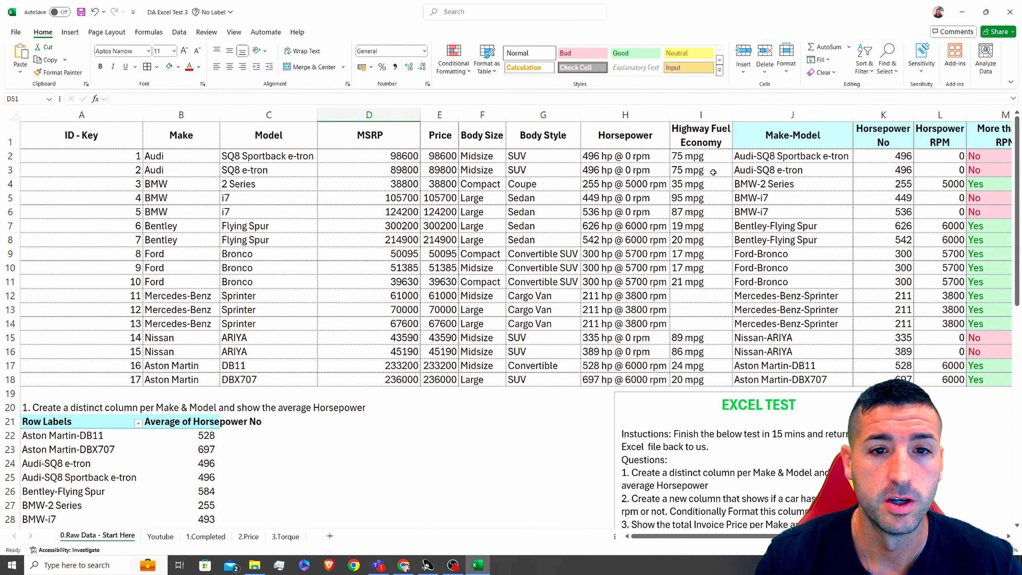
pyautogui.moveTo(443, 144); pyautogui.dragTo(432, 373)
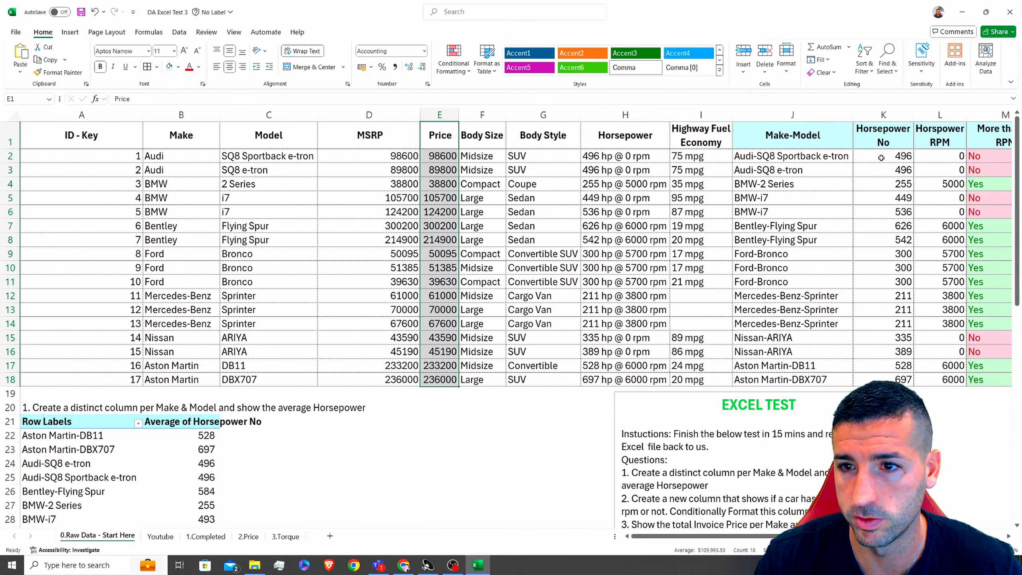
pyautogui.moveTo(883, 139); pyautogui.dragTo(885, 377)
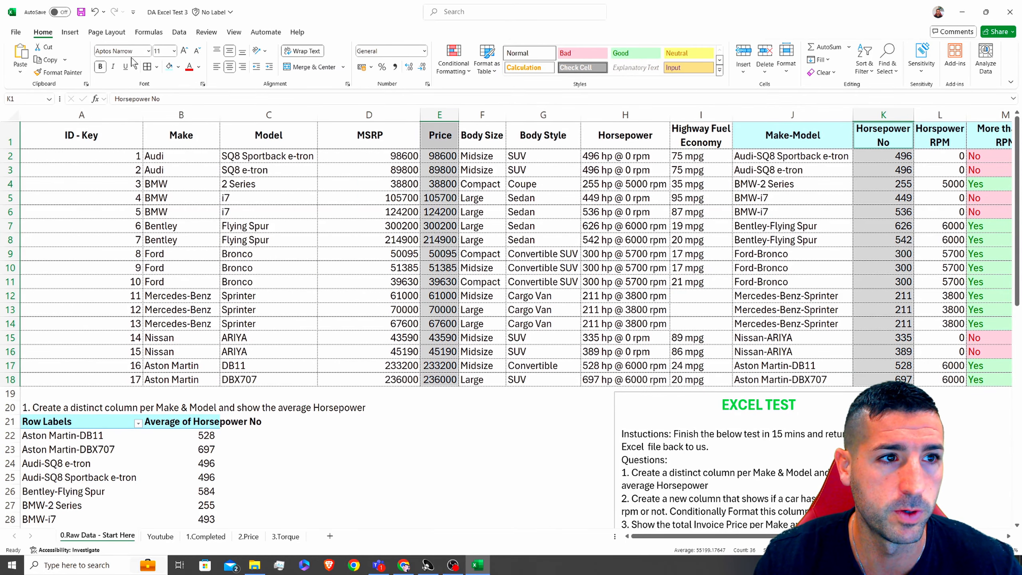
pyautogui.click(69, 33)
pyautogui.click(349, 72)
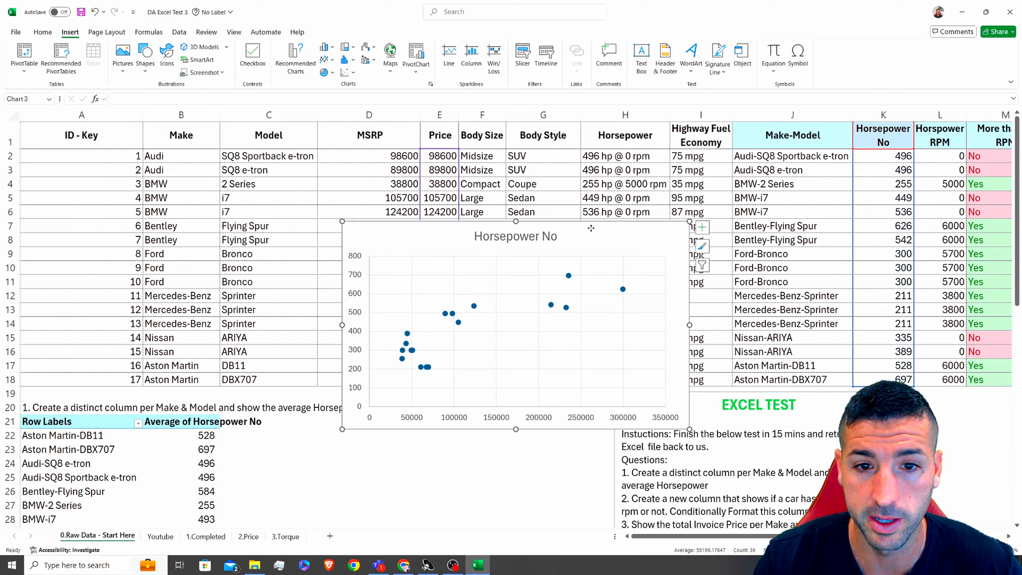
# Move the scatter chart just below the raw data table and turn on its legend.
pyautogui.moveTo(591, 229); pyautogui.dragTo(534, 359)
pyautogui.scroll(-3, 534, 358)
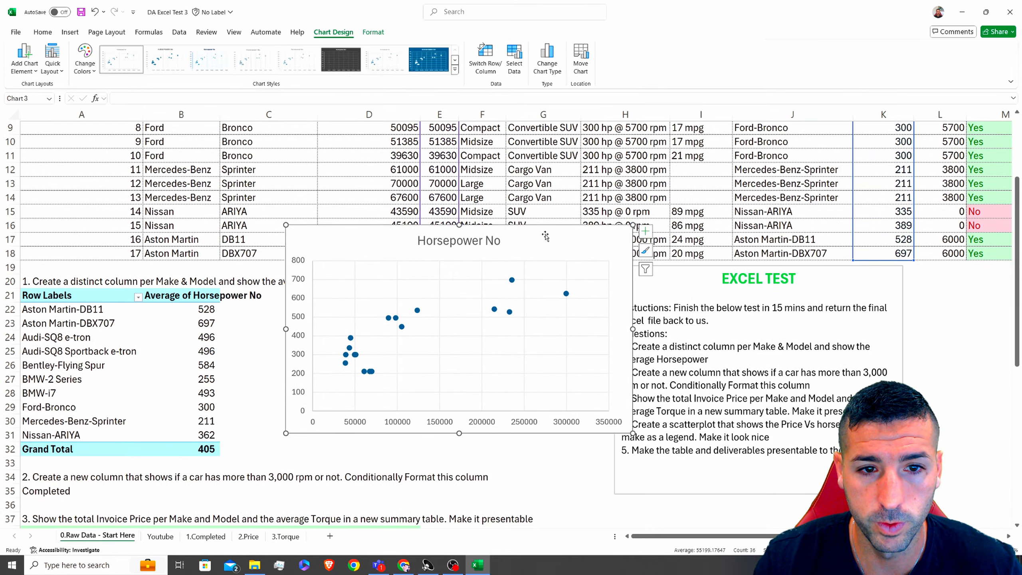
pyautogui.moveTo(545, 236); pyautogui.dragTo(592, 274)
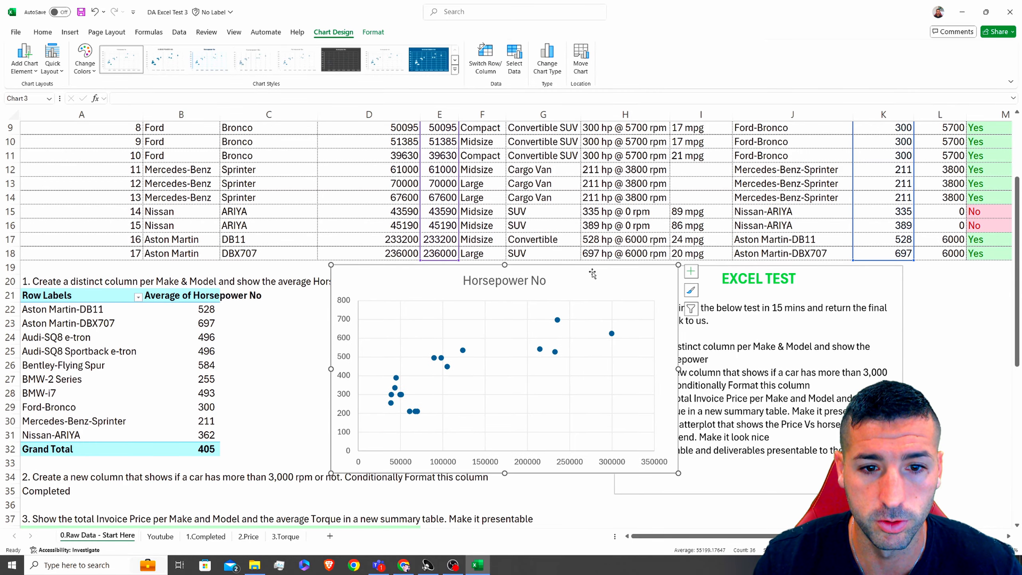
pyautogui.click(691, 271)
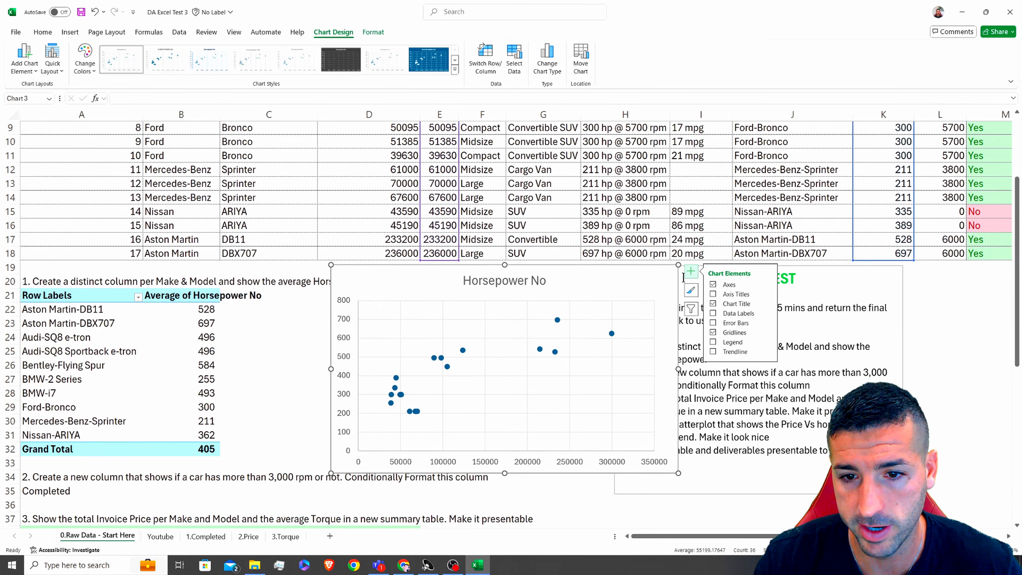
pyautogui.click(713, 342)
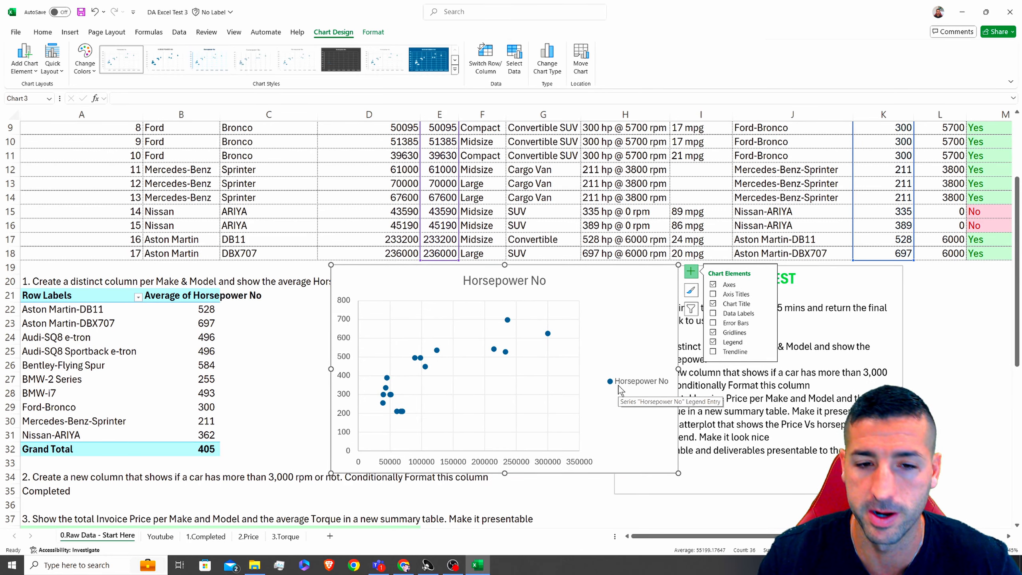
# Edit the Horsepower No series in the chart's data source and set its series name to cell B2 (Audi).
pyautogui.scroll(2, 620, 327)
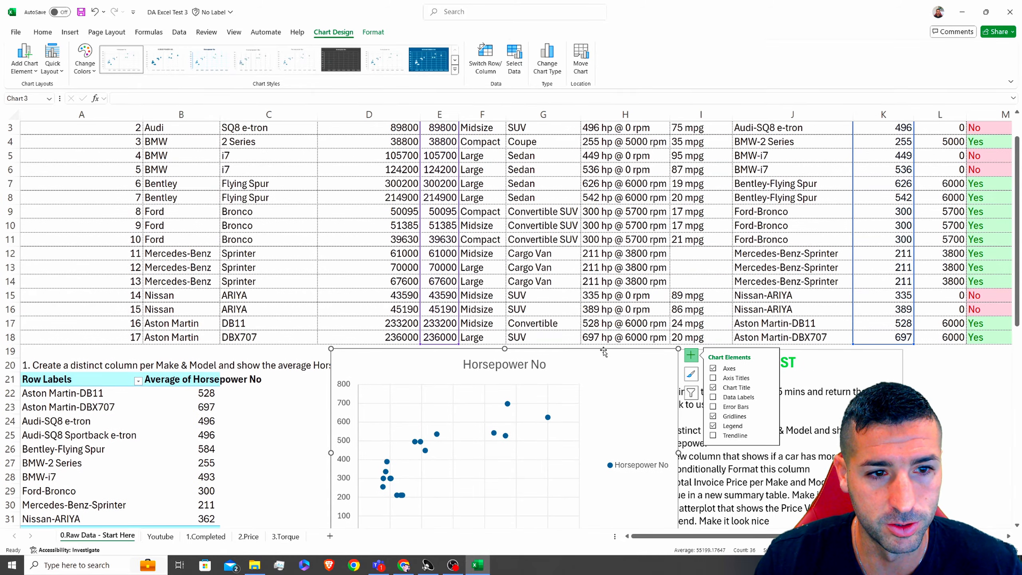
pyautogui.scroll(1, 446, 374)
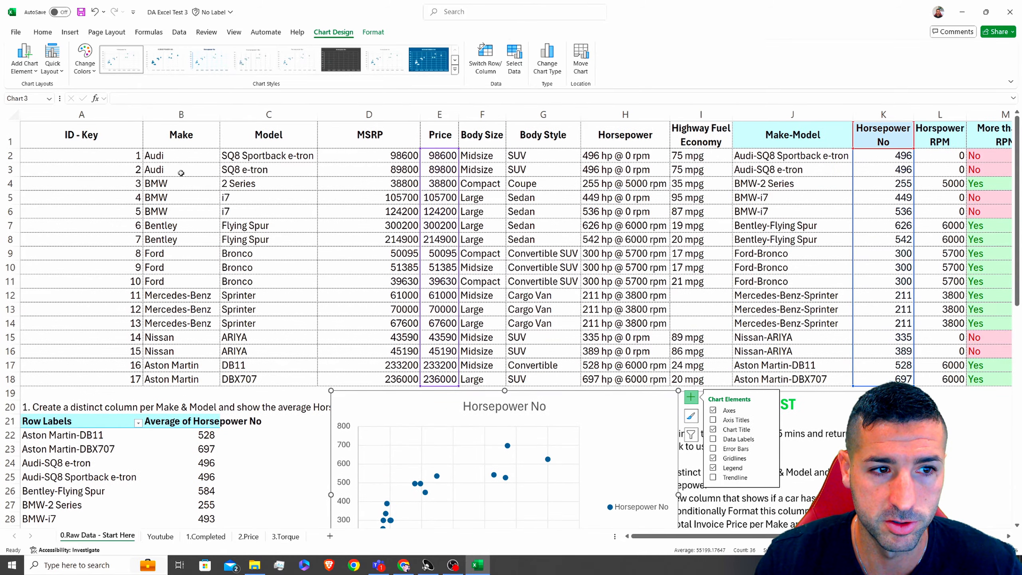
pyautogui.scroll(-2, 214, 195)
pyautogui.rightClick(643, 343)
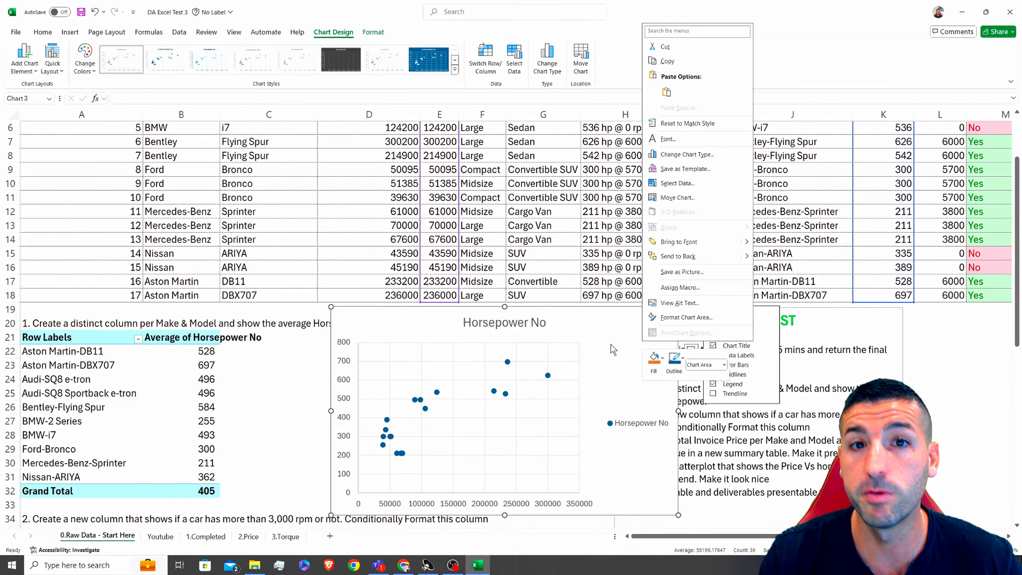
pyautogui.click(680, 183)
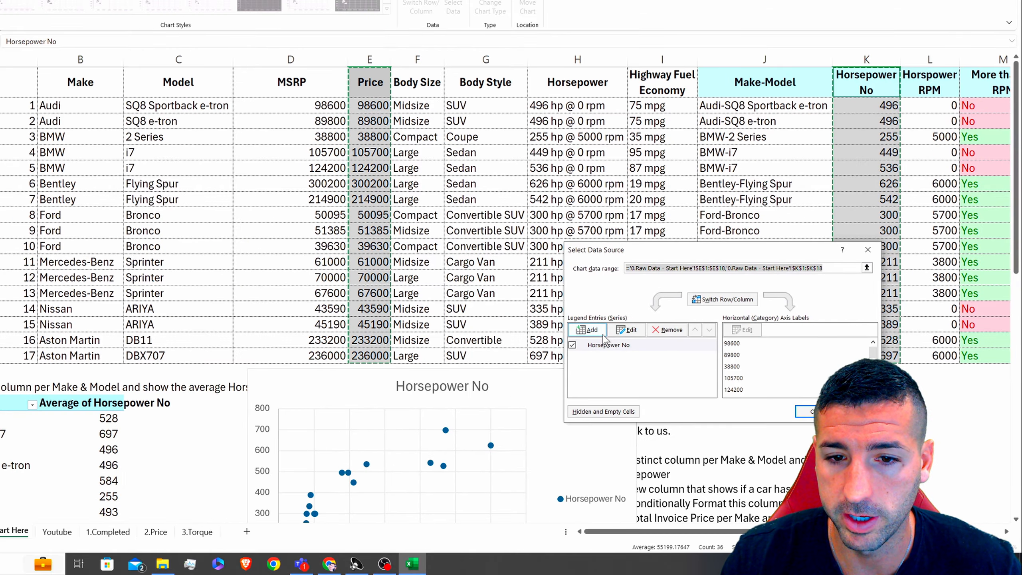
pyautogui.click(627, 329)
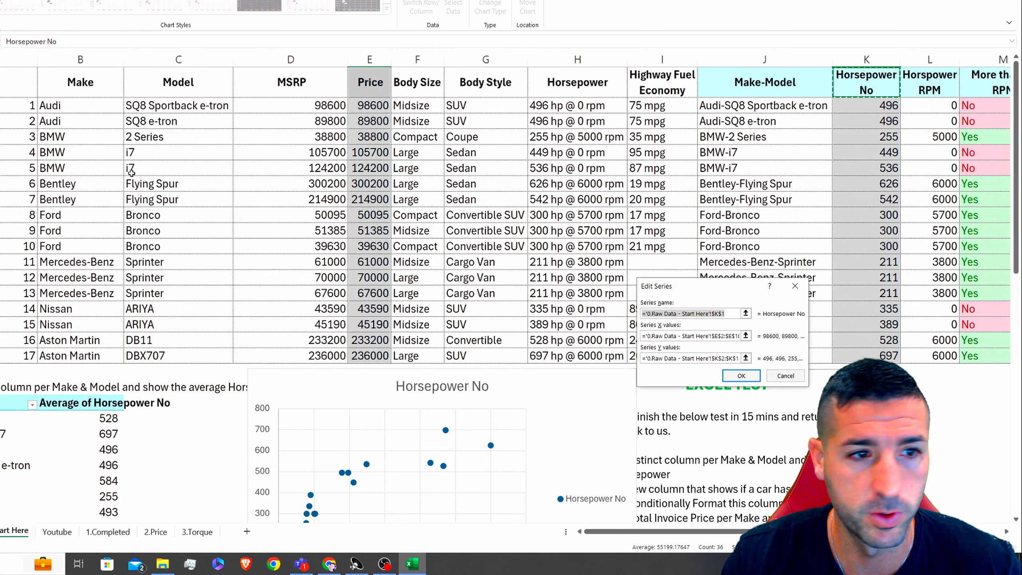
pyautogui.click(89, 107)
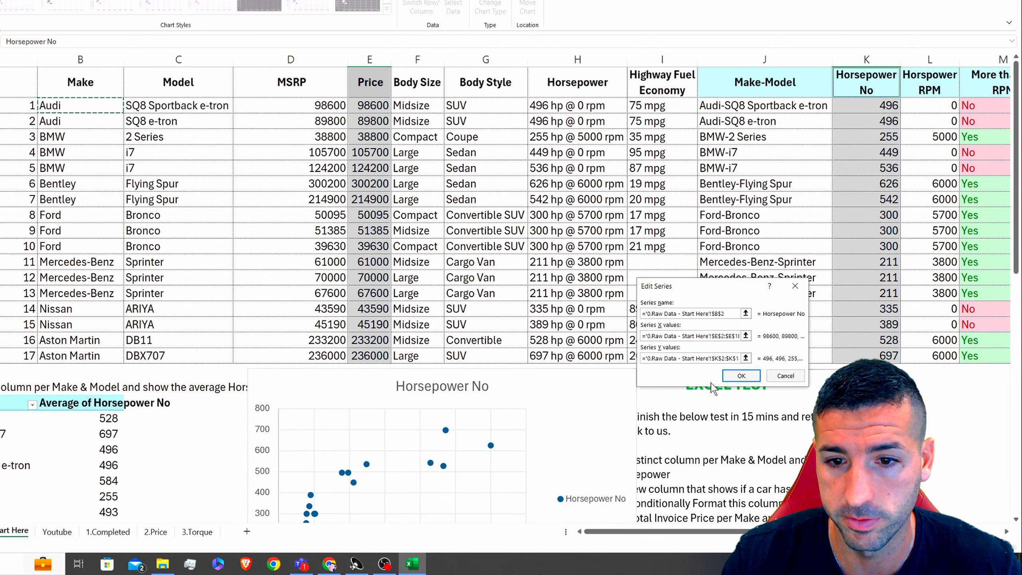
# Set the Audi series' X values to the prices in E2:E3 and its Y values to the horsepower in K2:K3.
pyautogui.click(713, 335)
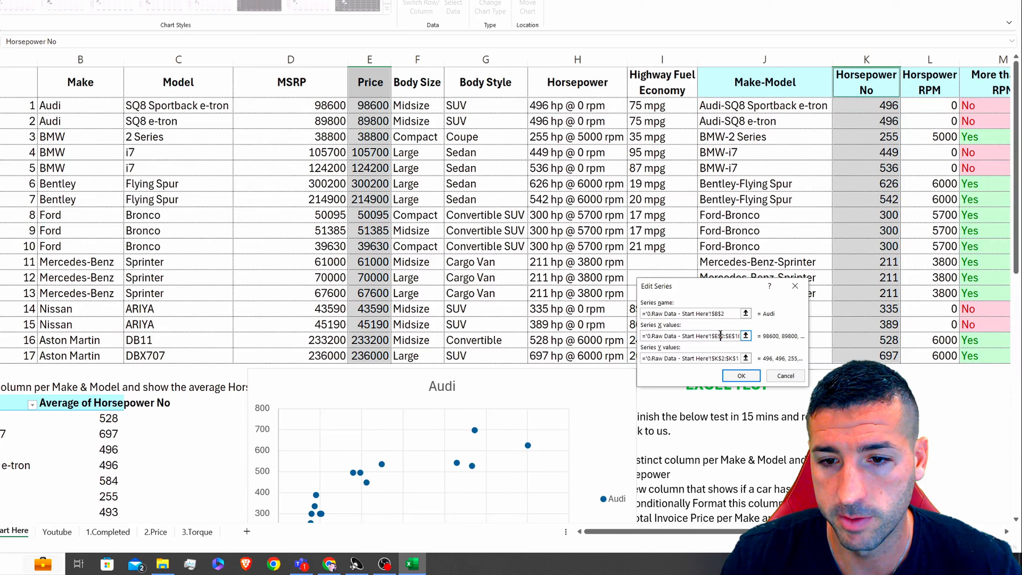
pyautogui.doubleClick(735, 336)
pyautogui.moveTo(736, 336); pyautogui.dragTo(640, 340)
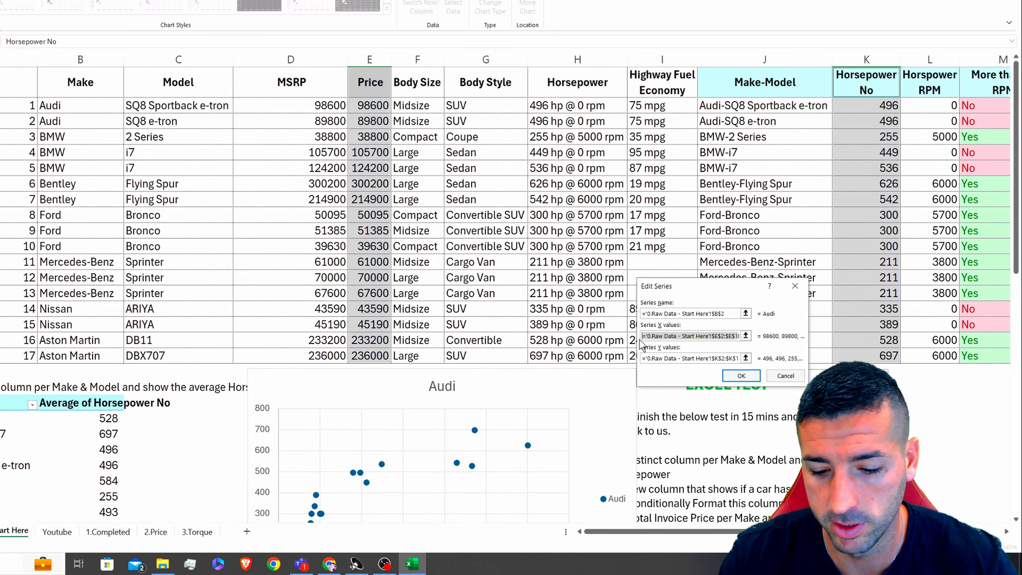
pyautogui.press('BackSpace')
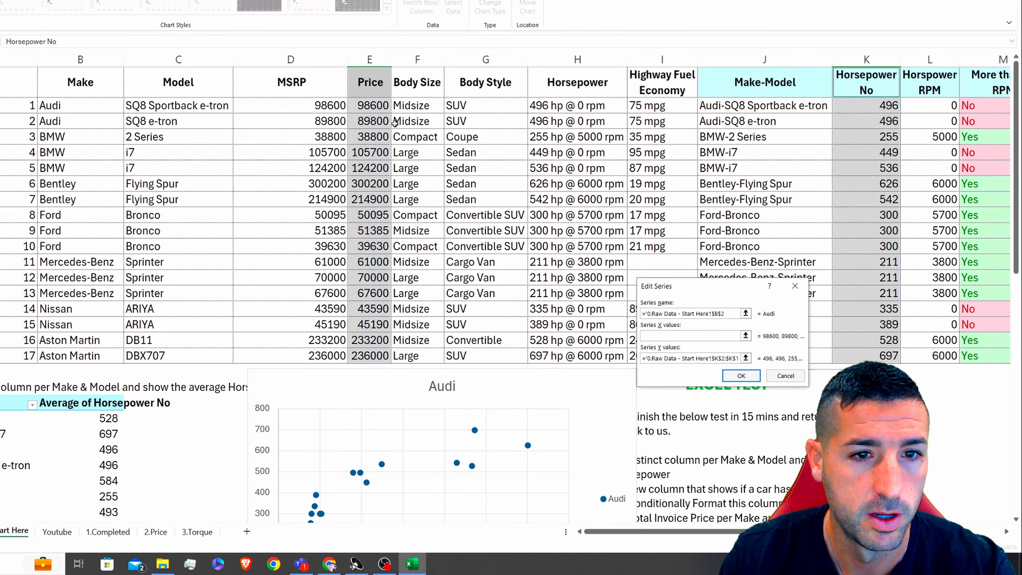
pyautogui.moveTo(375, 106); pyautogui.dragTo(369, 121)
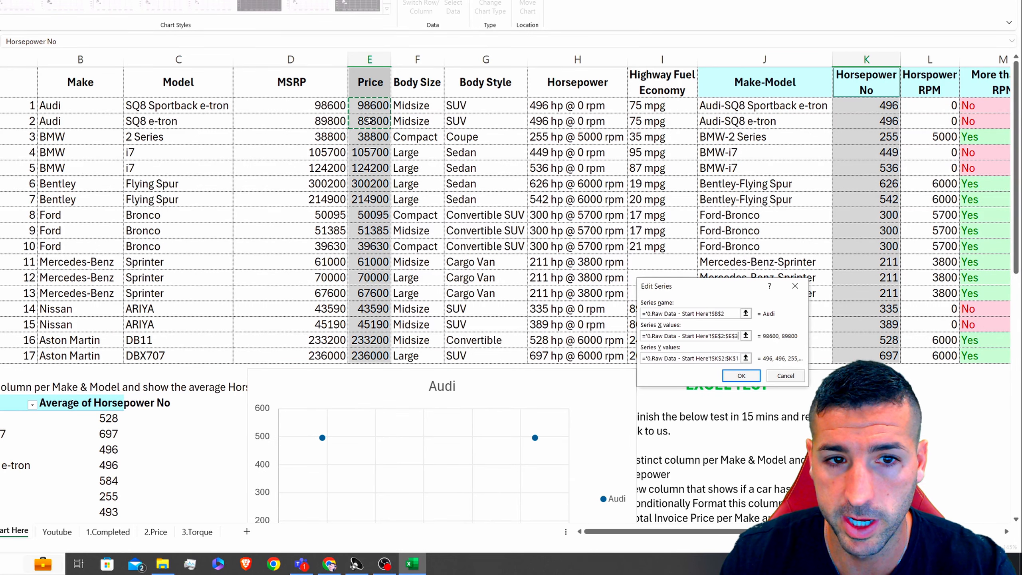
pyautogui.moveTo(735, 358); pyautogui.dragTo(643, 358)
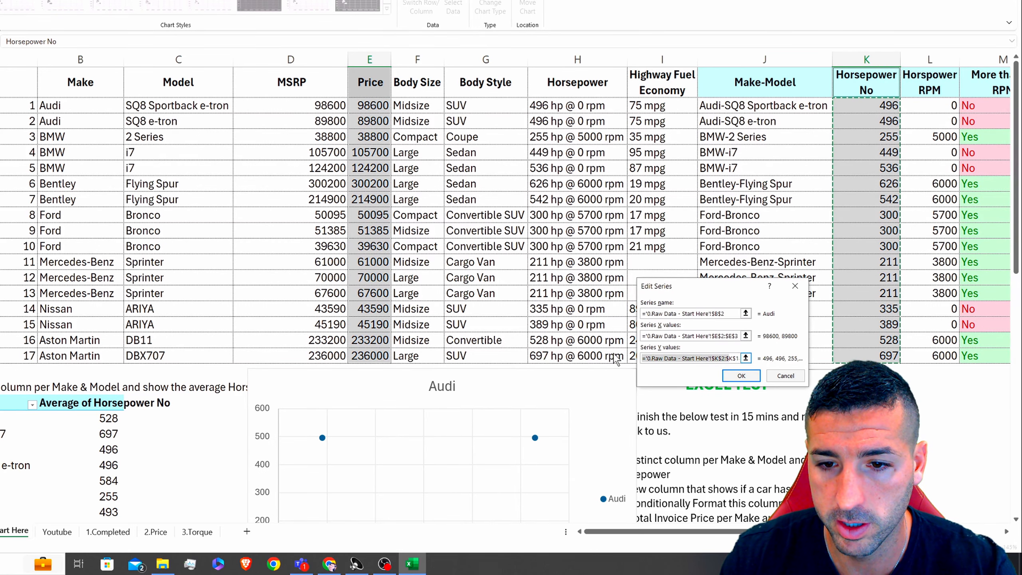
pyautogui.press('BackSpace')
pyautogui.moveTo(860, 108); pyautogui.dragTo(868, 122)
pyautogui.click(748, 377)
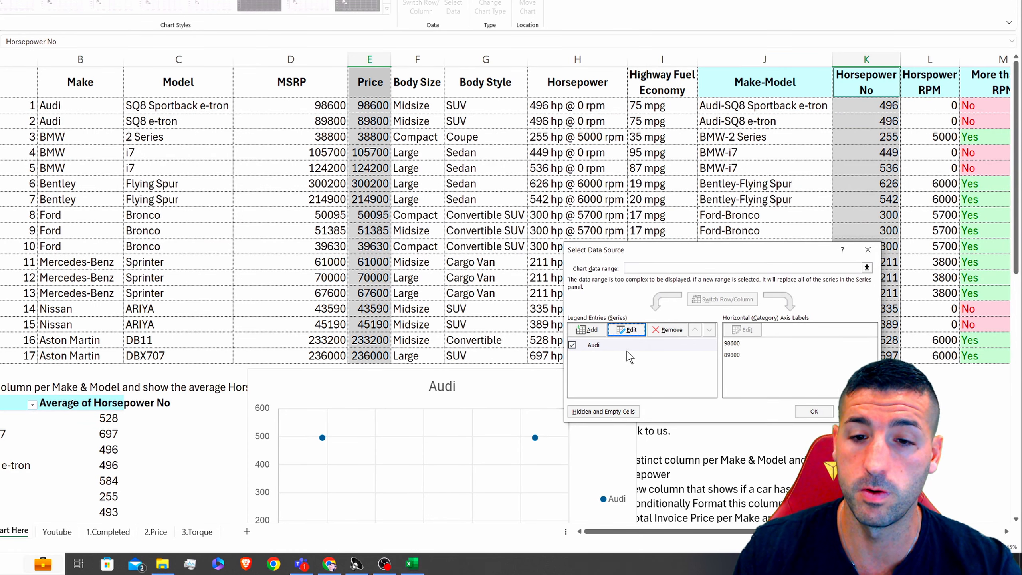
# Add a BMW series named from B4, with X values E4:E6 and Y values K4:K6.
pyautogui.click(588, 329)
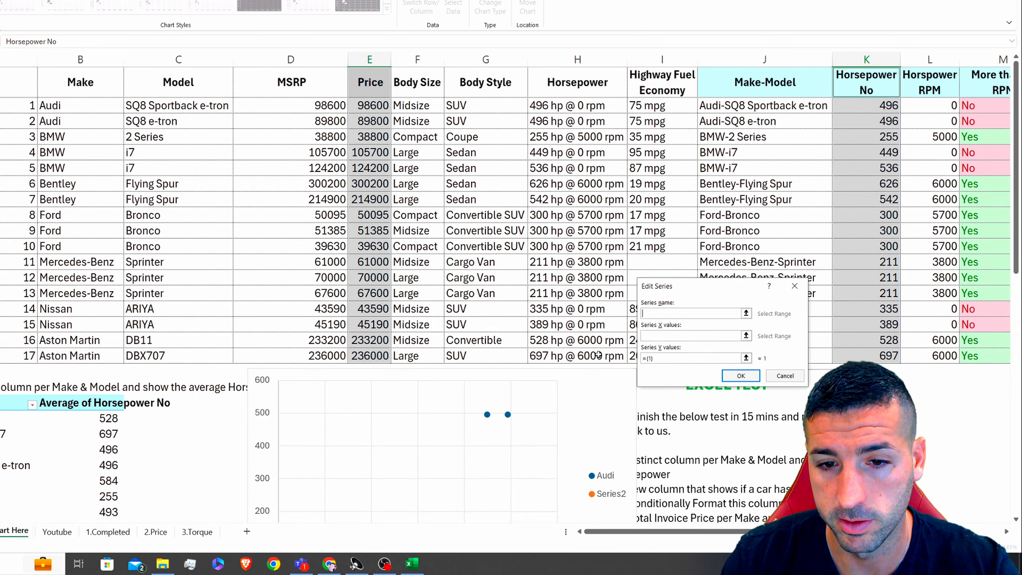
pyautogui.click(87, 139)
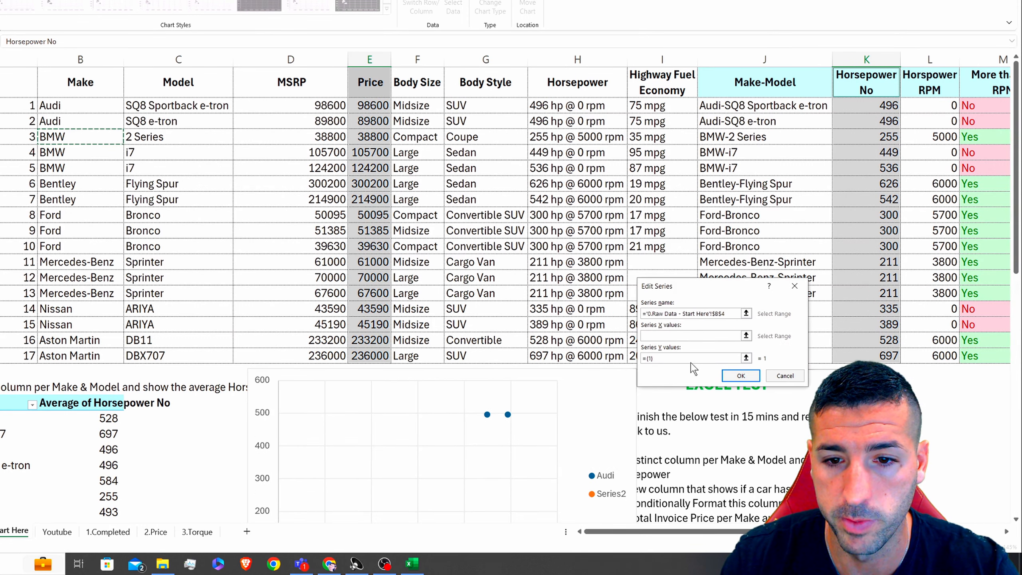
pyautogui.click(669, 337)
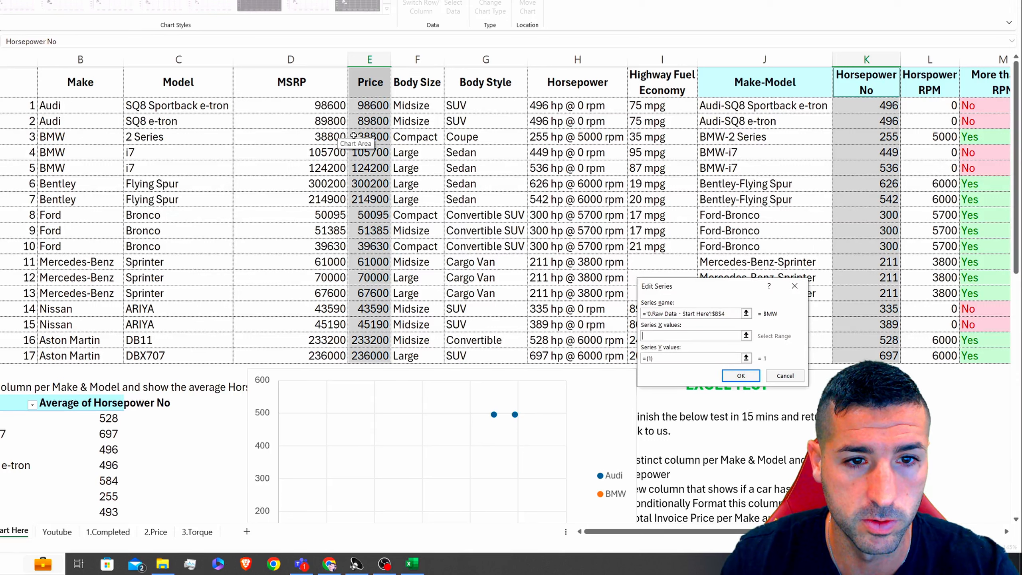
pyautogui.moveTo(367, 137); pyautogui.dragTo(373, 167)
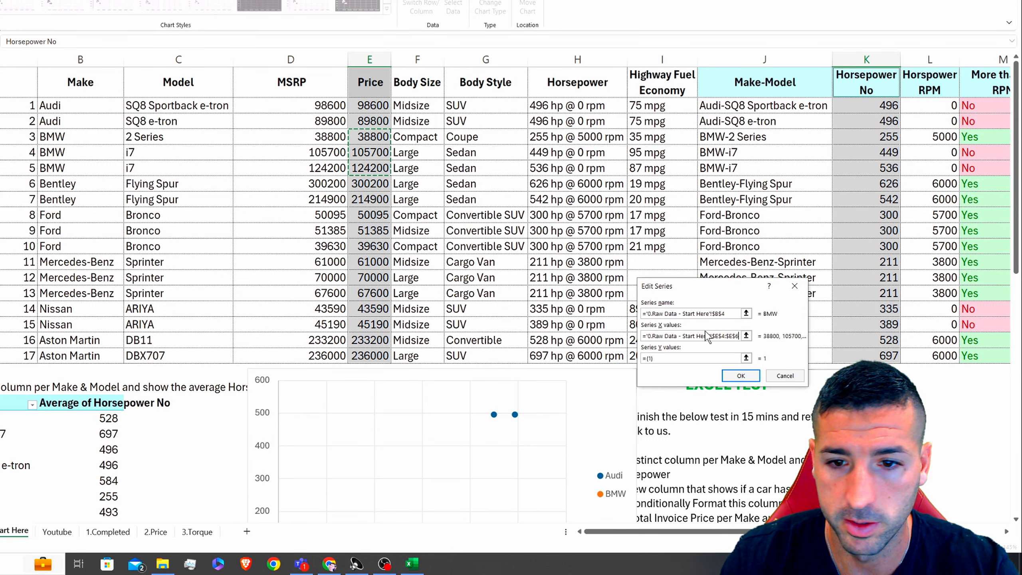
pyautogui.moveTo(888, 137); pyautogui.dragTo(888, 169)
pyautogui.click(742, 376)
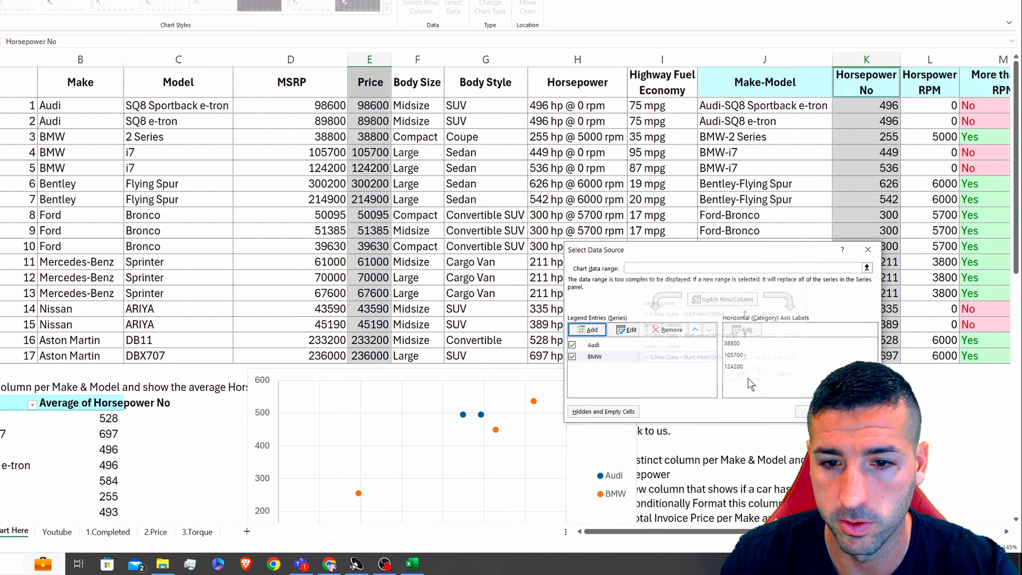
# Add a Bentley series named from B7, with X values E7:E8 and Y values K7:K8.
pyautogui.click(586, 330)
pyautogui.click(96, 183)
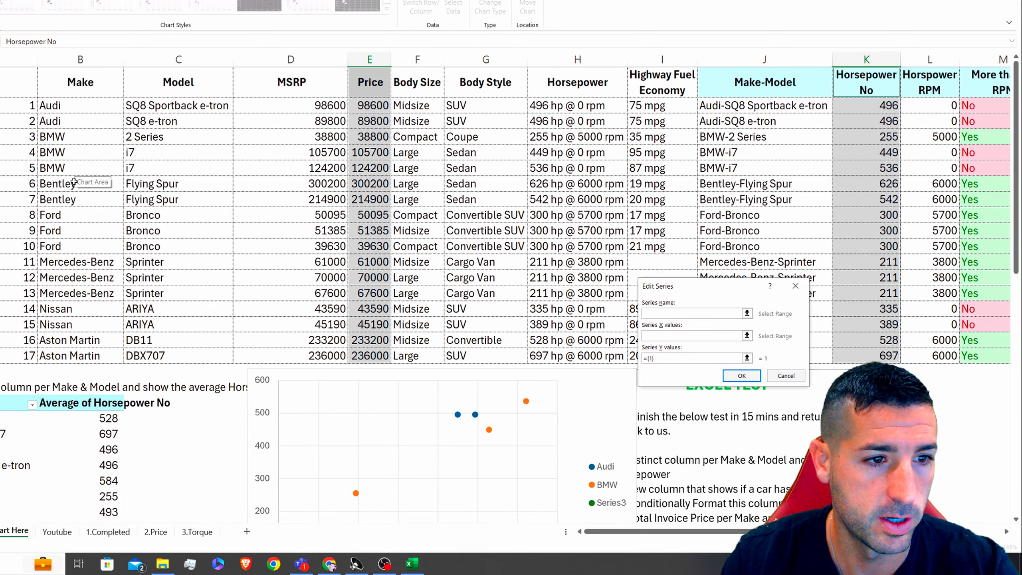
pyautogui.click(676, 336)
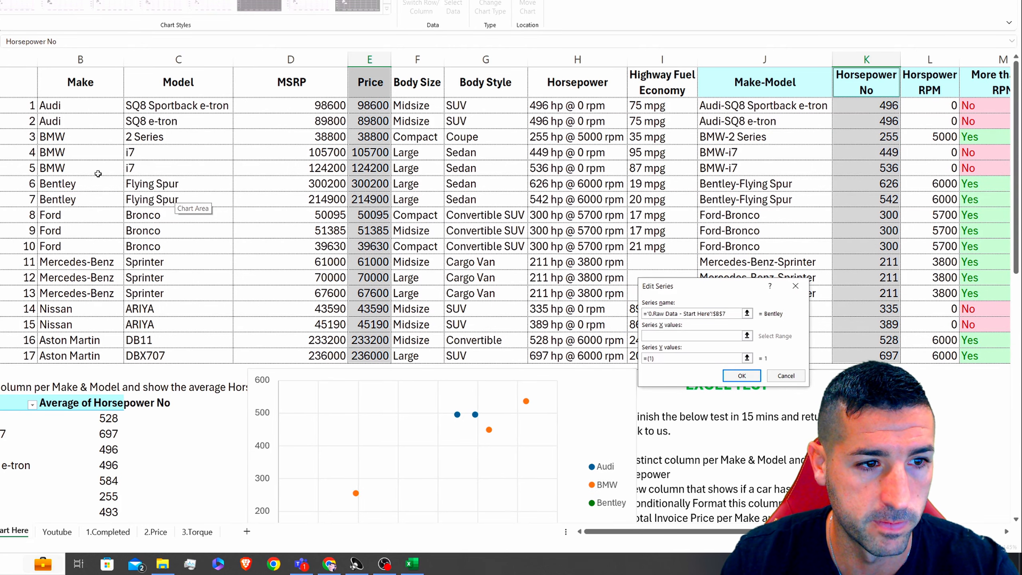
pyautogui.moveTo(374, 184); pyautogui.dragTo(357, 200)
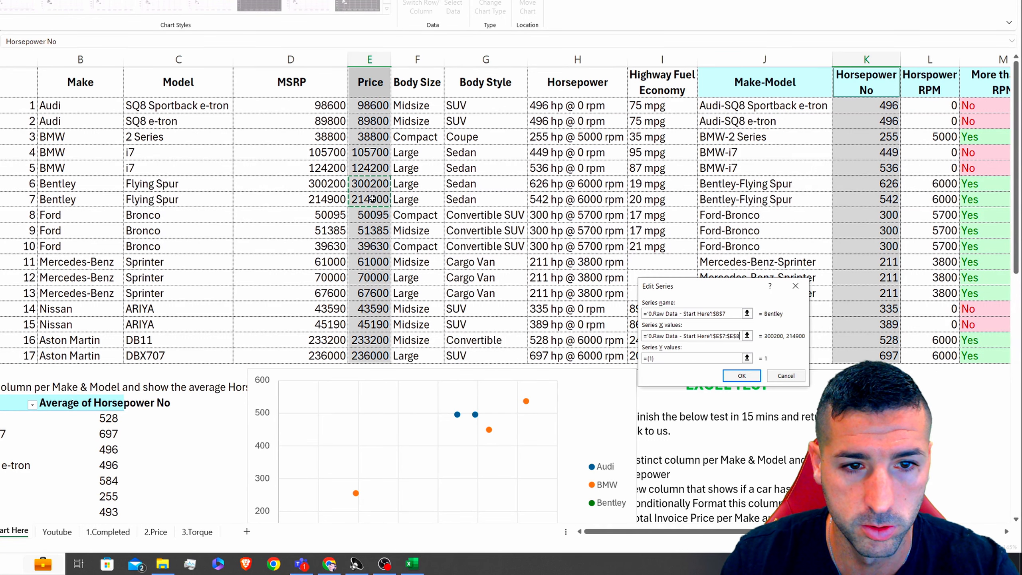
pyautogui.moveTo(668, 357); pyautogui.dragTo(645, 358)
pyautogui.press('BackSpace')
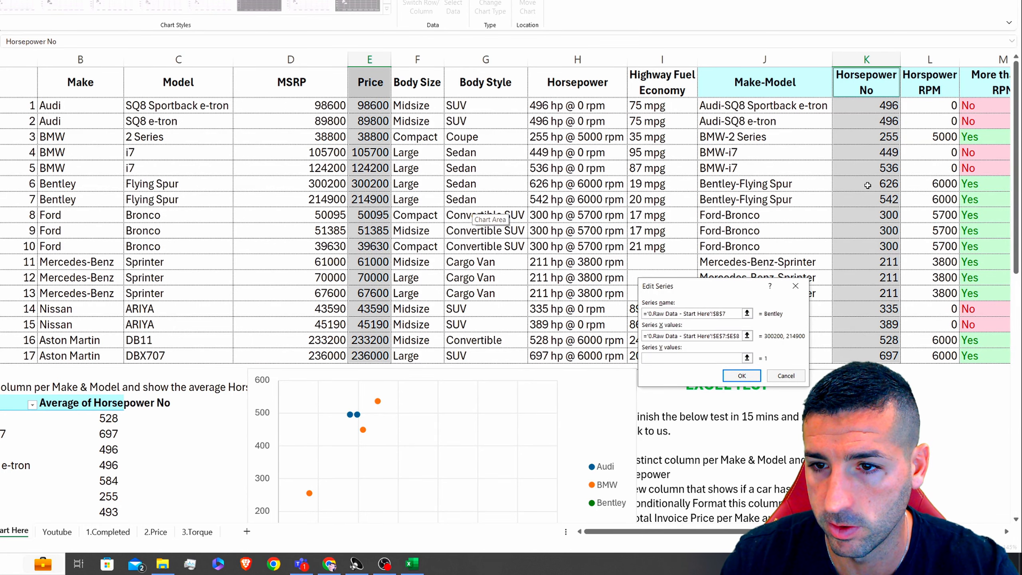
pyautogui.moveTo(868, 185); pyautogui.dragTo(868, 200)
pyautogui.click(742, 375)
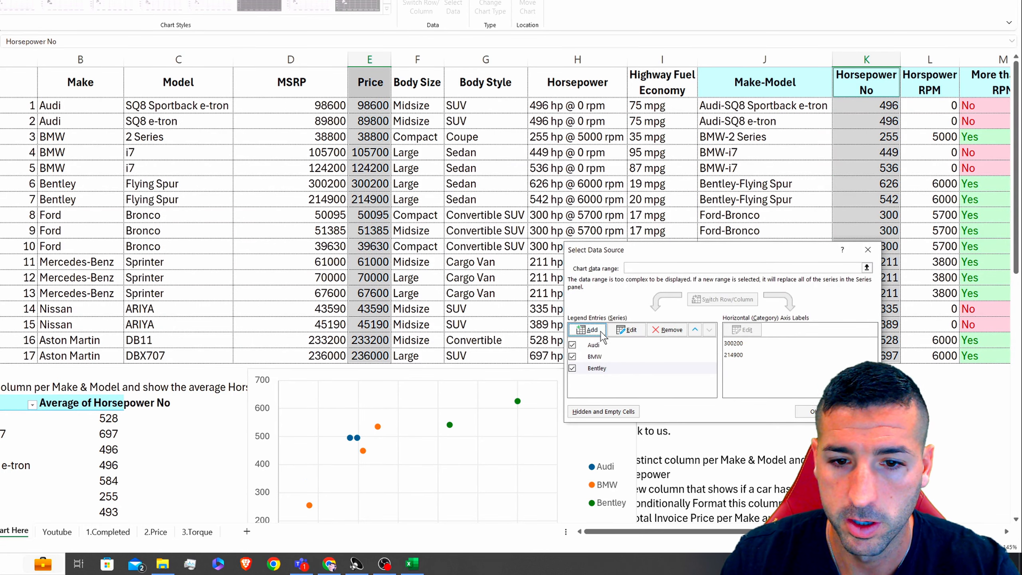
# Add a Ford series named from B9, with X values E9:E11 and Y values K9:K11.
pyautogui.click(589, 330)
pyautogui.click(77, 217)
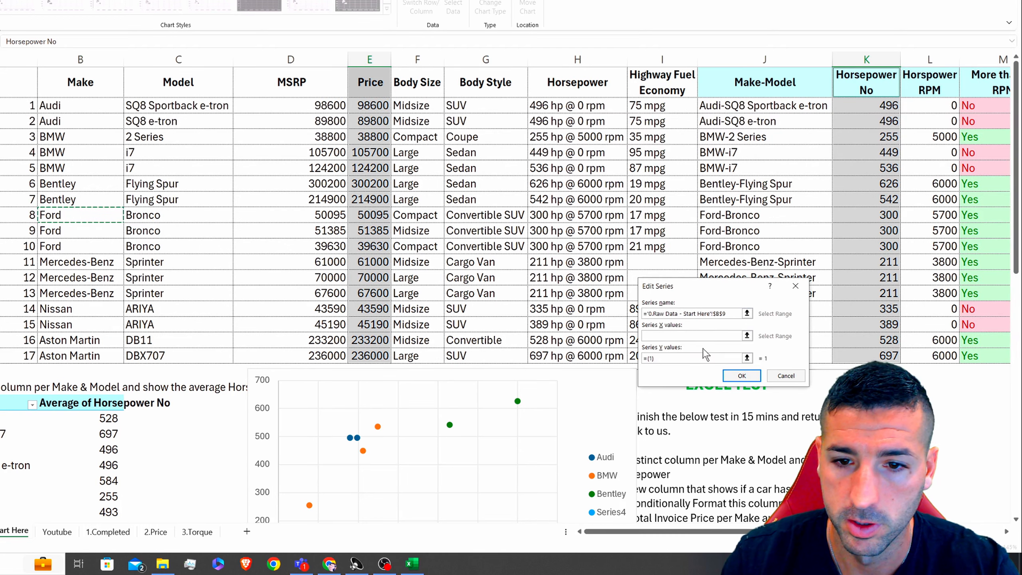
pyautogui.click(679, 335)
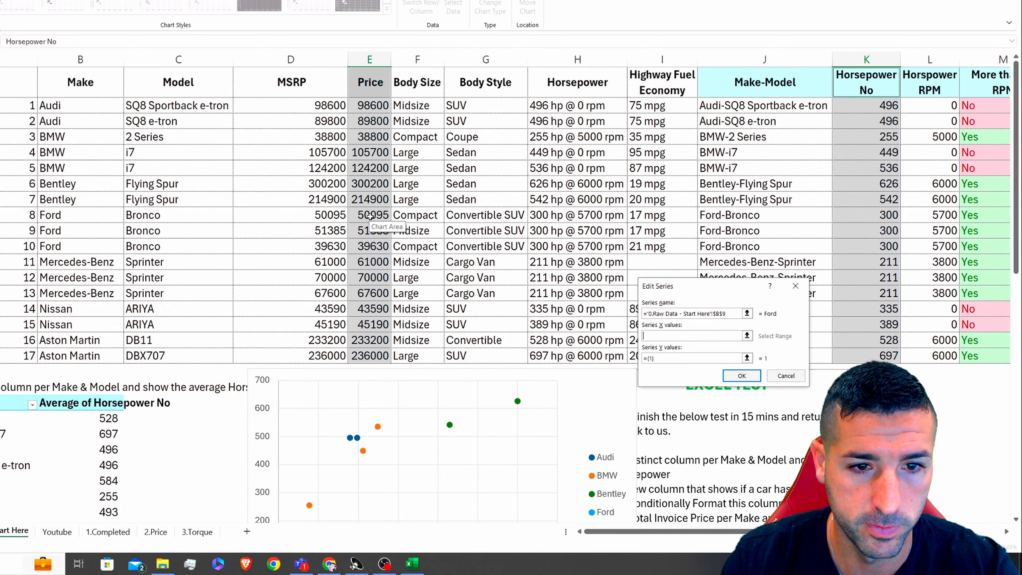
pyautogui.moveTo(369, 217); pyautogui.dragTo(370, 244)
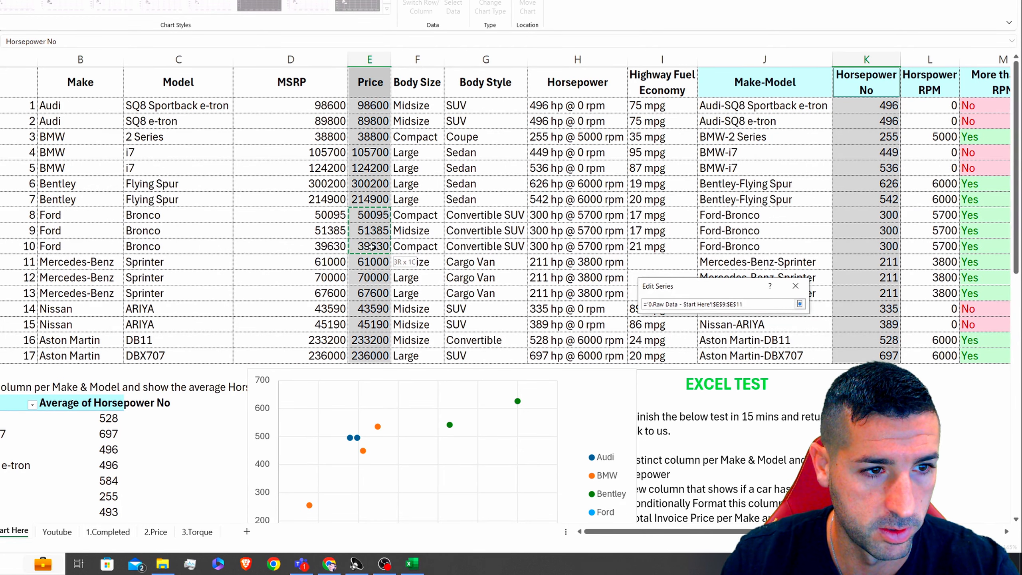
pyautogui.moveTo(686, 359); pyautogui.dragTo(643, 359)
pyautogui.press('BackSpace')
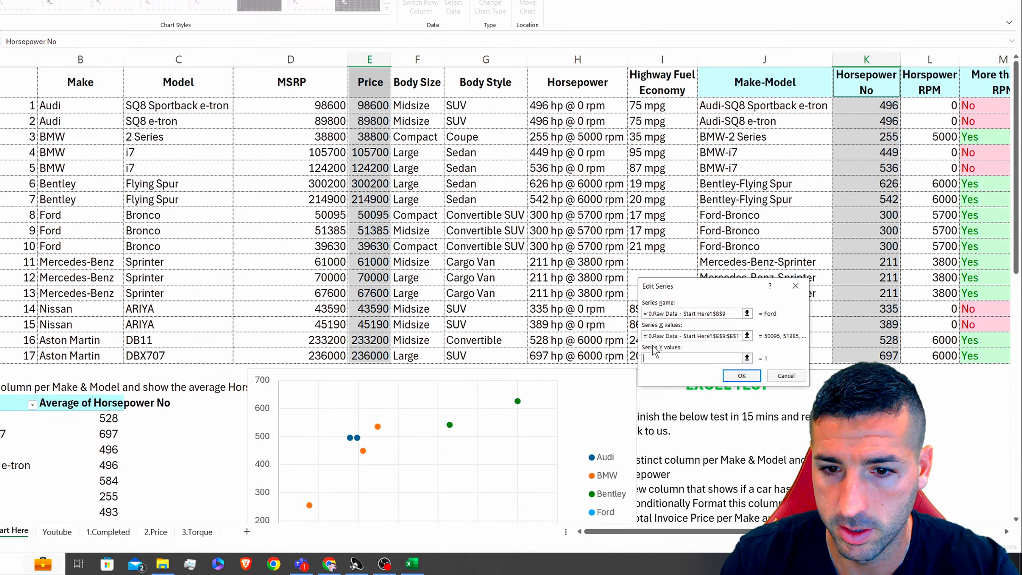
pyautogui.moveTo(873, 216); pyautogui.dragTo(879, 244)
pyautogui.click(742, 376)
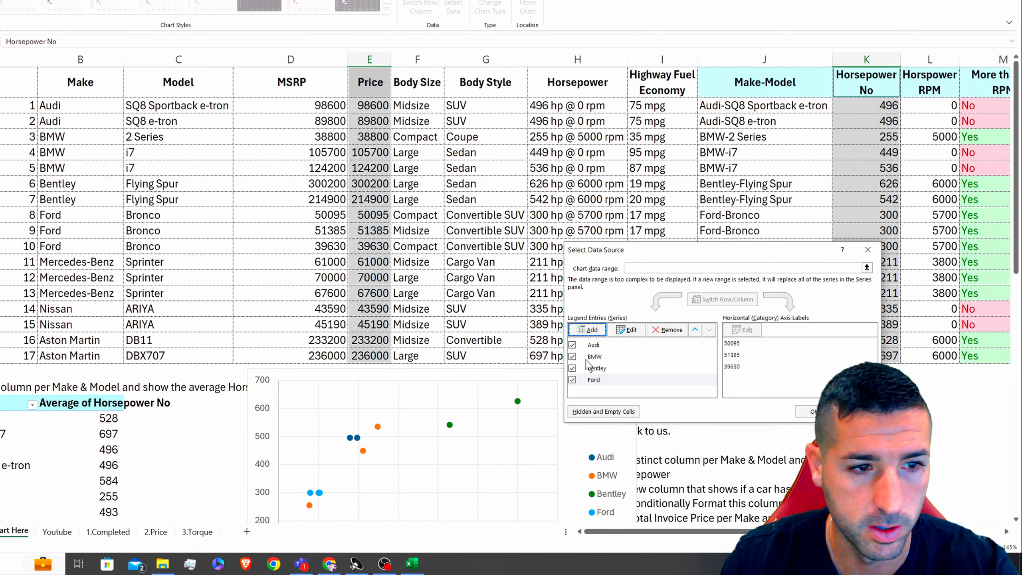
# Add a Mercedes-Benz series named from B12, with X values E12:E14 and Y values K12:K14.
pyautogui.click(582, 328)
pyautogui.click(92, 277)
pyautogui.press('Tab')
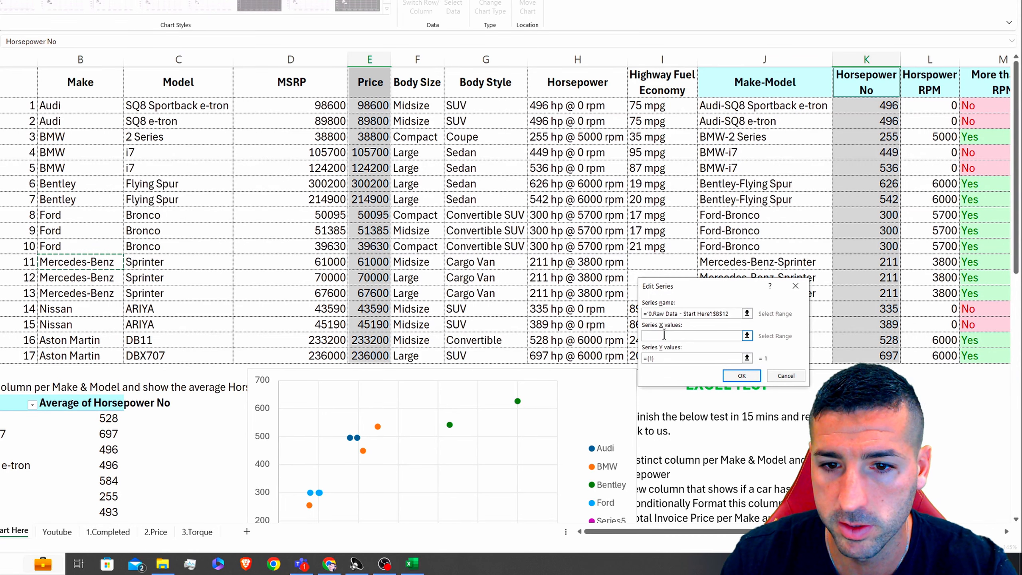
pyautogui.moveTo(379, 262); pyautogui.dragTo(378, 293)
pyautogui.click(693, 355)
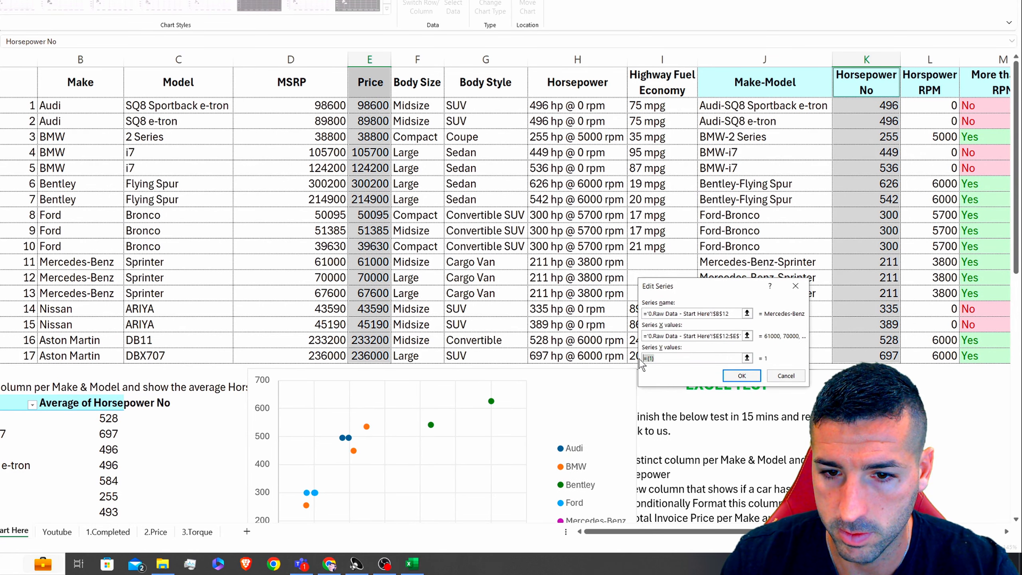
pyautogui.moveTo(875, 265); pyautogui.dragTo(877, 294)
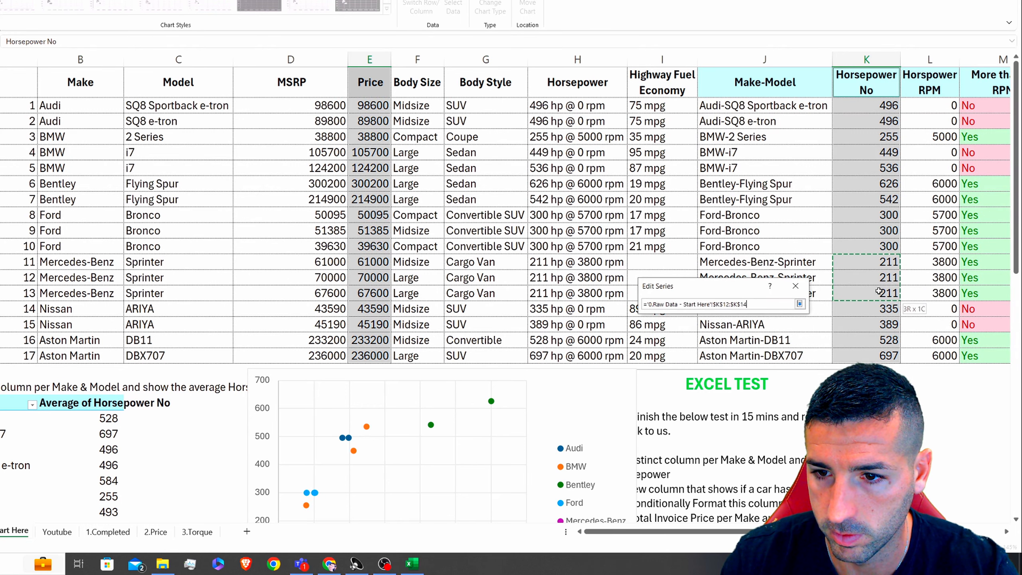
pyautogui.click(752, 379)
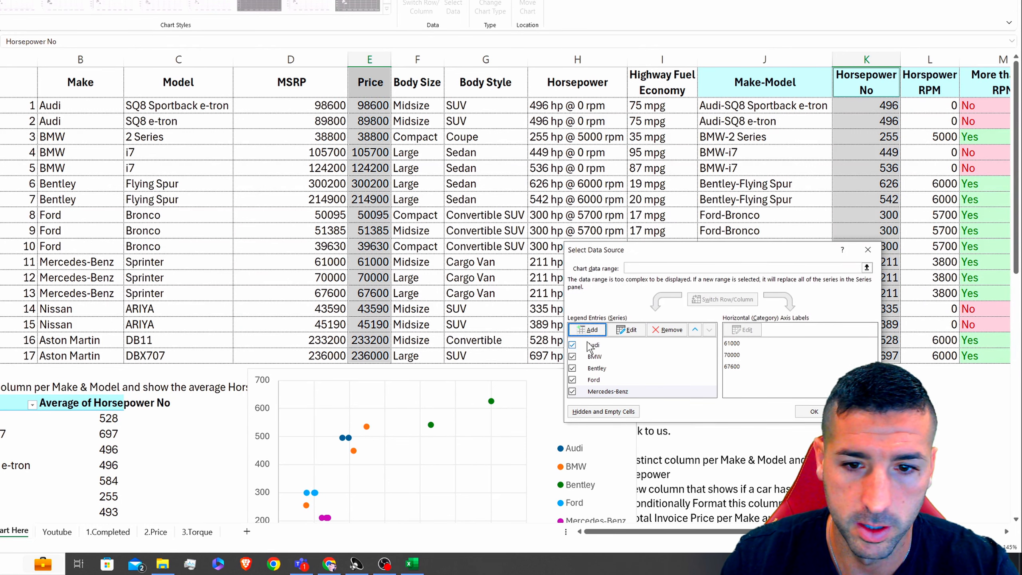
# Add a Nissan series named from B15, with X values E15:E16 and Y values K15:K16.
pyautogui.click(575, 329)
pyautogui.click(76, 313)
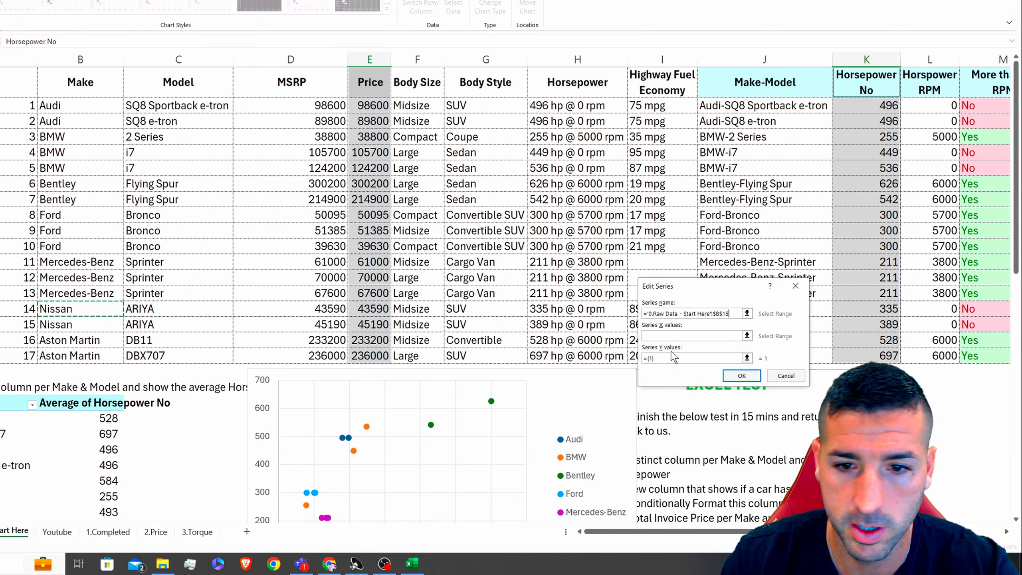
pyautogui.click(672, 334)
pyautogui.moveTo(367, 308); pyautogui.dragTo(366, 321)
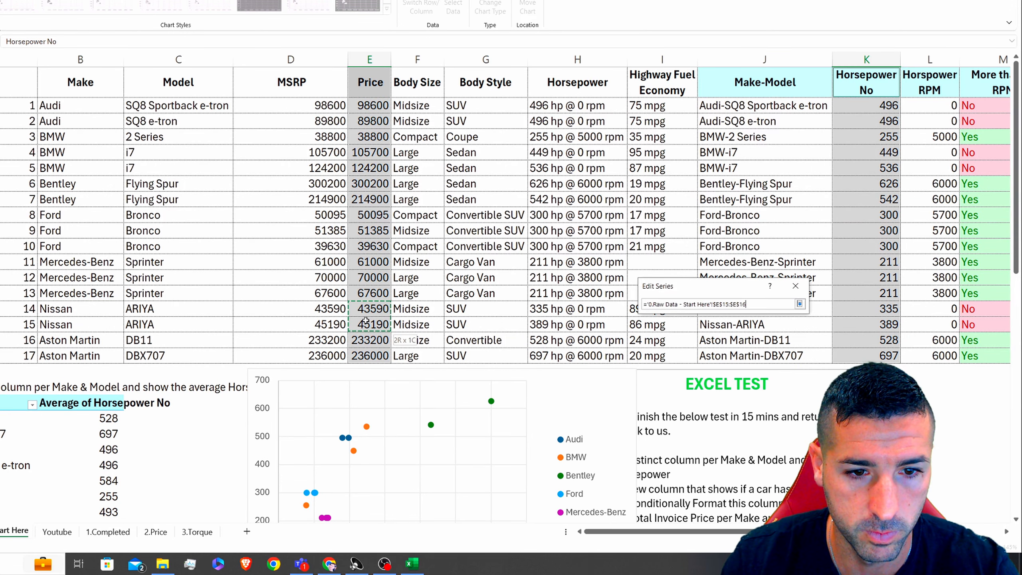
pyautogui.press('Tab')
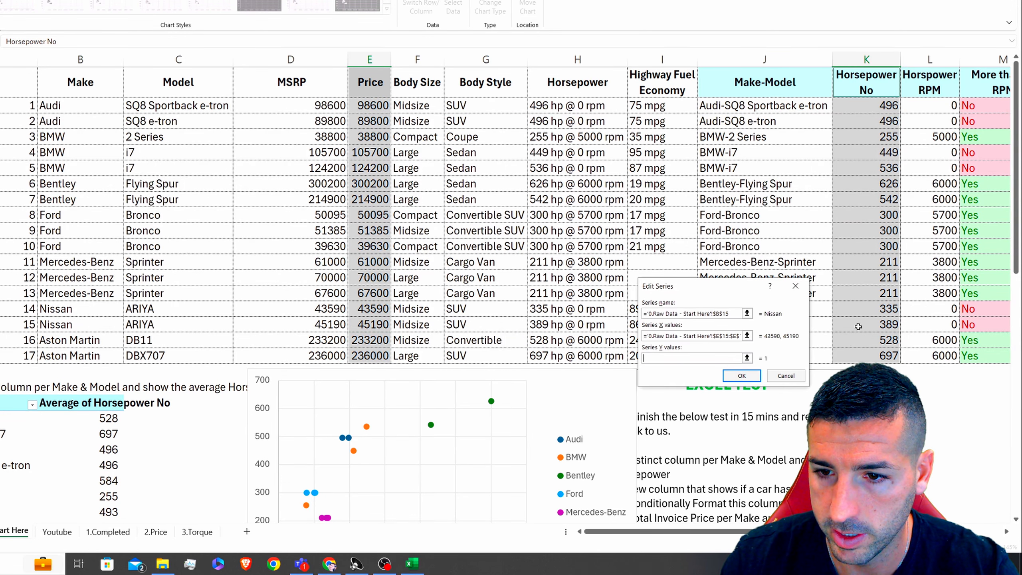
pyautogui.moveTo(885, 308); pyautogui.dragTo(867, 332)
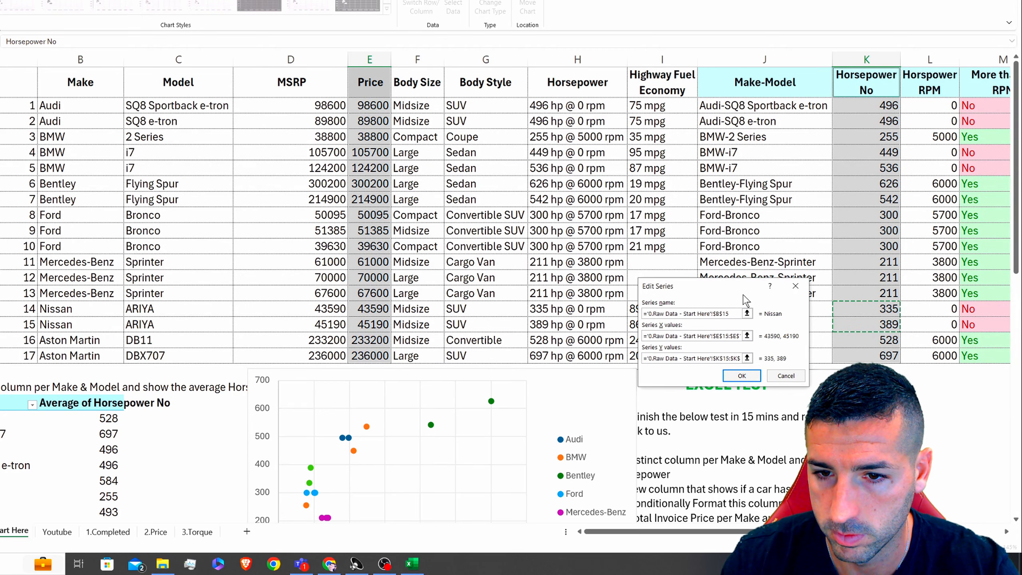
pyautogui.click(634, 378)
# Add an Aston Martin series named from B17, with X values E17:E18 and Y values K17:K18, and apply the data source changes.
pyautogui.click(587, 332)
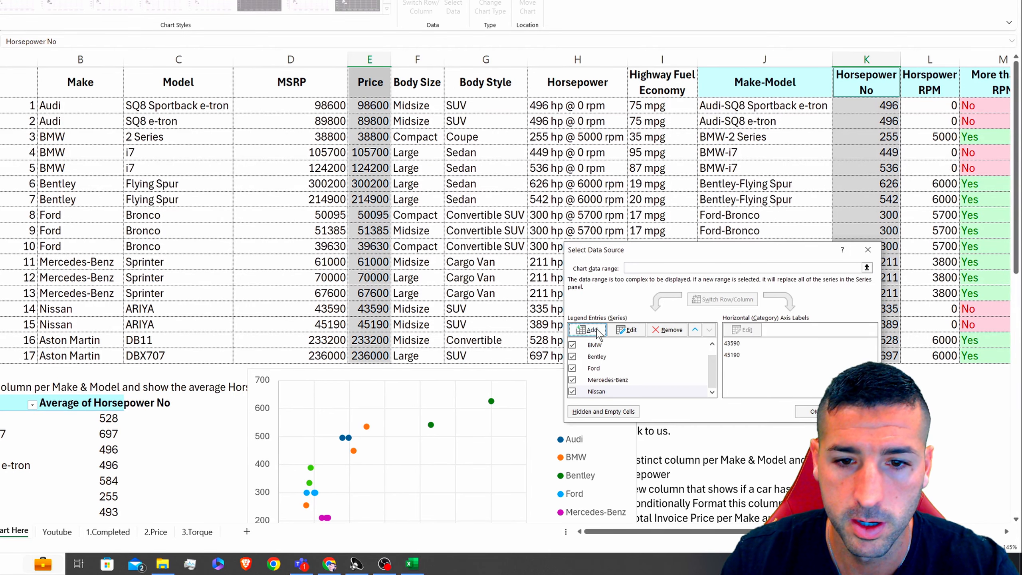
pyautogui.click(82, 342)
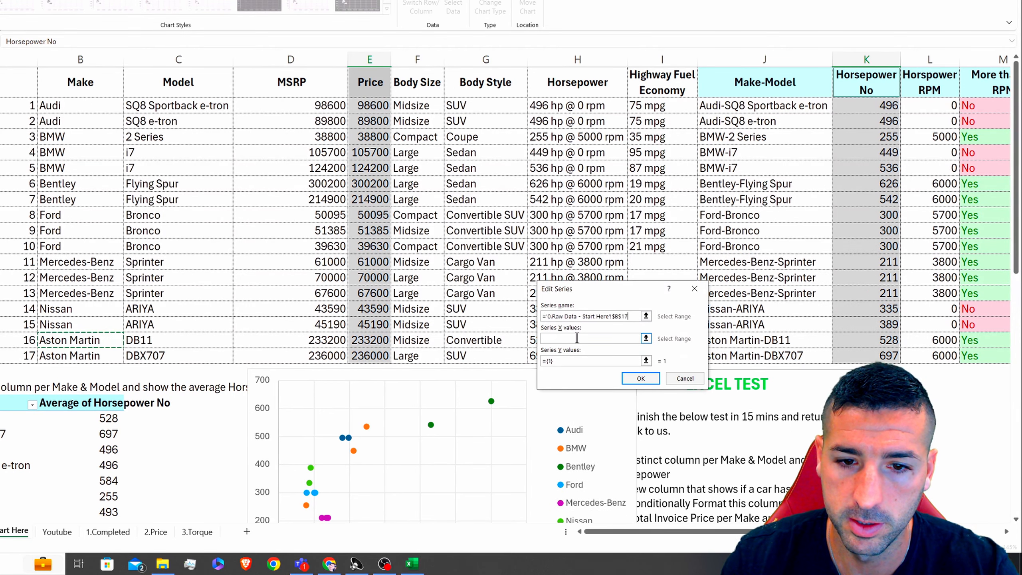
pyautogui.click(591, 339)
pyautogui.moveTo(369, 340); pyautogui.dragTo(370, 350)
pyautogui.click(644, 361)
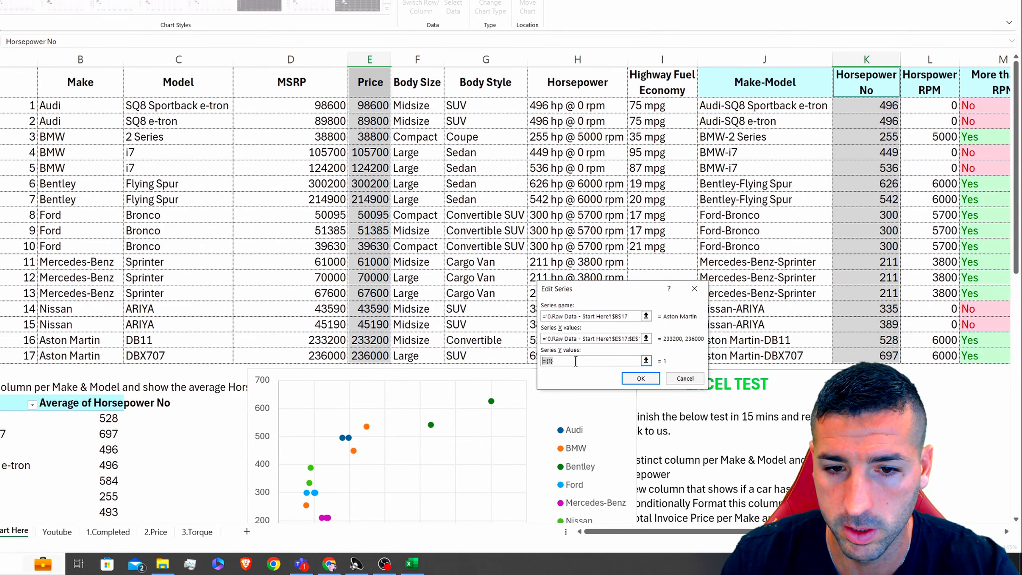
pyautogui.moveTo(877, 340); pyautogui.dragTo(877, 356)
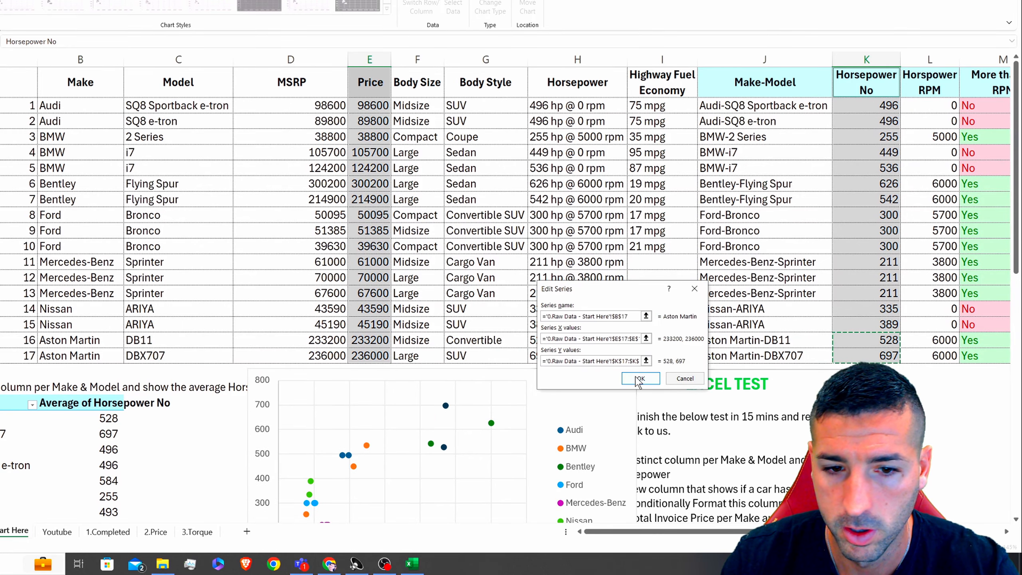
pyautogui.click(636, 380)
pyautogui.click(814, 412)
# Turn on the scatter chart's axis titles and name the vertical axis "Horsepower No".
pyautogui.scroll(-3, 550, 260)
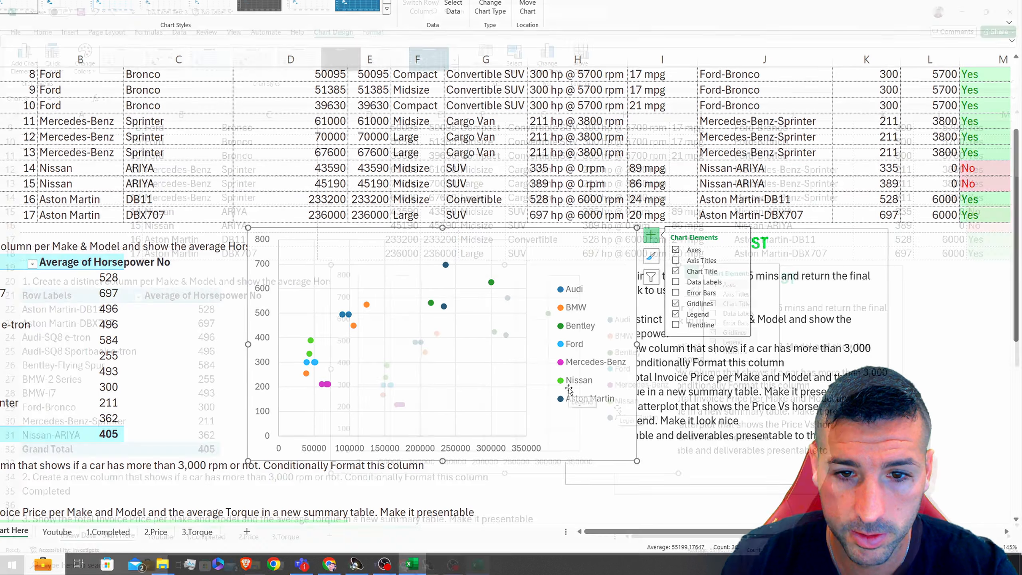
pyautogui.click(676, 260)
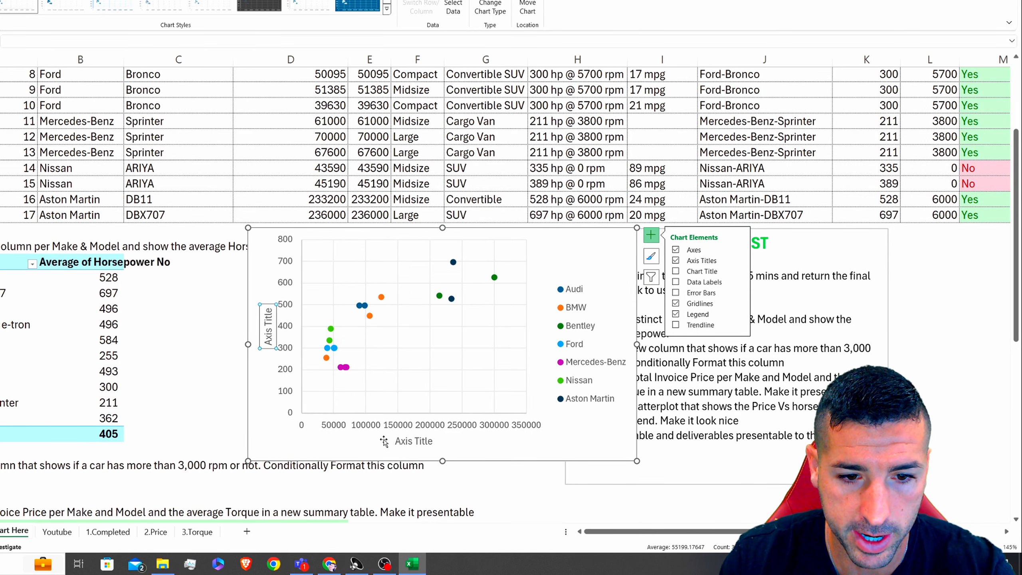
pyautogui.tripleClick(266, 329)
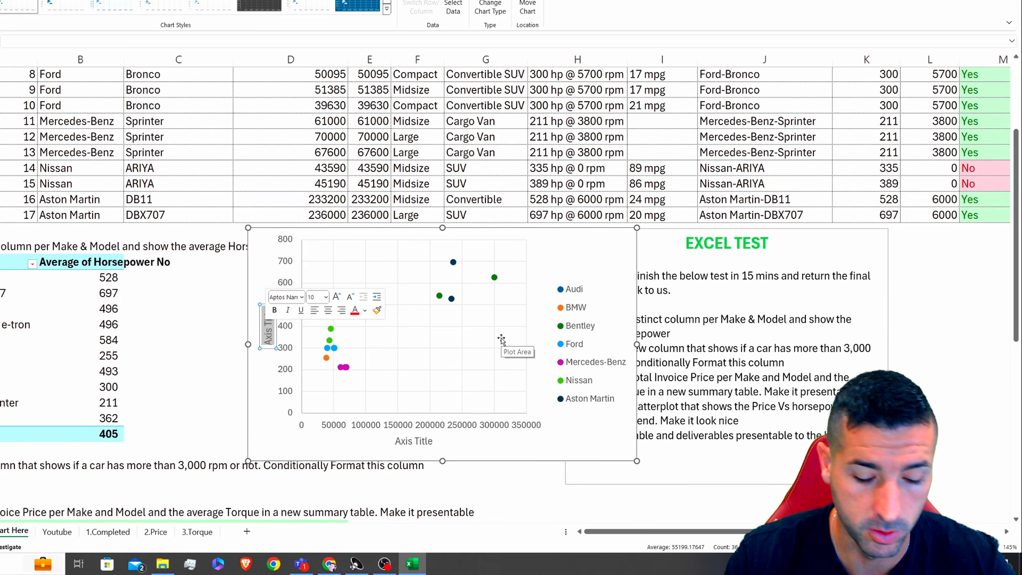
pyautogui.write('Horsepo')
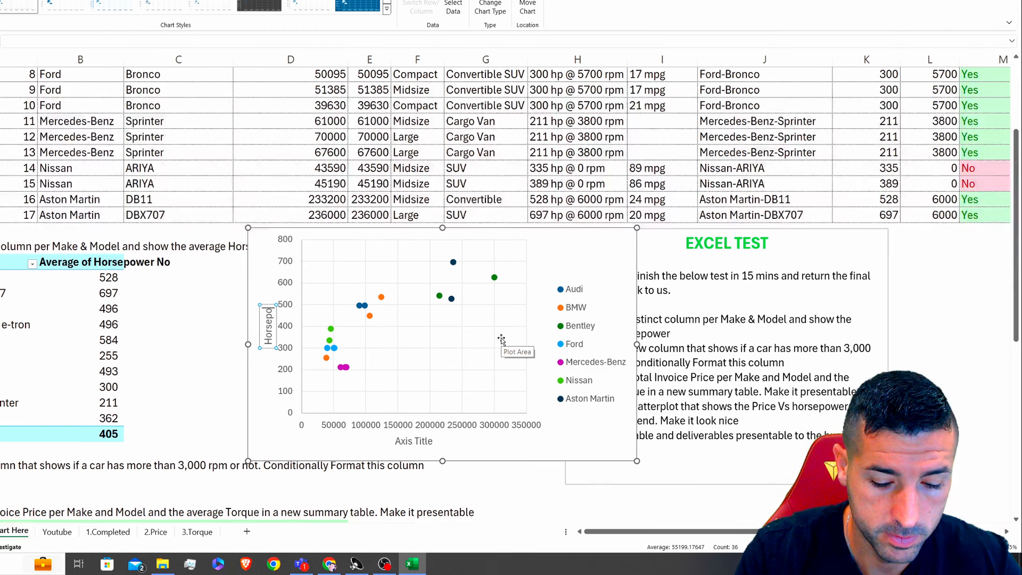
pyautogui.write('wer')
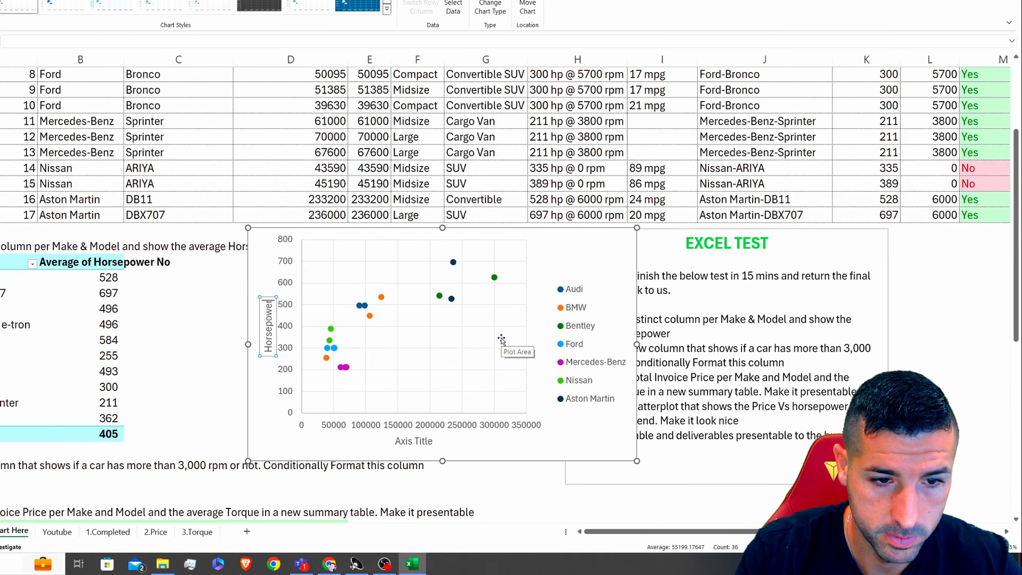
pyautogui.write(' No')
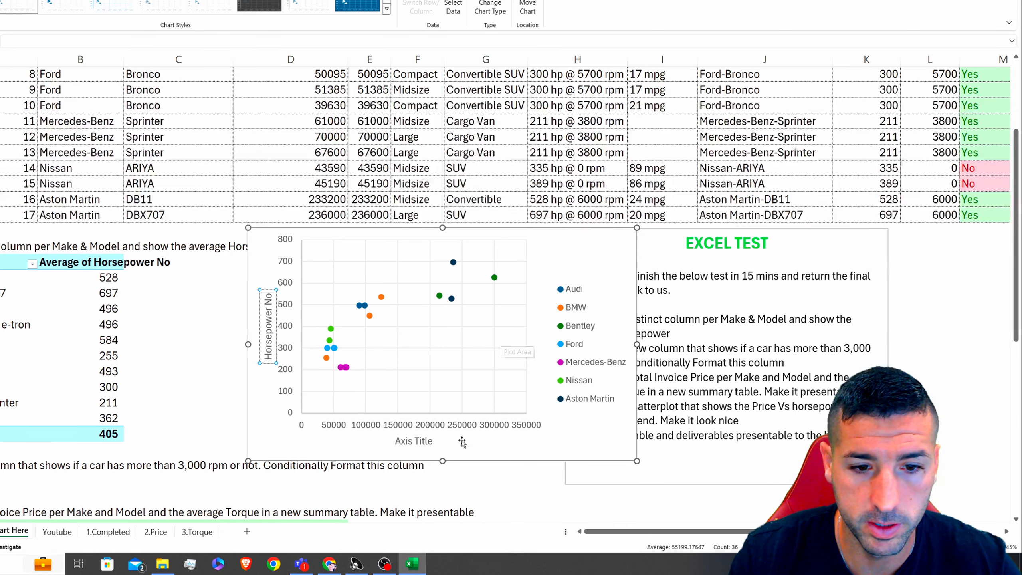
# Set the horizontal axis title of the scatter chart to "Price".
pyautogui.click(414, 442)
pyautogui.doubleClick(413, 443)
pyautogui.tripleClick(429, 443)
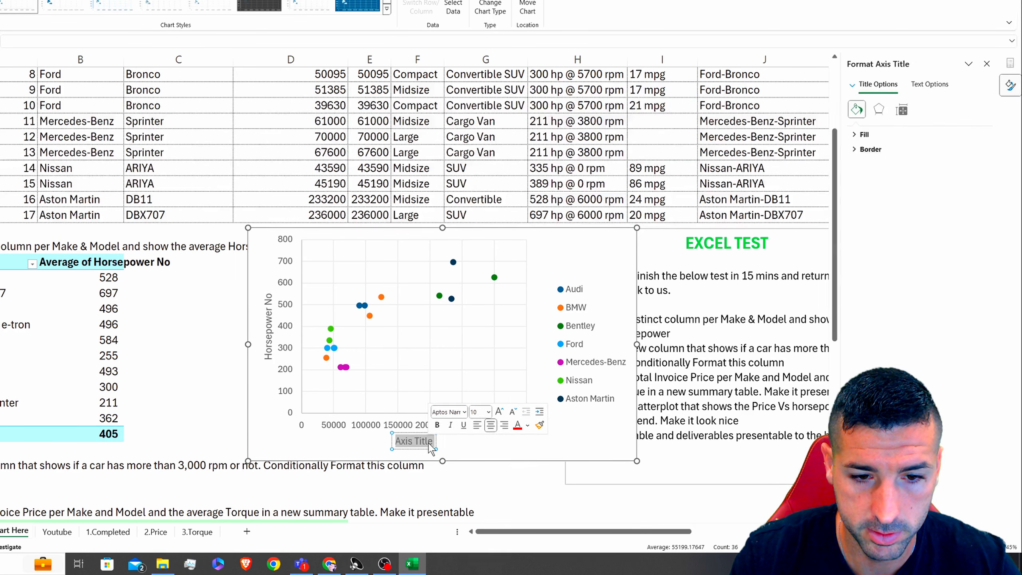
pyautogui.write('Price')
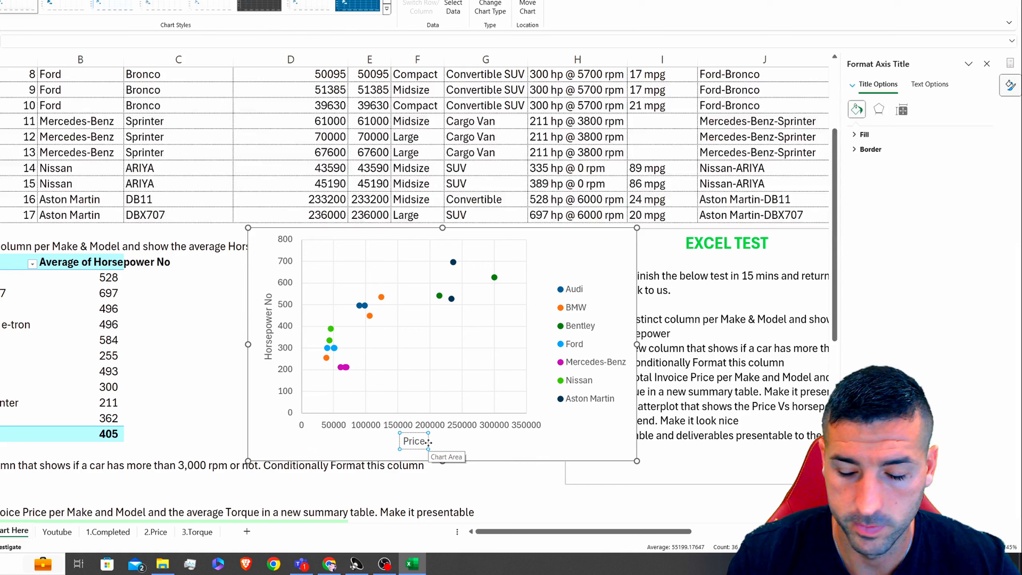
# Move the scatter chart directly below the question 4 heading in row 51, starting at row 52 in column A.
pyautogui.click(587, 251)
pyautogui.moveTo(582, 243); pyautogui.dragTo(570, 306)
pyautogui.scroll(-6, 569, 307)
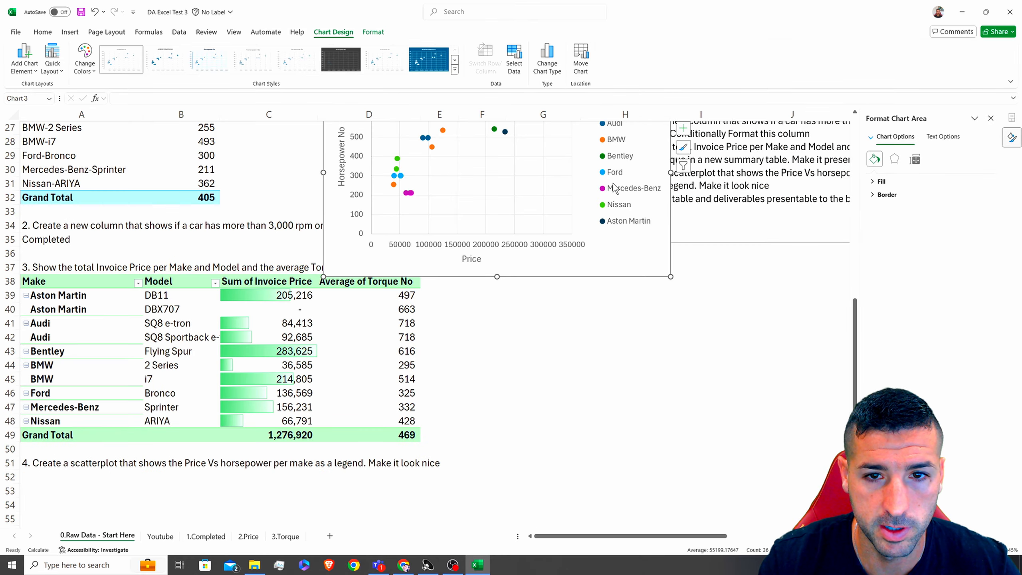
pyautogui.scroll(3, 577, 129)
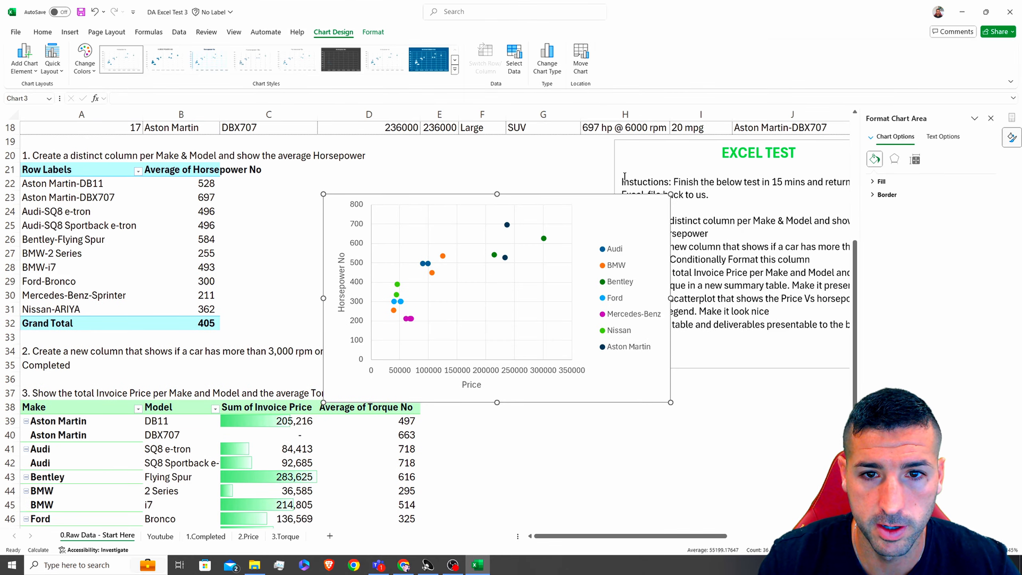
pyautogui.moveTo(611, 207); pyautogui.dragTo(558, 343)
pyautogui.scroll(-4, 555, 334)
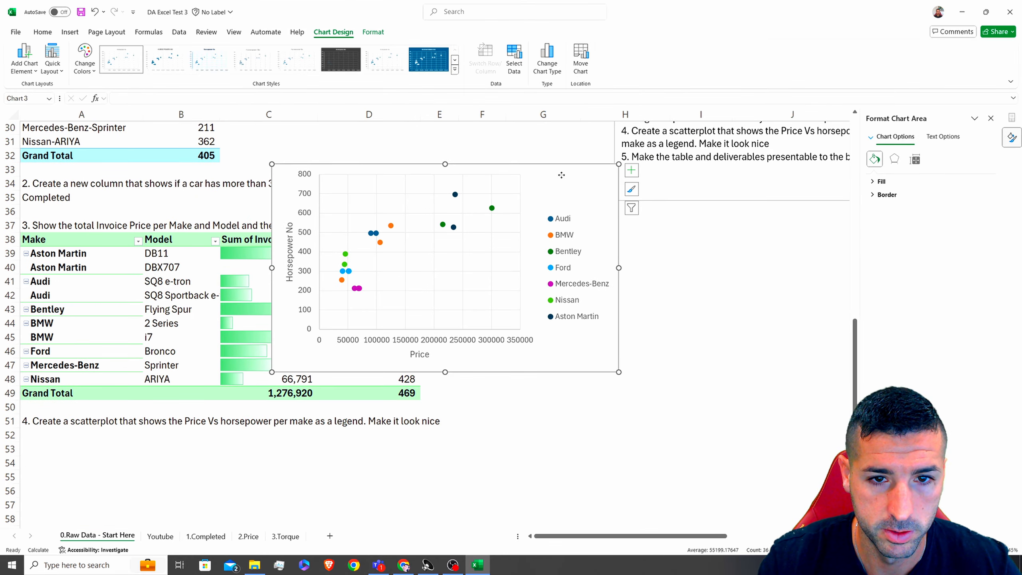
pyautogui.moveTo(562, 175); pyautogui.dragTo(328, 436)
pyautogui.scroll(-2, 340, 437)
pyautogui.moveTo(345, 365); pyautogui.dragTo(337, 375)
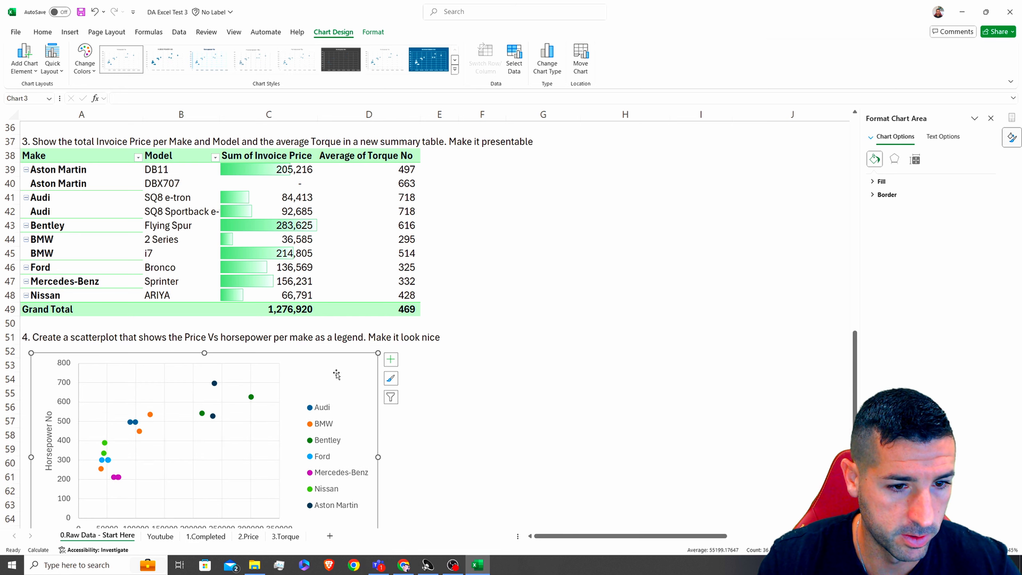
# Add a chart title to the scatter chart reading "Price Vs horsepower per make", taken from the question text in A51.
pyautogui.scroll(-2, 337, 375)
pyautogui.click(391, 275)
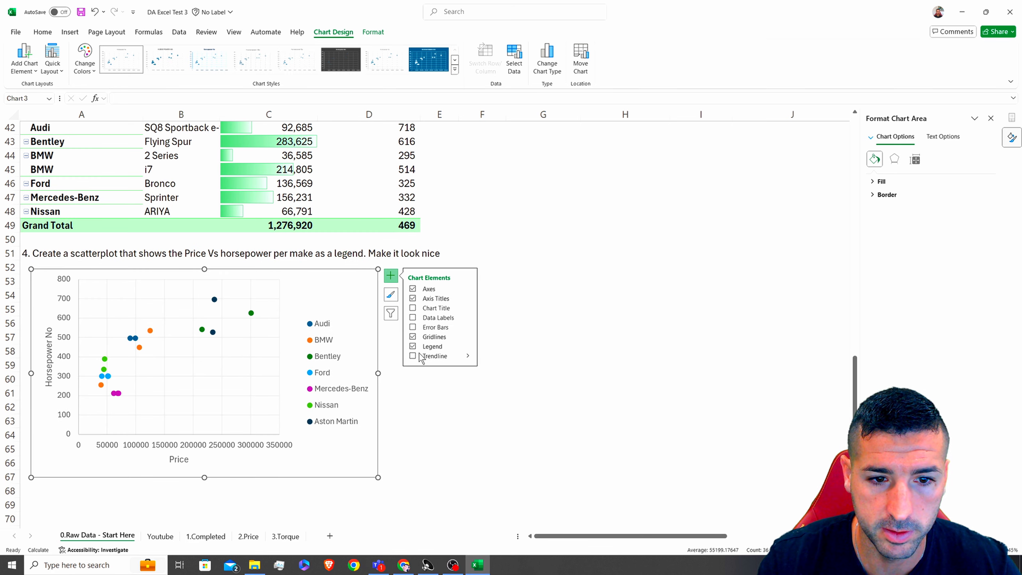
pyautogui.click(413, 308)
pyautogui.click(200, 257)
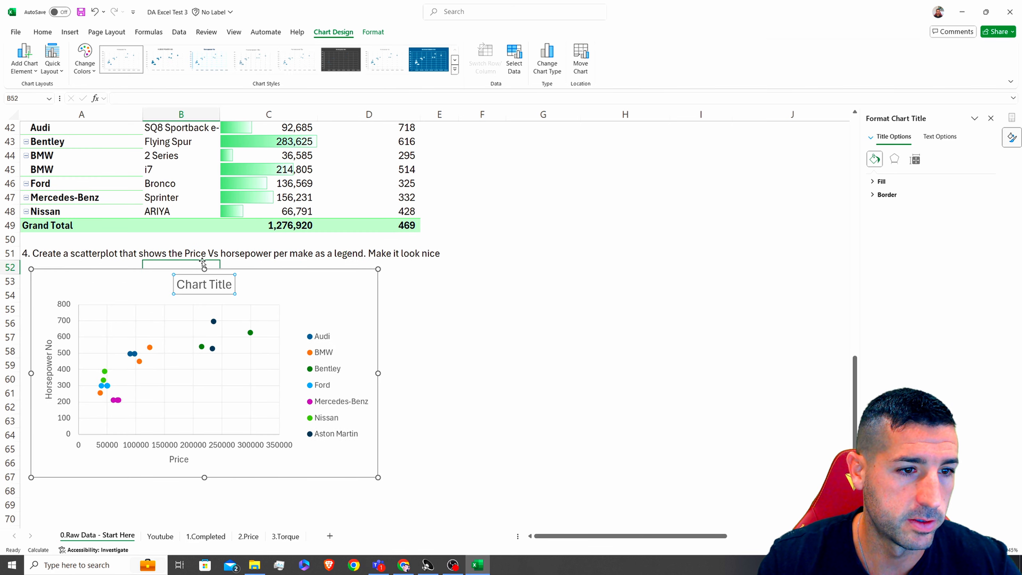
pyautogui.click(54, 251)
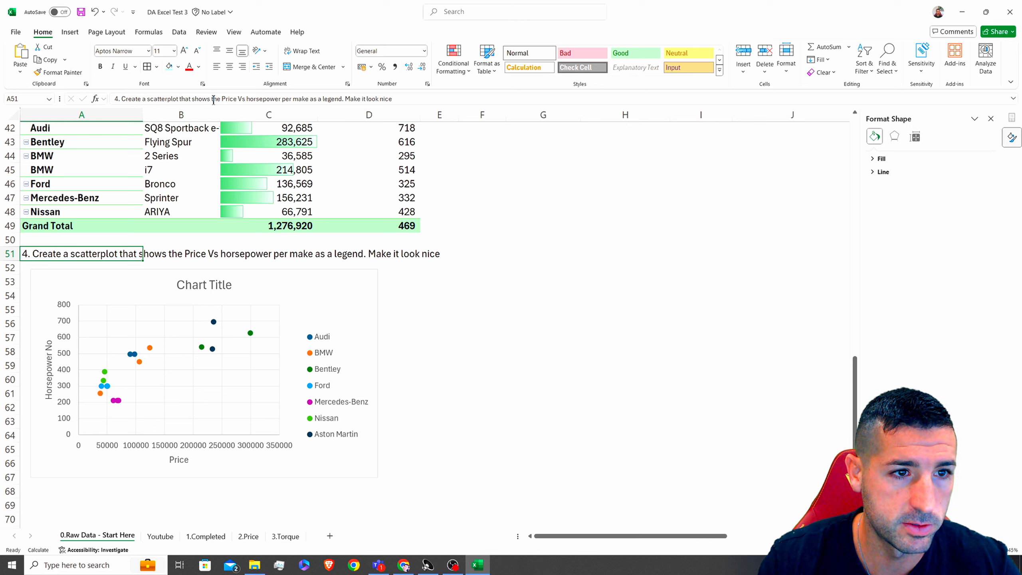
pyautogui.moveTo(221, 99); pyautogui.dragTo(309, 98)
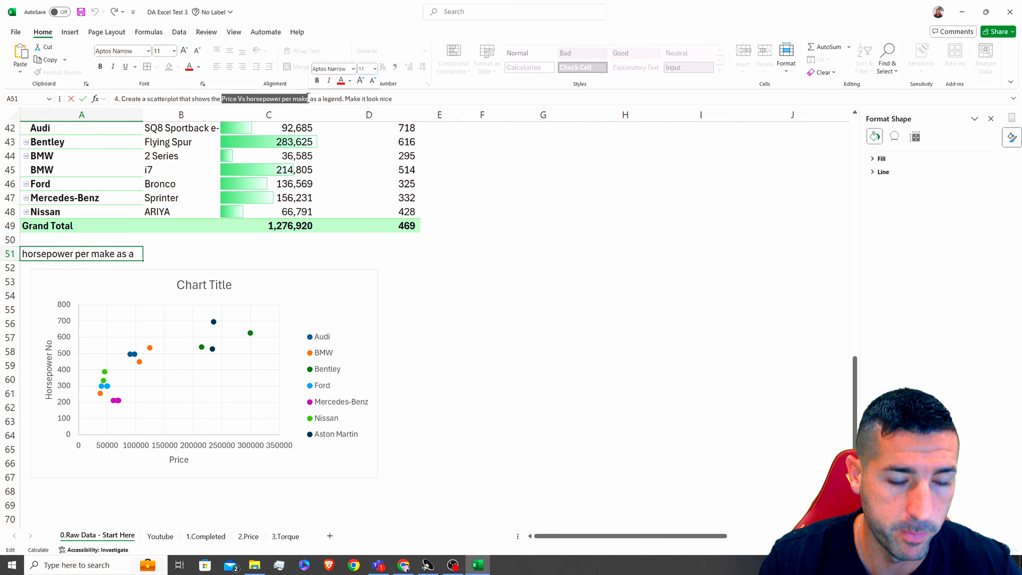
pyautogui.click(216, 286)
pyautogui.tripleClick(211, 285)
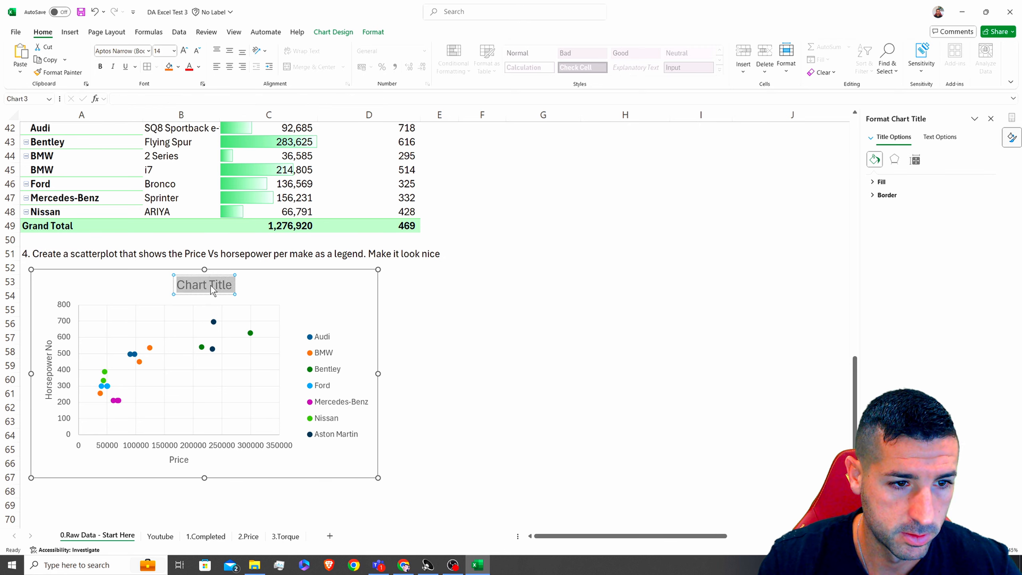
pyautogui.hotkey('ctrl', 'v')
pyautogui.hotkey('ctrl', 'v')
pyautogui.hotkey('ctrl', 'z')
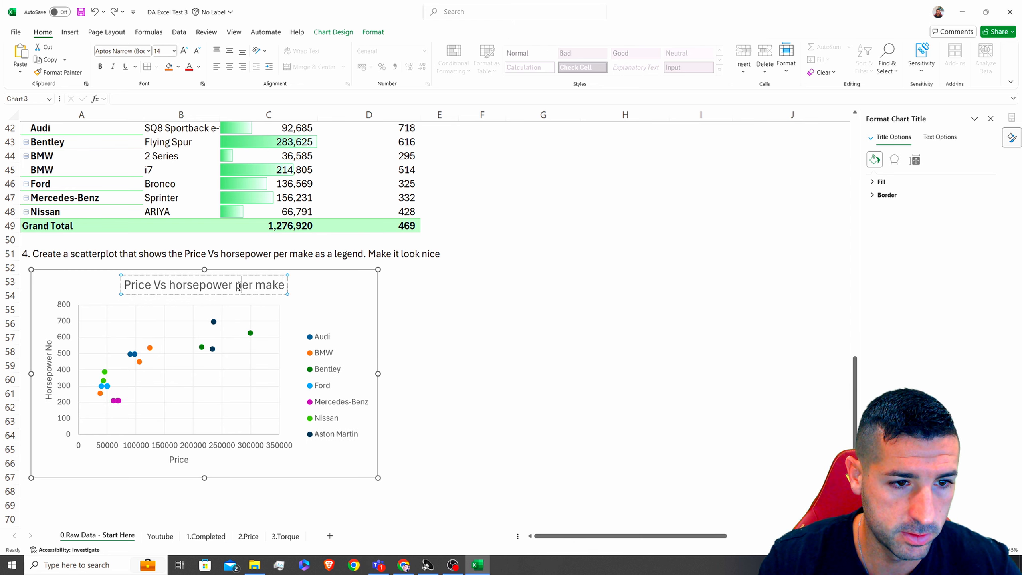
# Capitalise the last two words of the scatter chart's title so it reads "Price Vs horsepower Per Make".
pyautogui.press('BackSpace')
pyautogui.write('P')
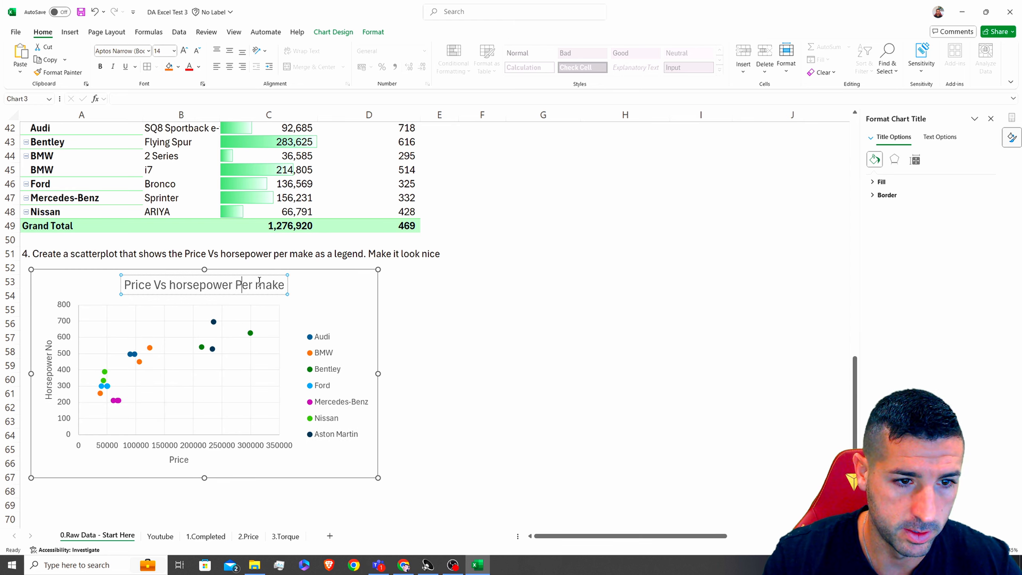
pyautogui.press('BackSpace')
pyautogui.write('M')
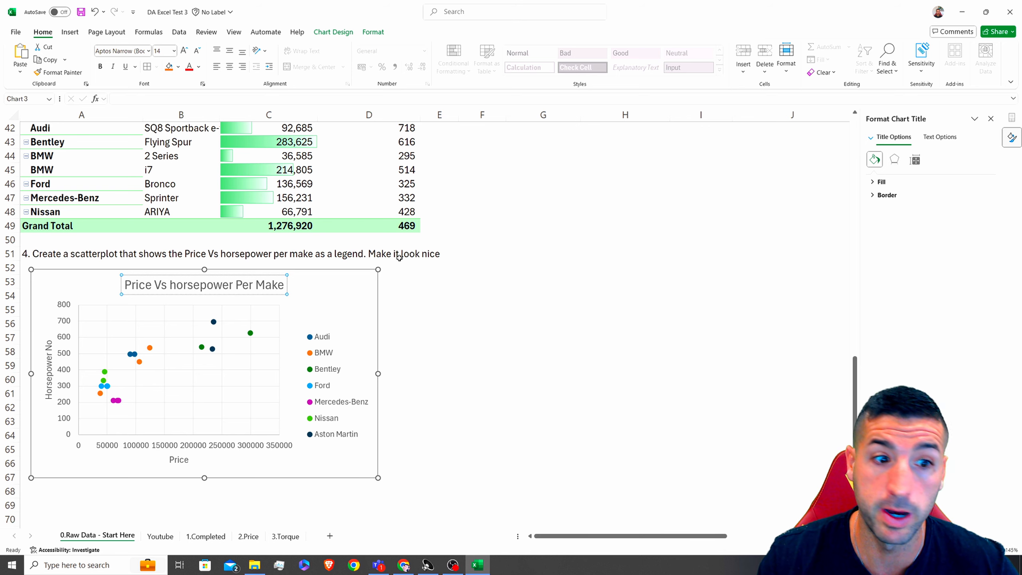
# Color the scatter chart's title text dark blue.
pyautogui.click(435, 297)
pyautogui.click(239, 283)
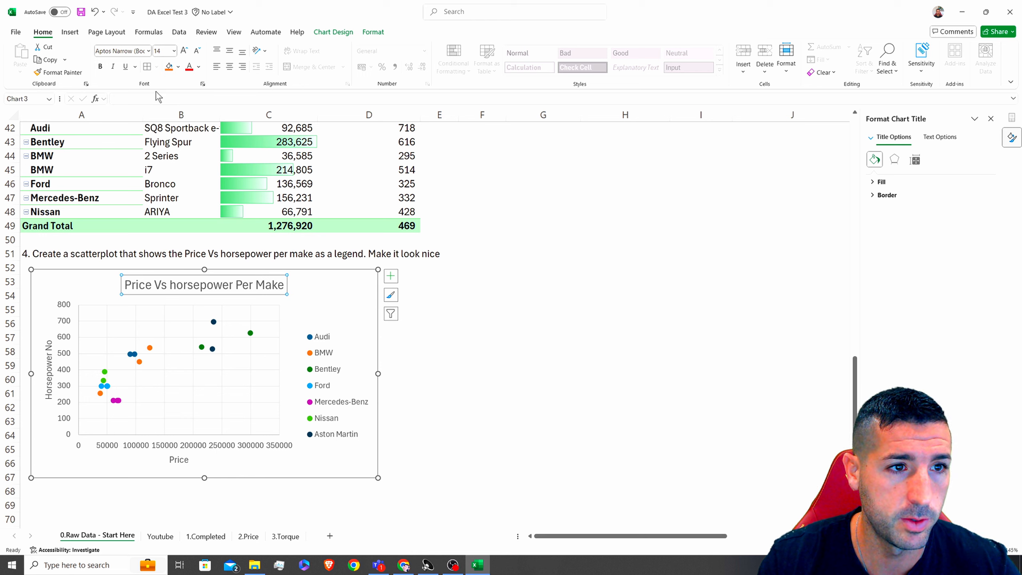
pyautogui.click(199, 67)
pyautogui.click(251, 196)
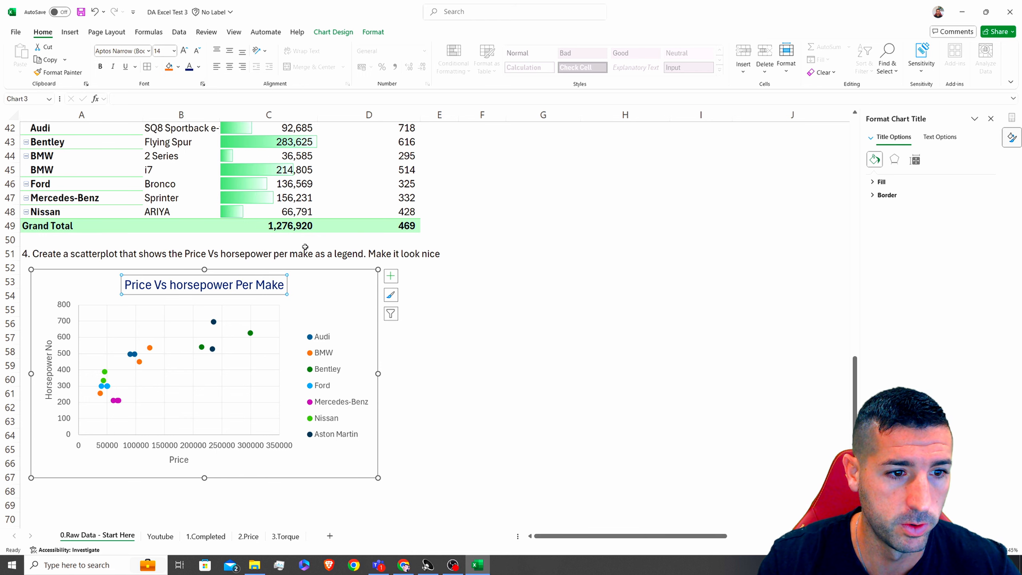
# Place the scatter chart's legend at the bottom and shift the chart slightly to the right under the question 4 heading.
pyautogui.click(374, 324)
pyautogui.click(390, 276)
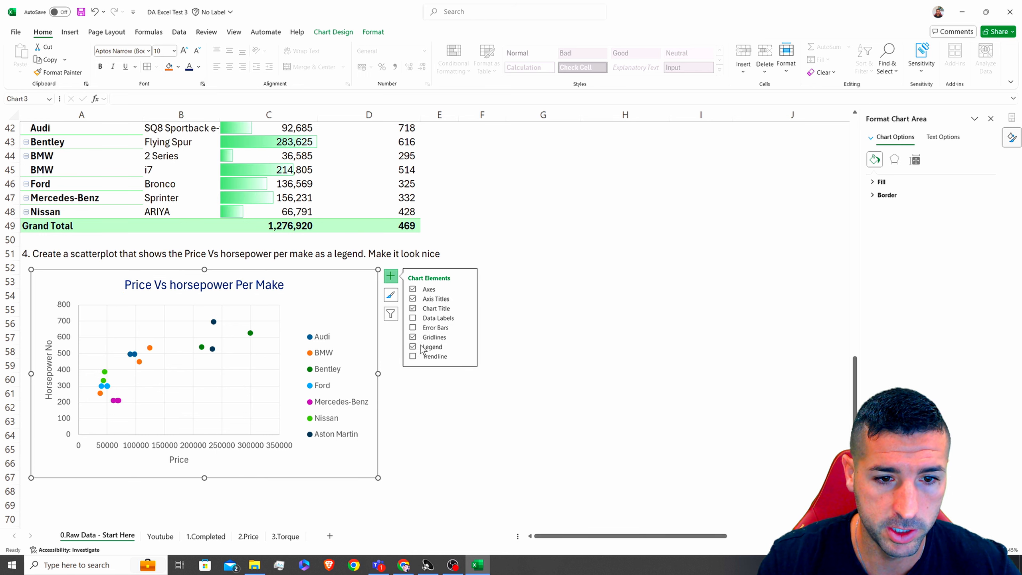
pyautogui.click(467, 347)
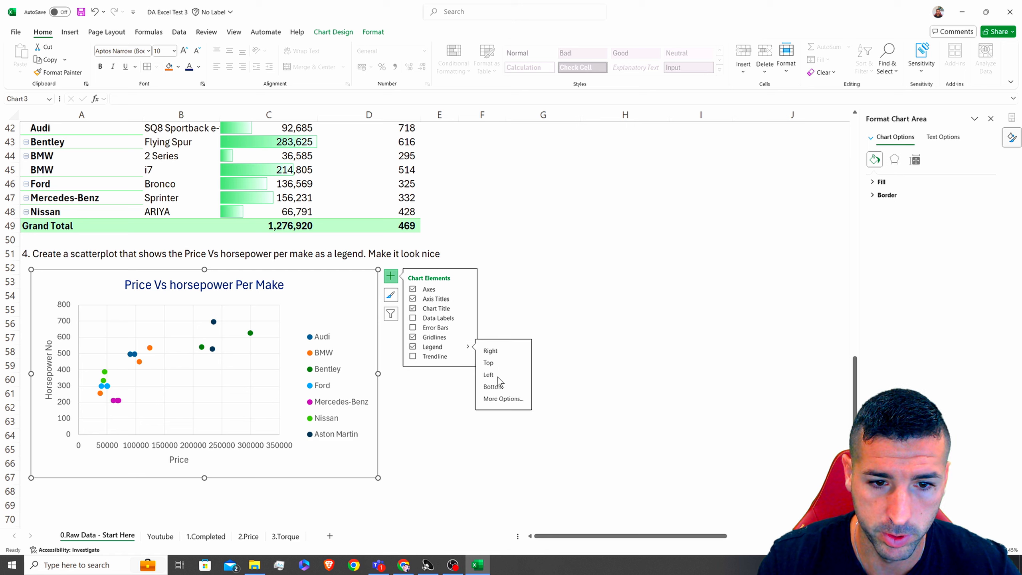
pyautogui.click(493, 387)
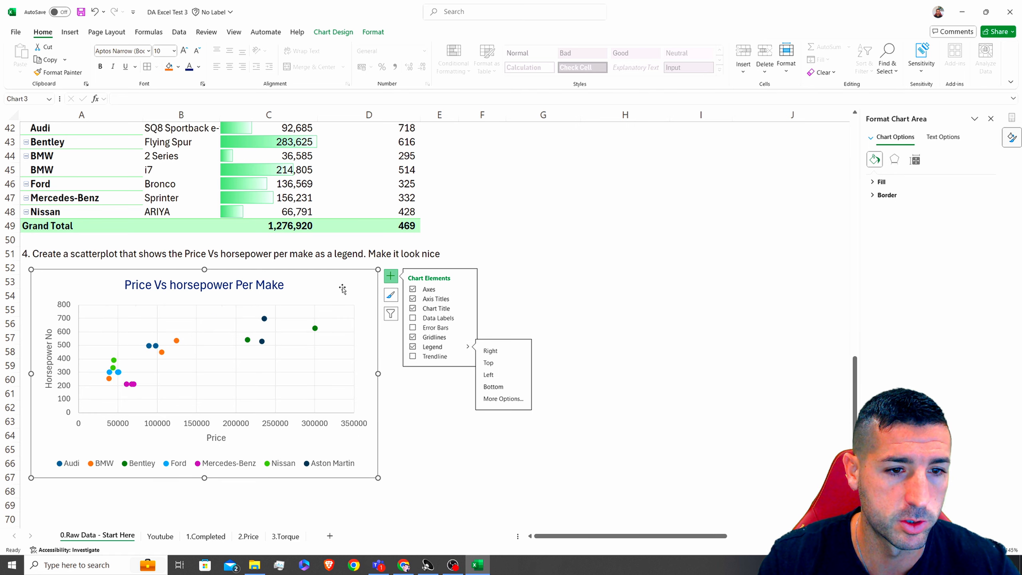
pyautogui.moveTo(342, 289); pyautogui.dragTo(385, 285)
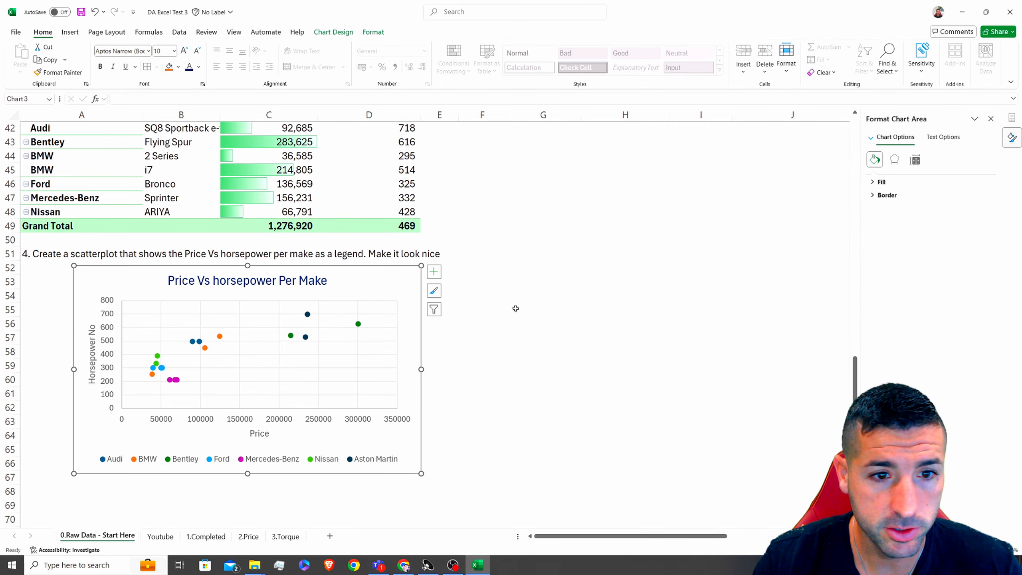
# Review the test instructions and examine the raw data table's columns, including More than 3k RPM, for what still needs presentable formatting.
pyautogui.scroll(7, 516, 308)
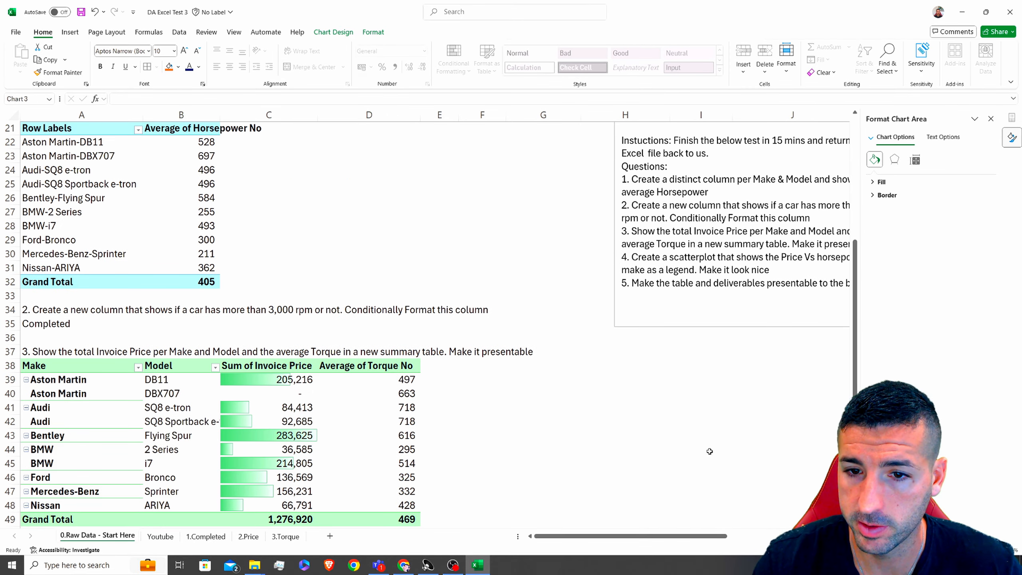
pyautogui.moveTo(687, 536); pyautogui.dragTo(719, 536)
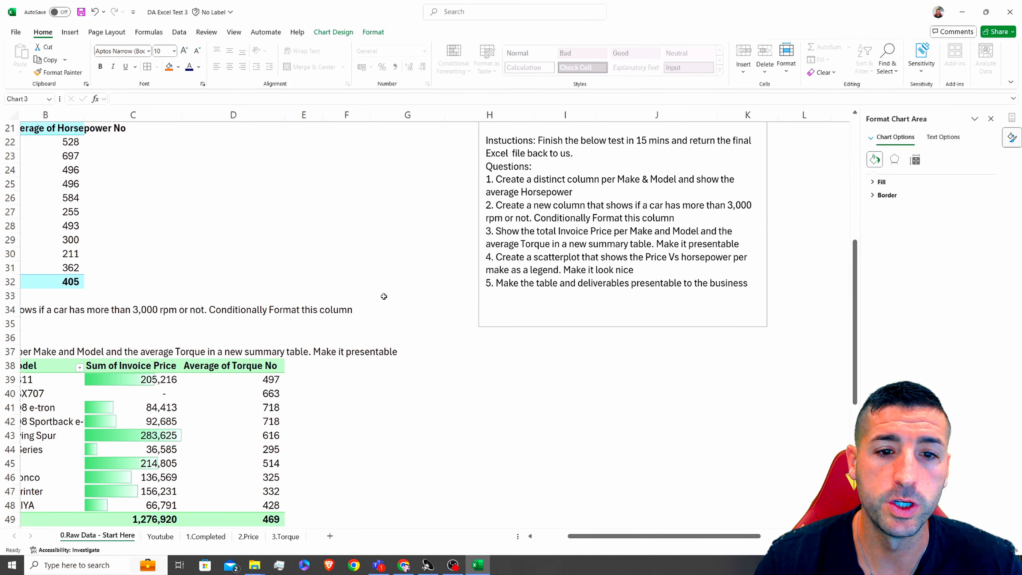
pyautogui.scroll(7, 382, 297)
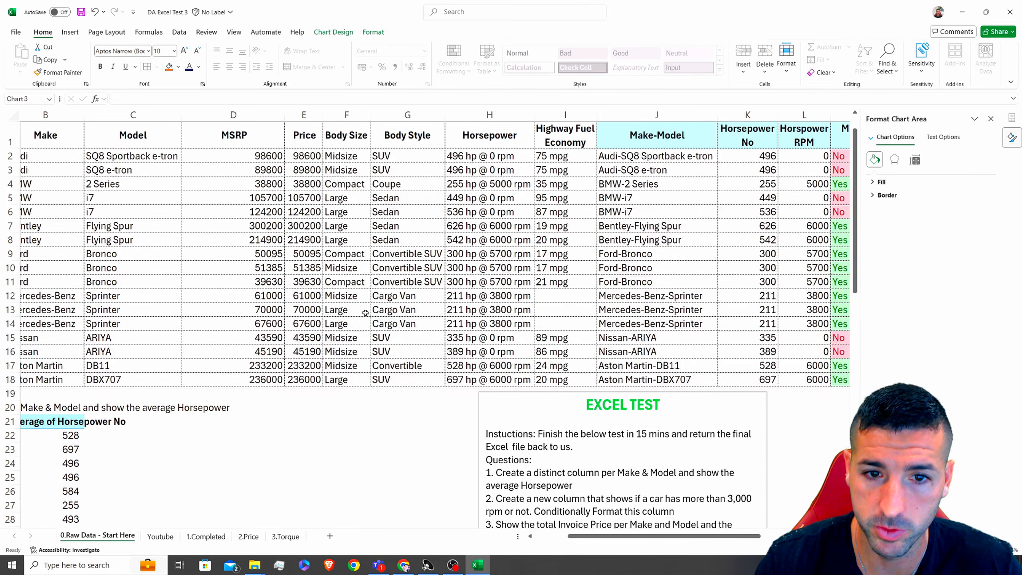
pyautogui.moveTo(624, 537); pyautogui.dragTo(707, 537)
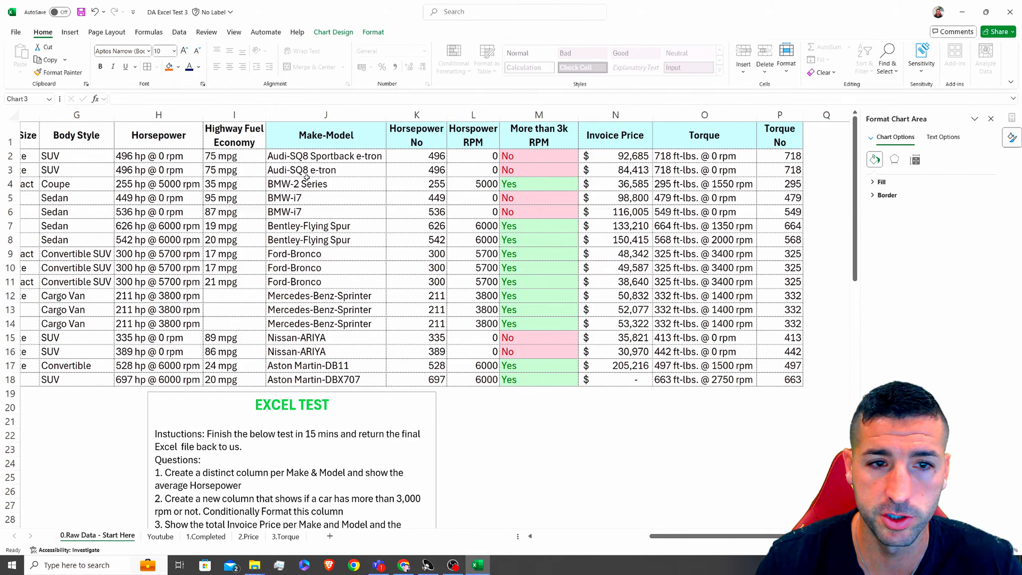
pyautogui.moveTo(353, 139); pyautogui.dragTo(16, 373)
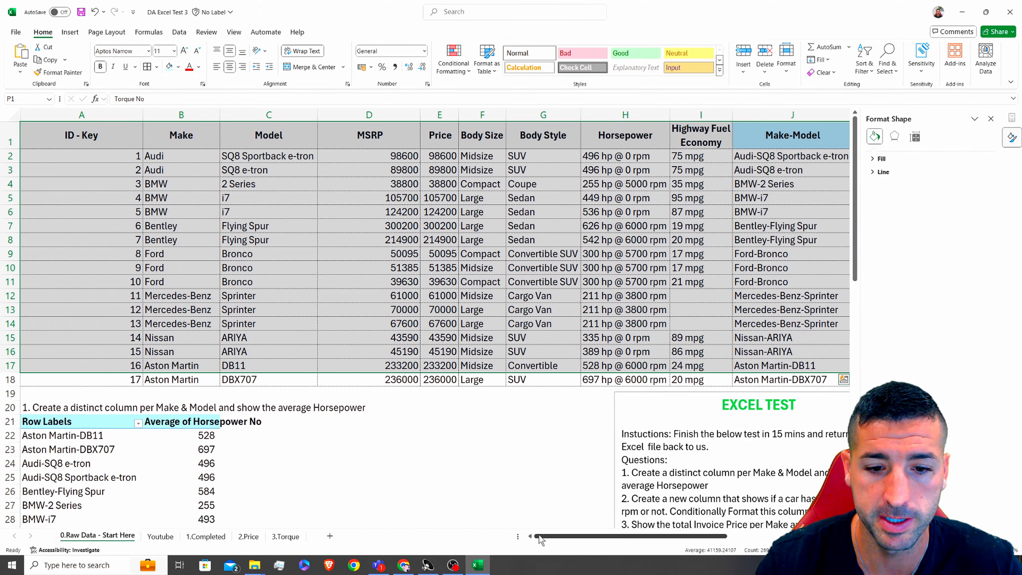
pyautogui.moveTo(539, 535); pyautogui.dragTo(598, 539)
pyautogui.moveTo(809, 152); pyautogui.dragTo(805, 379)
pyautogui.moveTo(611, 539); pyautogui.dragTo(564, 539)
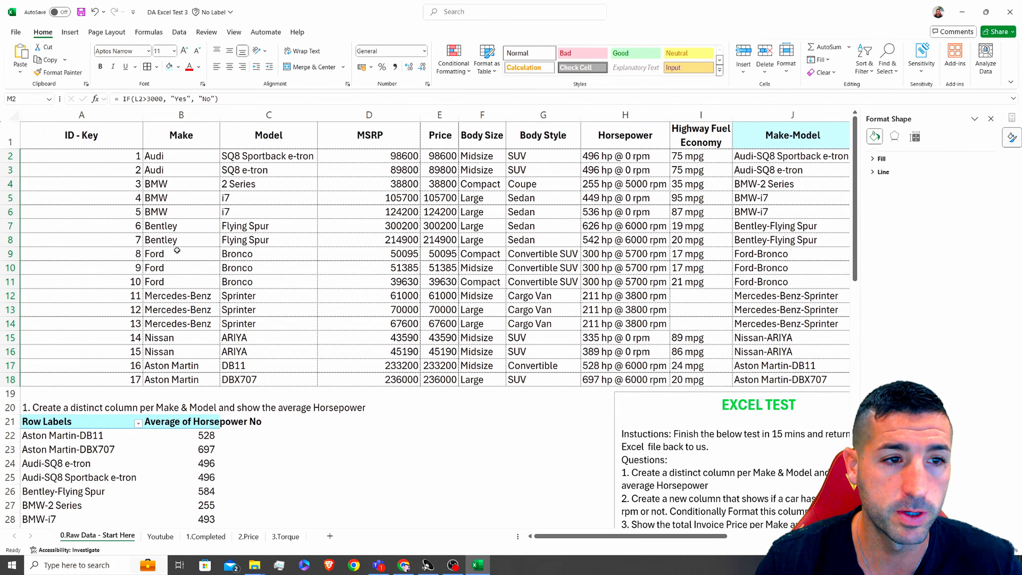
# Add filters to the raw data header row A1:P1 and close the shape formatting pane.
pyautogui.moveTo(101, 134); pyautogui.dragTo(782, 137)
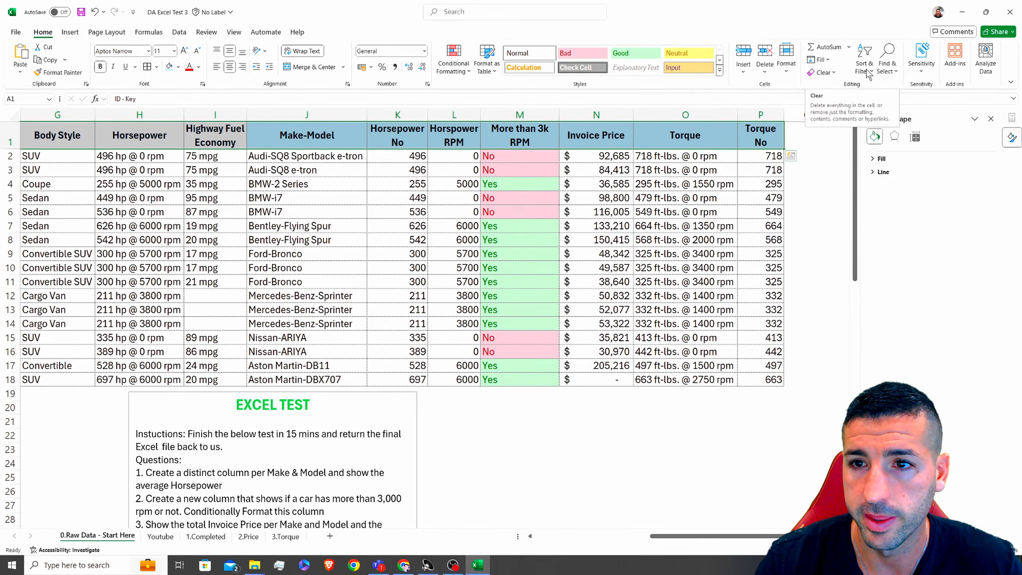
pyautogui.click(864, 58)
pyautogui.click(881, 128)
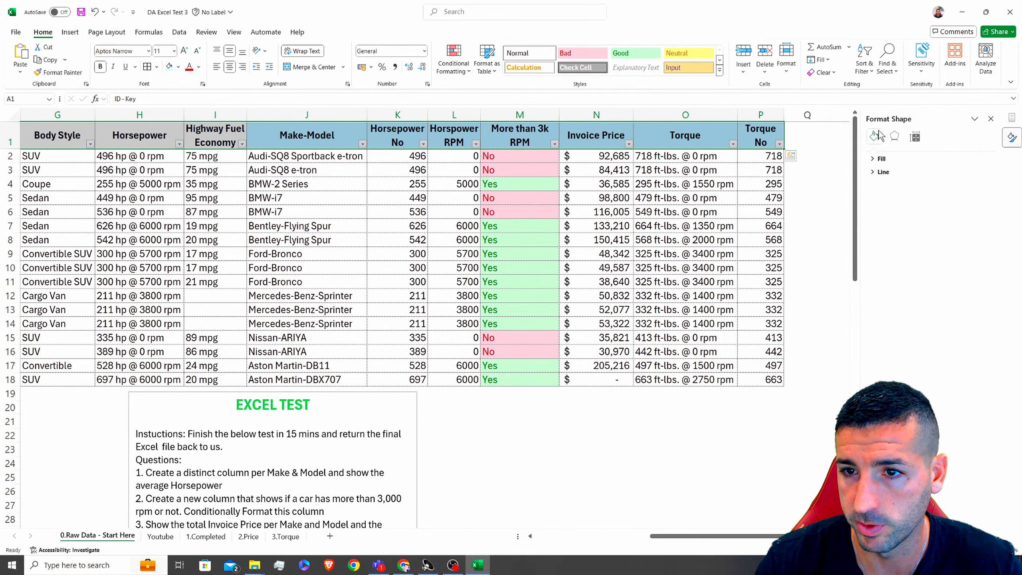
pyautogui.click(991, 119)
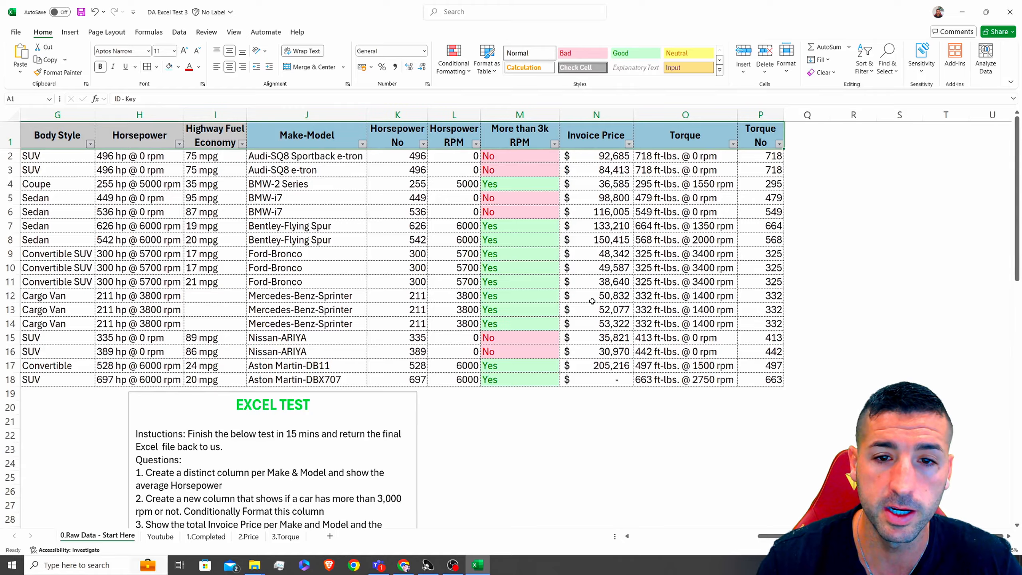
# Format the MSRP and Price values in D2:E18 as US dollar accounting without decimals.
pyautogui.moveTo(767, 536); pyautogui.dragTo(631, 551)
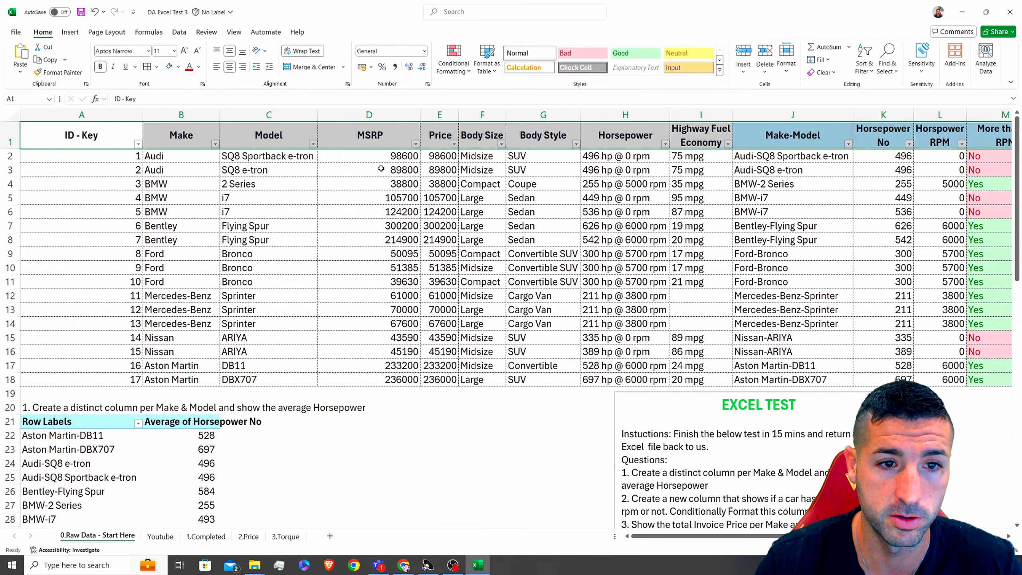
pyautogui.moveTo(387, 156); pyautogui.dragTo(434, 377)
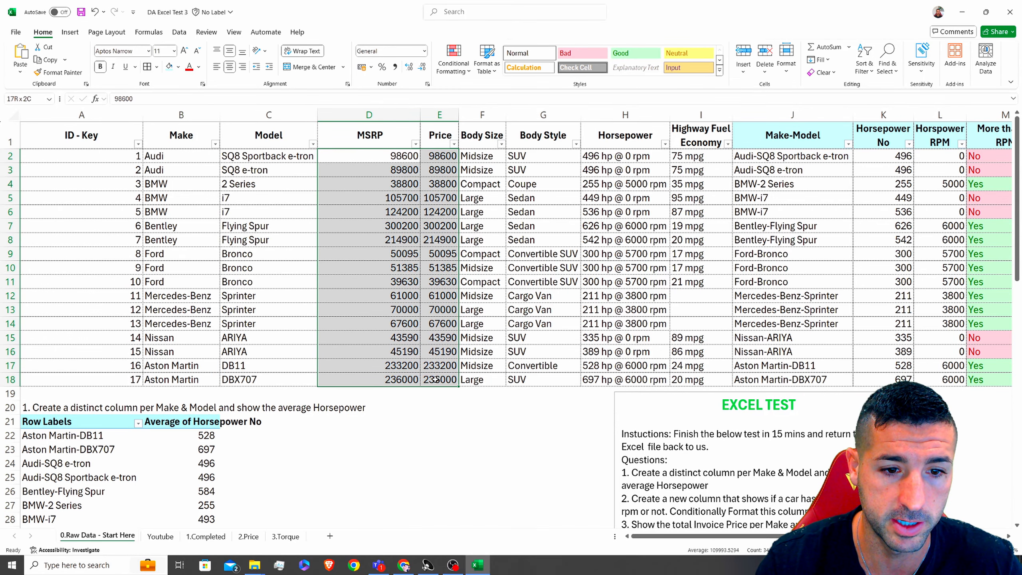
pyautogui.click(371, 67)
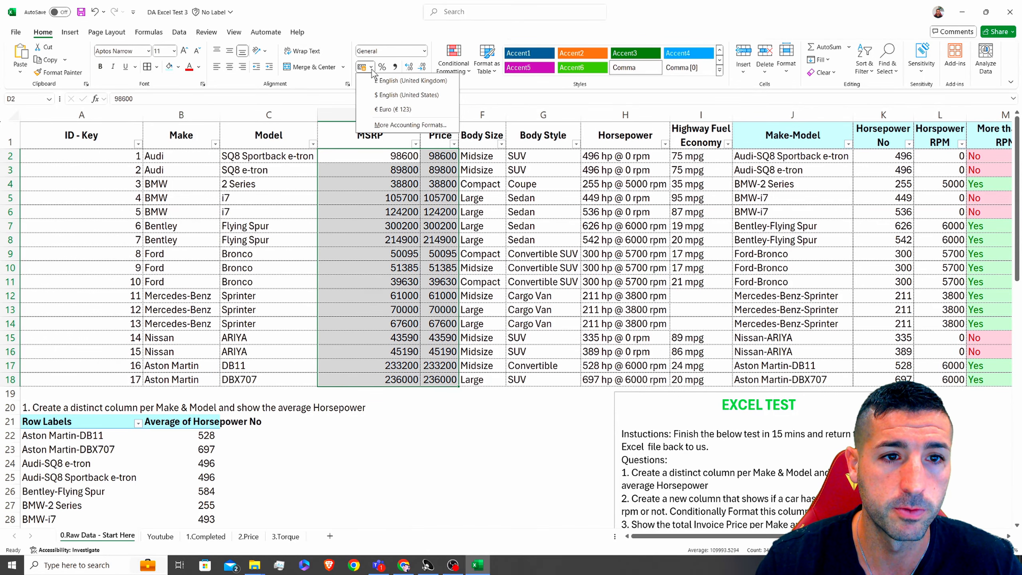
pyautogui.click(387, 96)
pyautogui.doubleClick(421, 68)
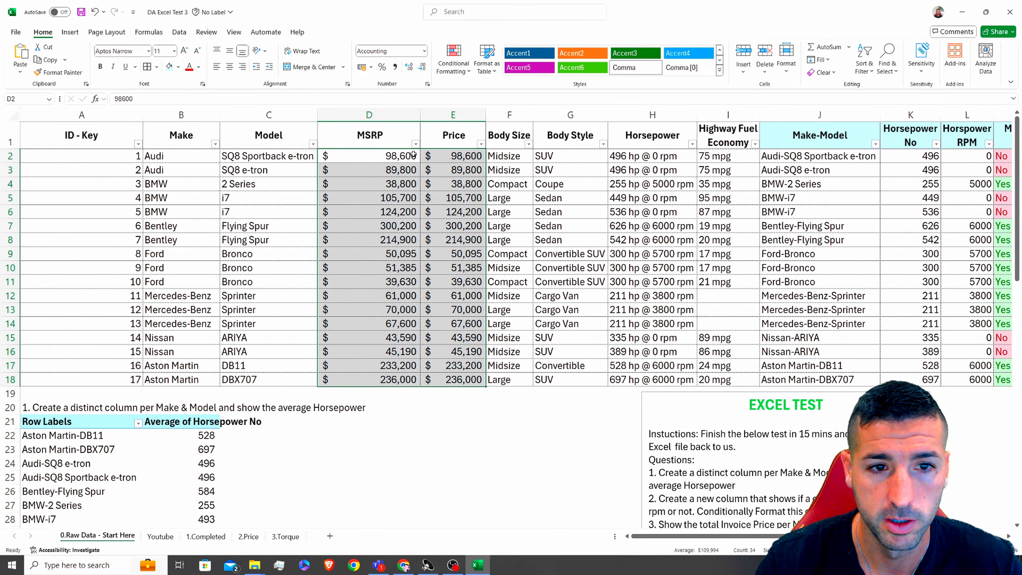
# Apply green gradient data bars to the Price column E1:E18 and widen column E slightly.
pyautogui.moveTo(453, 141); pyautogui.dragTo(457, 377)
pyautogui.click(454, 59)
pyautogui.moveTo(477, 163)
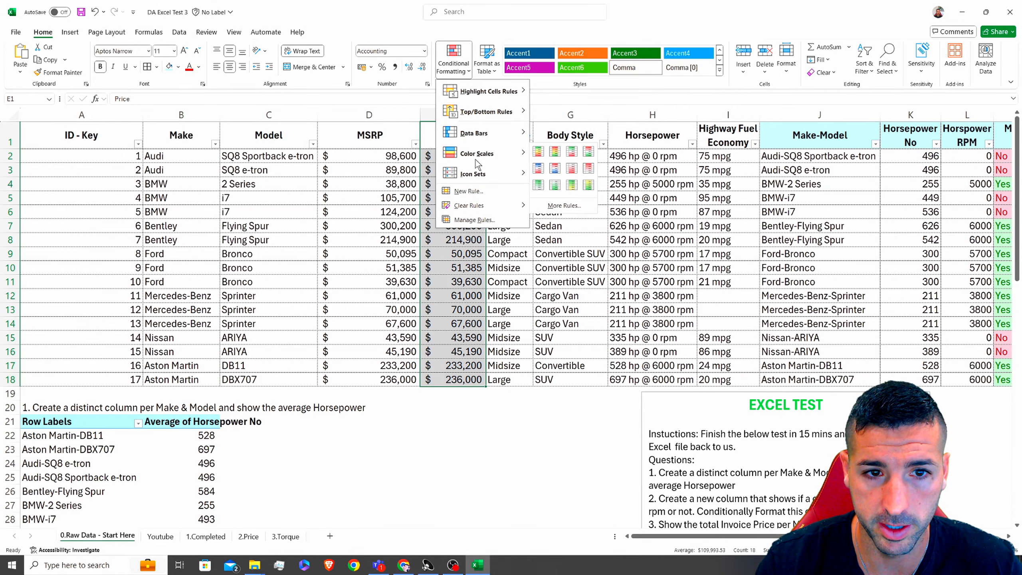
pyautogui.moveTo(477, 135)
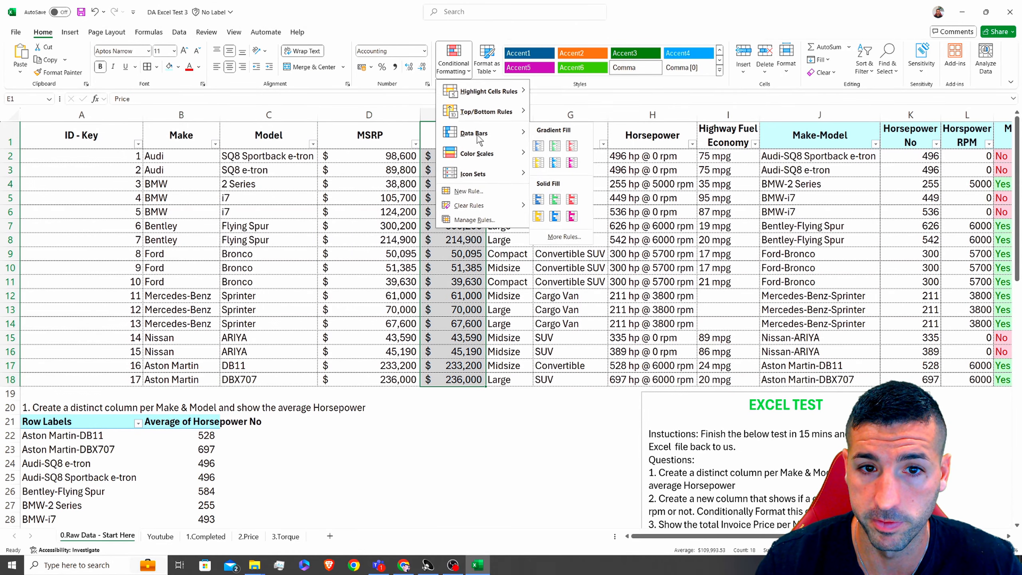
pyautogui.click(555, 146)
pyautogui.click(481, 258)
pyautogui.moveTo(486, 115); pyautogui.dragTo(494, 114)
# Enter the label "Totals/Average" in A19 and insert a blank row above the question 1 heading.
pyautogui.click(84, 391)
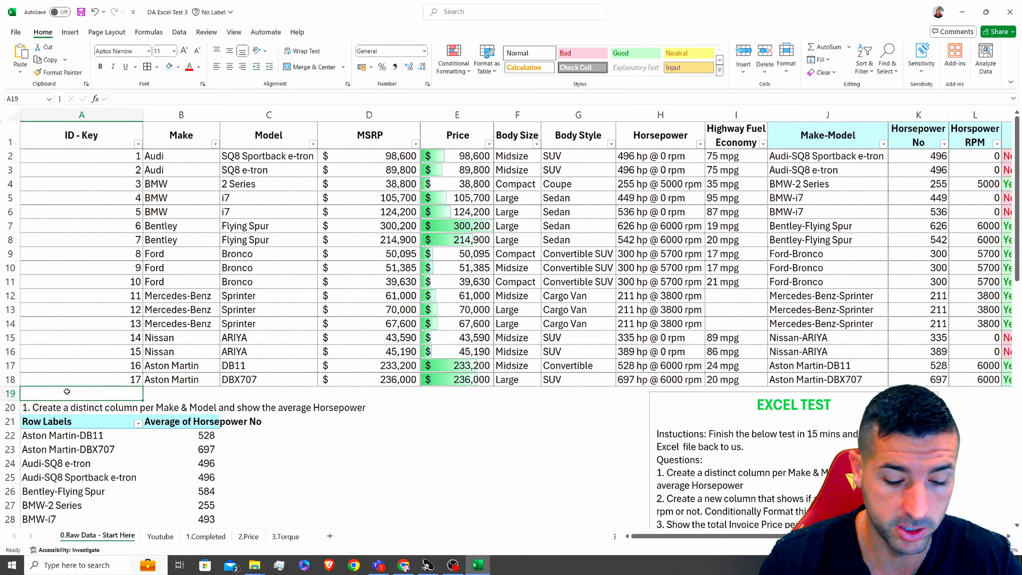
pyautogui.write('Totals/Average')
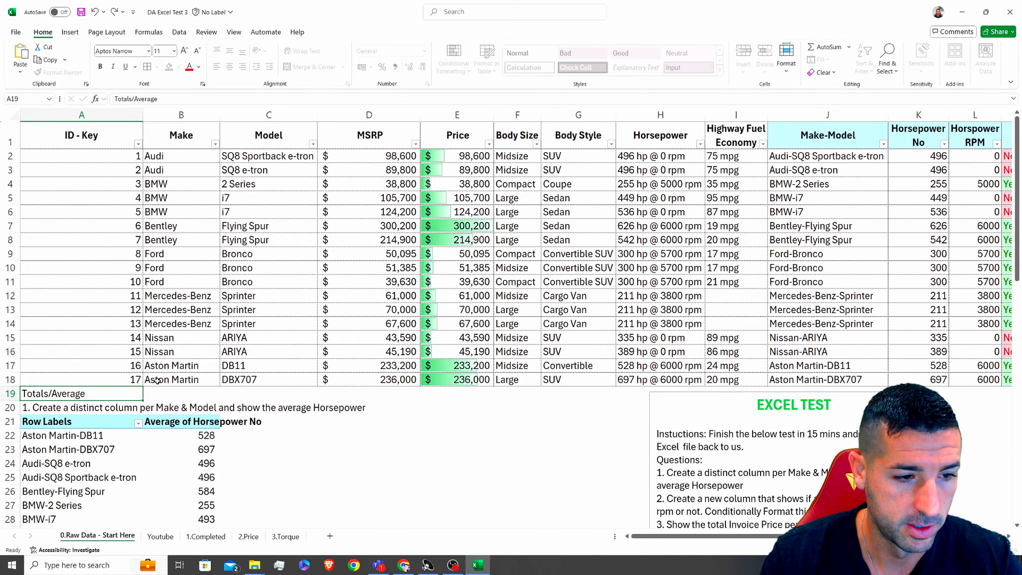
pyautogui.press('Return')
pyautogui.rightClick(10, 409)
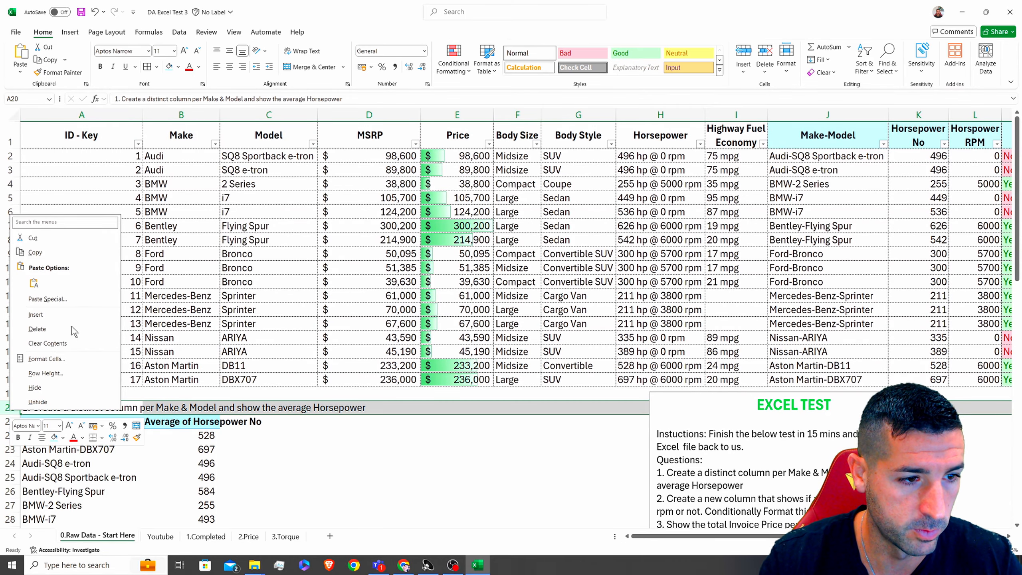
pyautogui.click(35, 314)
pyautogui.click(385, 506)
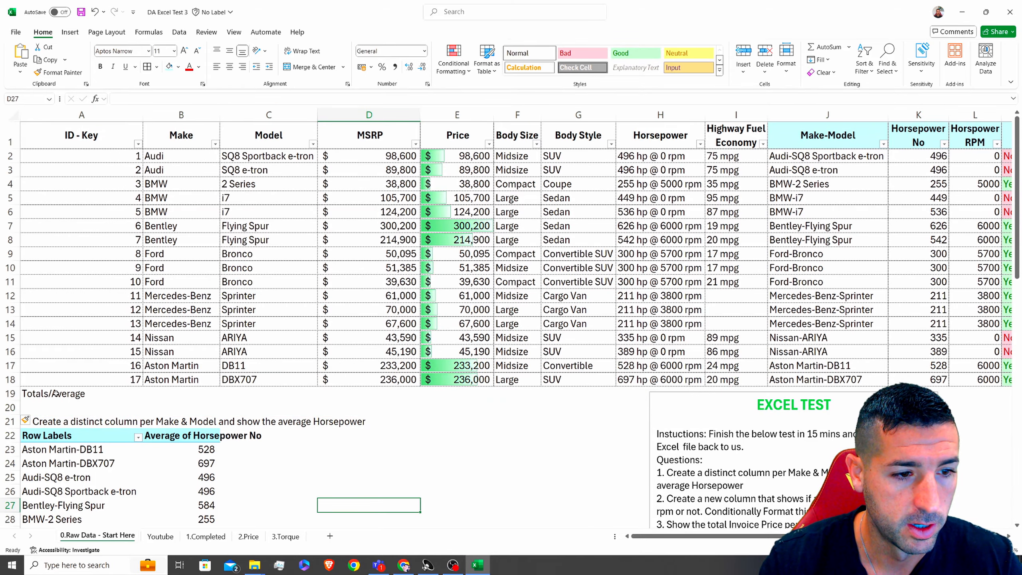
# Apply borders to the Totals/Average row across A19:P19.
pyautogui.click(55, 394)
pyautogui.moveTo(43, 394); pyautogui.dragTo(883, 394)
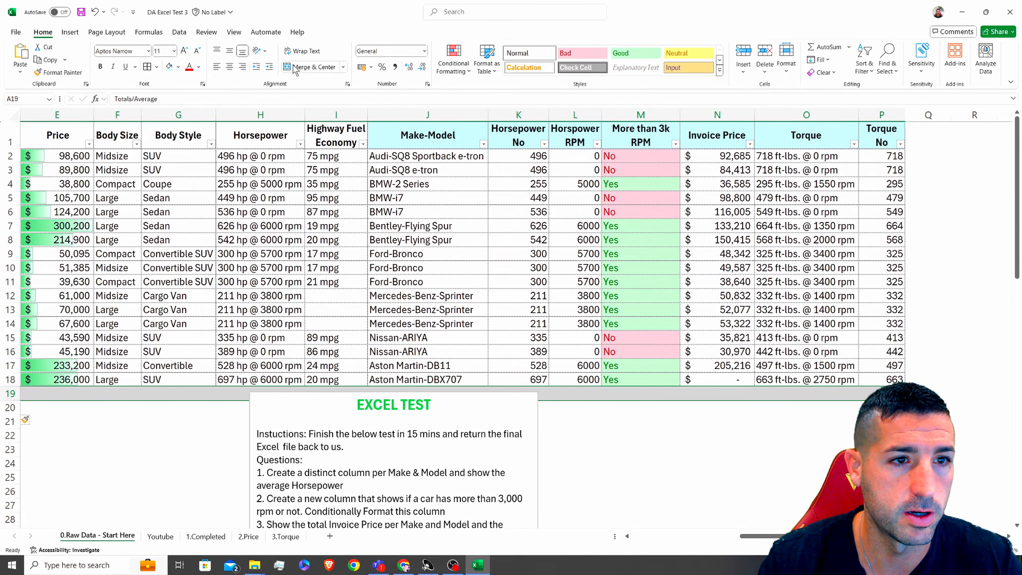
pyautogui.click(149, 68)
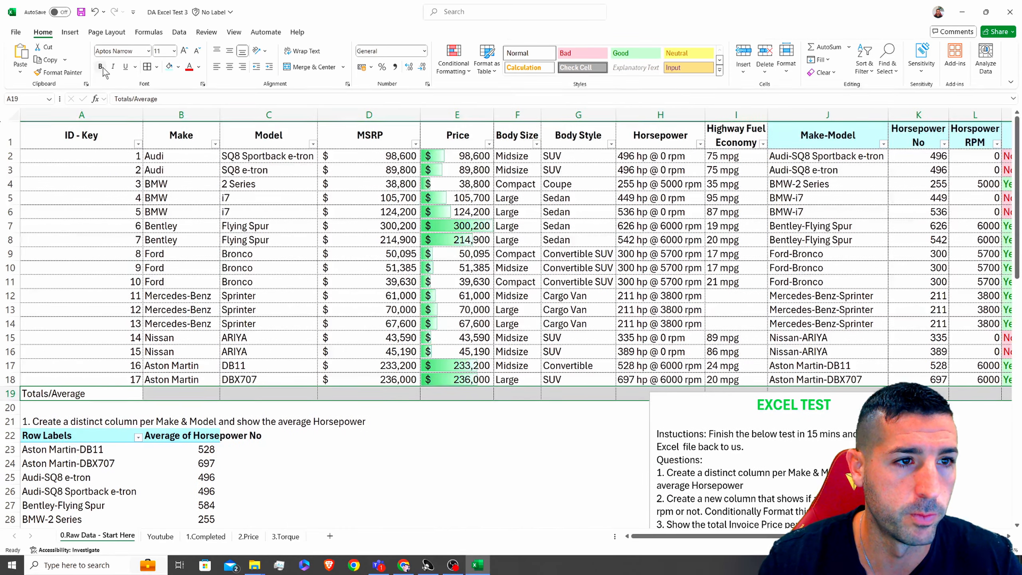
# Make the Totals/Average row bold with a 14-point font.
pyautogui.click(102, 67)
pyautogui.click(184, 51)
pyautogui.click(184, 51)
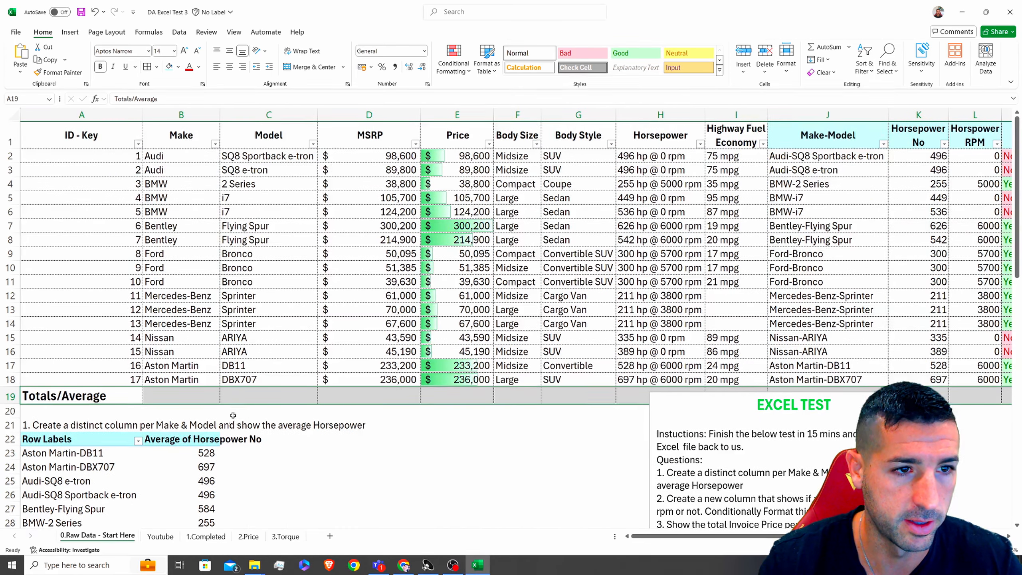
# Total the MSRP column in D19 with a SUM formula over D2:D18.
pyautogui.click(388, 401)
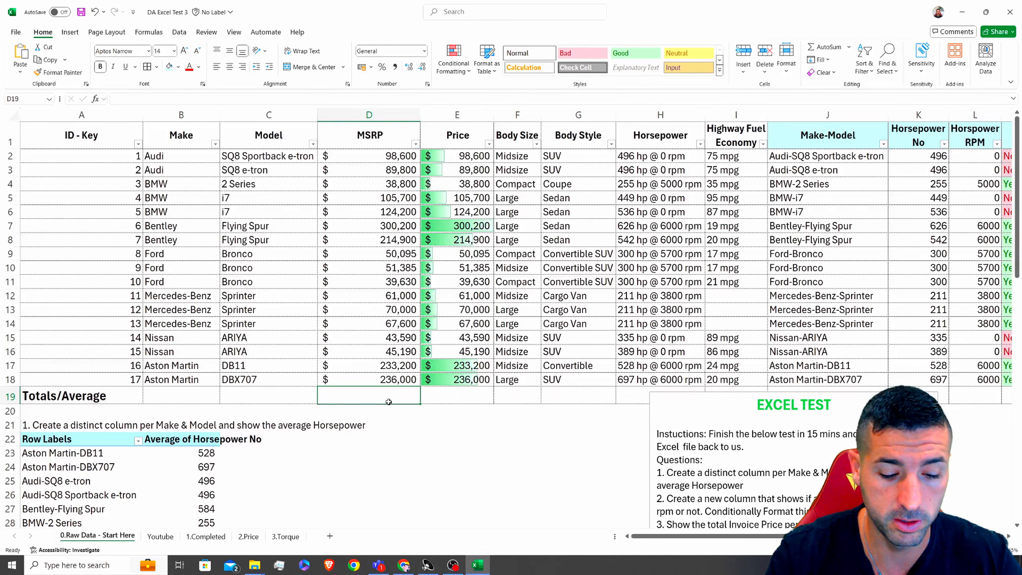
pyautogui.write('=')
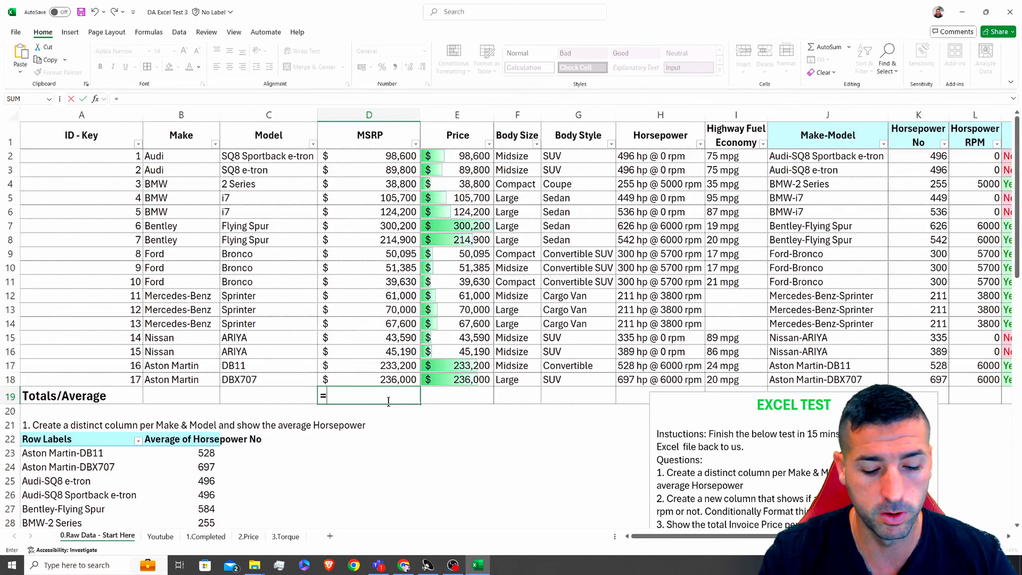
pyautogui.write('Su')
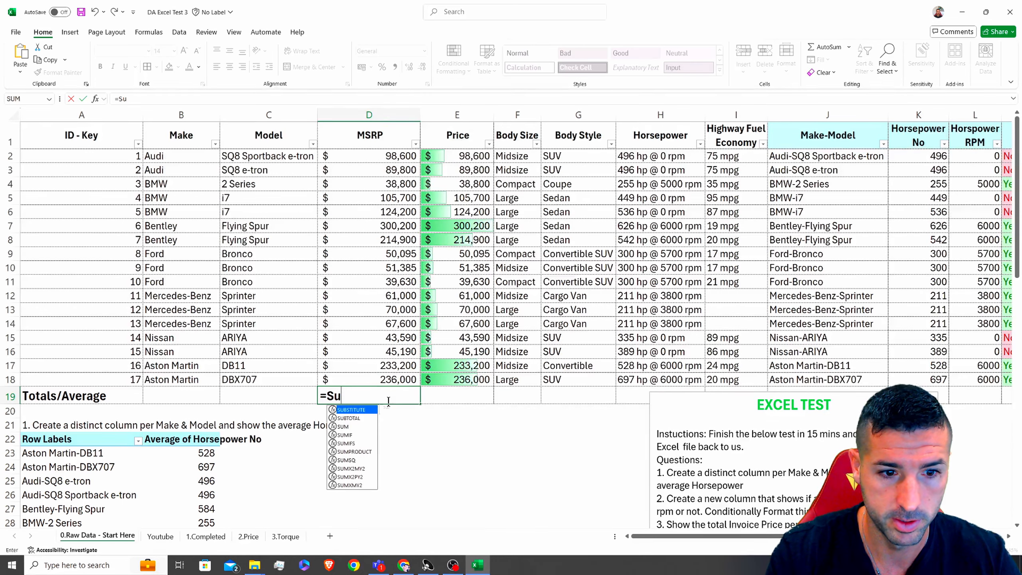
pyautogui.write('(')
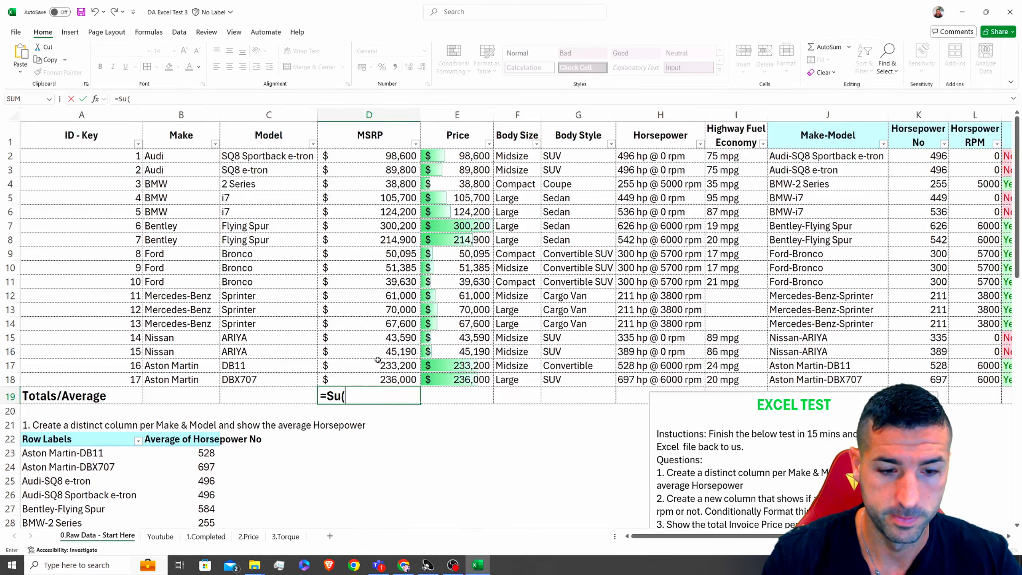
pyautogui.press('BackSpace')
pyautogui.write('m')
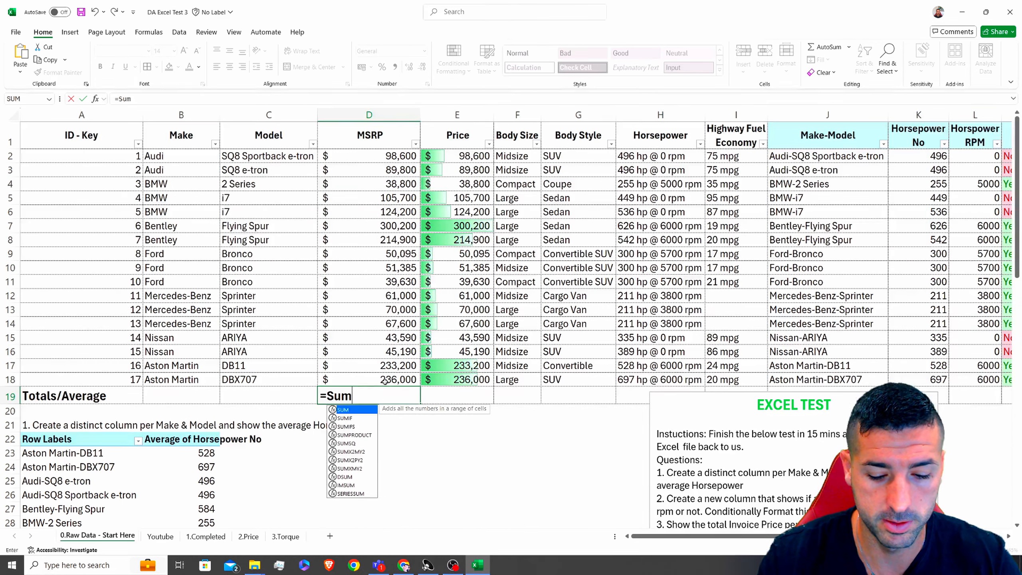
pyautogui.write('(')
pyautogui.moveTo(397, 382); pyautogui.dragTo(398, 156)
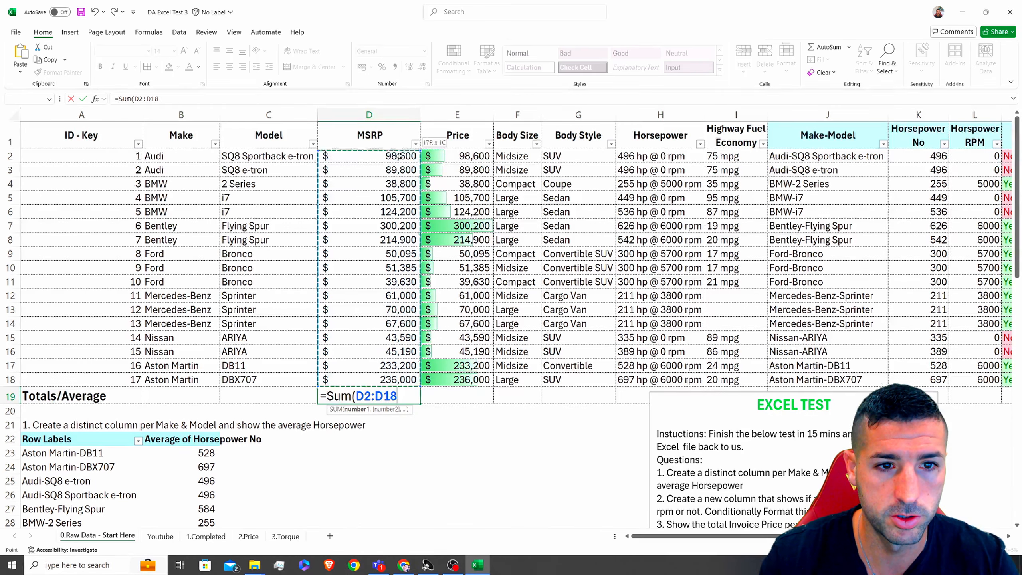
pyautogui.press('Return')
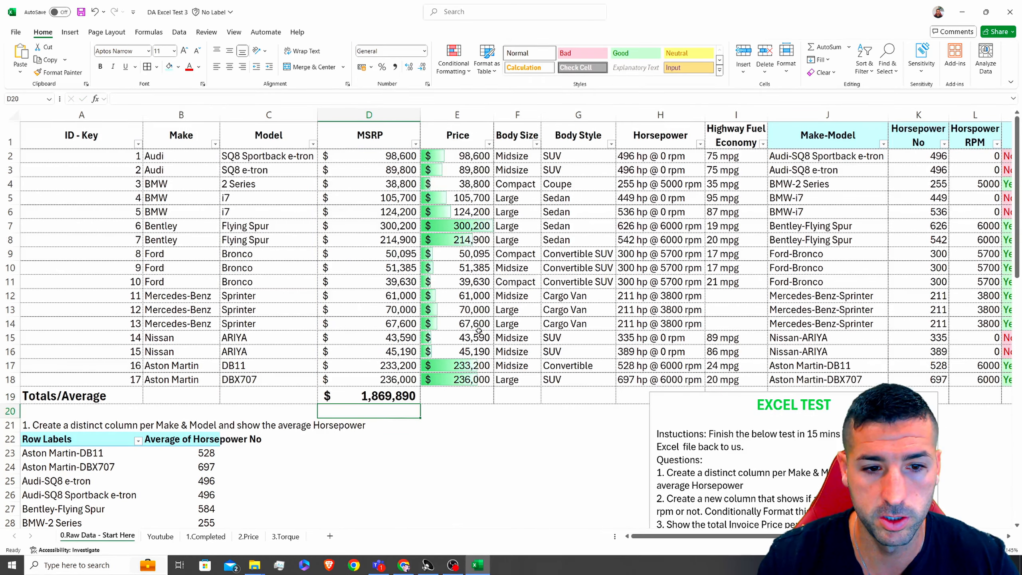
# Copy the MSRP sum formula to the totals row for Price in E19 and Invoice Price in N19.
pyautogui.click(386, 396)
pyautogui.moveTo(420, 403); pyautogui.dragTo(470, 396)
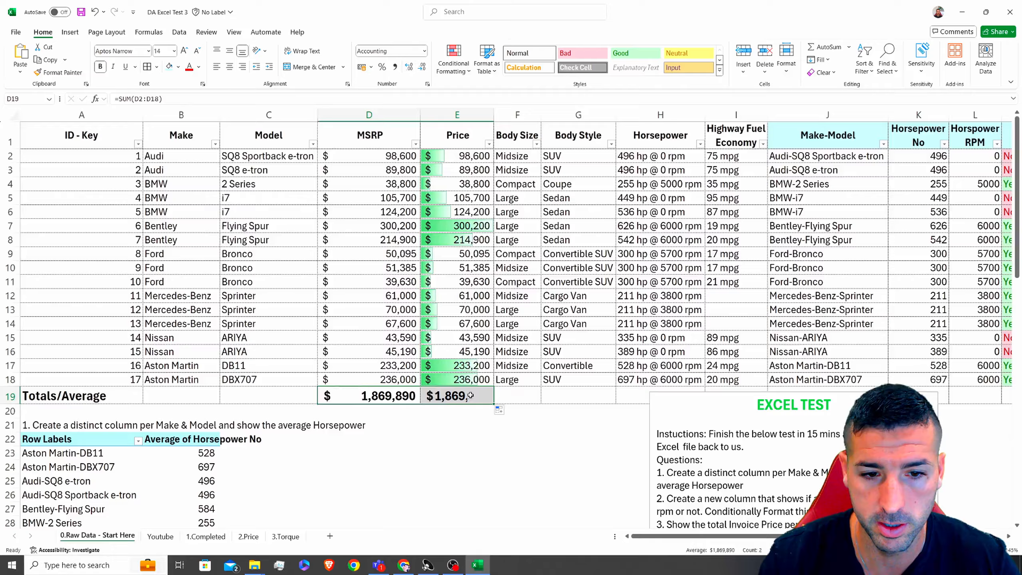
pyautogui.click(468, 393)
pyautogui.hotkey('ctrl', 'c')
pyautogui.moveTo(669, 538); pyautogui.dragTo(824, 536)
pyautogui.click(821, 396)
pyautogui.hotkey('ctrl', 'v')
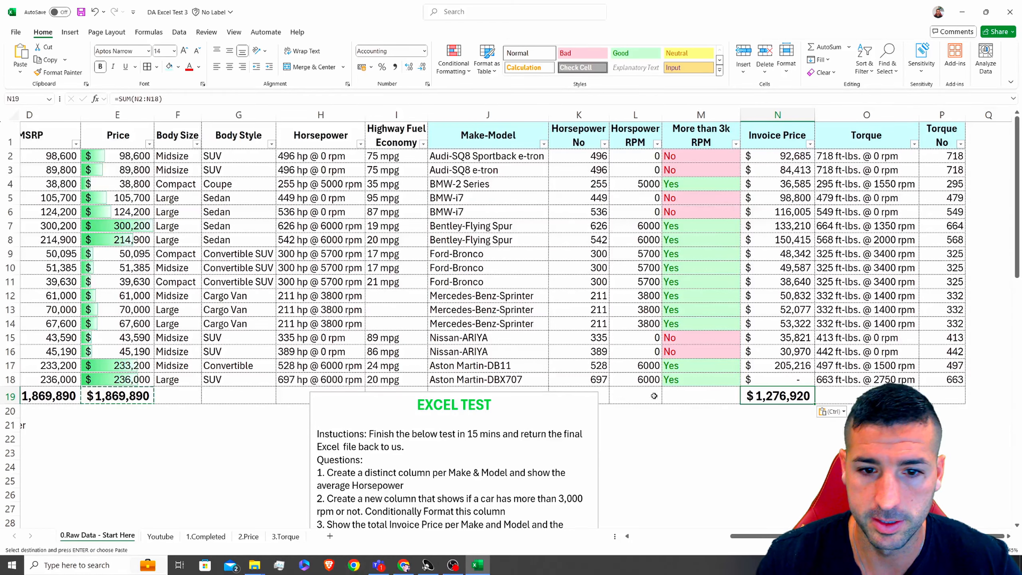
# Move the EXCEL TEST text box down clear of row 19 and enter the average of K2:K18 in K19.
pyautogui.click(529, 408)
pyautogui.moveTo(533, 394); pyautogui.dragTo(534, 426)
pyautogui.click(578, 391)
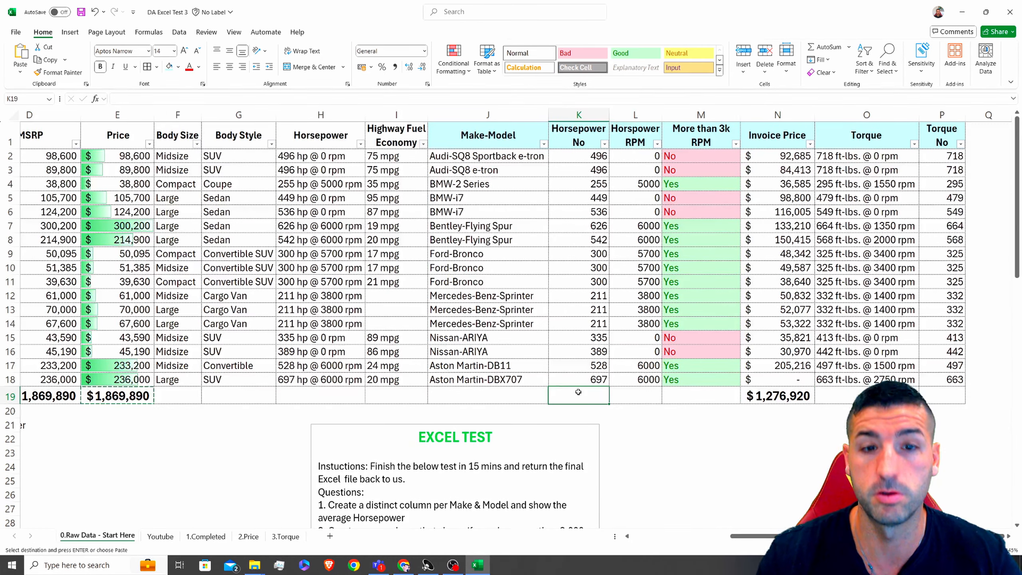
pyautogui.write('=average(')
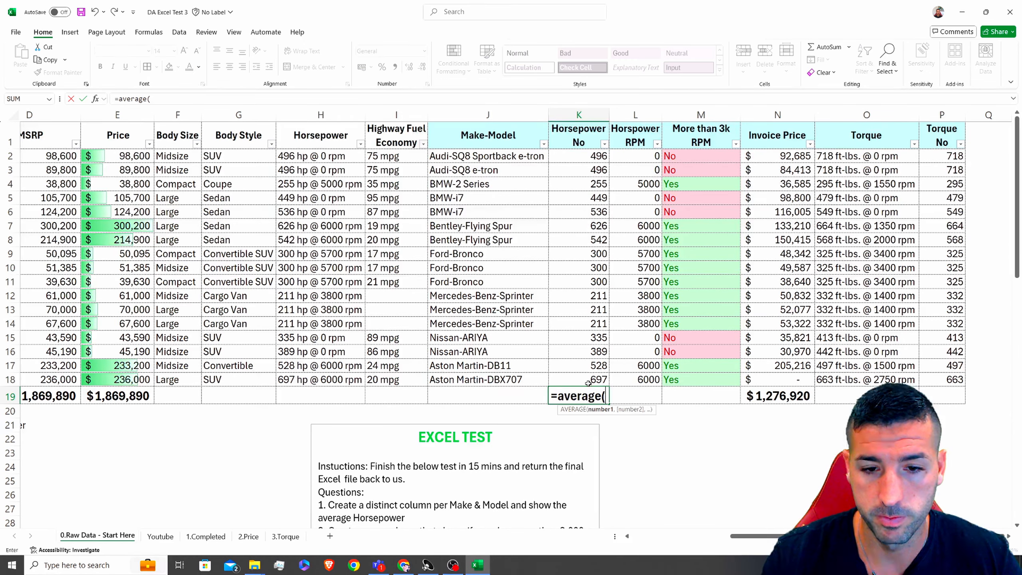
pyautogui.moveTo(589, 384); pyautogui.dragTo(583, 157)
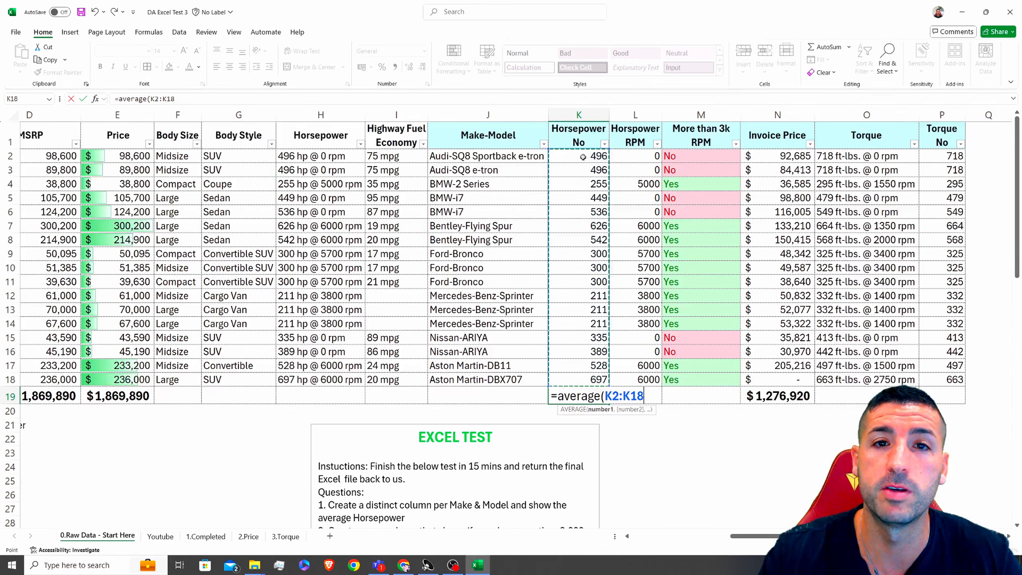
pyautogui.write(')')
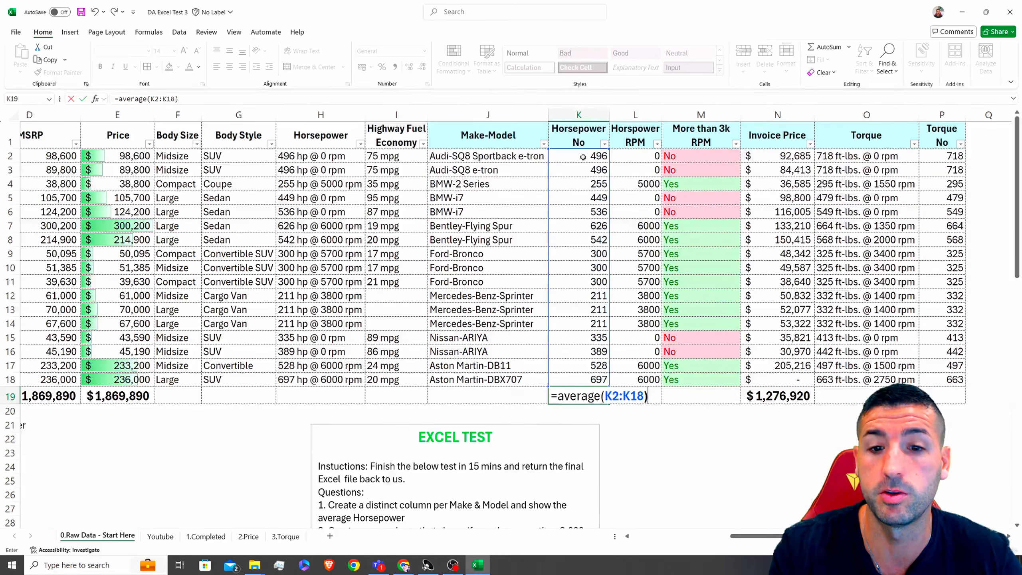
pyautogui.press('Return')
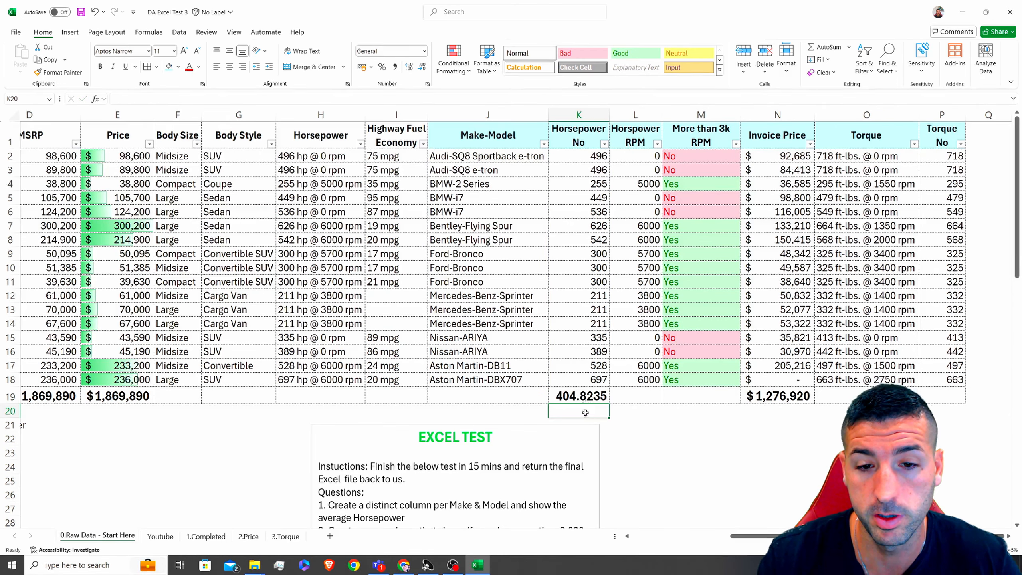
# Format the Horsepower No values and their average in K2:K19 without decimals.
pyautogui.moveTo(586, 155); pyautogui.dragTo(585, 396)
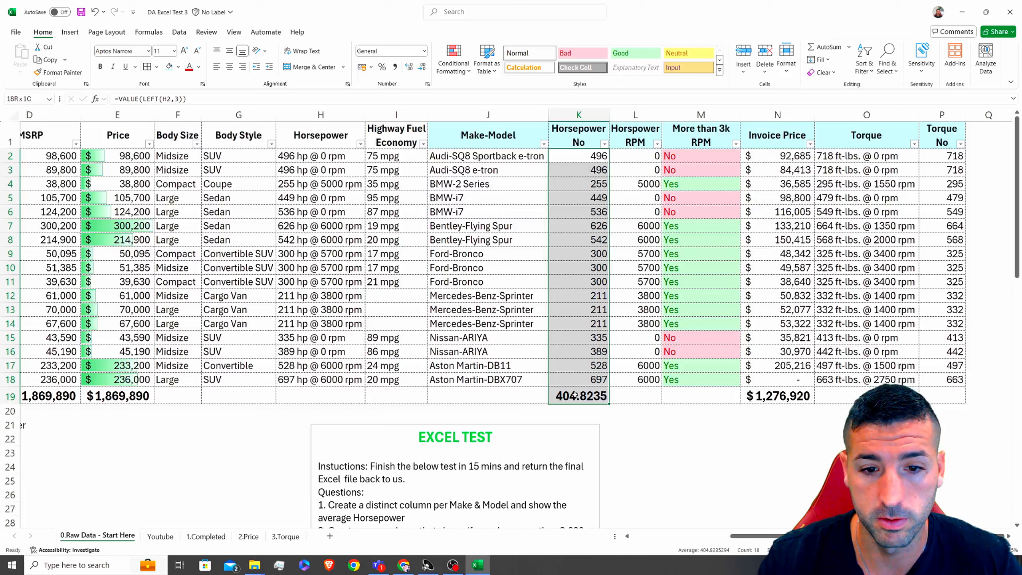
pyautogui.click(421, 67)
pyautogui.click(421, 67)
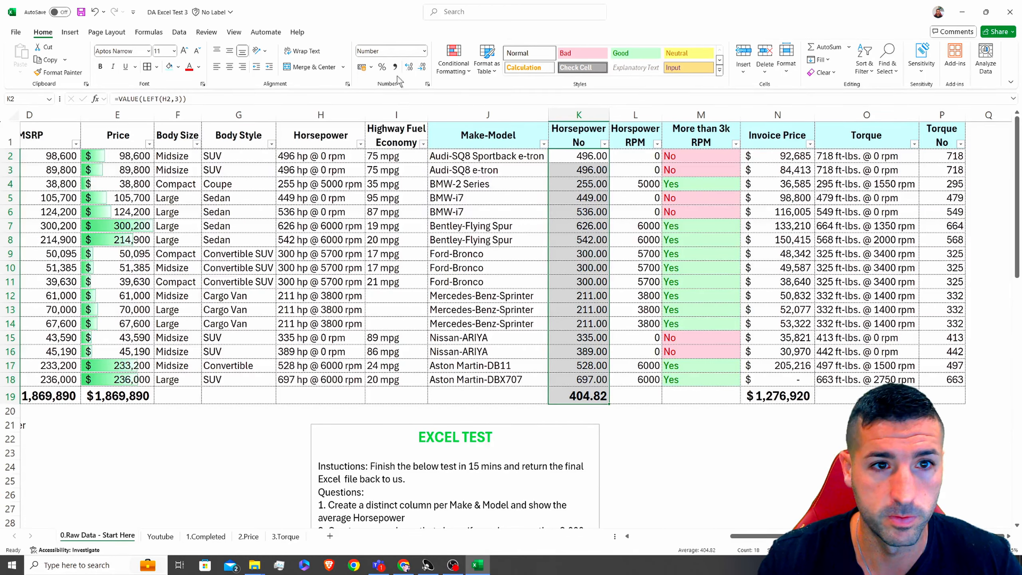
pyautogui.click(422, 68)
pyautogui.click(422, 68)
# Copy the average formula from K19 to L19 for the Horsepower RPM column.
pyautogui.click(595, 396)
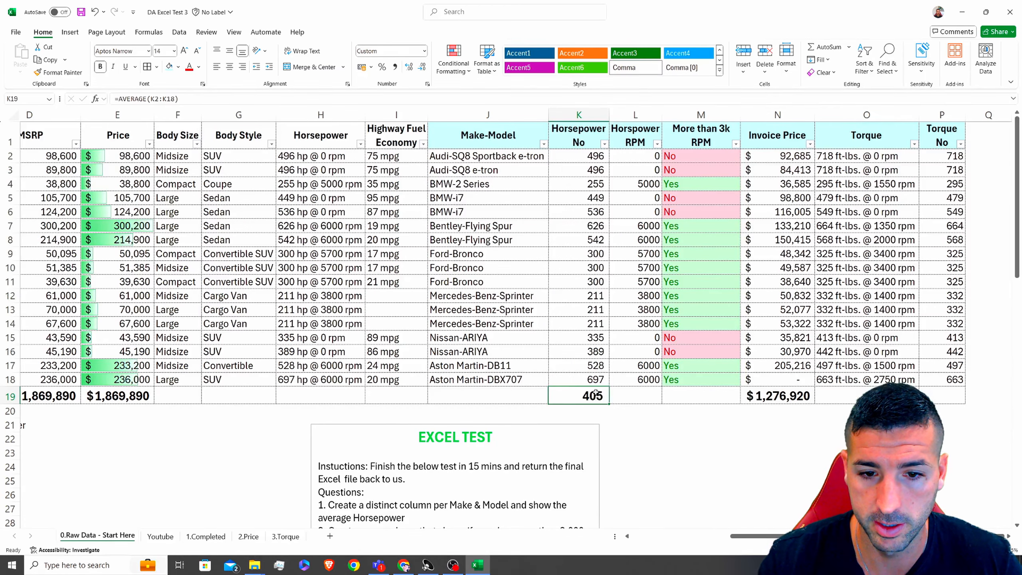
pyautogui.hotkey('ctrl', 'c')
pyautogui.click(644, 395)
pyautogui.hotkey('ctrl', 'v')
pyautogui.click(649, 393)
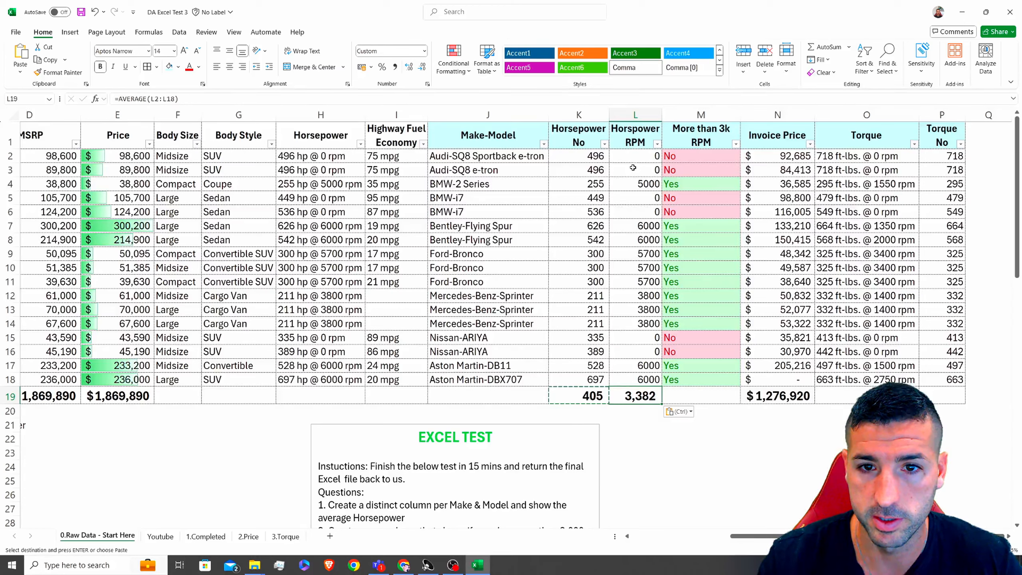
# Format the Horsepower RPM values in L2:L18 with a thousands separator and no decimals.
pyautogui.moveTo(634, 157); pyautogui.dragTo(644, 379)
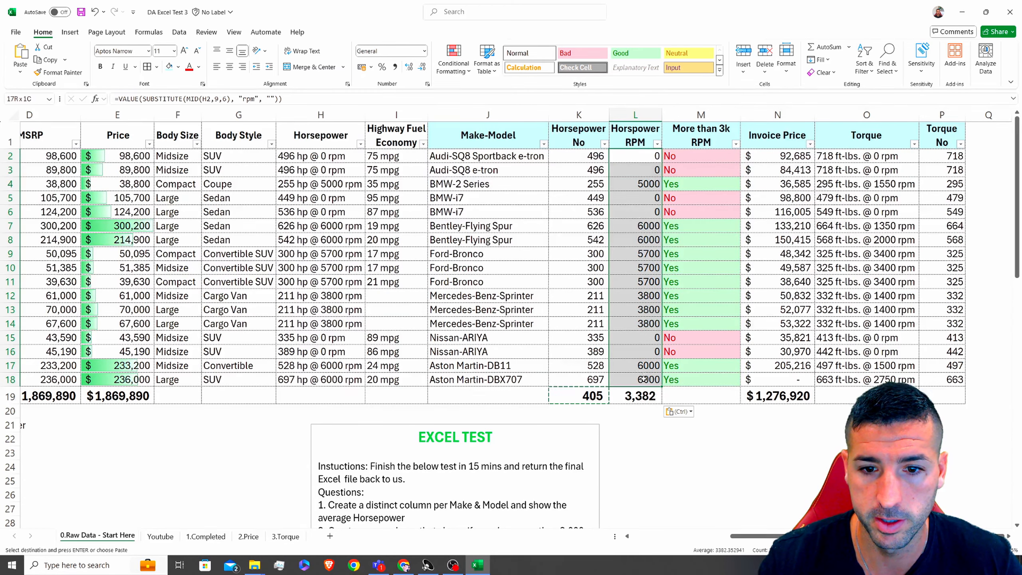
pyautogui.click(396, 67)
pyautogui.click(422, 67)
pyautogui.click(422, 68)
# Copy the average formula from L19 to P19 for the Torque No column.
pyautogui.click(704, 397)
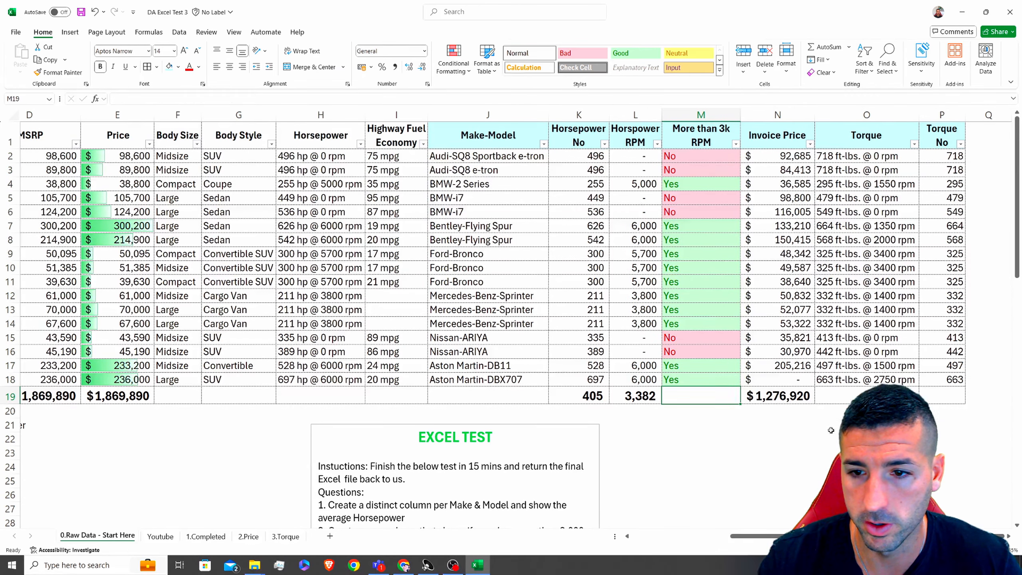
pyautogui.press('Right')
pyautogui.press('Right')
pyautogui.press('Right')
pyautogui.click(638, 396)
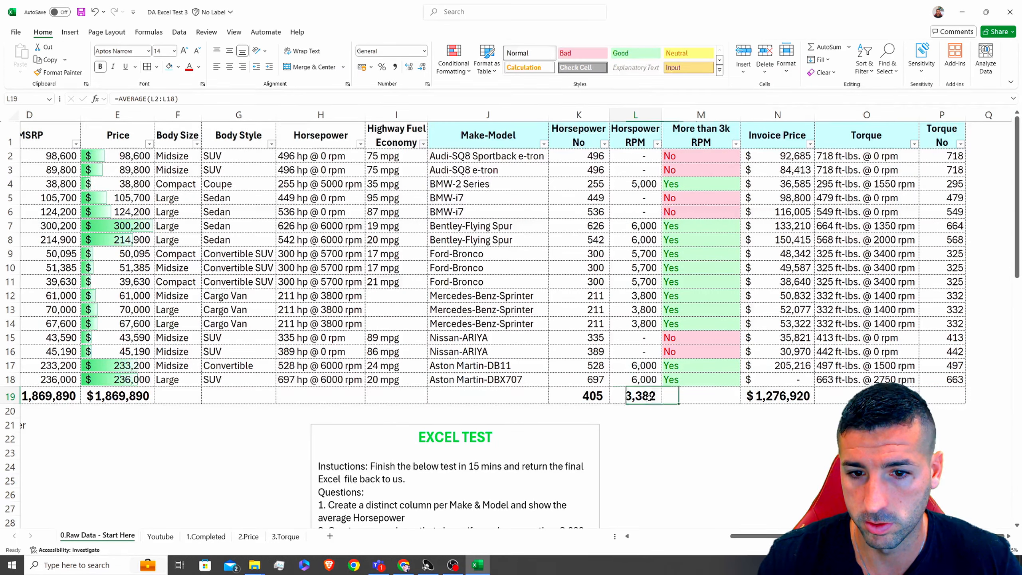
pyautogui.hotkey('ctrl', 'c')
pyautogui.click(943, 395)
pyautogui.hotkey('ctrl', 'v')
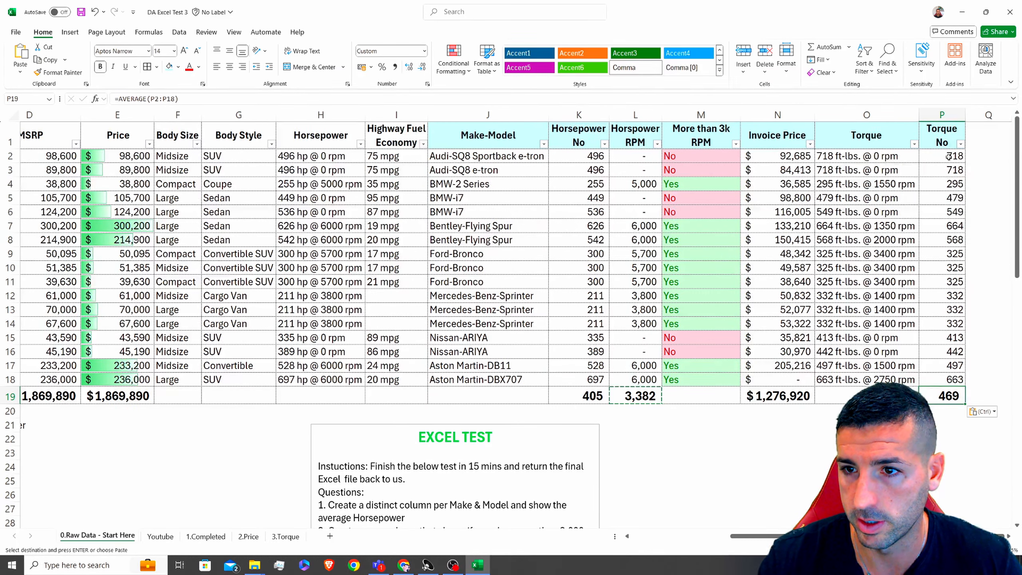
pyautogui.moveTo(949, 156); pyautogui.dragTo(950, 394)
pyautogui.click(886, 396)
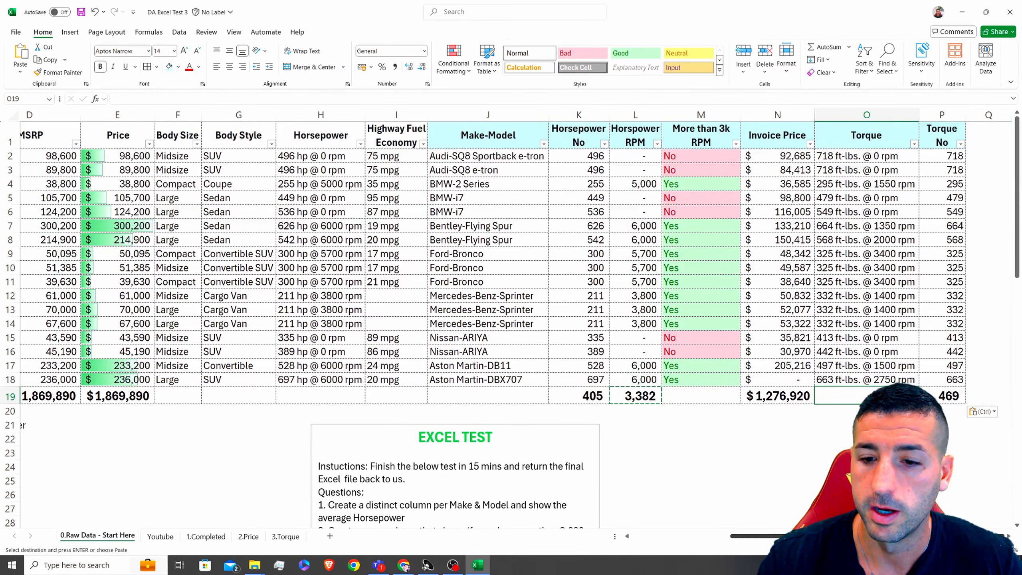
# Review the raw data table, the question 3 pivot table and the scatter chart for consistent presentation.
pyautogui.hscroll(-5, 587, 498)
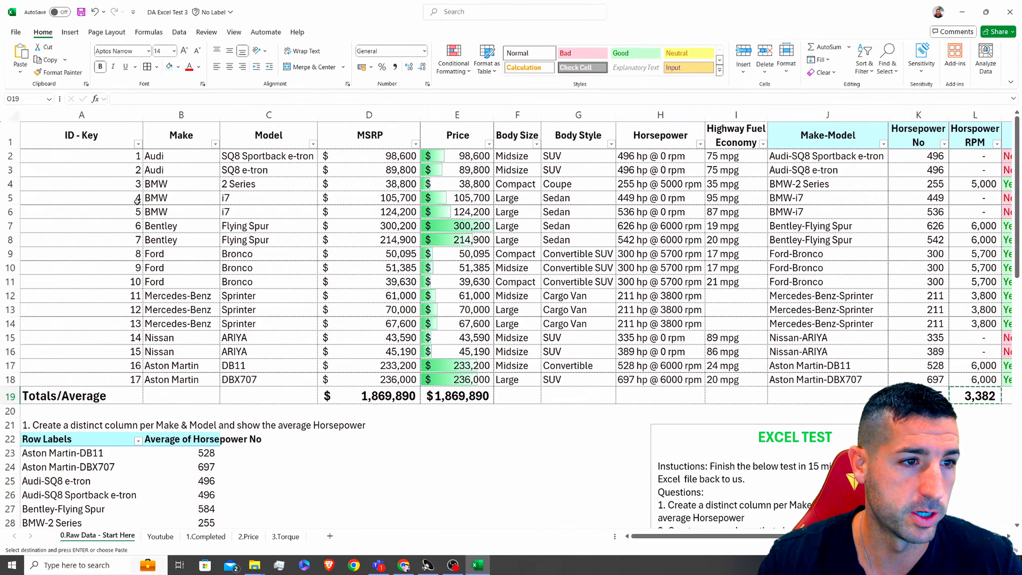
pyautogui.hscroll(5, 276, 222)
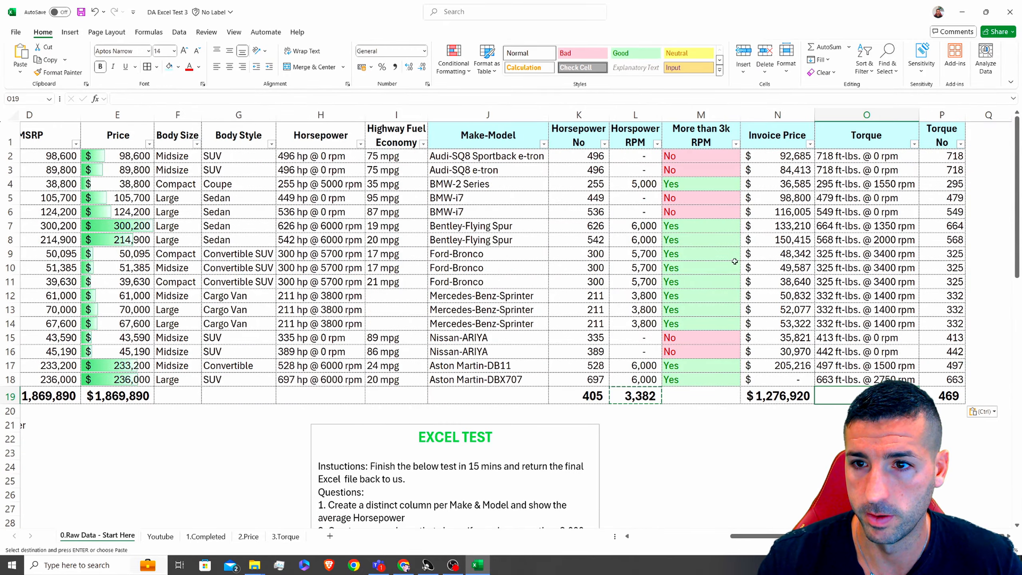
pyautogui.hotkey('ctrl', 'v')
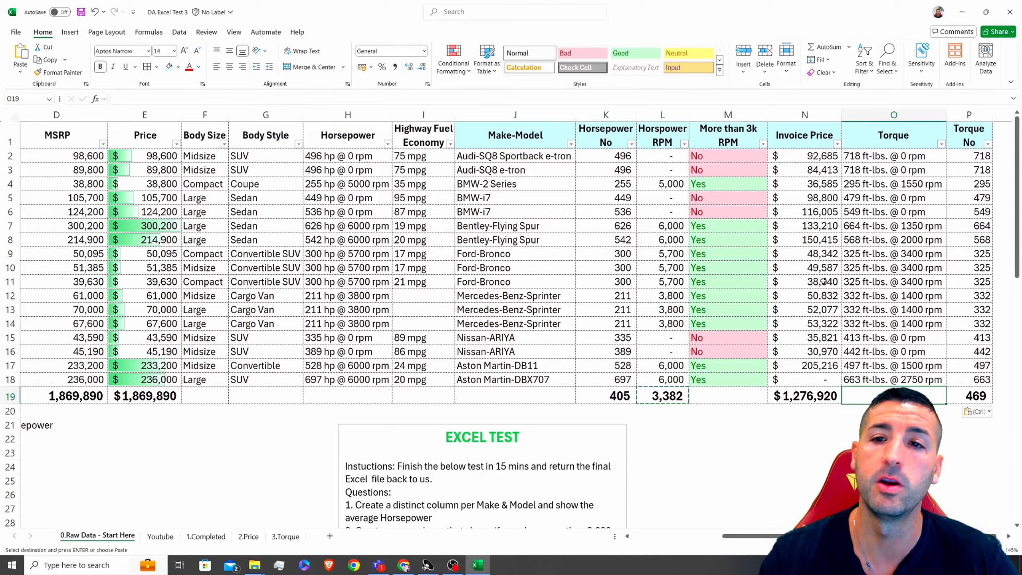
pyautogui.moveTo(963, 138); pyautogui.dragTo(15, 414)
pyautogui.scroll(-9, 271, 378)
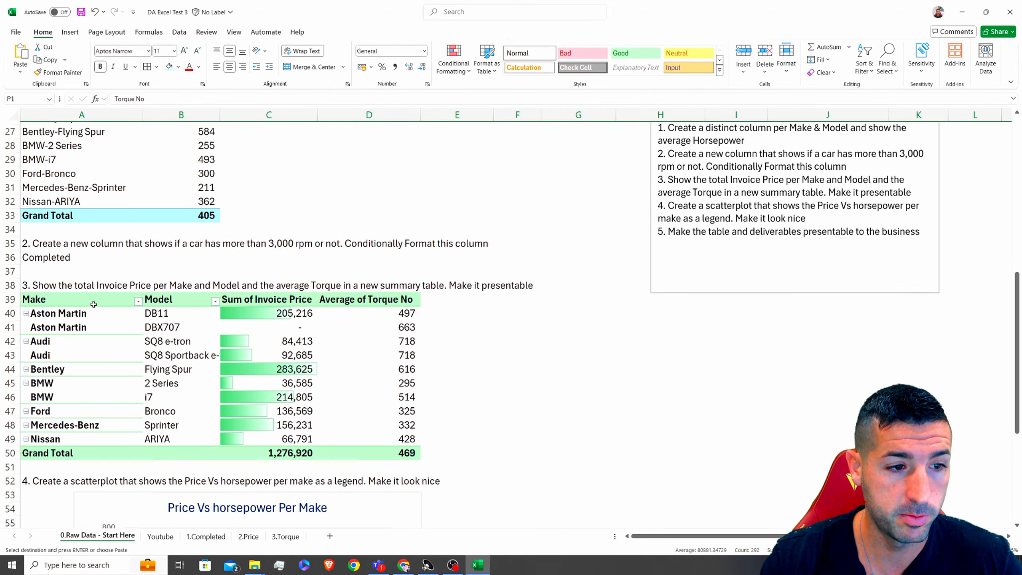
pyautogui.moveTo(60, 299); pyautogui.dragTo(415, 453)
pyautogui.scroll(-6, 244, 362)
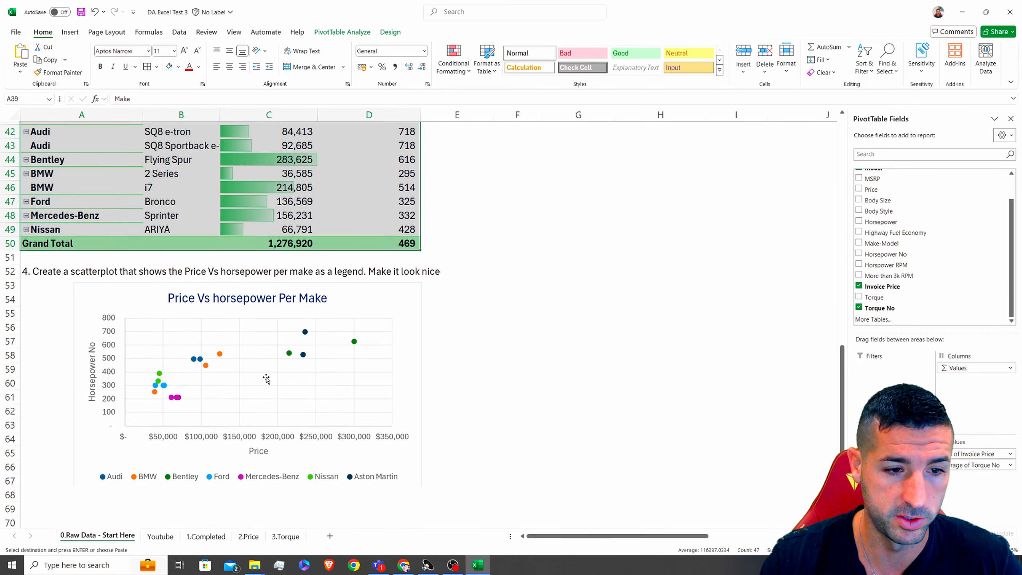
pyautogui.scroll(10, 242, 357)
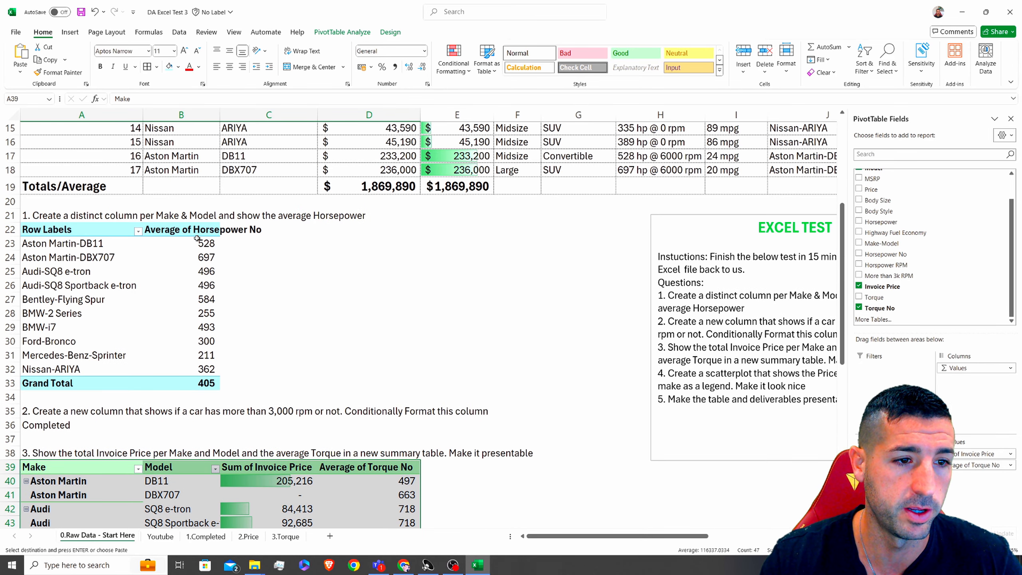
# Apply the light green PivotTable style to the question 1 average horsepower pivot table.
pyautogui.click(197, 240)
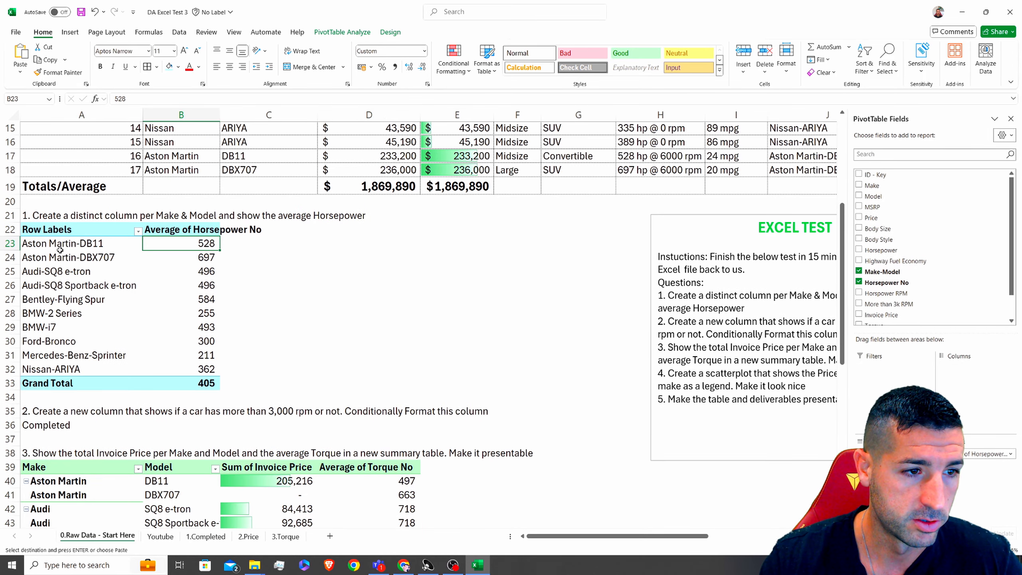
pyautogui.moveTo(60, 231); pyautogui.dragTo(189, 382)
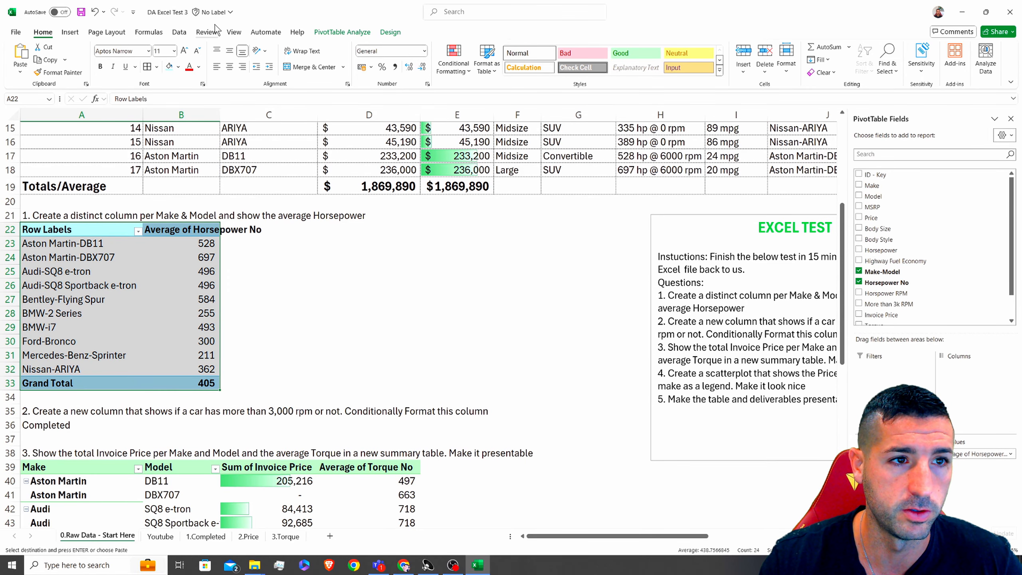
pyautogui.click(386, 34)
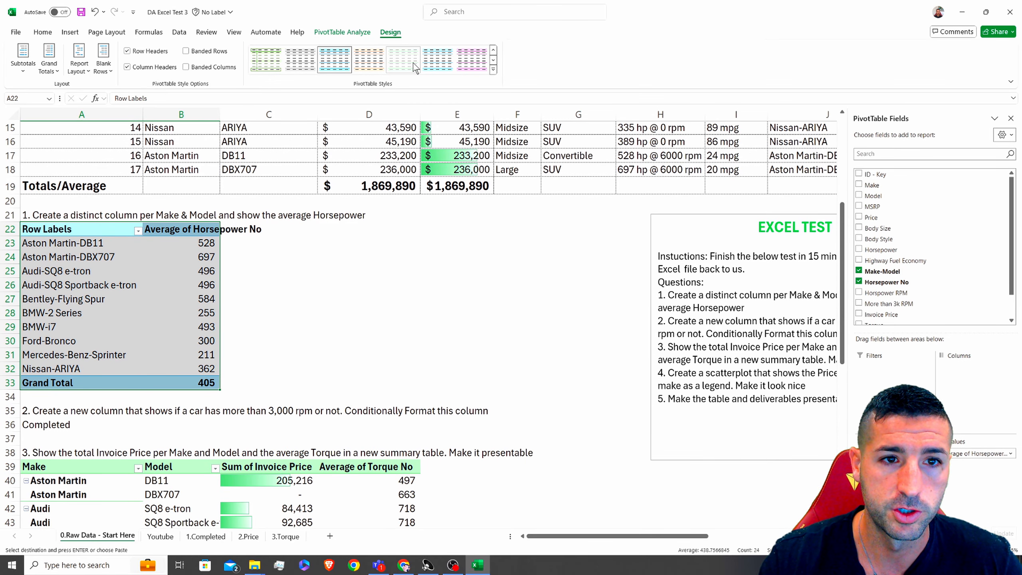
pyautogui.click(414, 63)
# Widen column B so the "Average of Horsepower No" header fits.
pyautogui.click(169, 229)
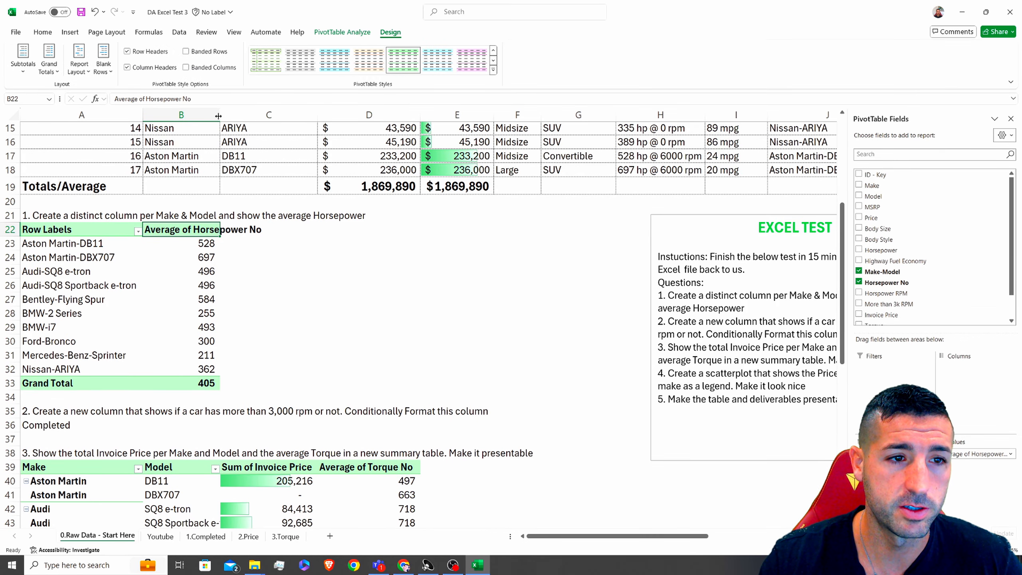
pyautogui.moveTo(219, 116); pyautogui.dragTo(267, 121)
pyautogui.moveTo(181, 244); pyautogui.dragTo(181, 383)
# Close the PivotTable field list and move the EXCEL TEST text box closer to the question 1 pivot table, starting in column E.
pyautogui.scroll(-7, 482, 367)
pyautogui.scroll(-4, 482, 366)
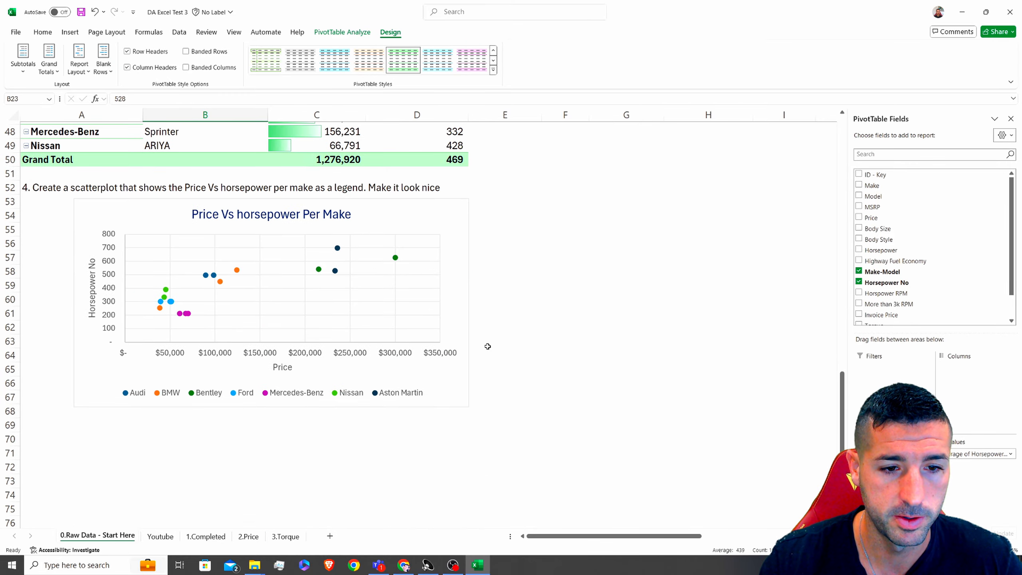
pyautogui.scroll(12, 481, 347)
pyautogui.scroll(4, 480, 325)
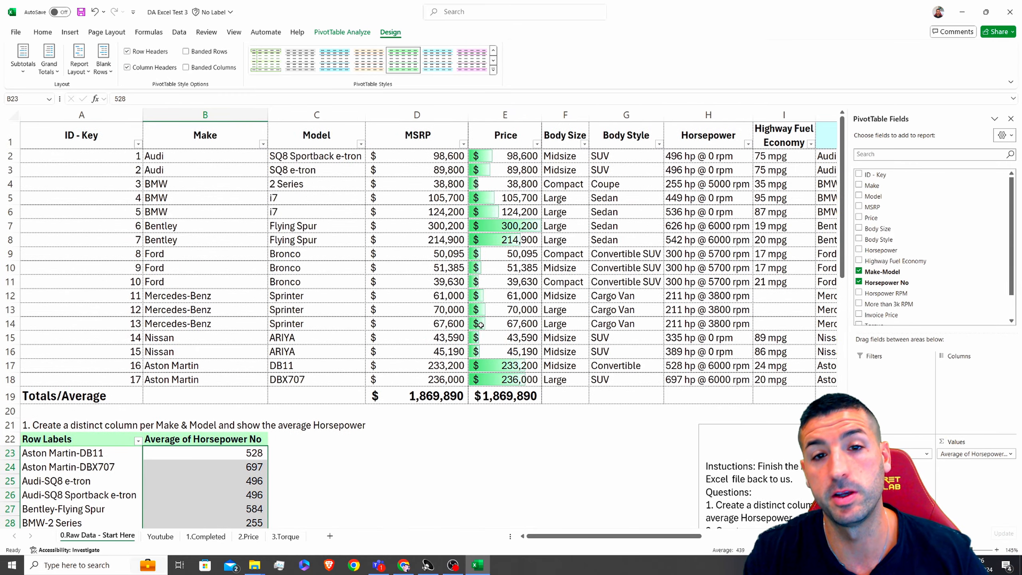
pyautogui.click(1010, 120)
pyautogui.click(748, 425)
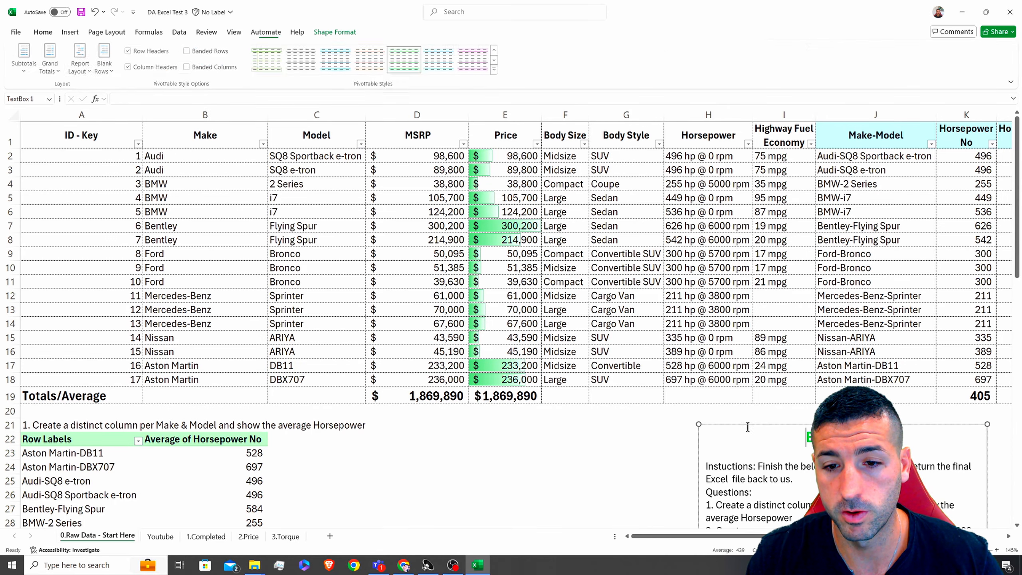
pyautogui.moveTo(748, 424); pyautogui.dragTo(557, 418)
pyautogui.scroll(-4, 583, 375)
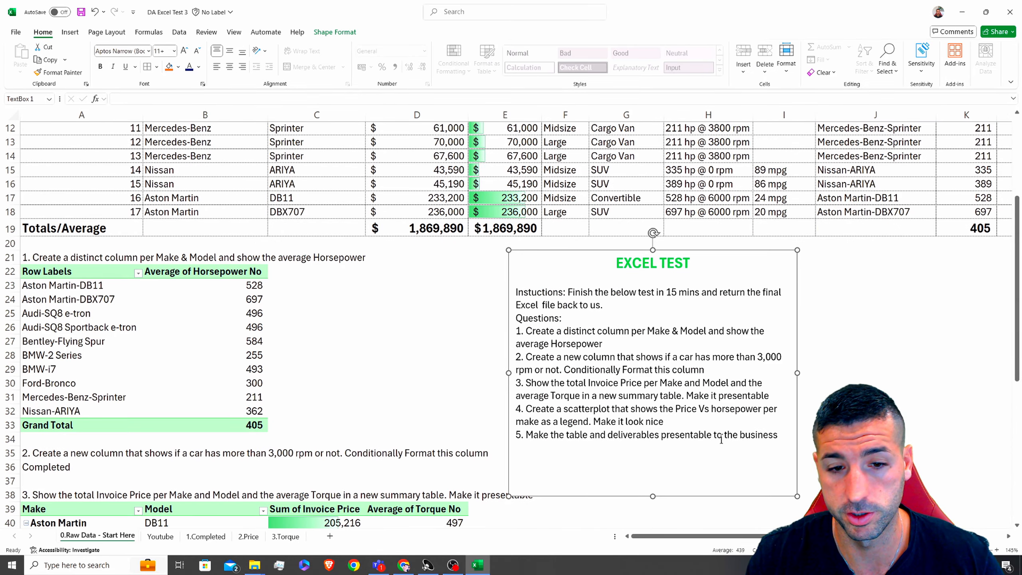
pyautogui.doubleClick(779, 434)
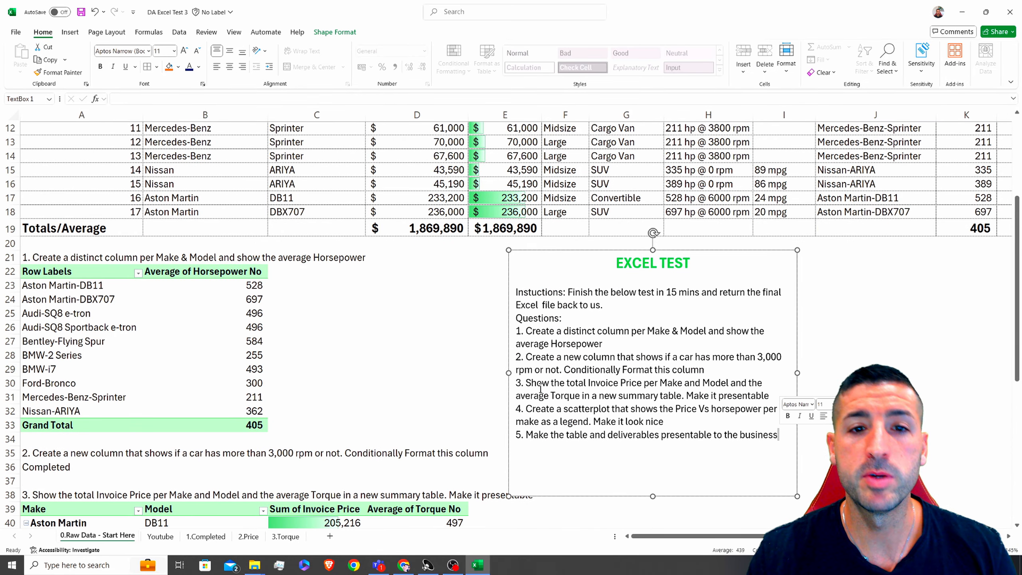